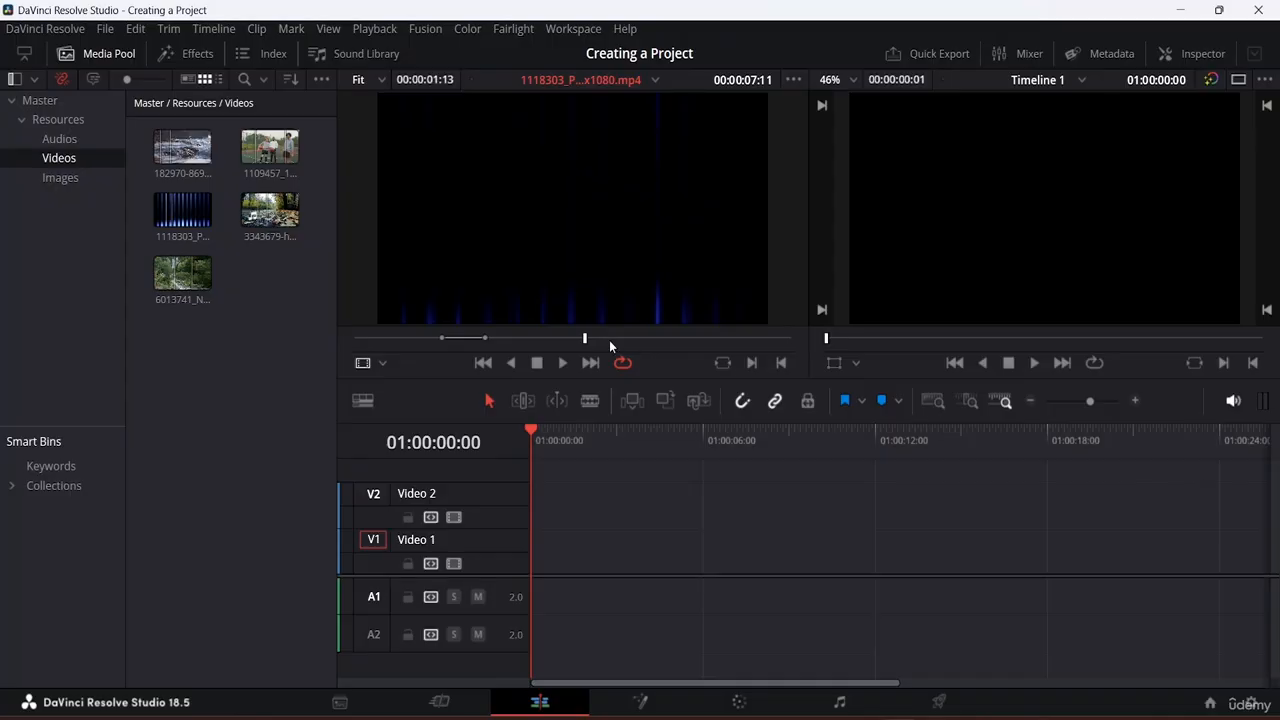
Step: Import the gift-box chalkboard, skitterend and DaVinci logo images from E: > Da Vinci Resolve Resource File > Images
{"action": "right_click", "coordinate": [251, 288]}
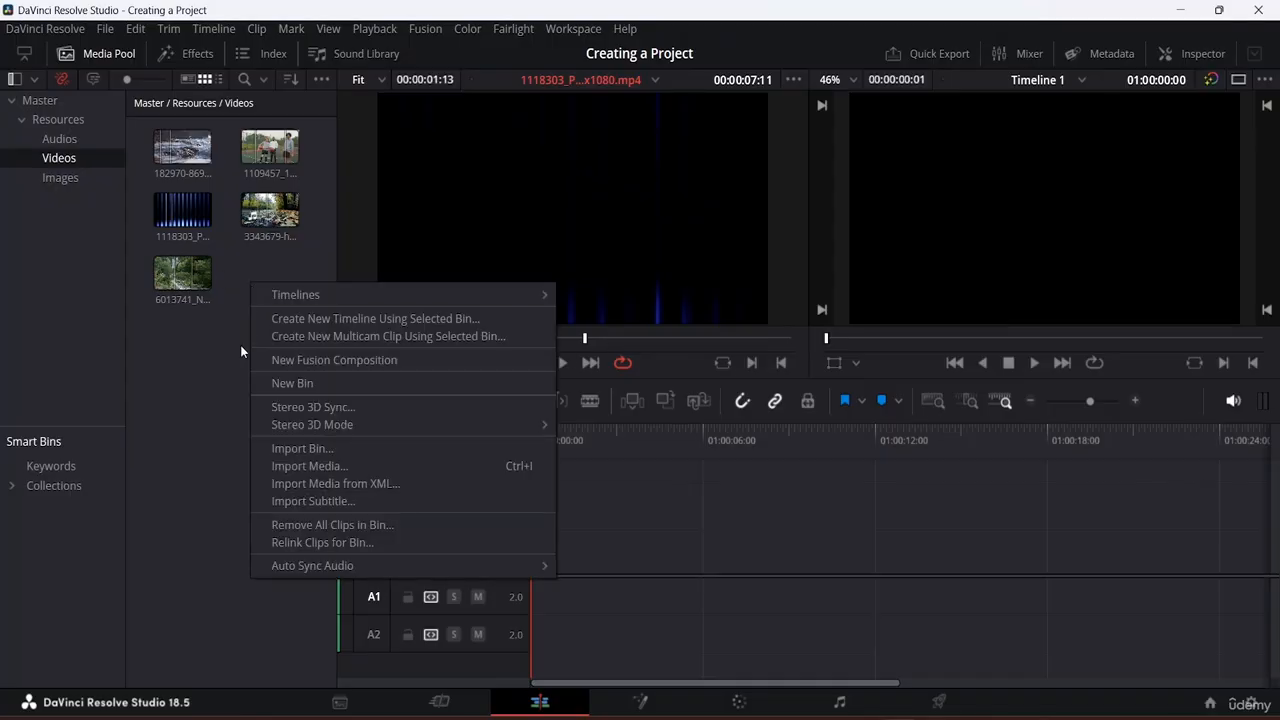
{"action": "left_click", "coordinate": [226, 388]}
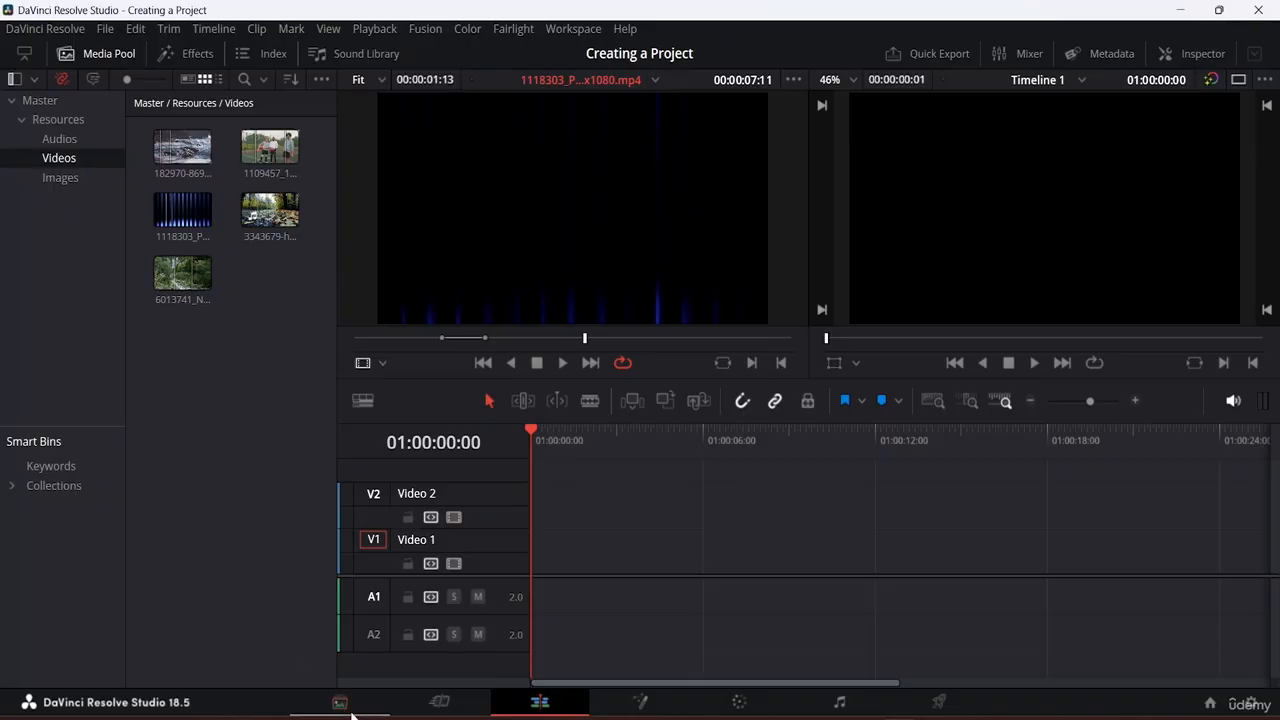
{"action": "left_click", "coordinate": [346, 709]}
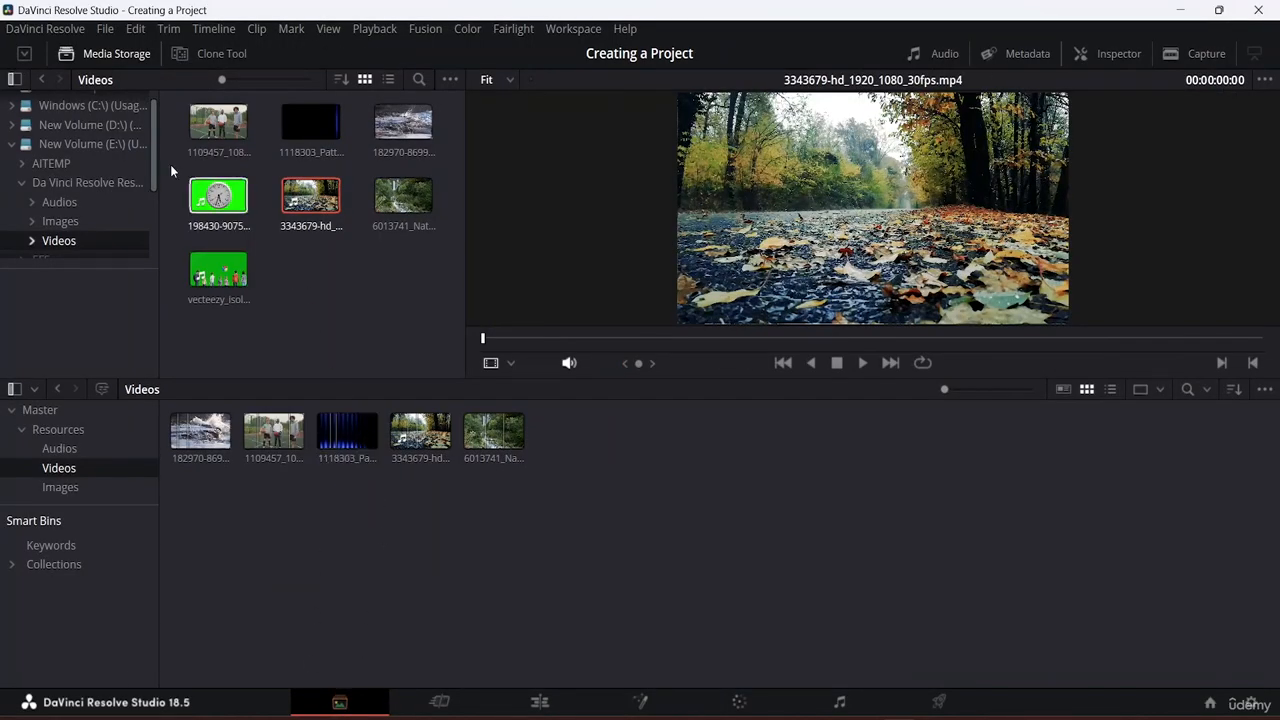
{"action": "left_click", "coordinate": [88, 142]}
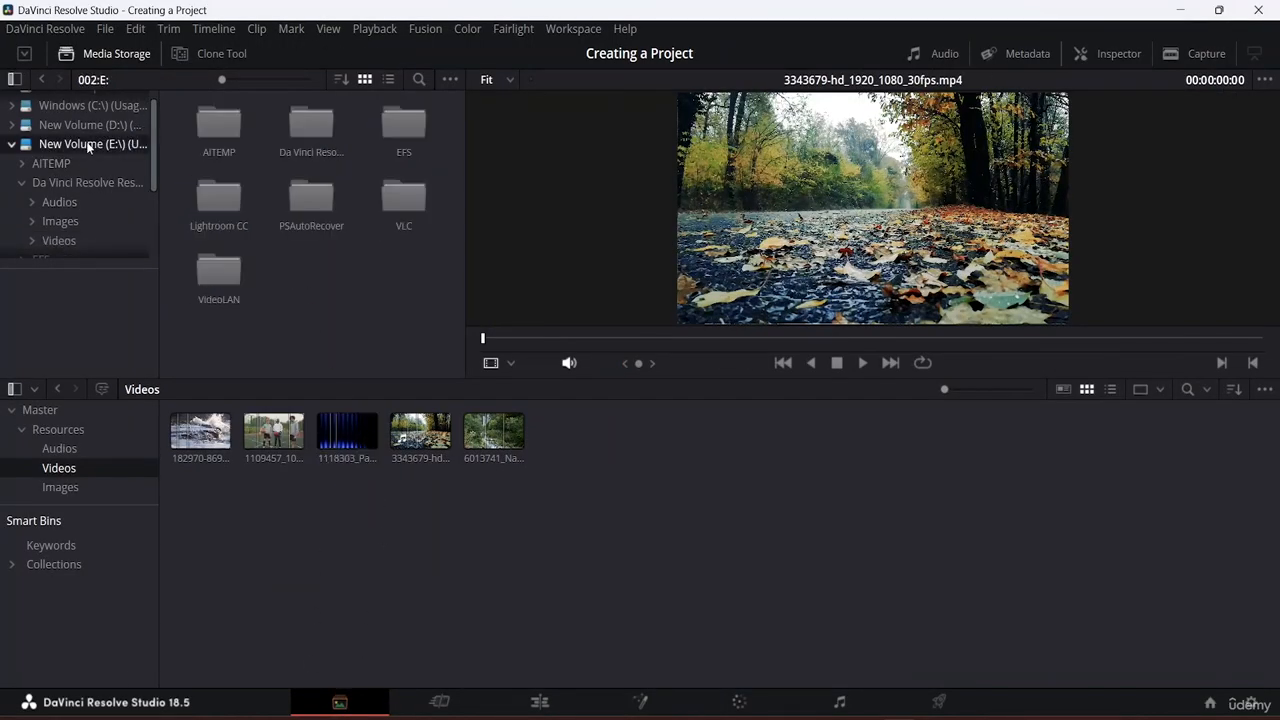
{"action": "double_click", "coordinate": [304, 114]}
{"action": "double_click", "coordinate": [322, 124]}
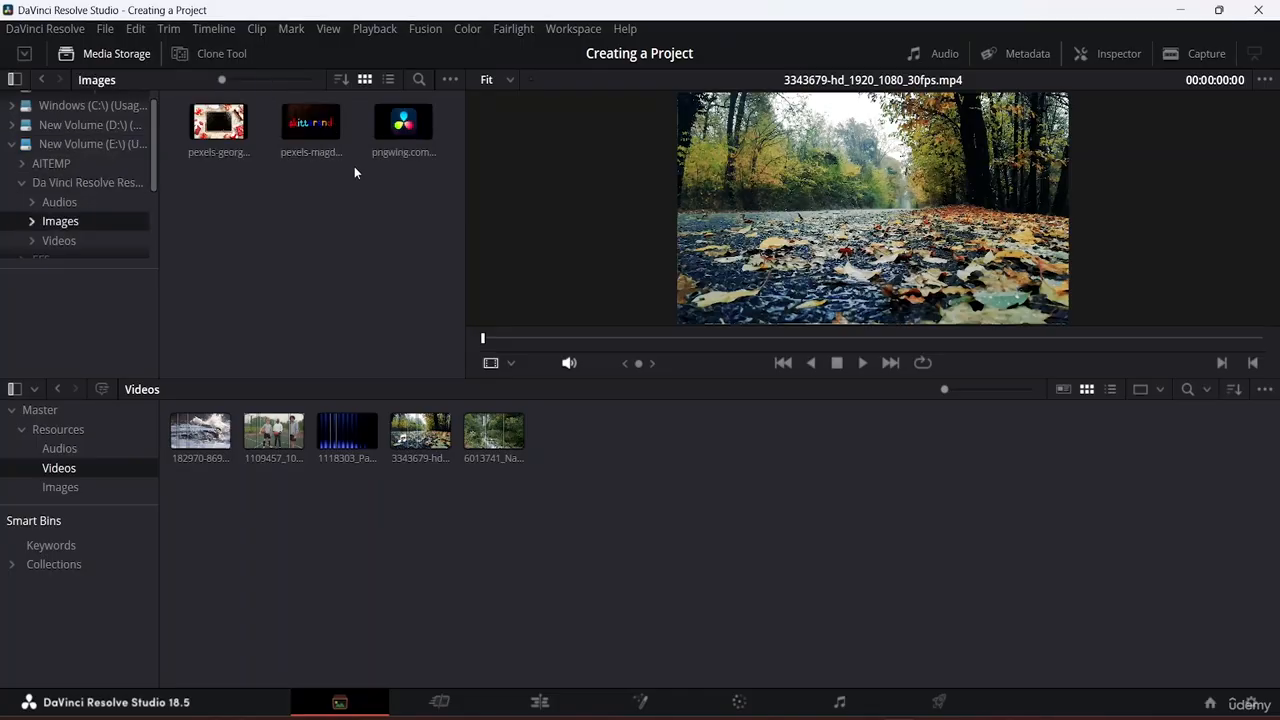
{"action": "left_click_drag", "start_coordinate": [218, 122], "coordinate": [350, 580]}
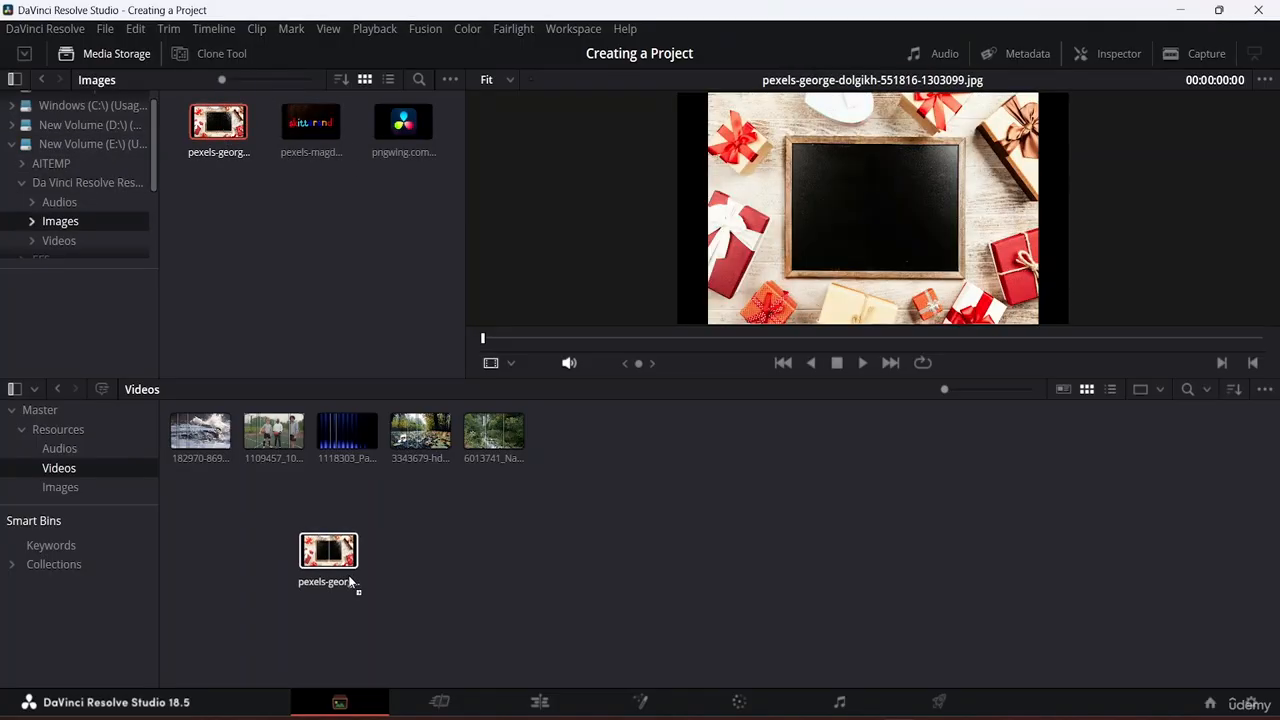
{"action": "left_click_drag", "start_coordinate": [311, 122], "coordinate": [442, 540]}
{"action": "left_click_drag", "start_coordinate": [404, 122], "coordinate": [750, 472]}
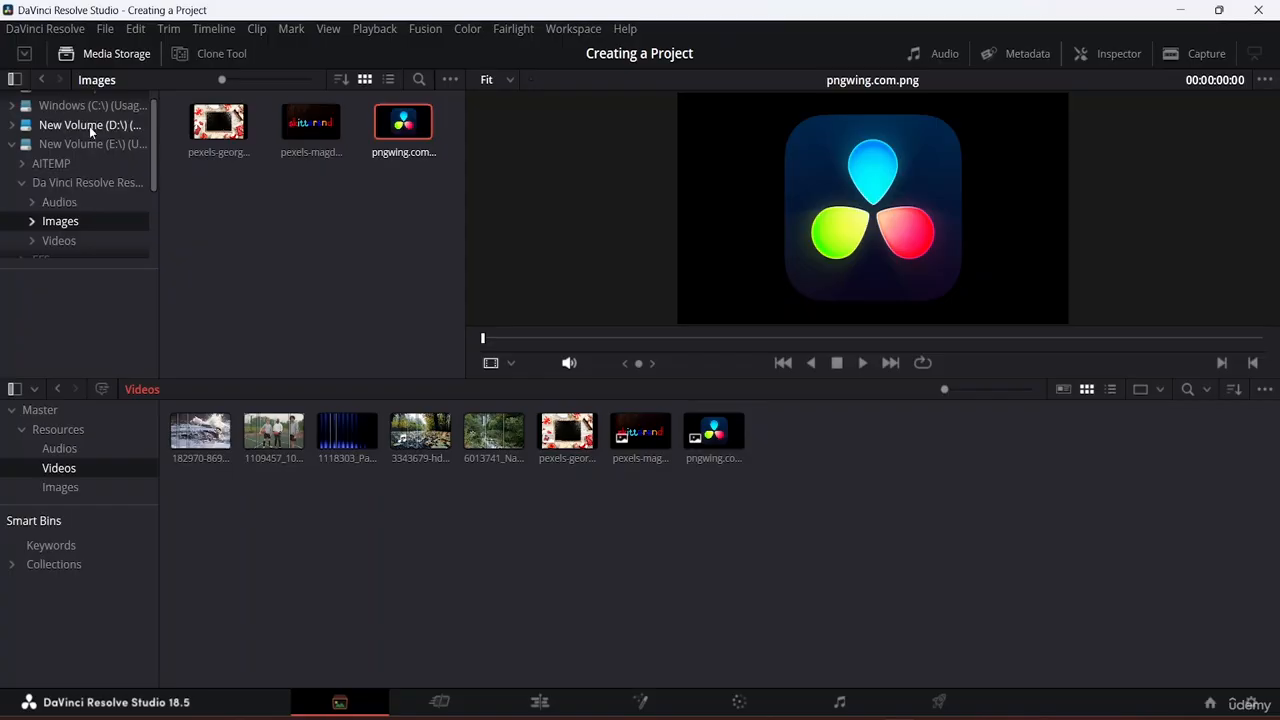
Step: Import the green-screen clock and vecteezy clips from the Videos folder, then return to the Edit page
{"action": "left_click", "coordinate": [43, 79]}
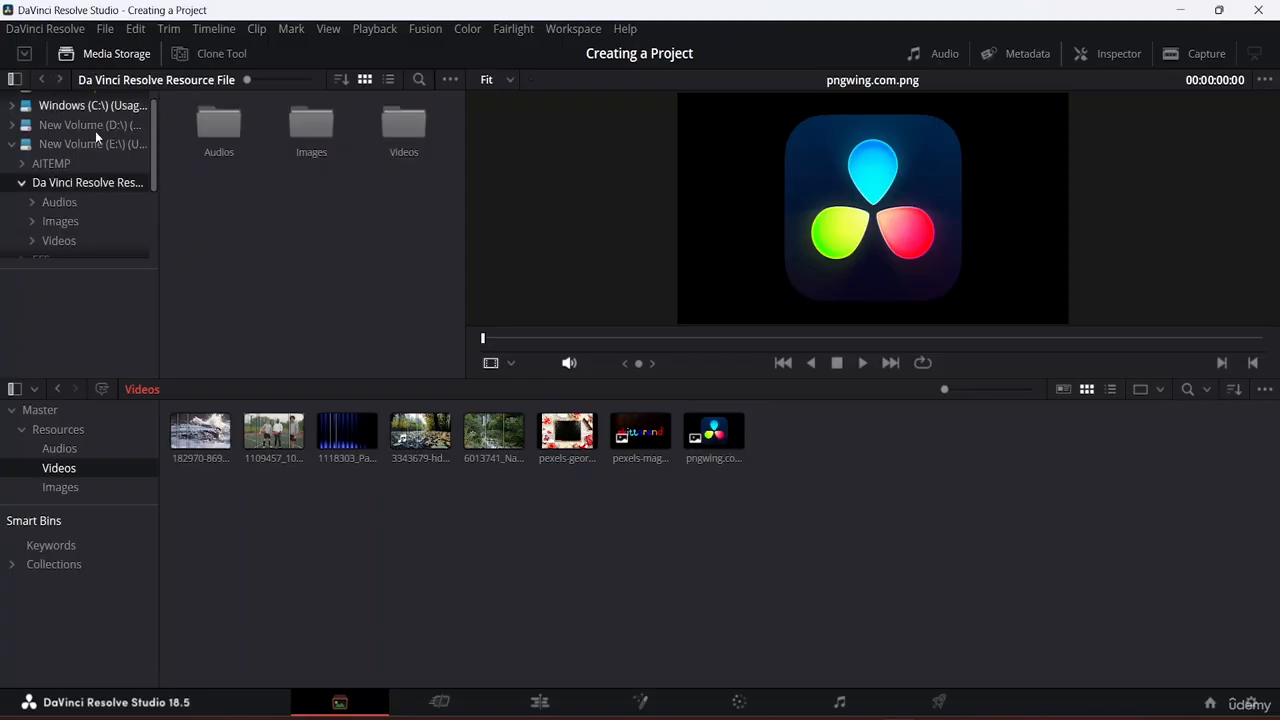
{"action": "double_click", "coordinate": [410, 133]}
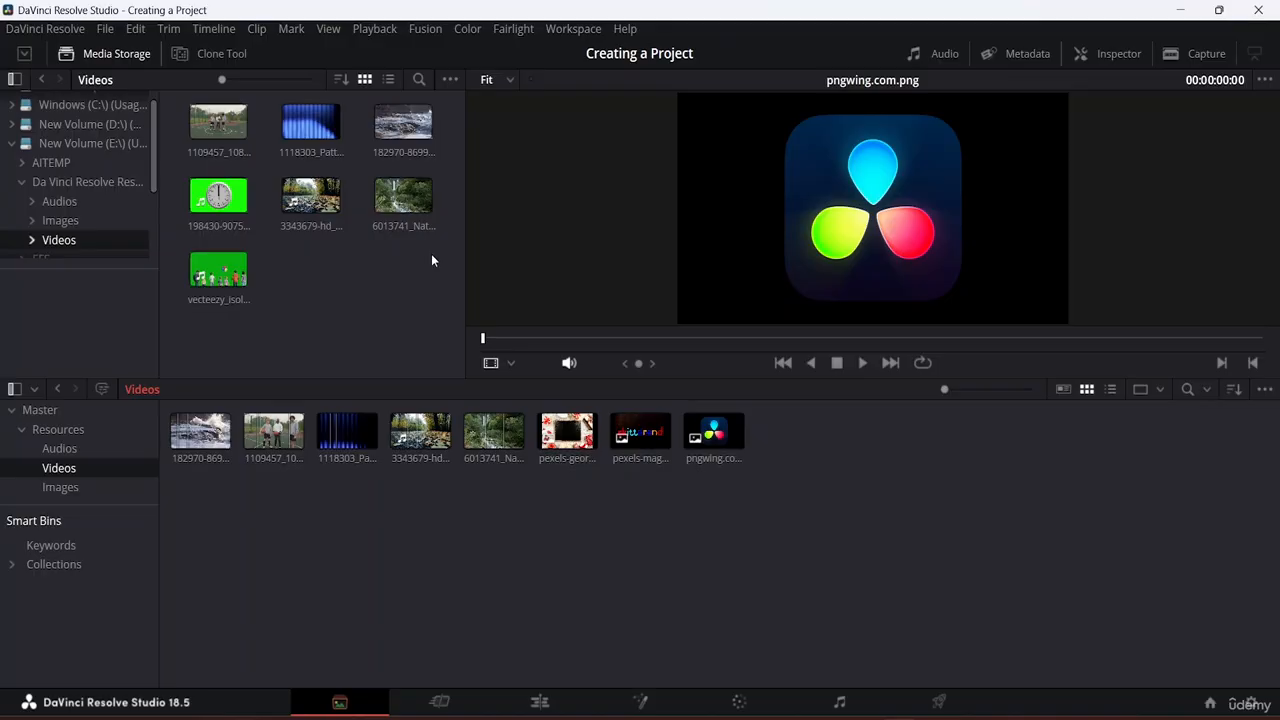
{"action": "left_click_drag", "start_coordinate": [218, 195], "coordinate": [840, 430]}
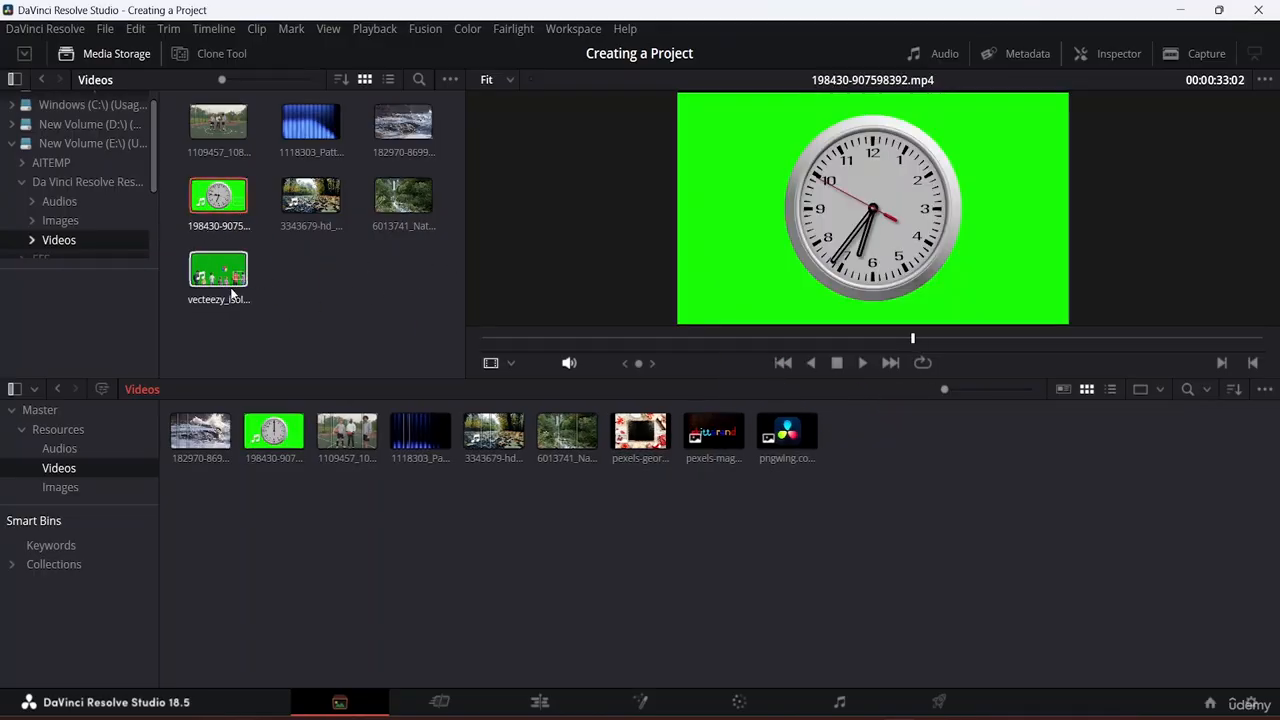
{"action": "left_click_drag", "start_coordinate": [205, 293], "coordinate": [888, 443]}
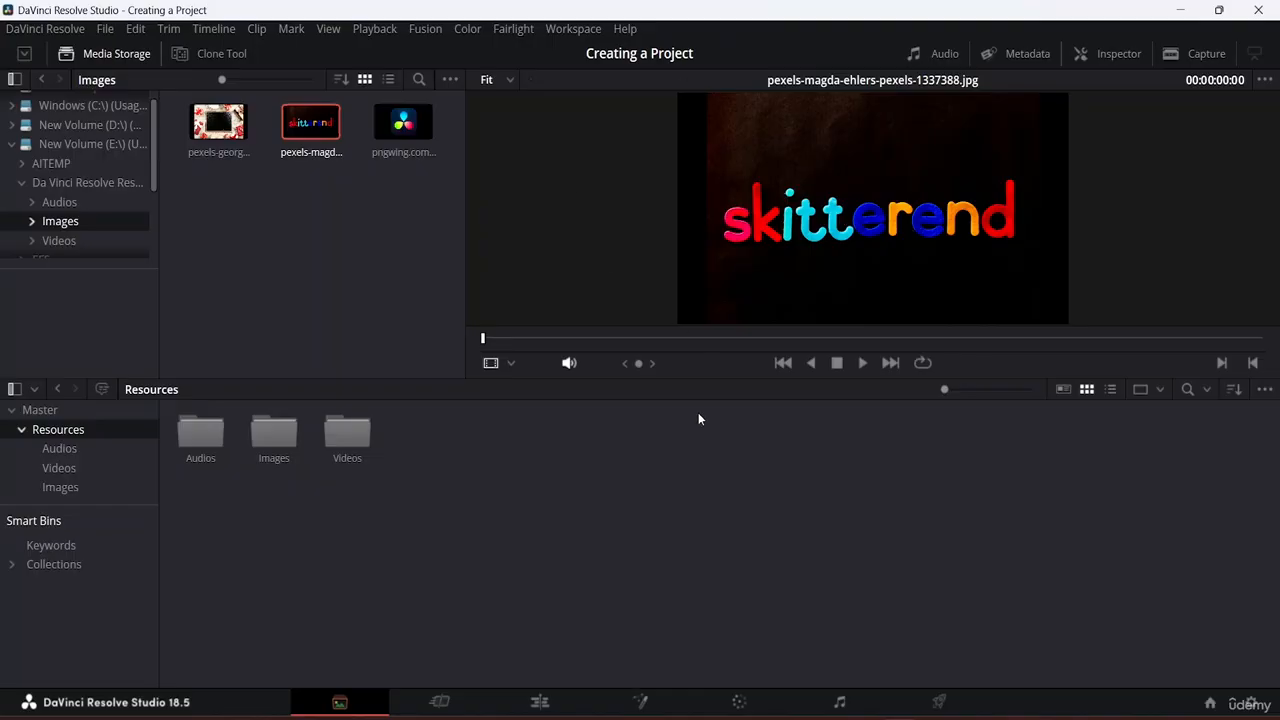
{"action": "left_click", "coordinate": [542, 700]}
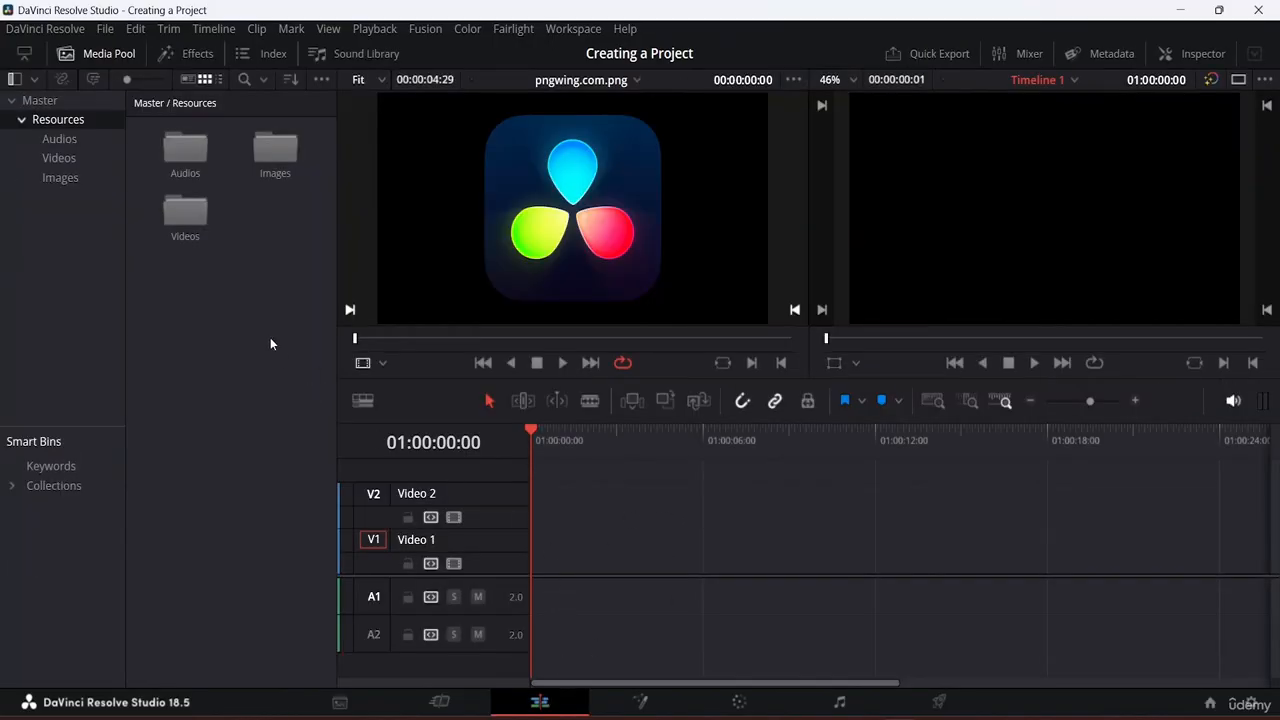
Step: Load clip 3343679 from the Videos bin in the source viewer and mark a 00:00:22:05 range
{"action": "double_click", "coordinate": [180, 228]}
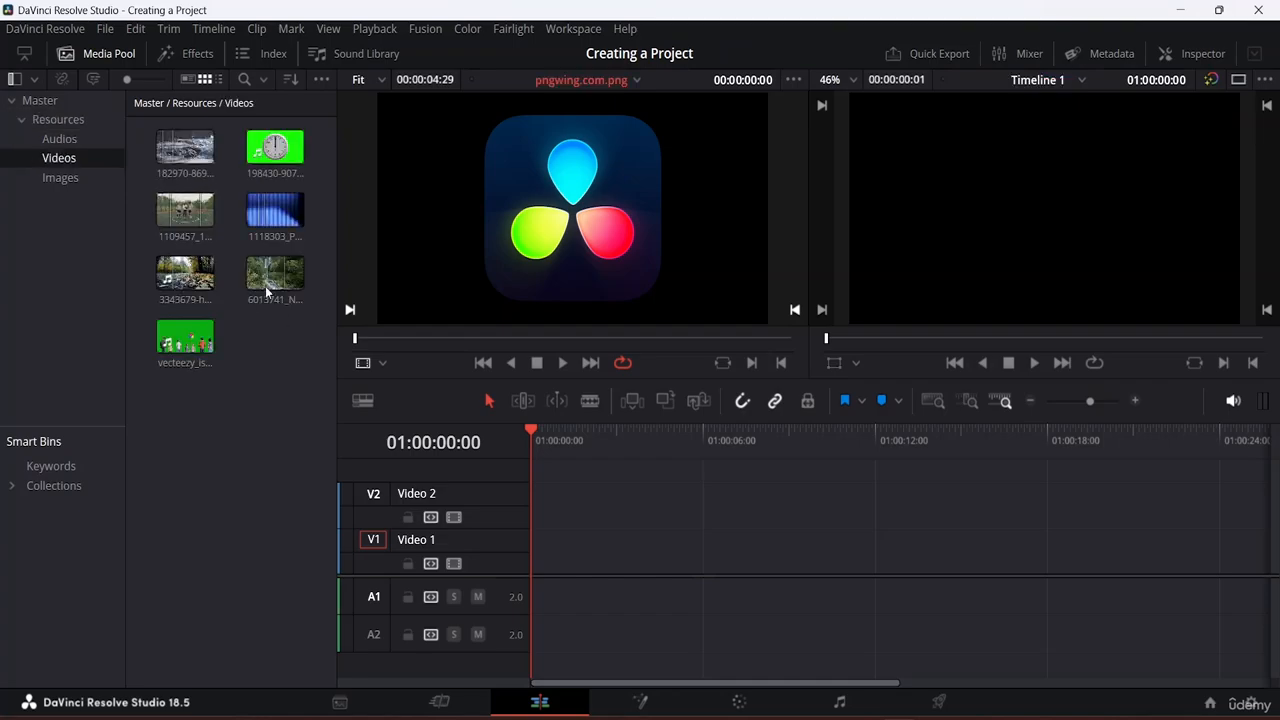
{"action": "left_click", "coordinate": [274, 211]}
{"action": "left_click", "coordinate": [182, 285]}
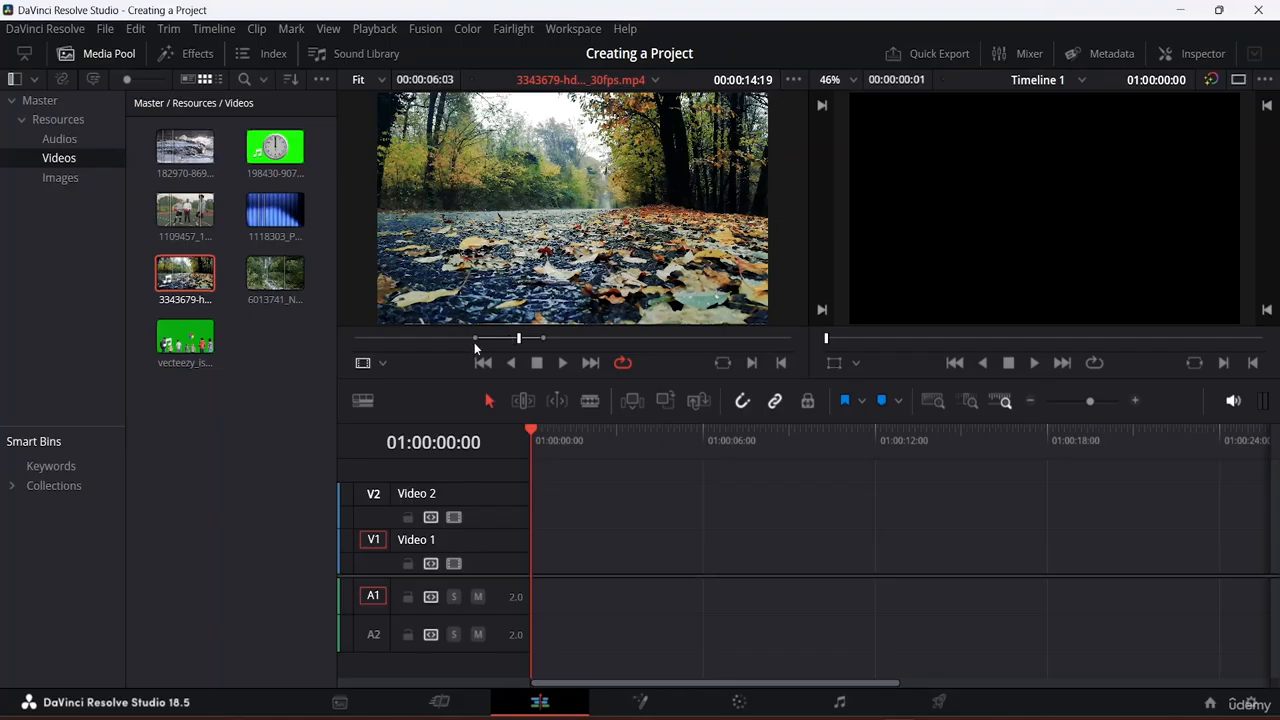
{"action": "left_click_drag", "start_coordinate": [473, 338], "coordinate": [379, 329]}
{"action": "left_click_drag", "start_coordinate": [548, 338], "coordinate": [632, 339]}
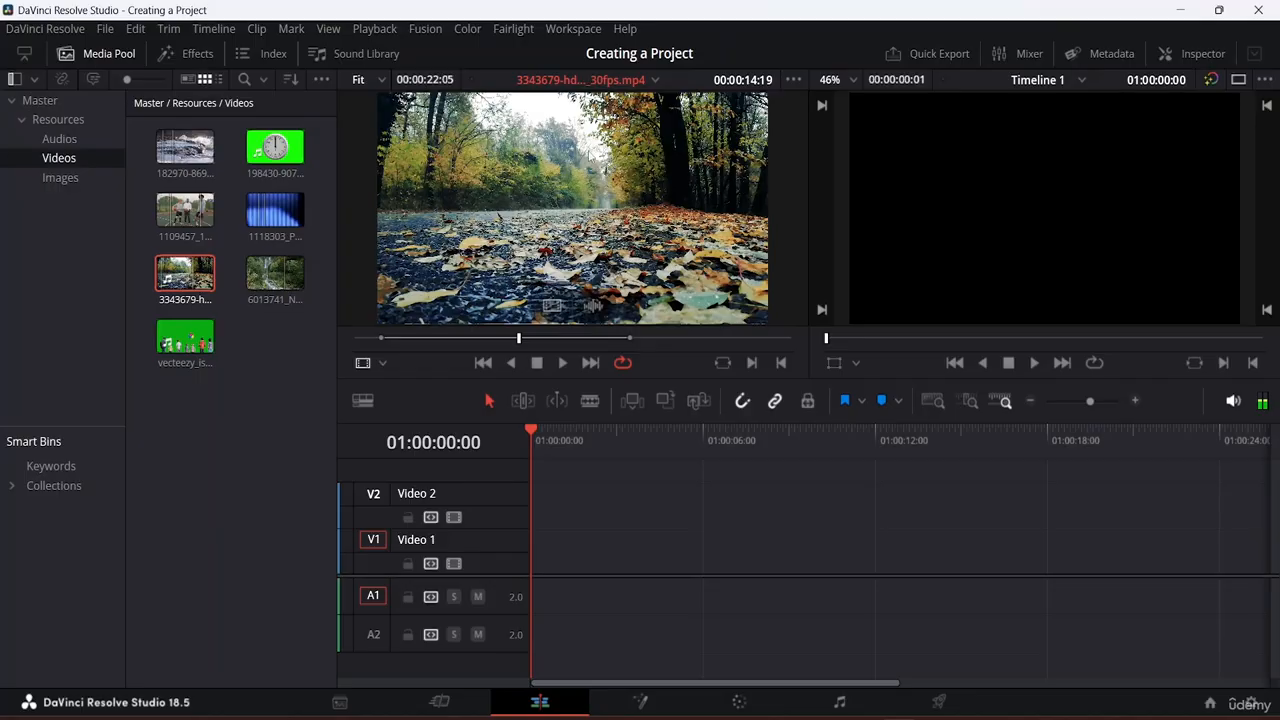
Step: Drop the marked 3343679 range at 01:00:00:00 on V1/A1, scrub through it, and return to the start
{"action": "left_click_drag", "start_coordinate": [590, 169], "coordinate": [512, 542]}
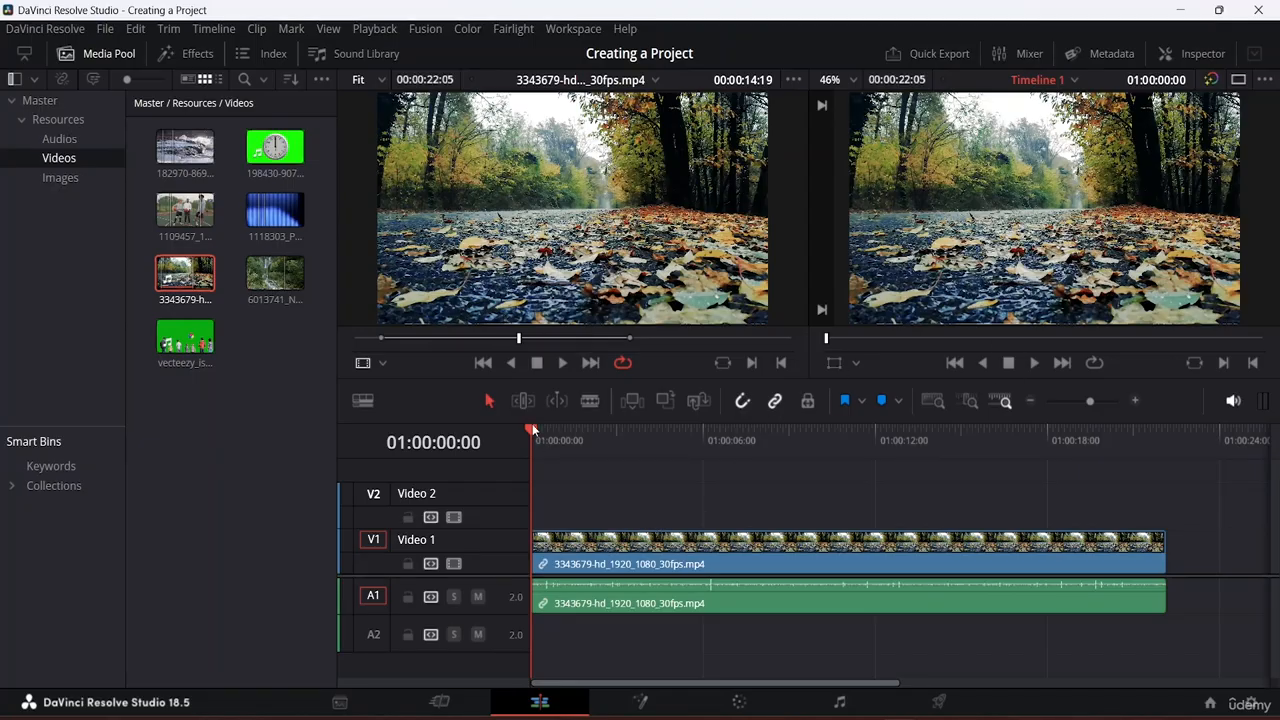
{"action": "left_click_drag", "start_coordinate": [530, 431], "coordinate": [717, 459]}
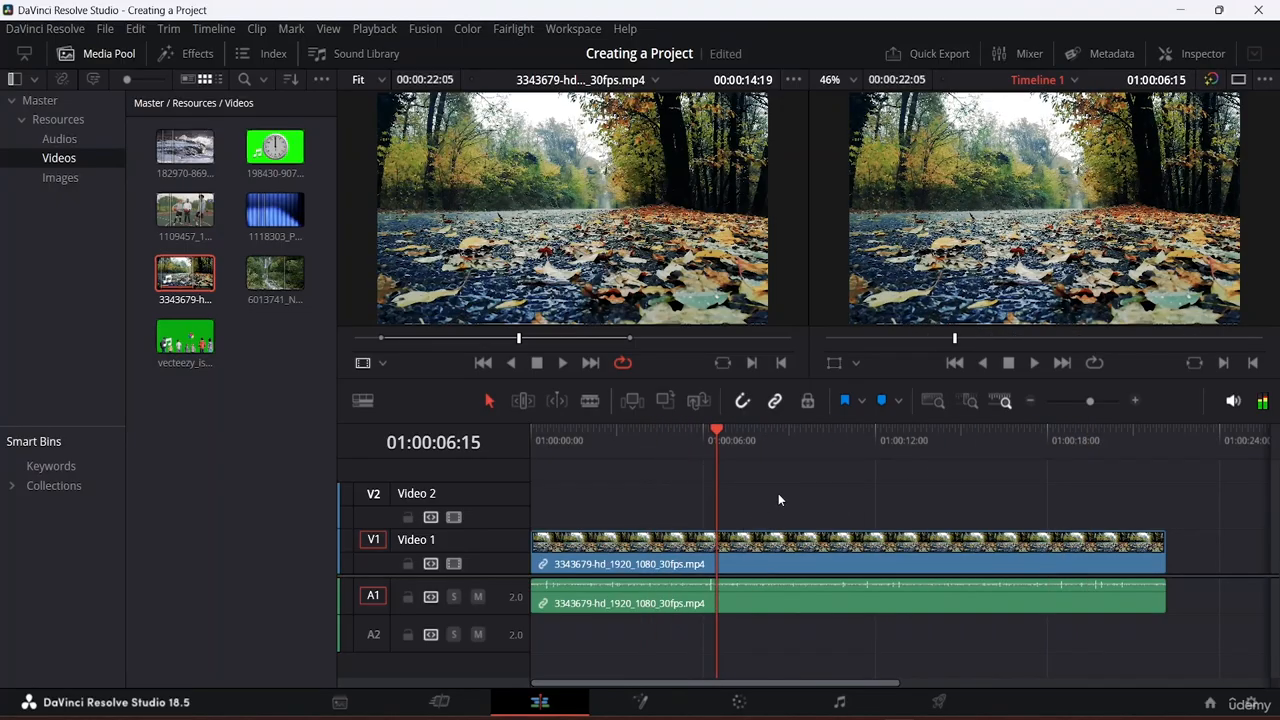
{"action": "left_click_drag", "start_coordinate": [795, 467], "coordinate": [649, 482]}
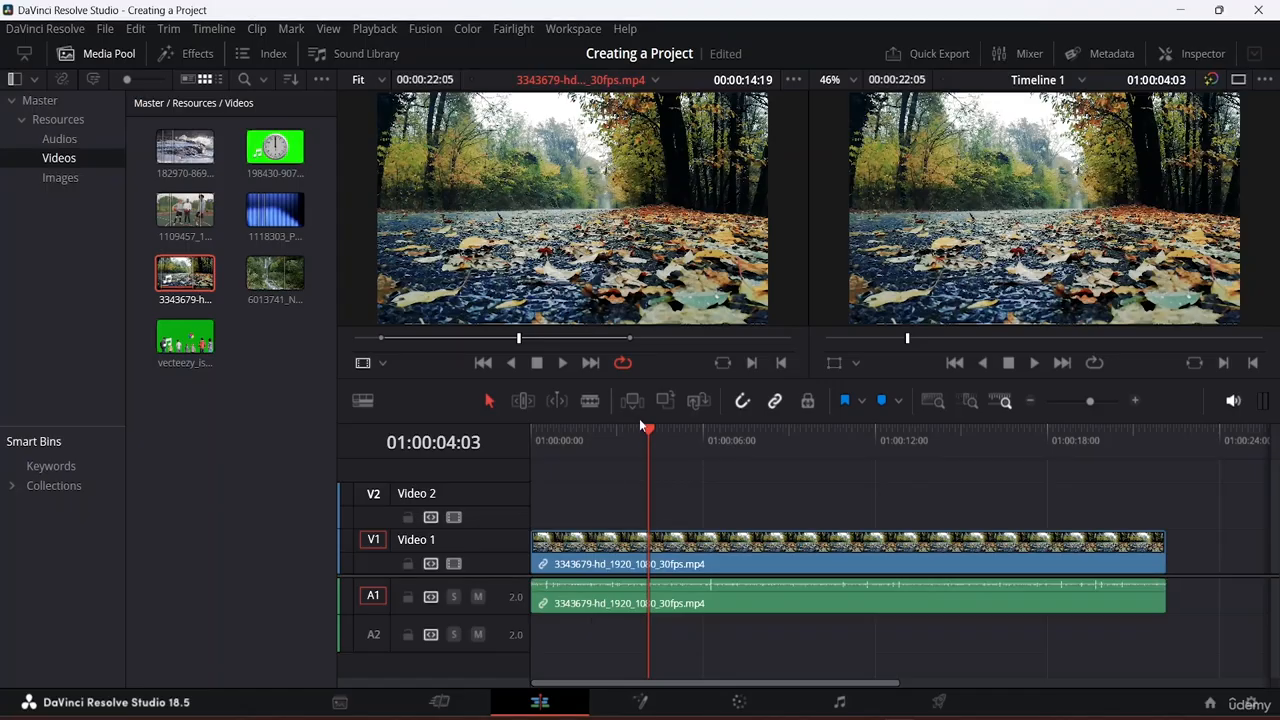
{"action": "left_click", "coordinate": [532, 424]}
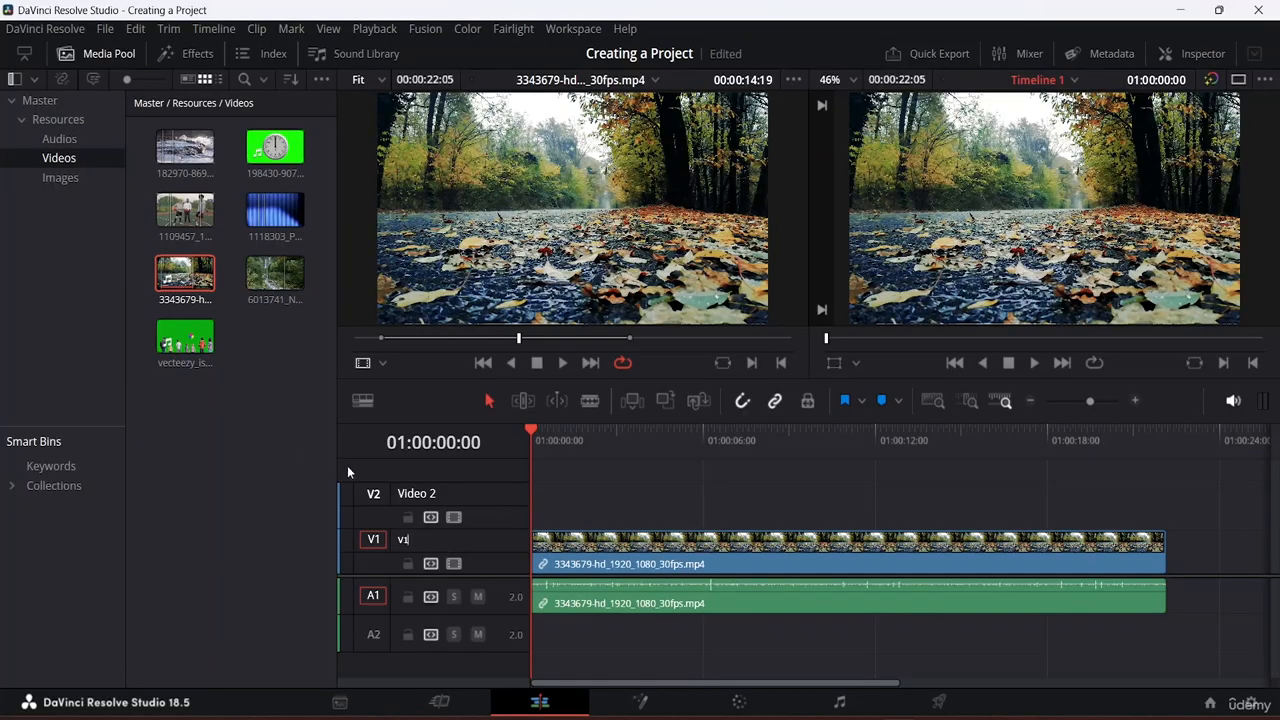
Step: Commit the V1 track name and rename the Video 2 track to 'V2'
{"action": "left_click", "coordinate": [299, 450]}
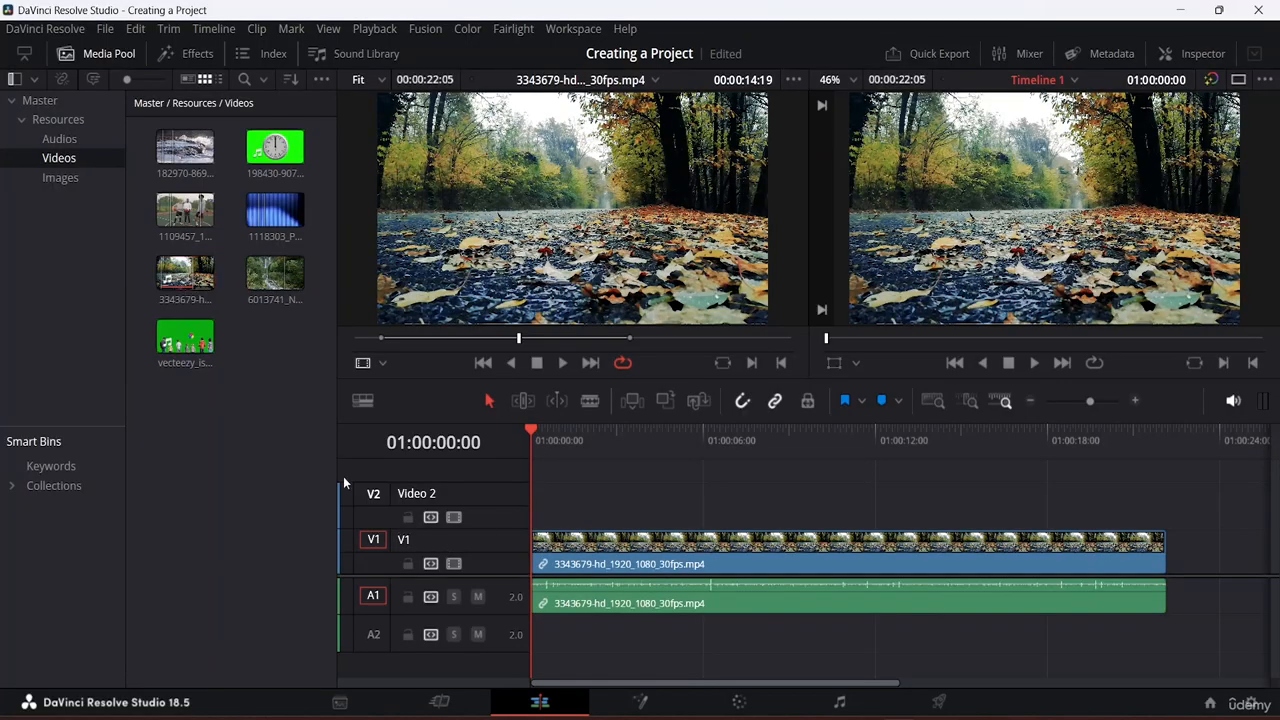
{"action": "double_click", "coordinate": [432, 493]}
{"action": "type", "text": "V2"}
{"action": "left_click", "coordinate": [194, 388]}
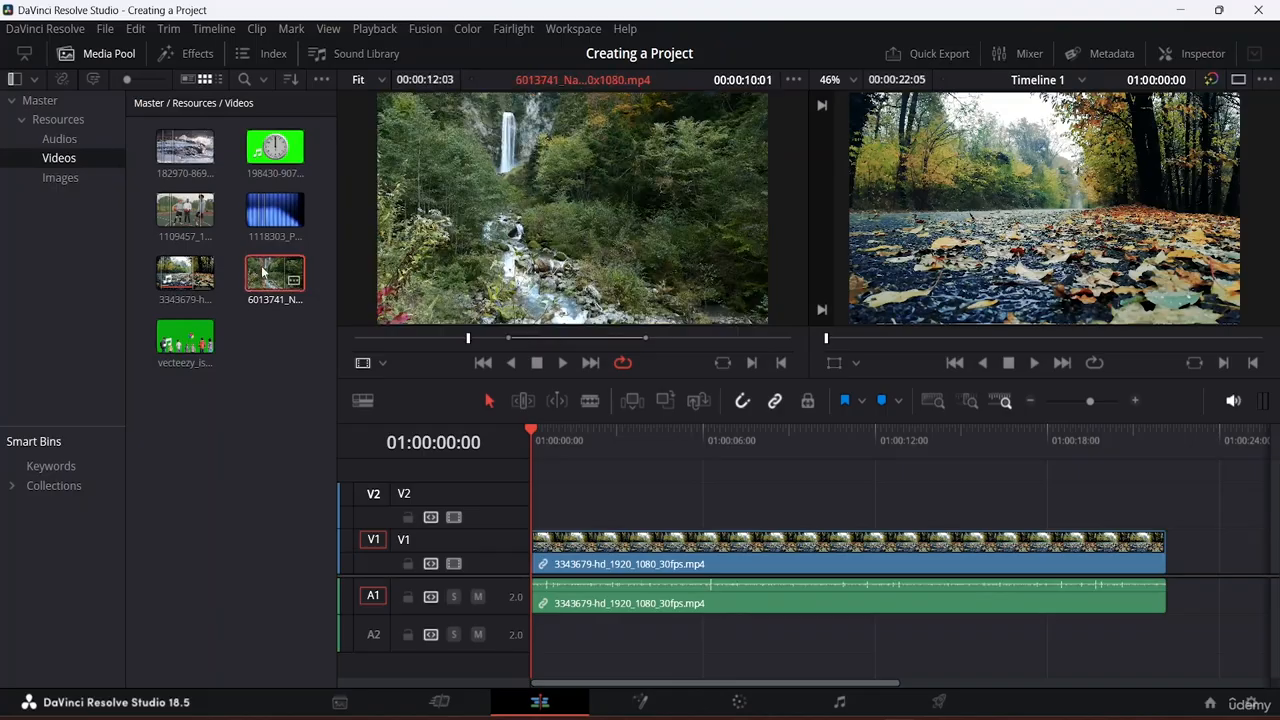
Step: Append river clip 6013741 and then clip 1109457 to the end of V1
{"action": "left_click_drag", "start_coordinate": [263, 272], "coordinate": [1197, 577]}
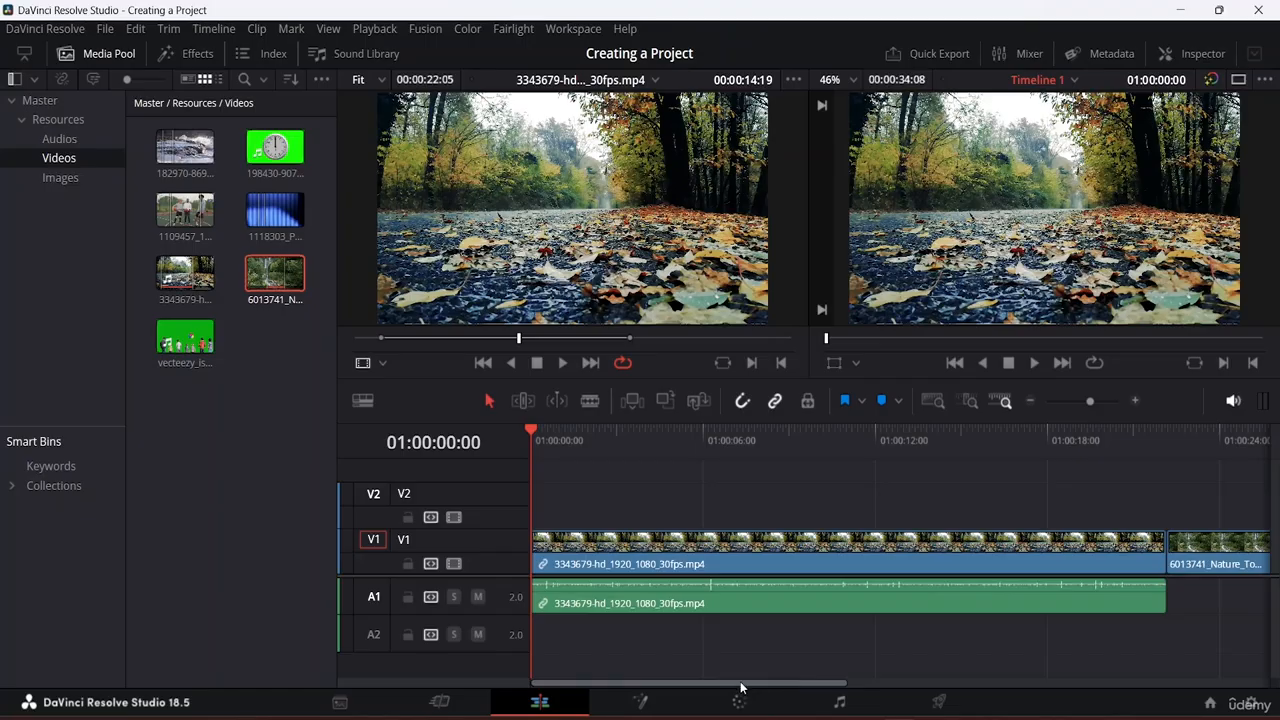
{"action": "left_click_drag", "start_coordinate": [744, 684], "coordinate": [925, 690]}
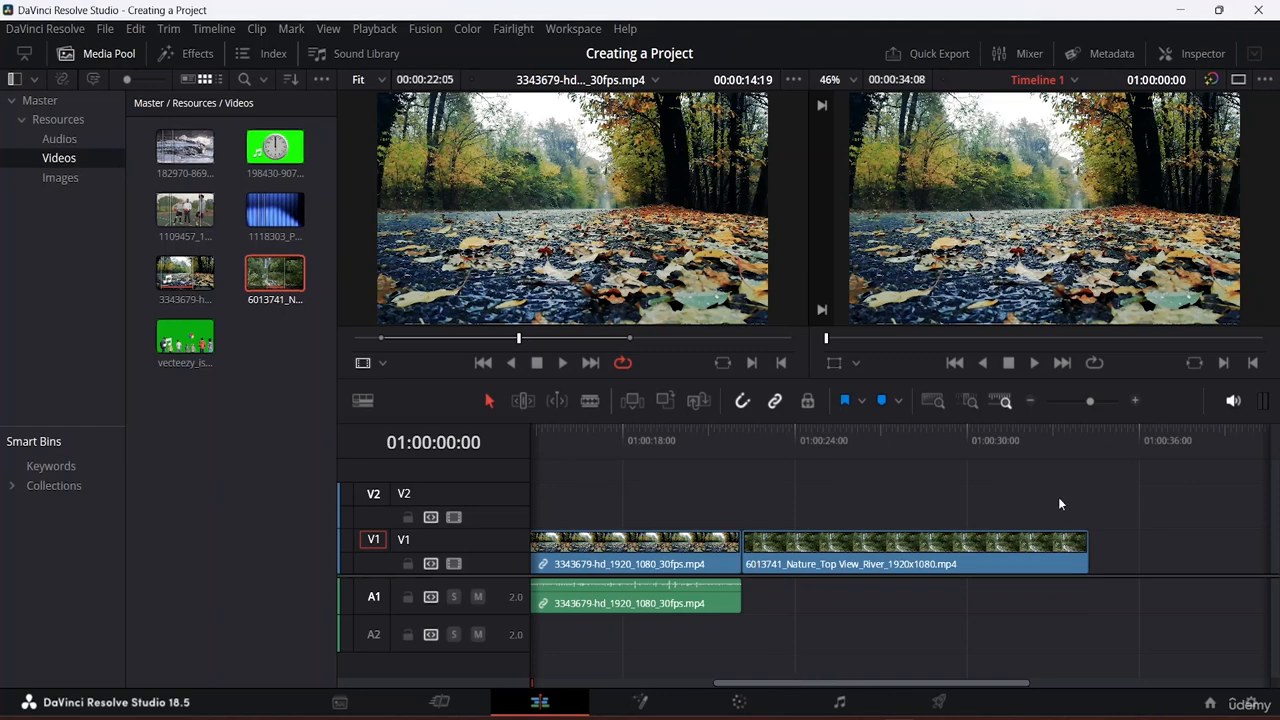
{"action": "left_click", "coordinate": [179, 211]}
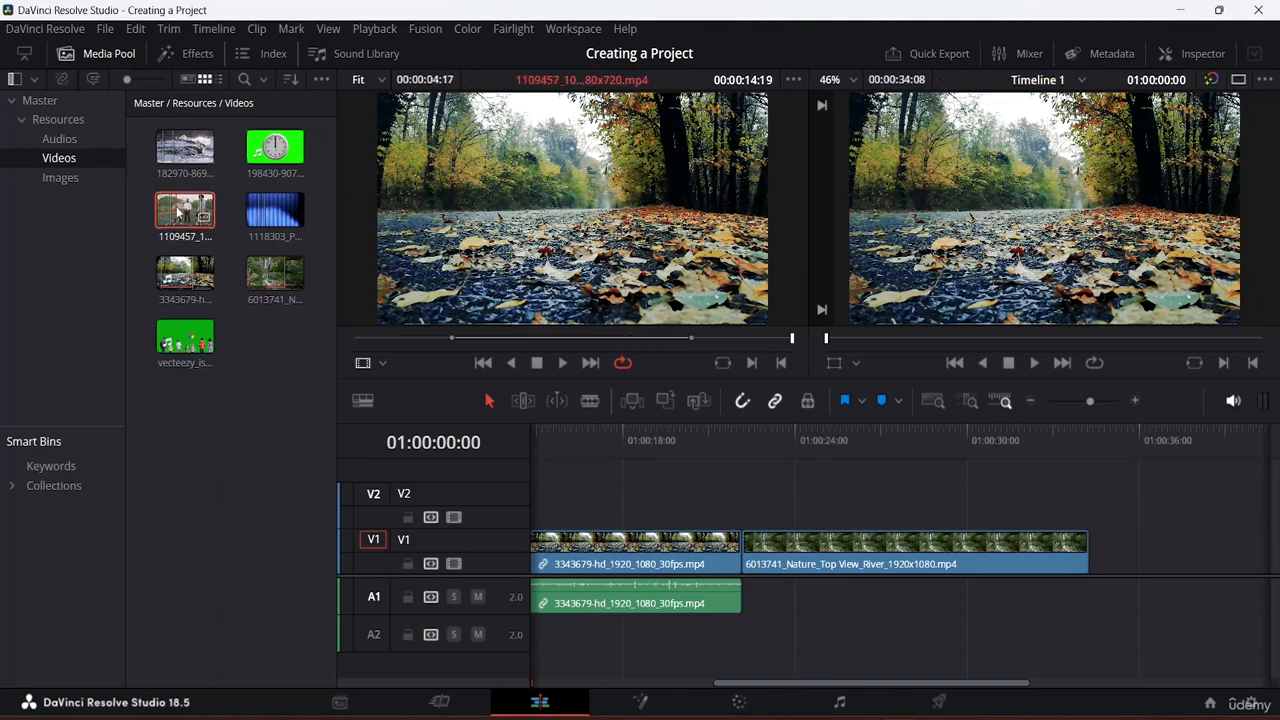
{"action": "left_click_drag", "start_coordinate": [179, 211], "coordinate": [1080, 546]}
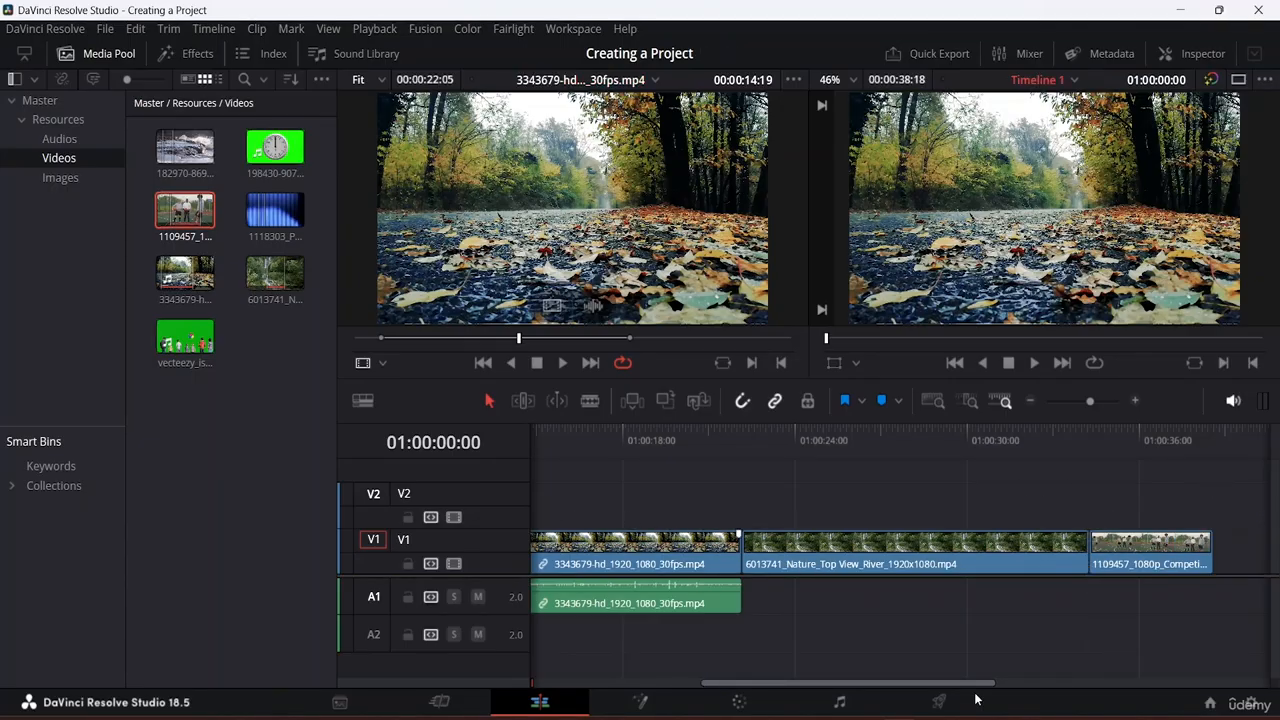
{"action": "left_click_drag", "start_coordinate": [763, 684], "coordinate": [592, 688]}
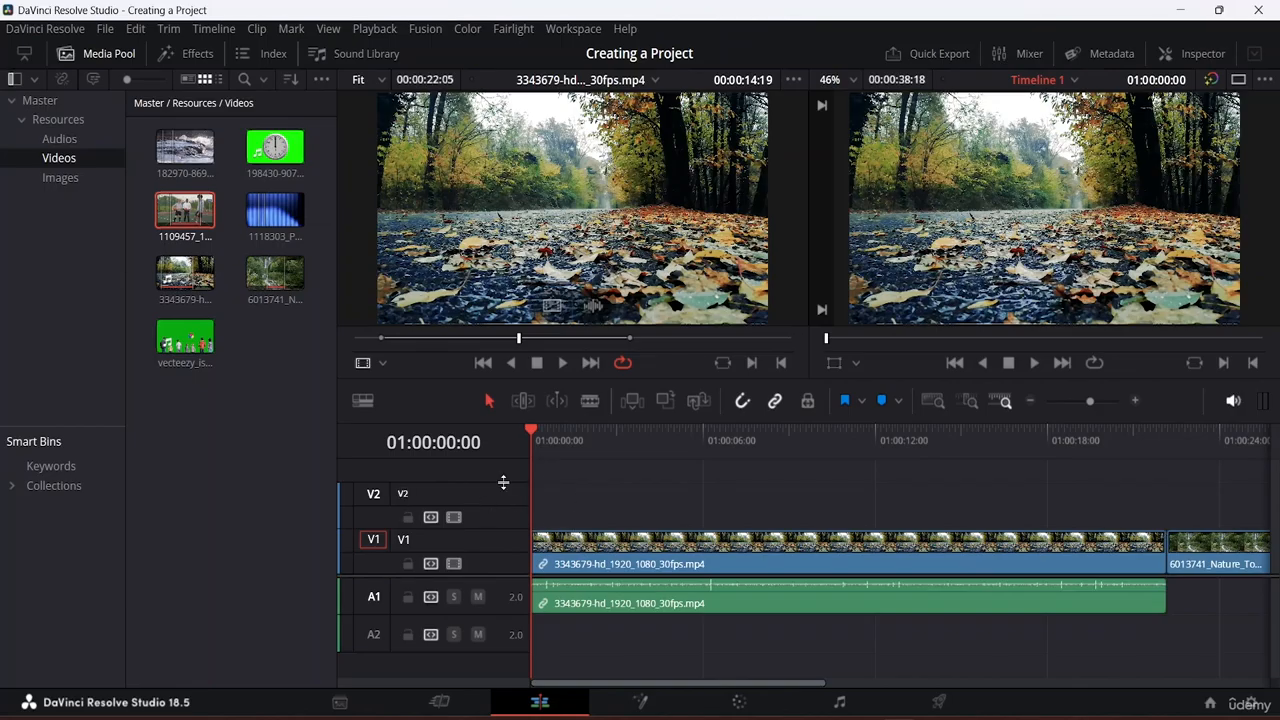
{"action": "double_click", "coordinate": [428, 493]}
{"action": "right_click", "coordinate": [462, 480]}
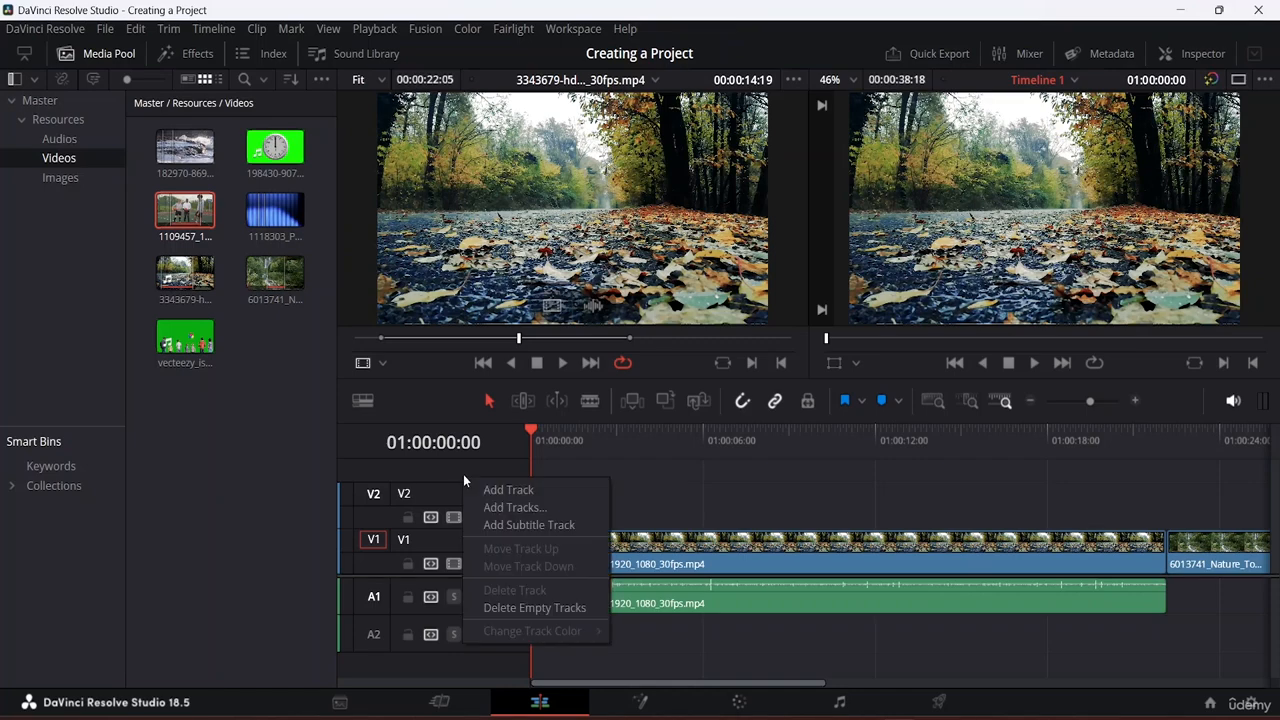
{"action": "left_click", "coordinate": [436, 489]}
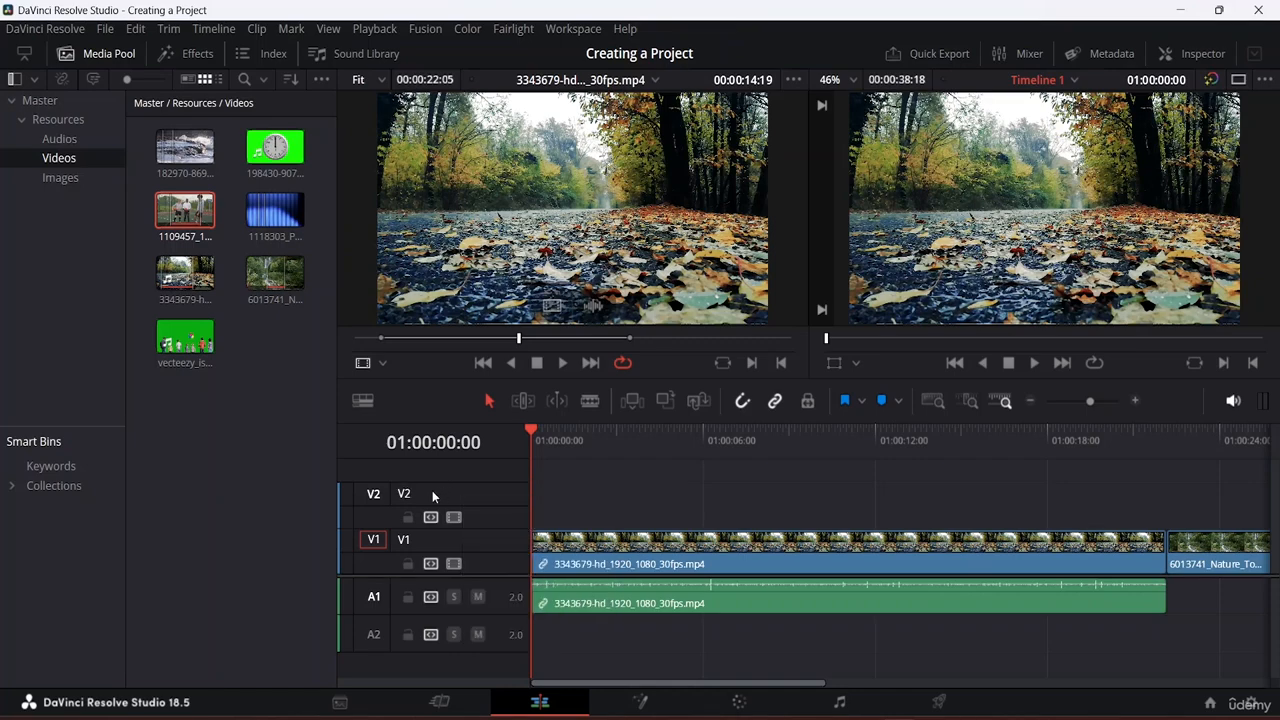
{"action": "right_click", "coordinate": [413, 493]}
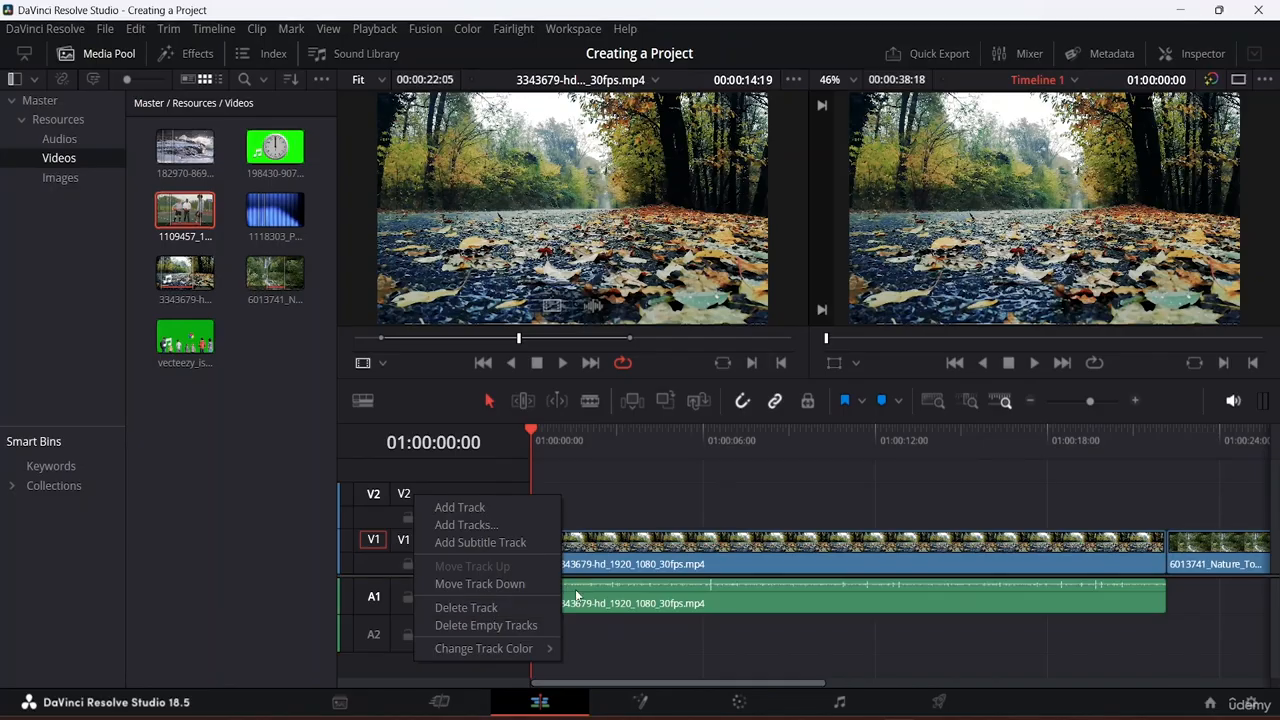
{"action": "left_click", "coordinate": [500, 625]}
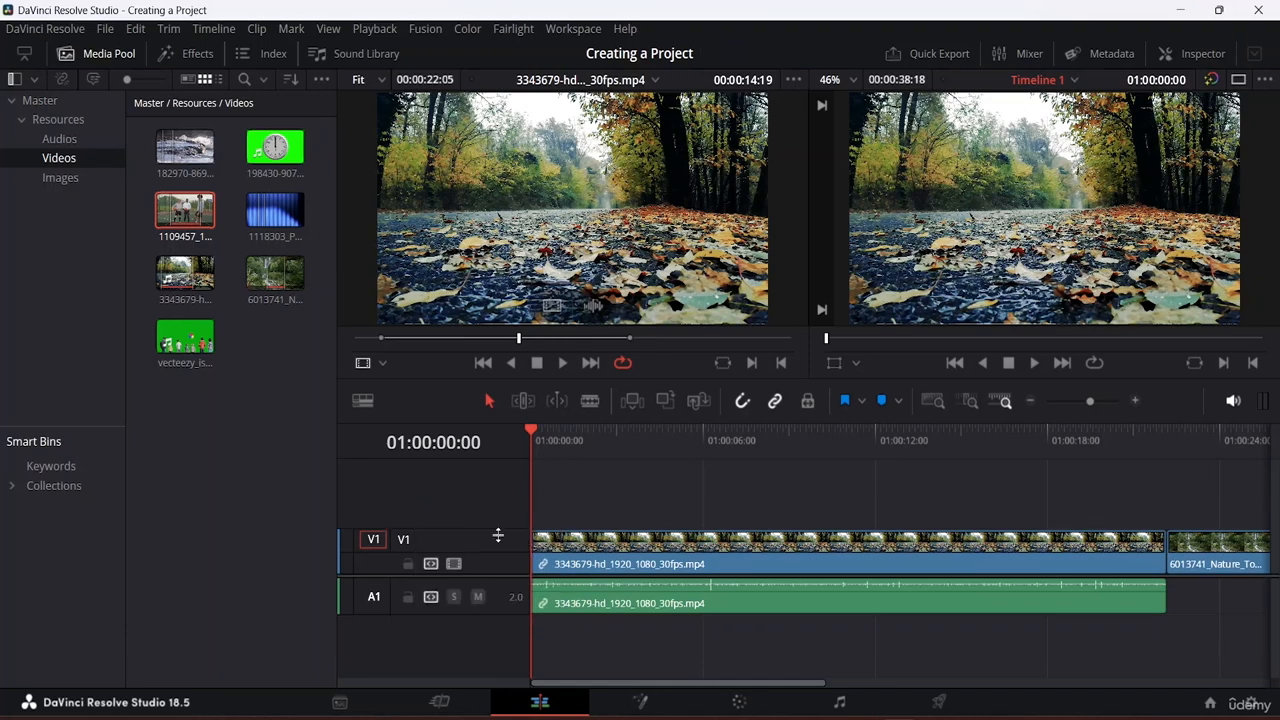
{"action": "key", "text": "ctrl+z"}
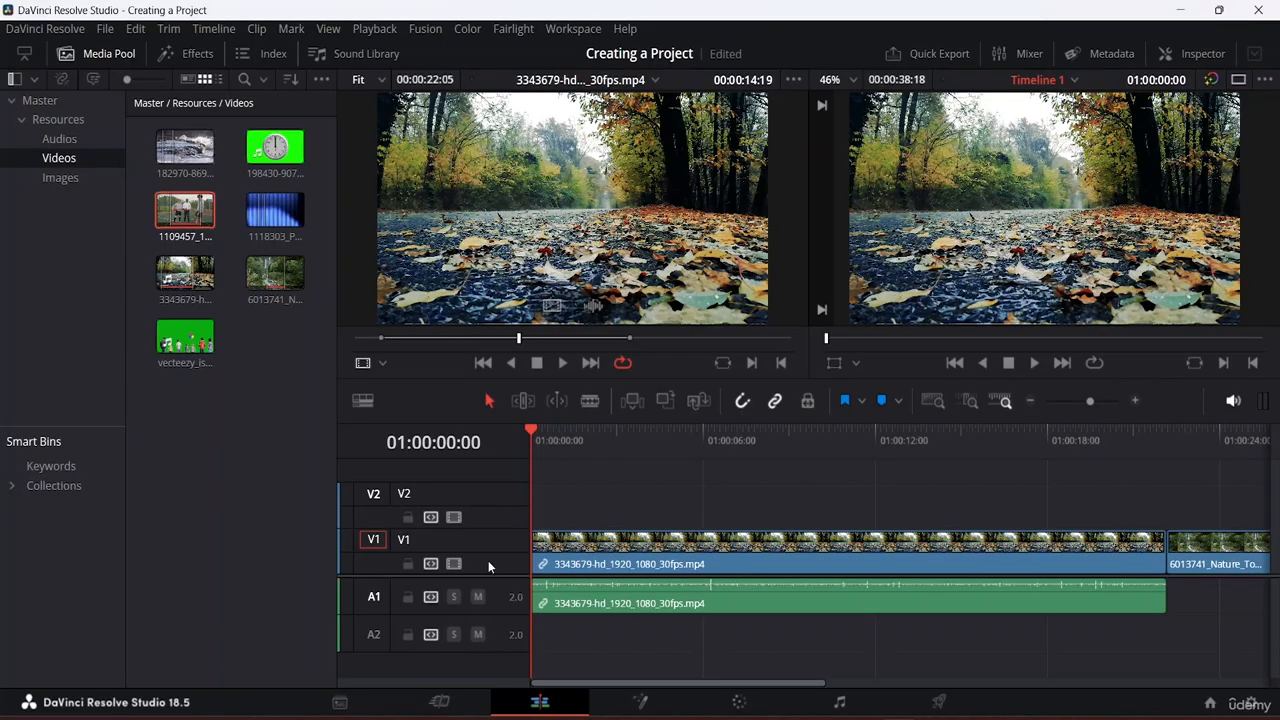
Step: Apply Delete Track to the empty V2 video track and the empty A2 audio track
{"action": "right_click", "coordinate": [449, 496]}
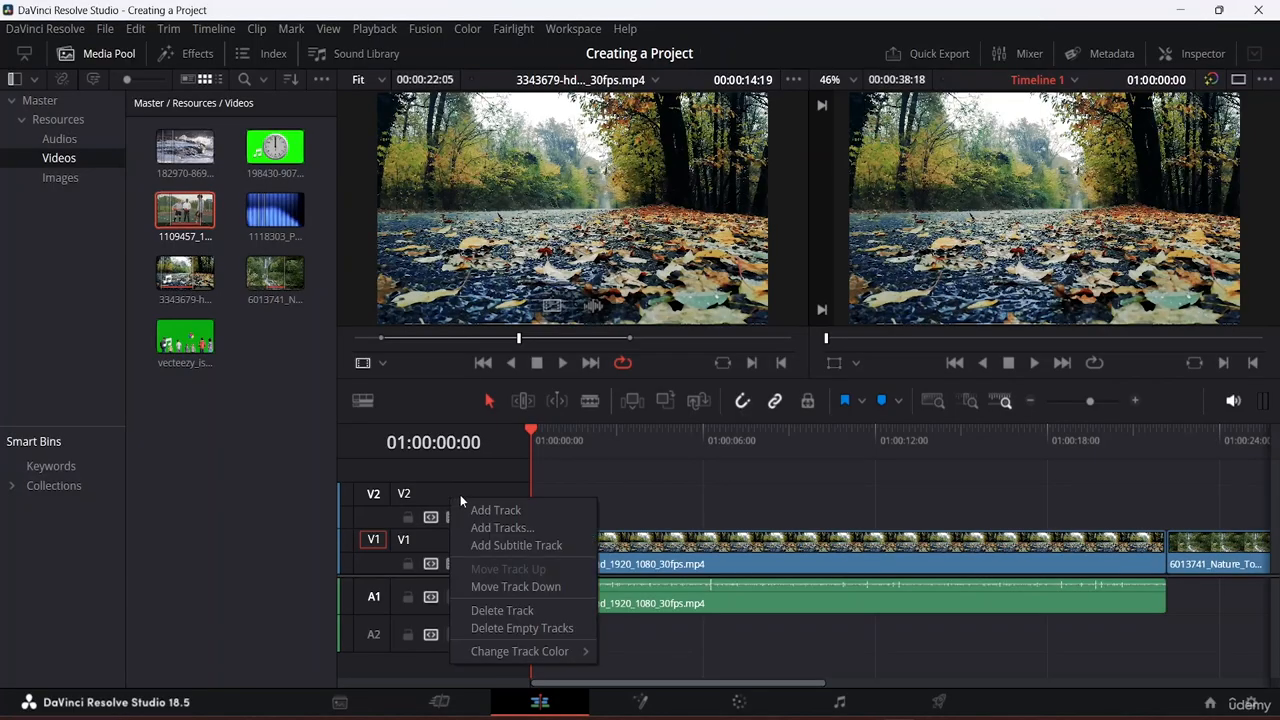
{"action": "left_click", "coordinate": [514, 611]}
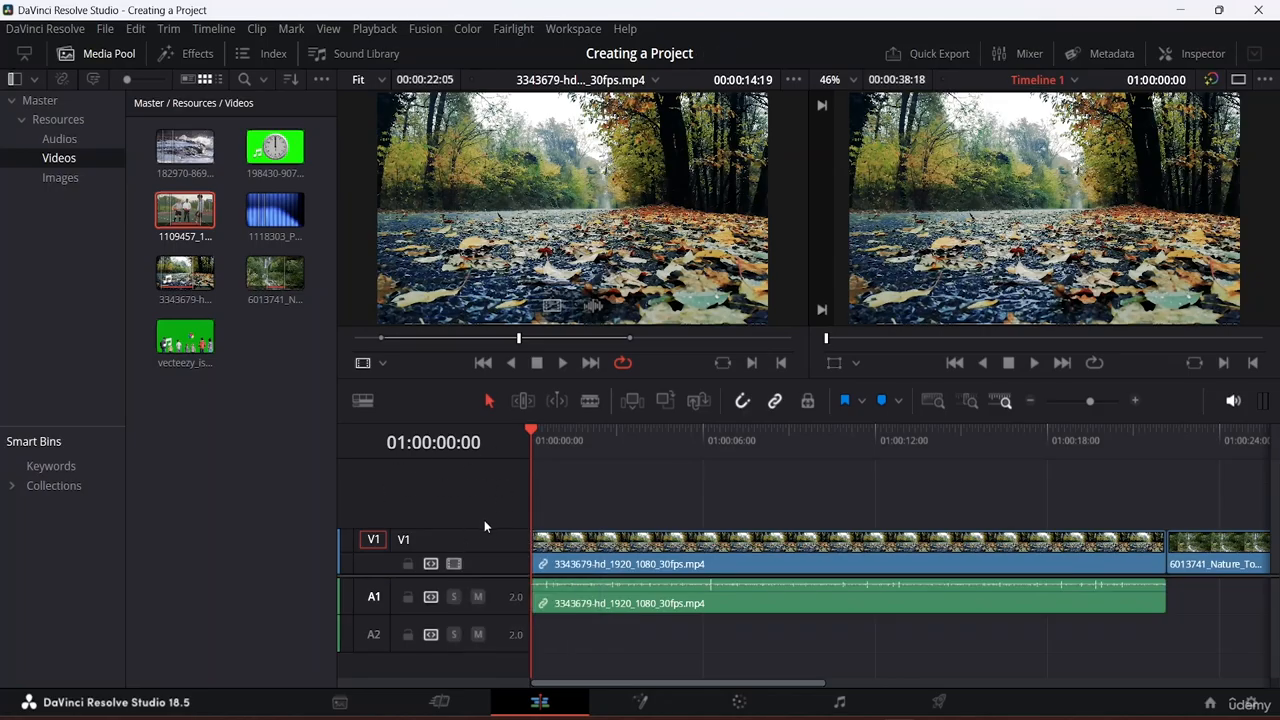
{"action": "right_click", "coordinate": [378, 635]}
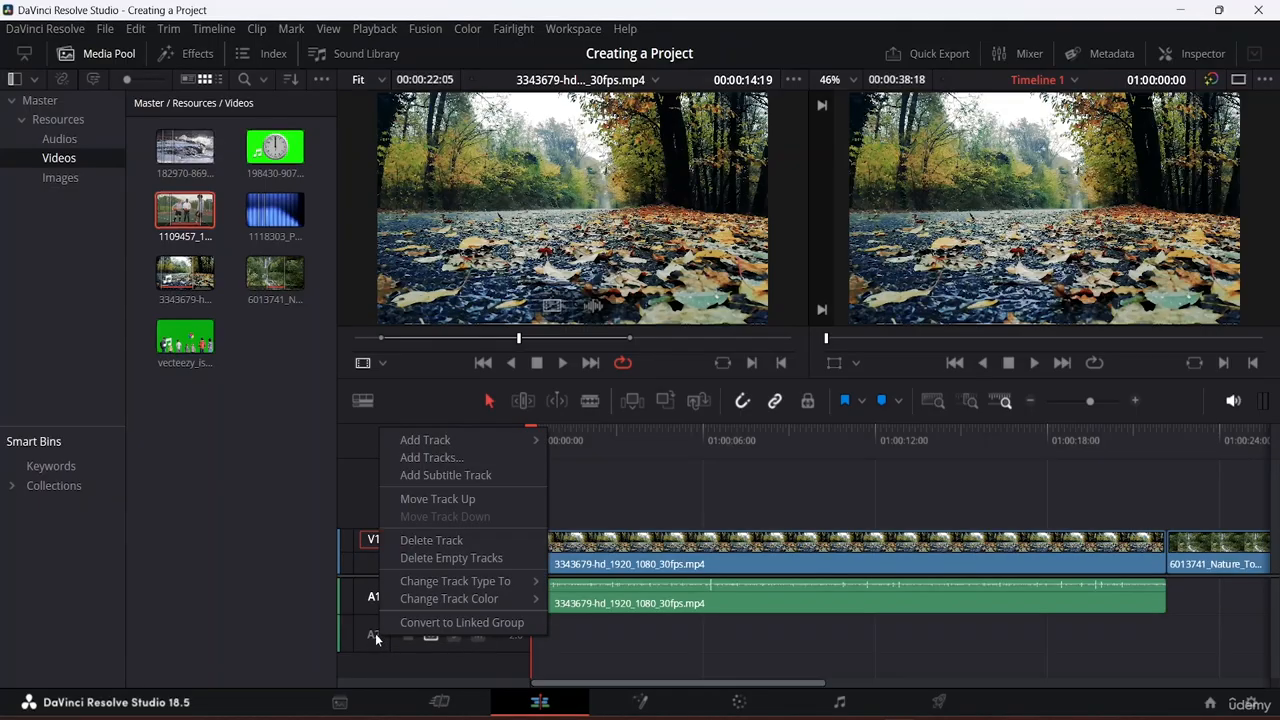
{"action": "left_click", "coordinate": [462, 541]}
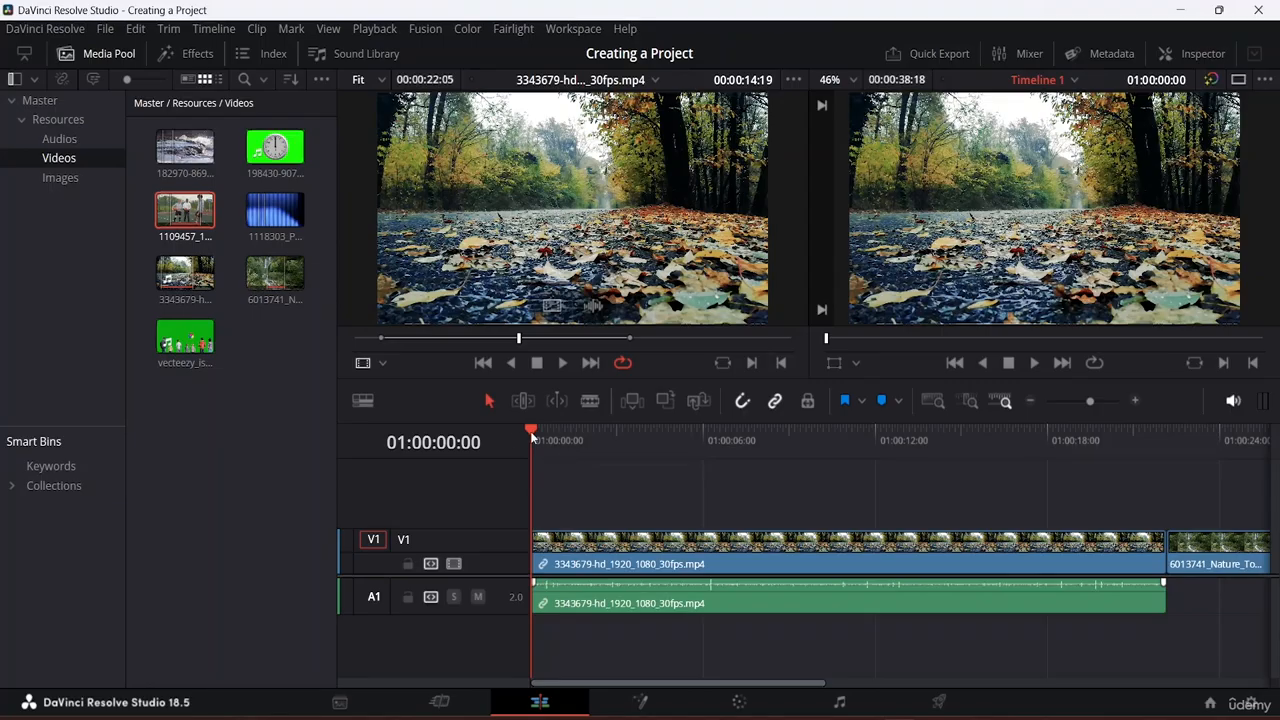
Step: Park the playhead near 01:00:12:10 and zoom the timeline in around it with Ctrl+=
{"action": "left_click_drag", "start_coordinate": [530, 431], "coordinate": [767, 437]}
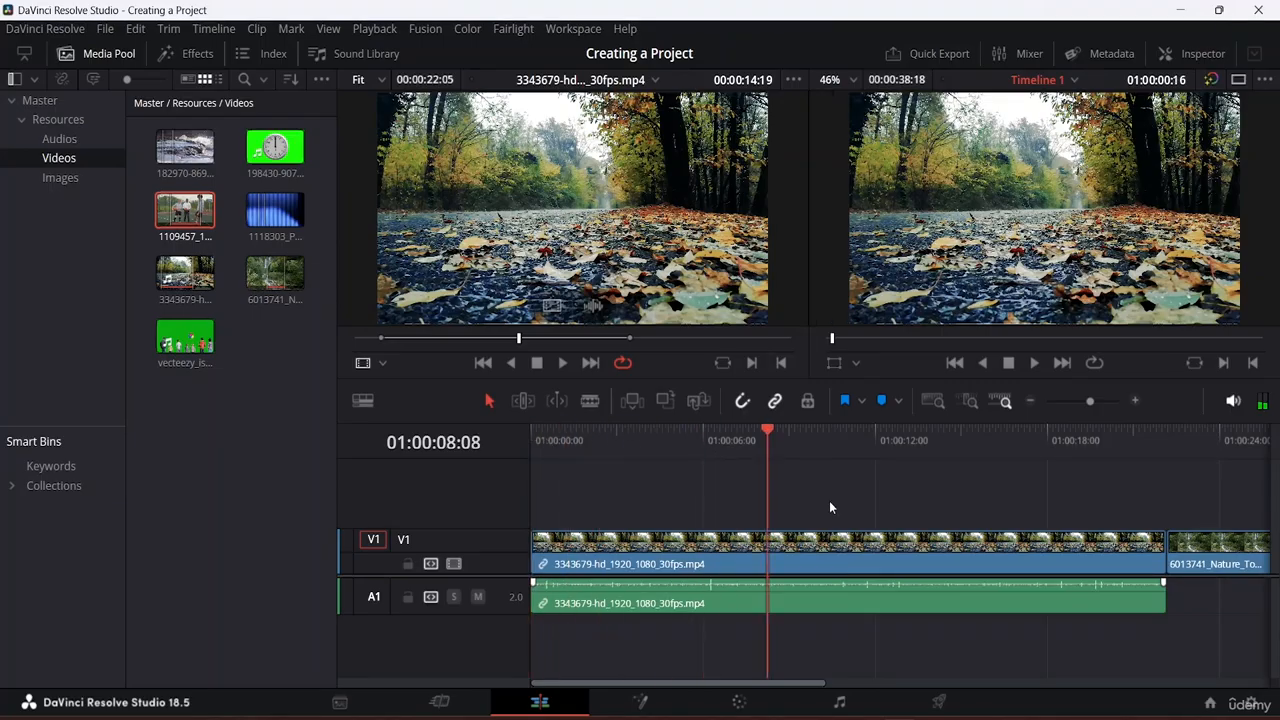
{"action": "left_click_drag", "start_coordinate": [829, 507], "coordinate": [886, 529]}
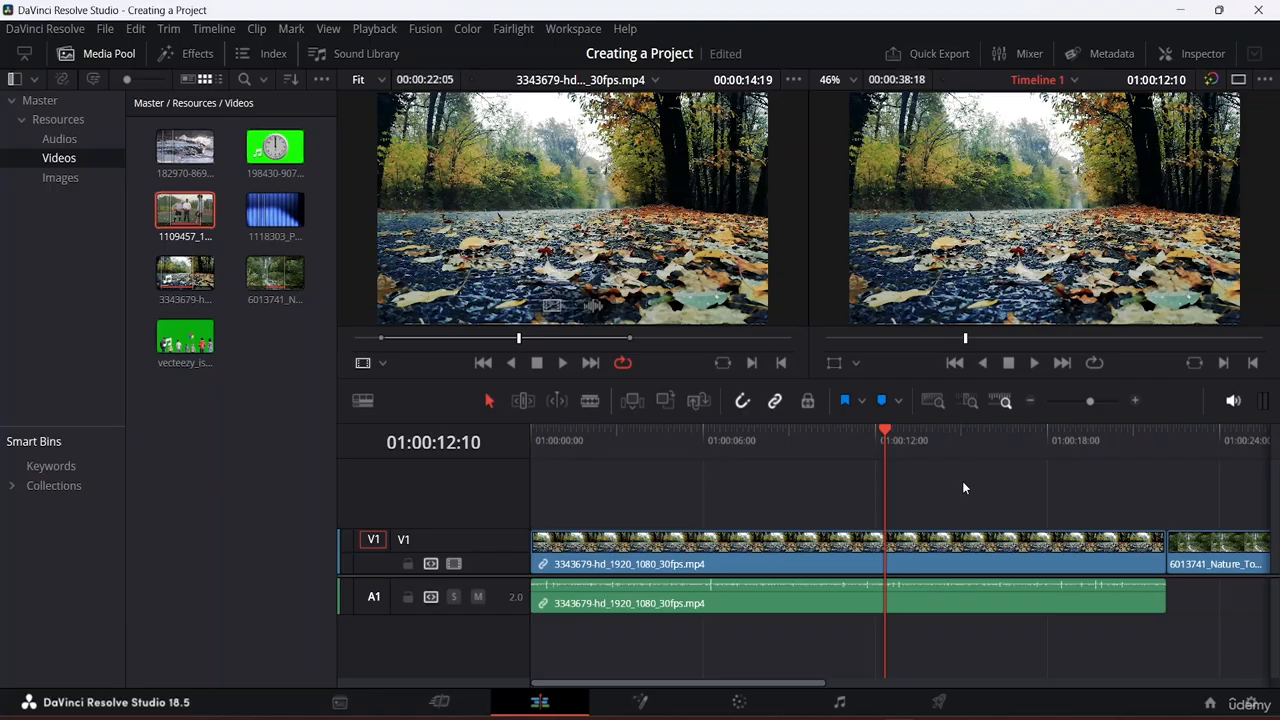
{"action": "key", "text": "ctrl+equal"}
{"action": "key", "text": "ctrl+equal"}
{"action": "key", "text": "ctrl+equal"}
{"action": "key", "text": "ctrl+equal"}
{"action": "key", "text": "ctrl+equal"}
{"action": "key", "text": "ctrl+equal"}
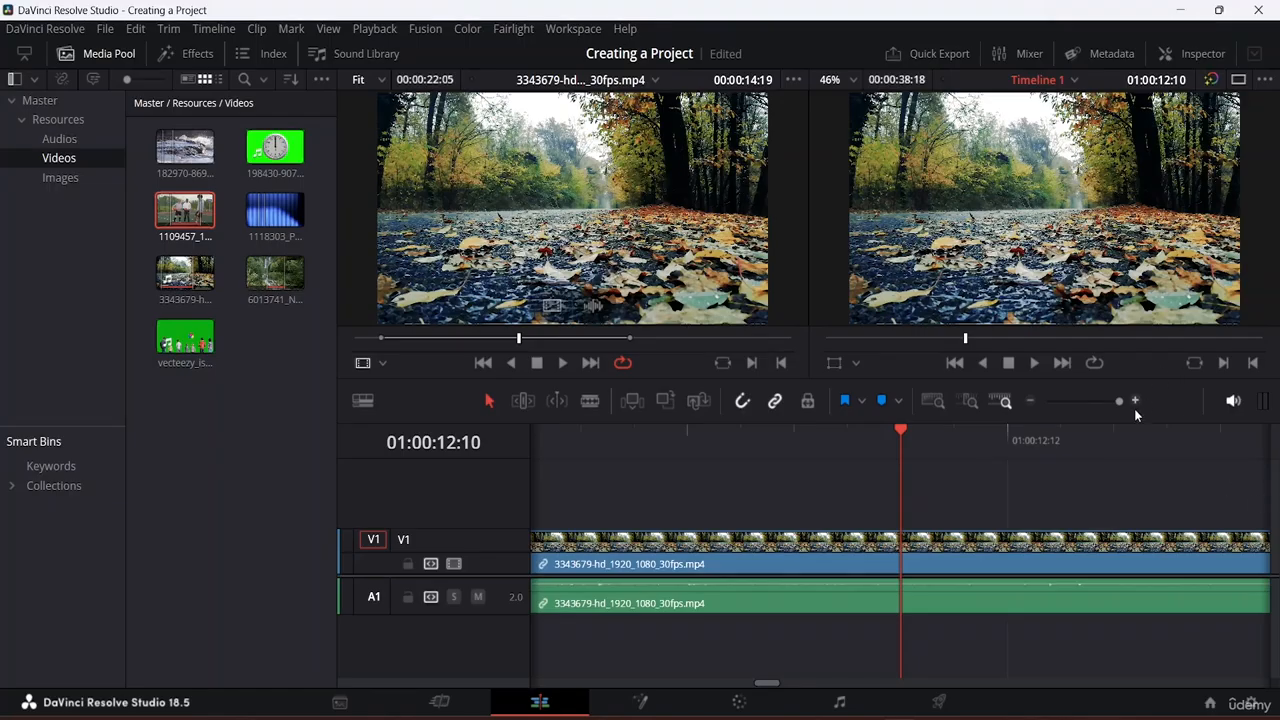
Step: Step the timeline zoom out and in with the zoom buttons and Ctrl+=/Ctrl+- until all three clips show
{"action": "left_click", "coordinate": [1032, 401]}
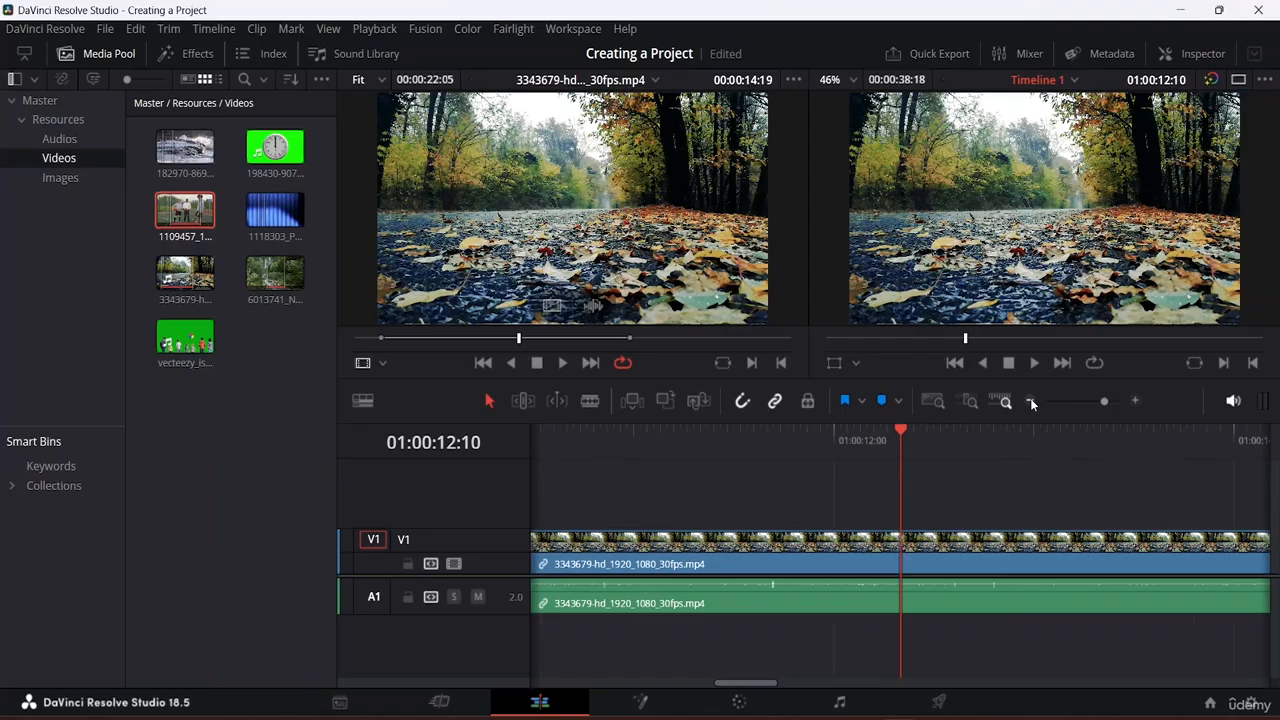
{"action": "left_click", "coordinate": [1032, 401]}
{"action": "left_click", "coordinate": [1032, 401]}
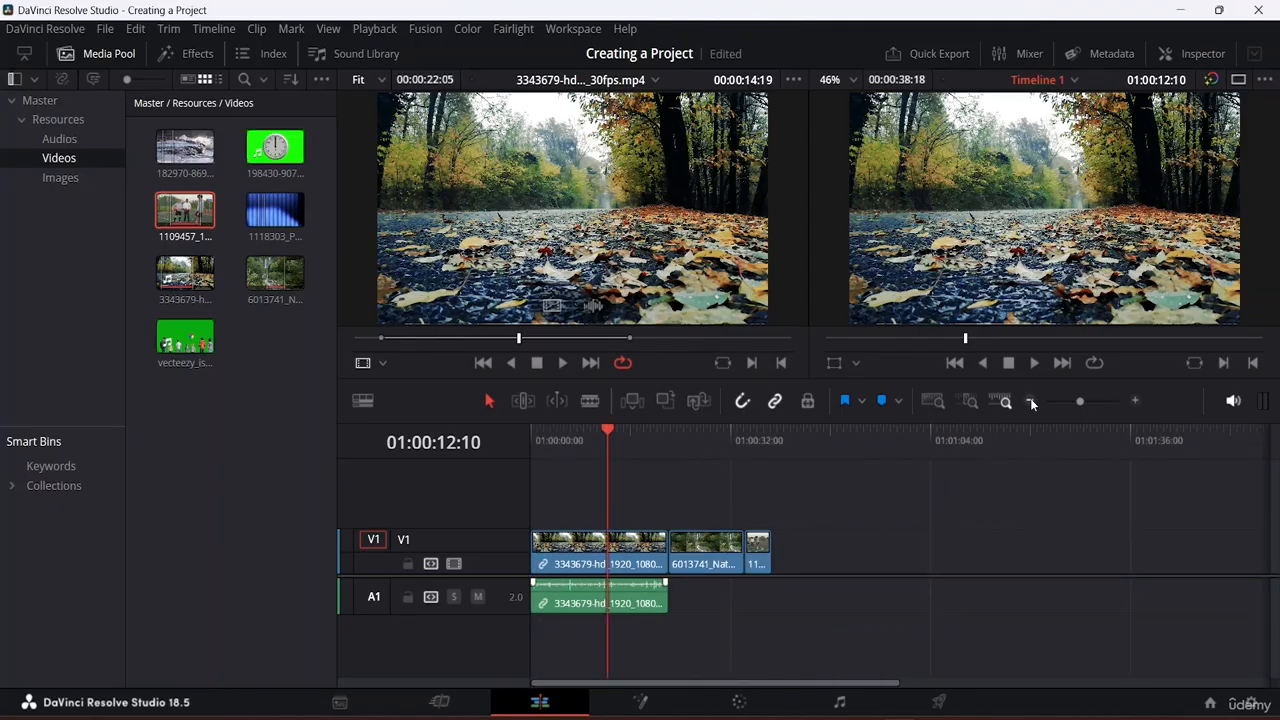
{"action": "left_click", "coordinate": [1137, 399]}
{"action": "left_click", "coordinate": [1137, 399]}
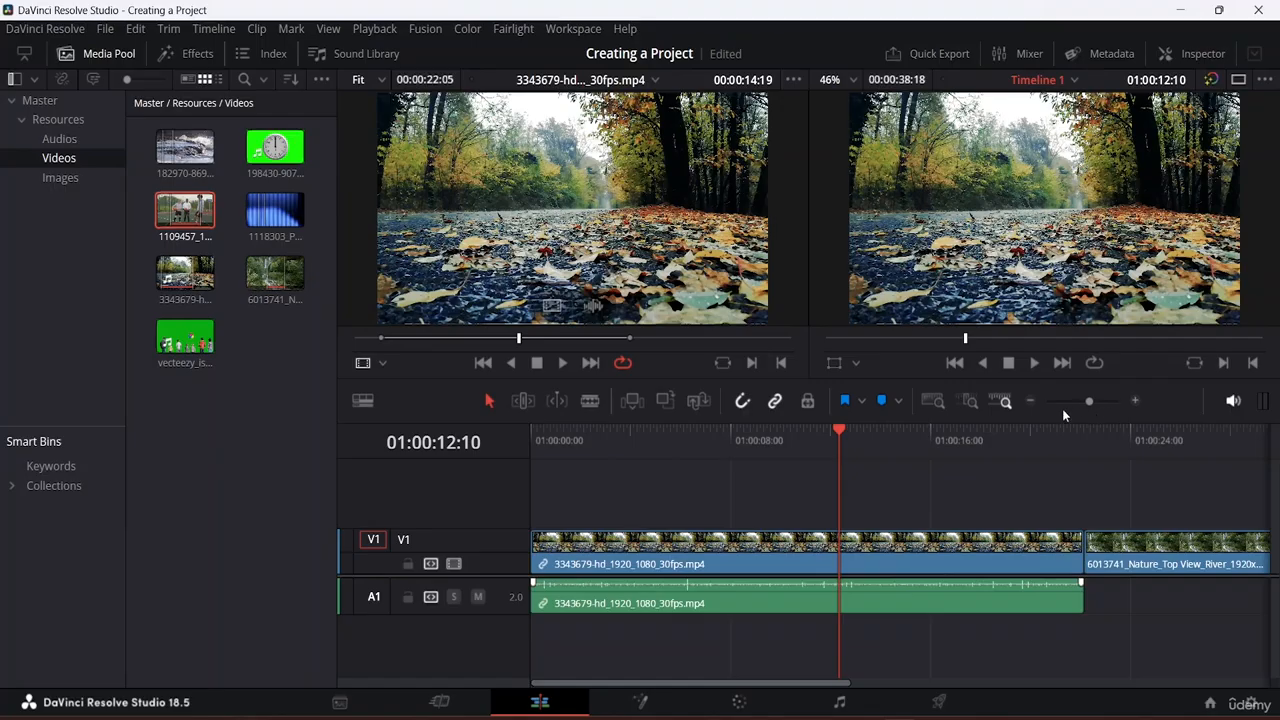
{"action": "left_click", "coordinate": [1032, 400]}
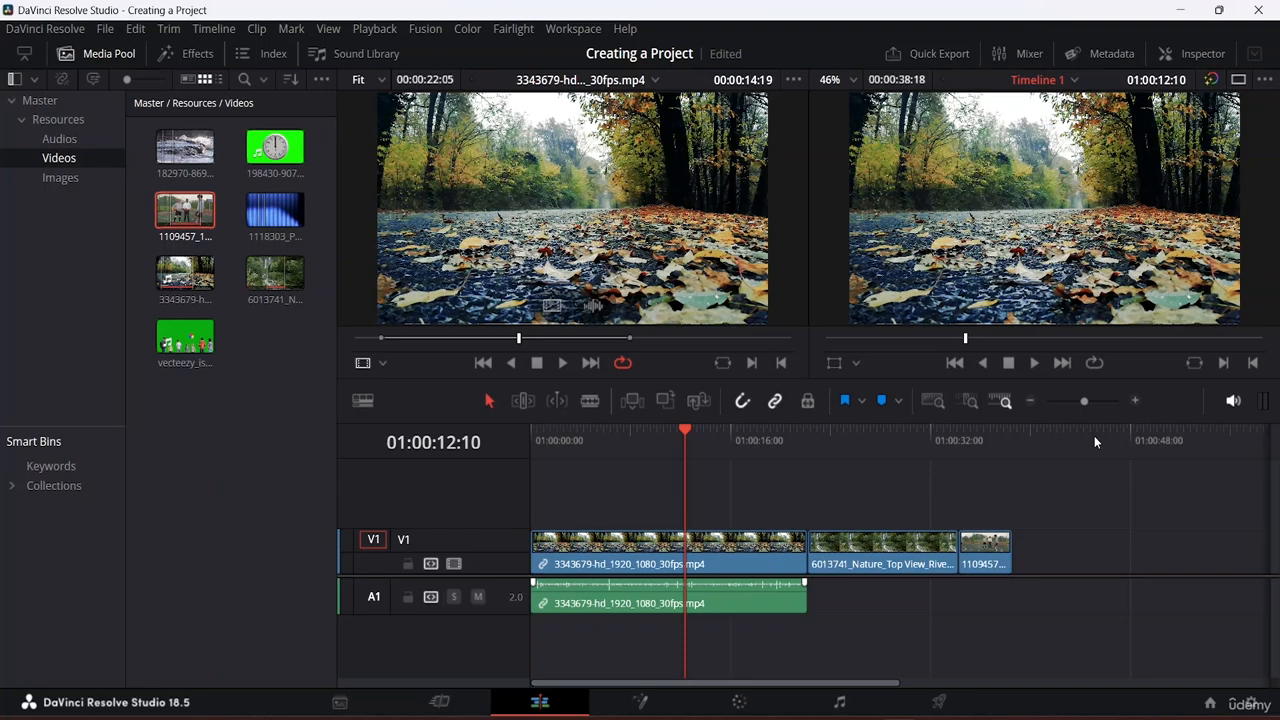
{"action": "key", "text": "ctrl+equal"}
{"action": "key", "text": "ctrl+minus"}
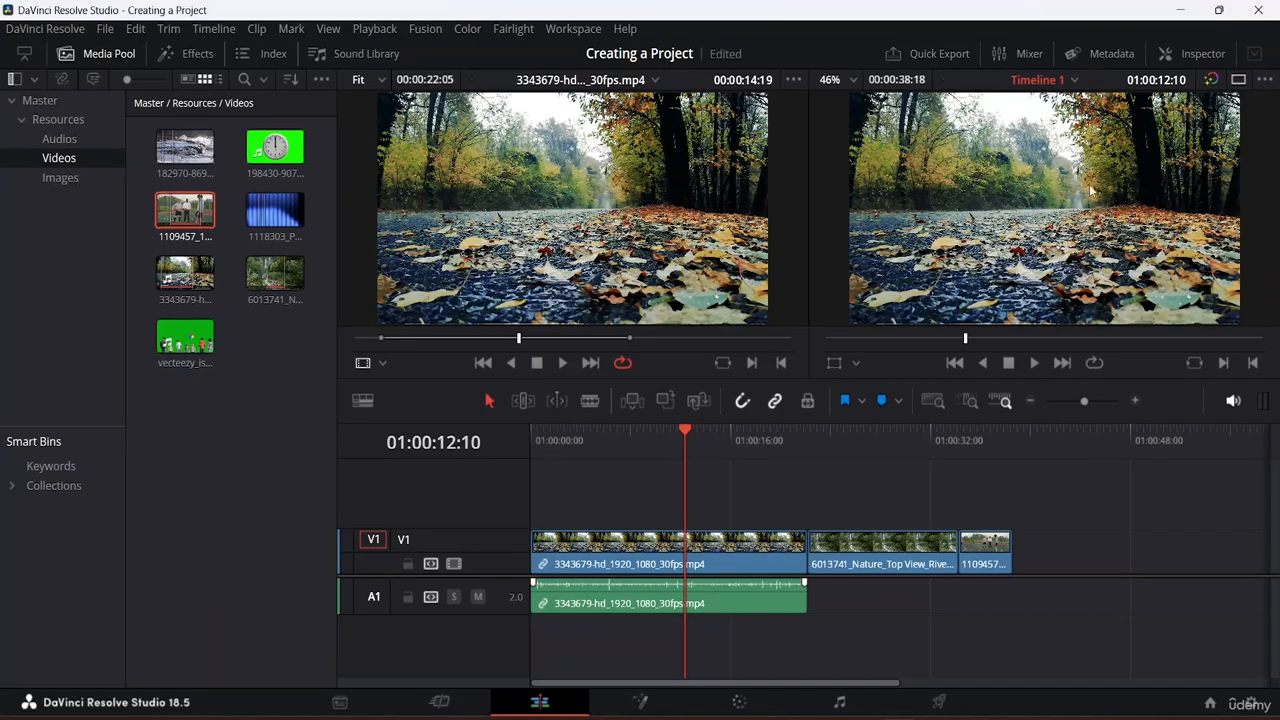
{"action": "scroll", "coordinate": [1067, 160], "scroll_direction": "up", "scroll_amount": 1}
{"action": "scroll", "coordinate": [1065, 158], "scroll_direction": "up", "scroll_amount": 5}
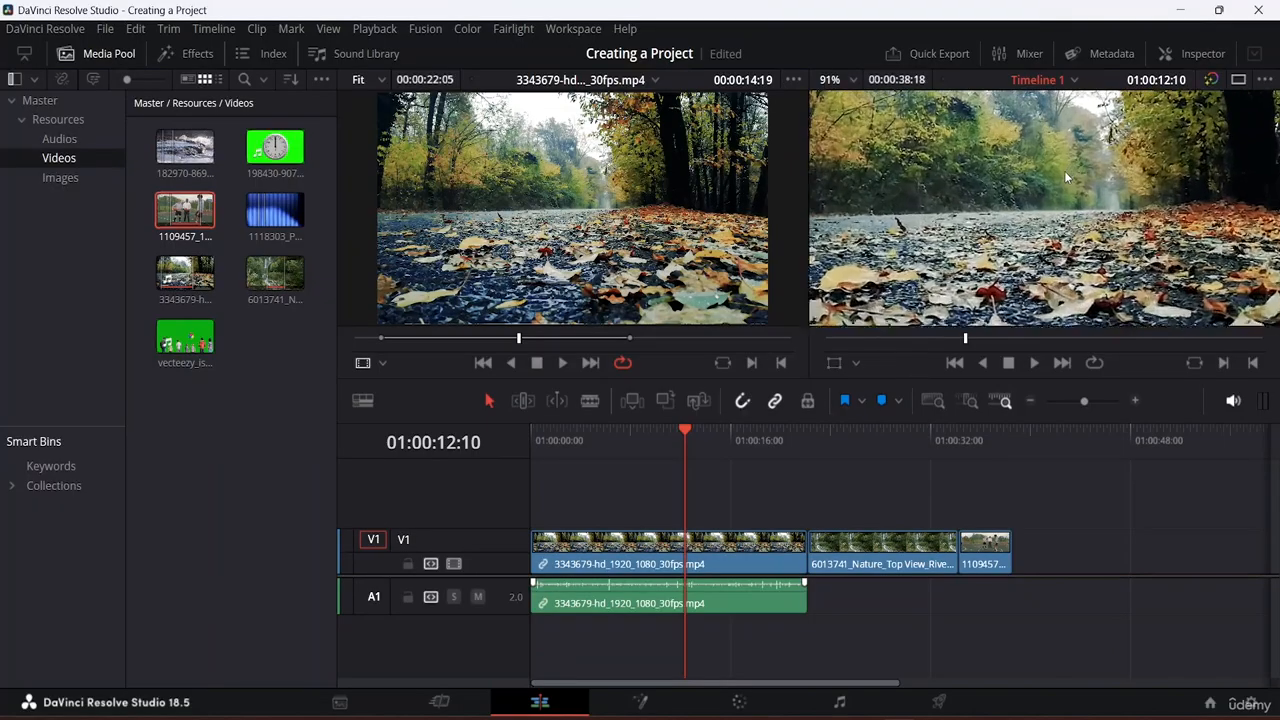
{"action": "scroll", "coordinate": [1063, 145], "scroll_direction": "down", "scroll_amount": 3}
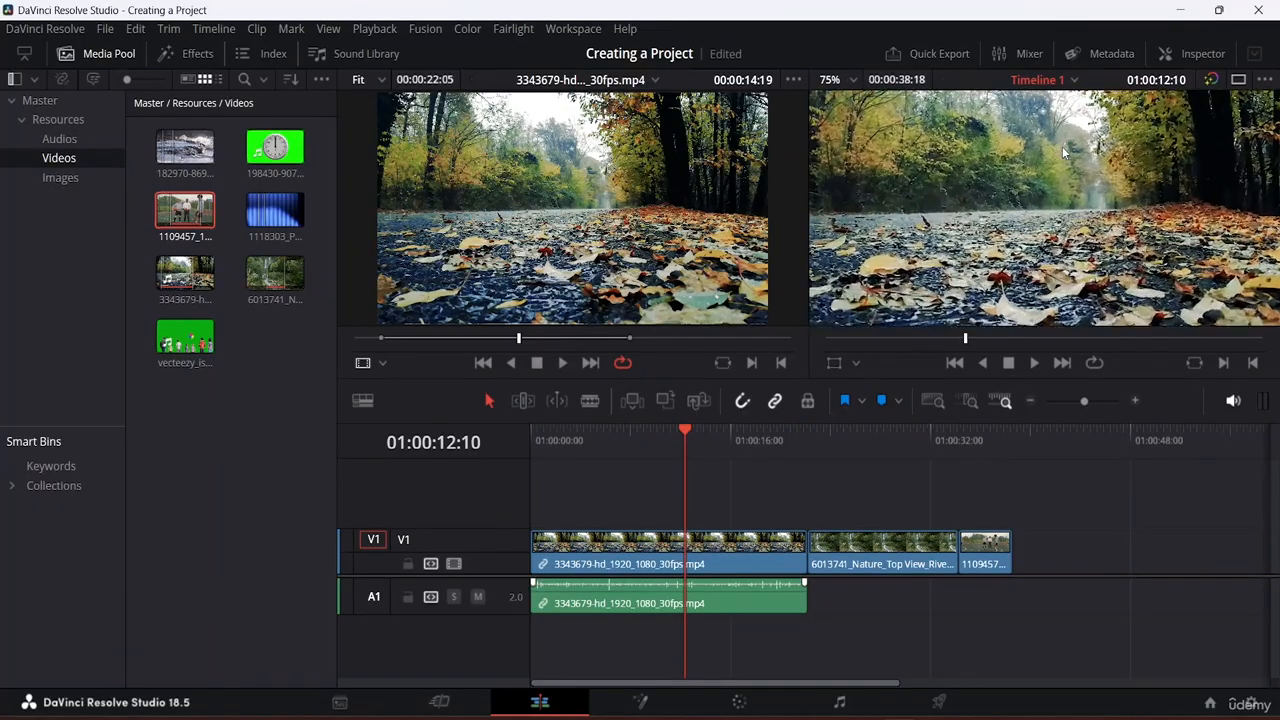
{"action": "scroll", "coordinate": [1062, 146], "scroll_direction": "down", "scroll_amount": 4}
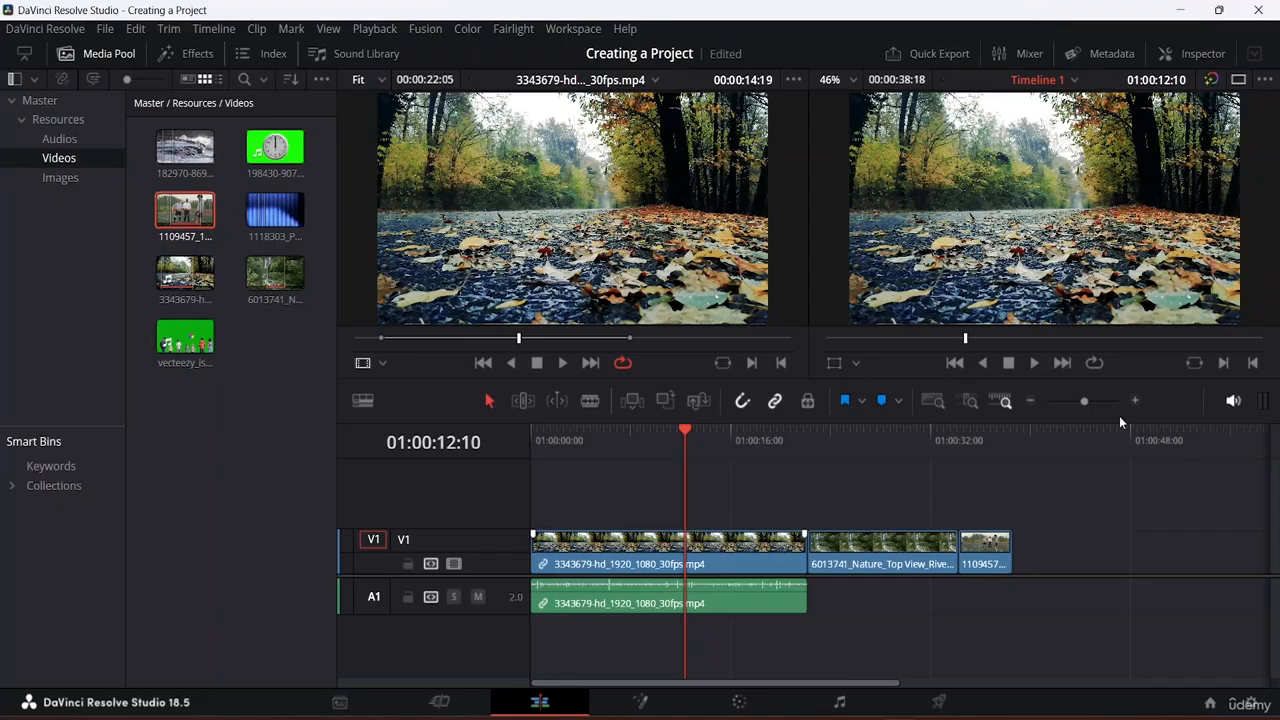
Step: Drag the zoom slider right so clip 3343679 fills the track, then scroll along the timeline
{"action": "left_click_drag", "start_coordinate": [1086, 400], "coordinate": [1128, 402]}
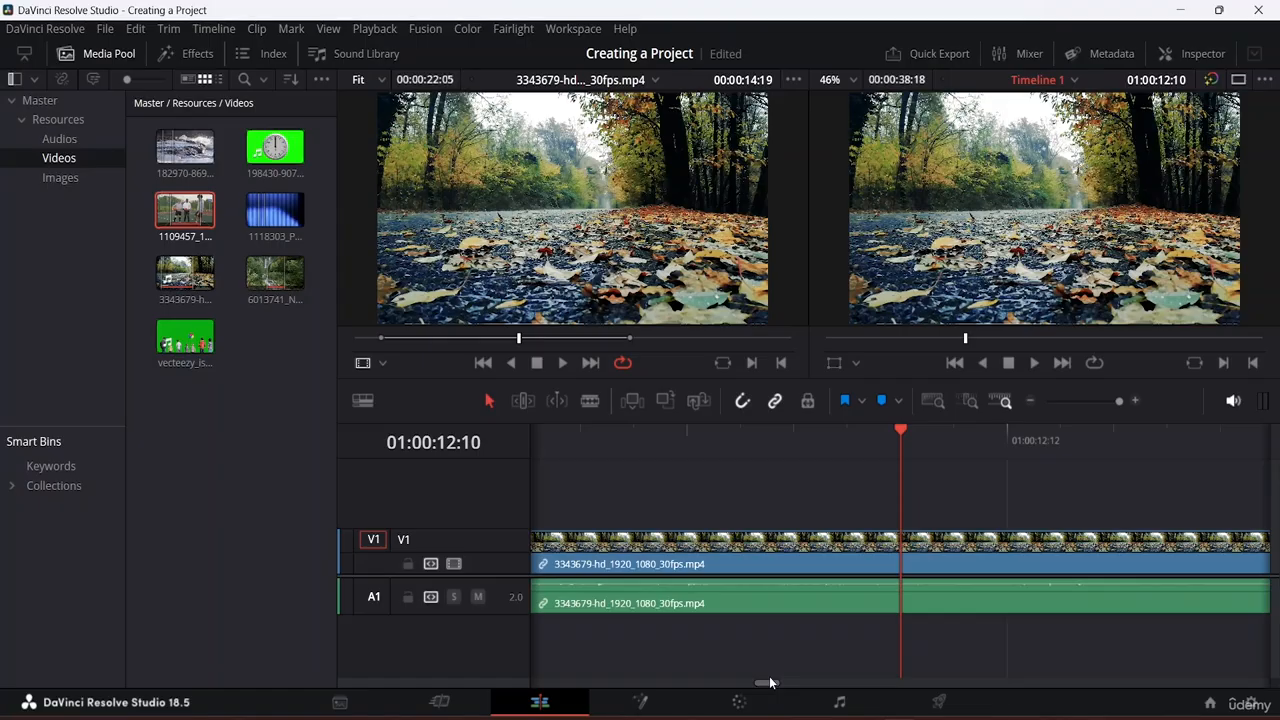
{"action": "left_click_drag", "start_coordinate": [766, 686], "coordinate": [957, 714]}
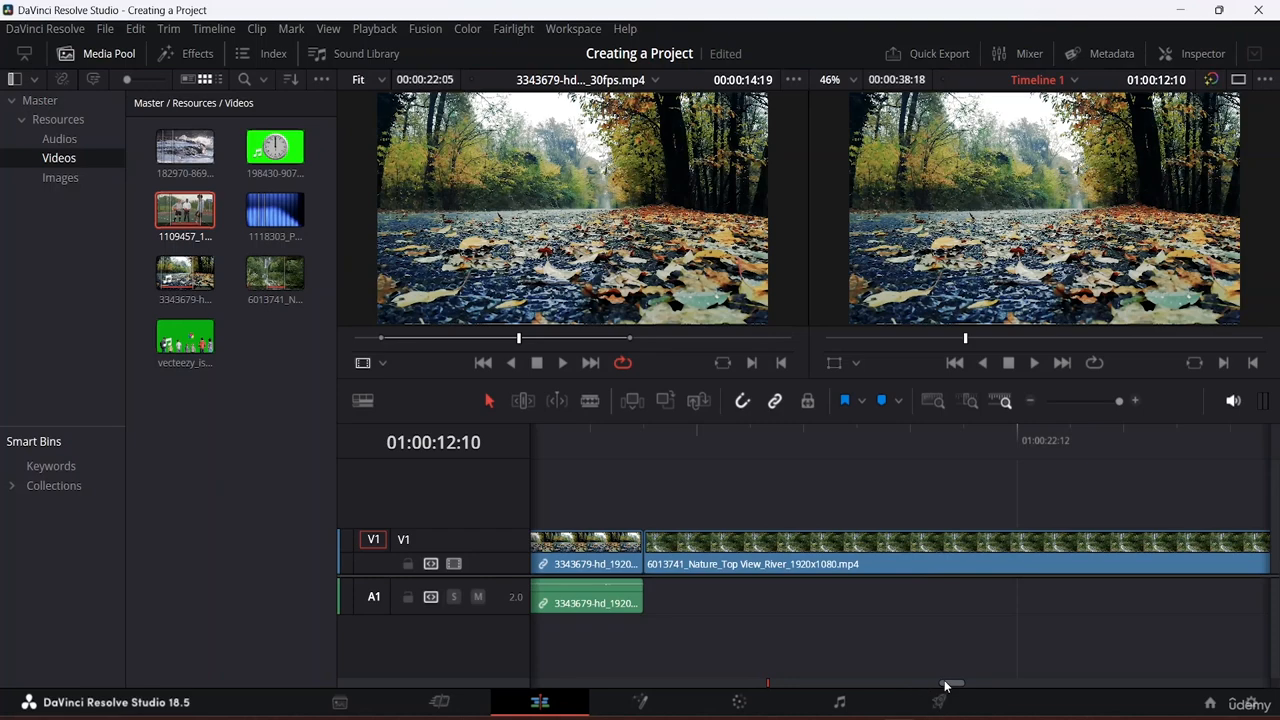
{"action": "left_click_drag", "start_coordinate": [952, 685], "coordinate": [869, 678]}
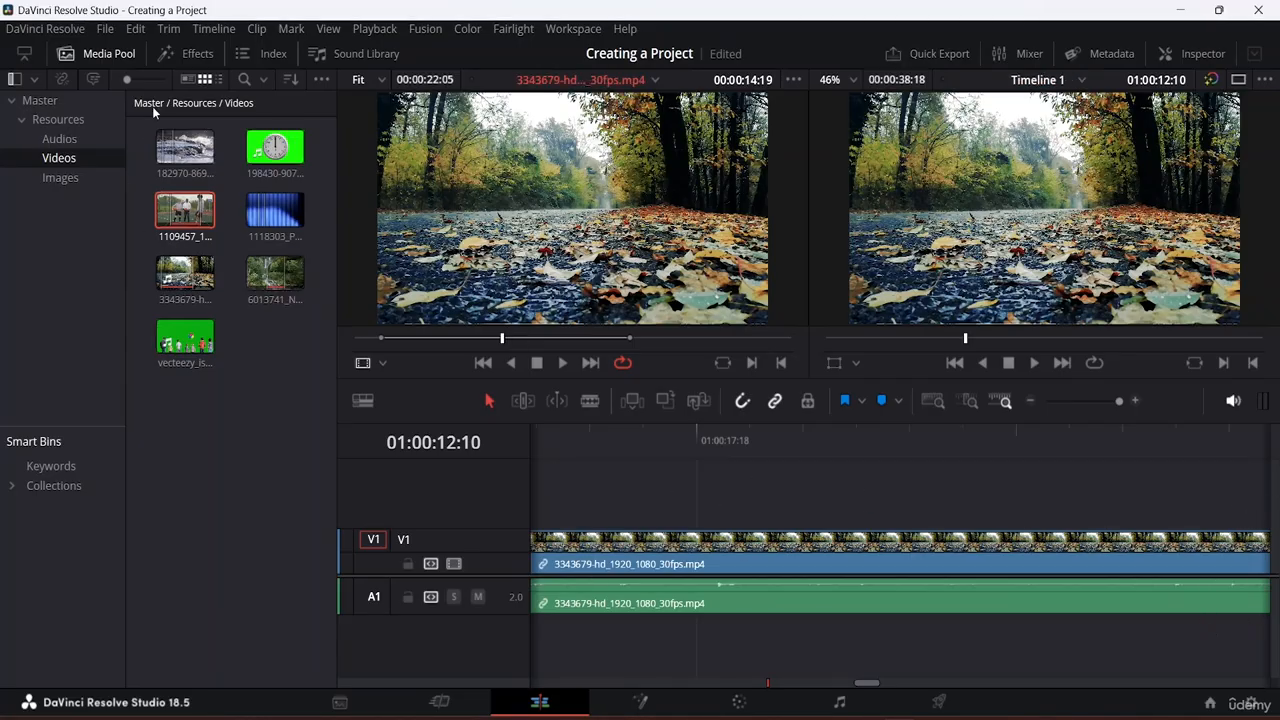
Step: Hide the Media Pool, then apply Full Extent Zoom followed by Detail Zoom around the playhead
{"action": "left_click", "coordinate": [112, 54]}
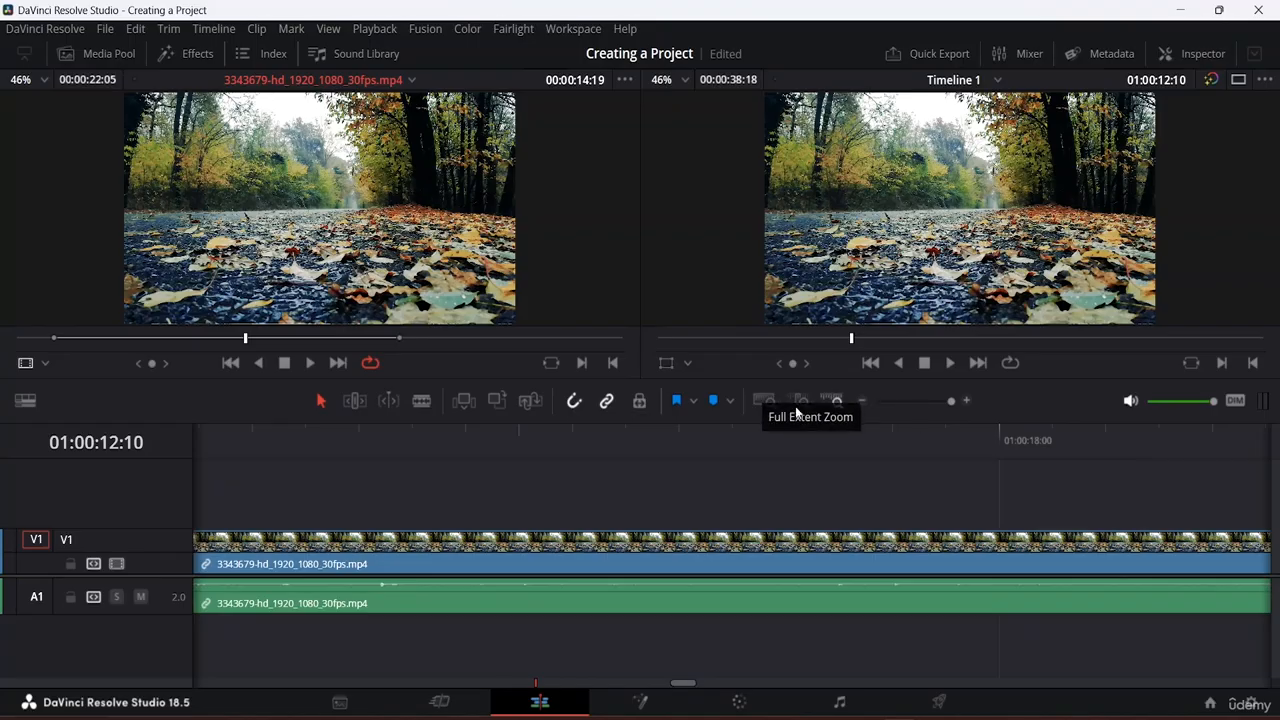
{"action": "left_click", "coordinate": [766, 400]}
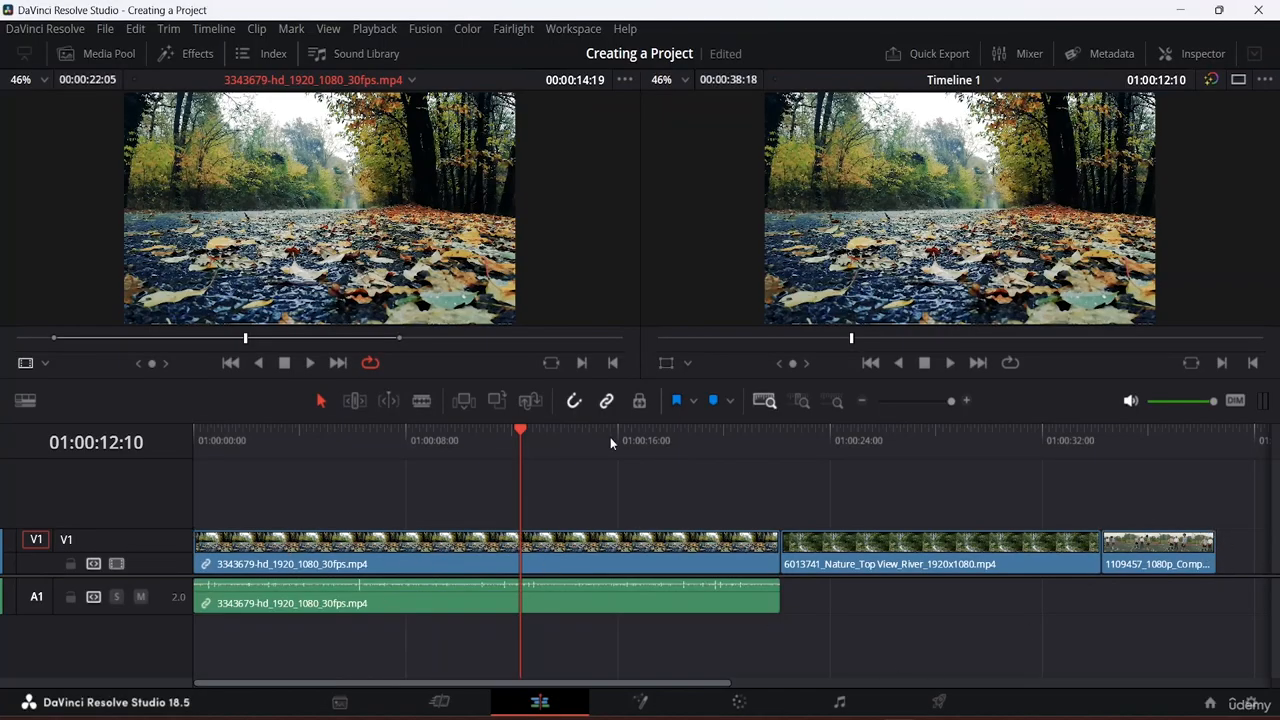
{"action": "left_click", "coordinate": [799, 402]}
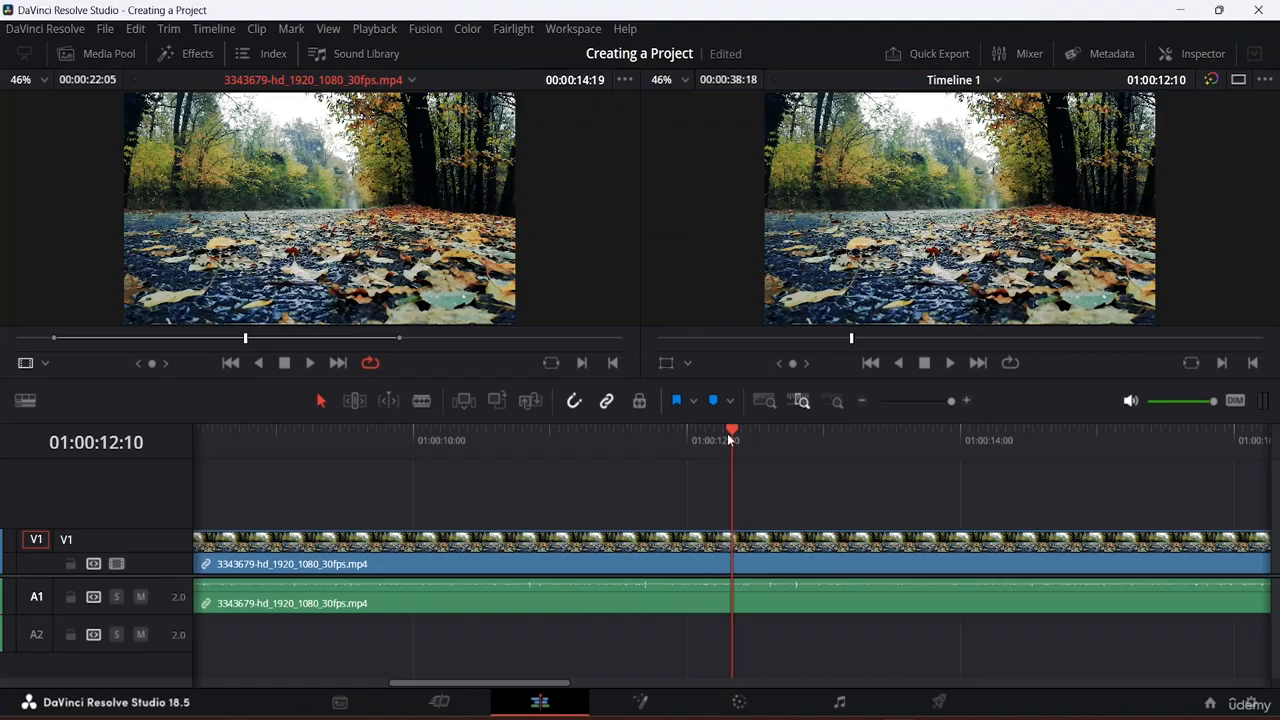
Step: Park the playhead at 01:00:28:21 and zoom in tightly on the 6013741 river clip
{"action": "left_click", "coordinate": [769, 399]}
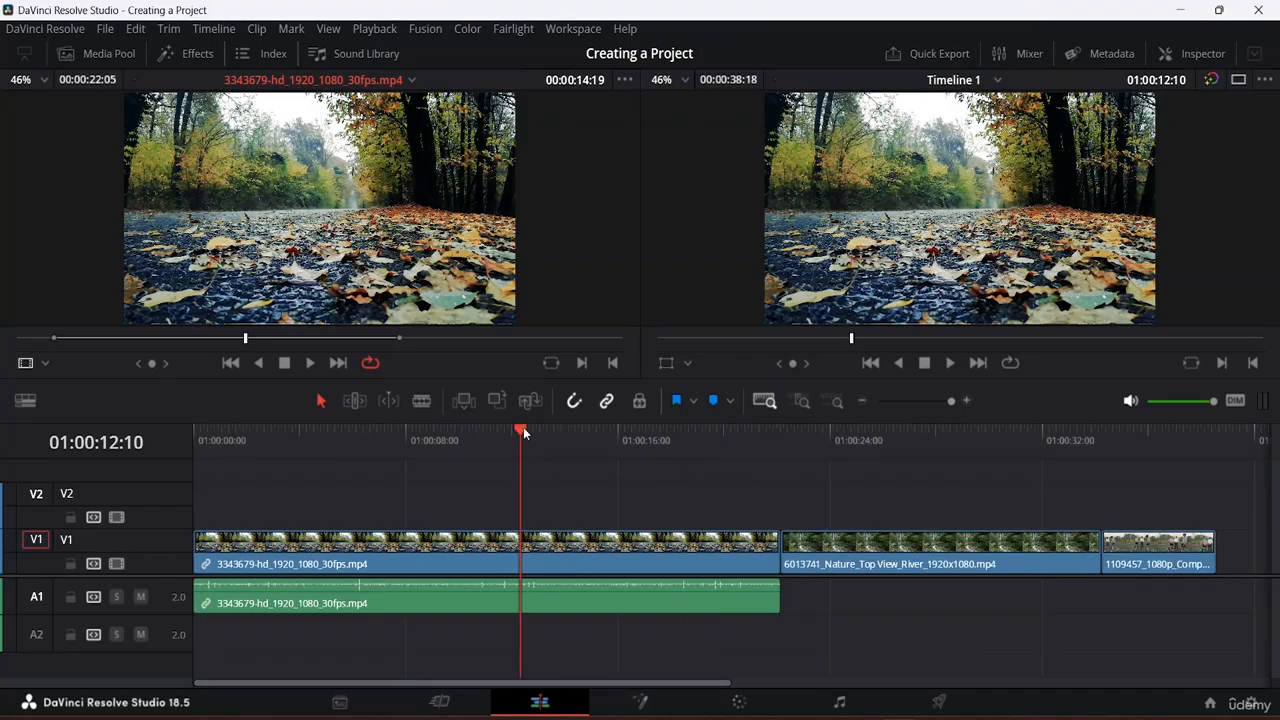
{"action": "left_click_drag", "start_coordinate": [523, 427], "coordinate": [786, 502]}
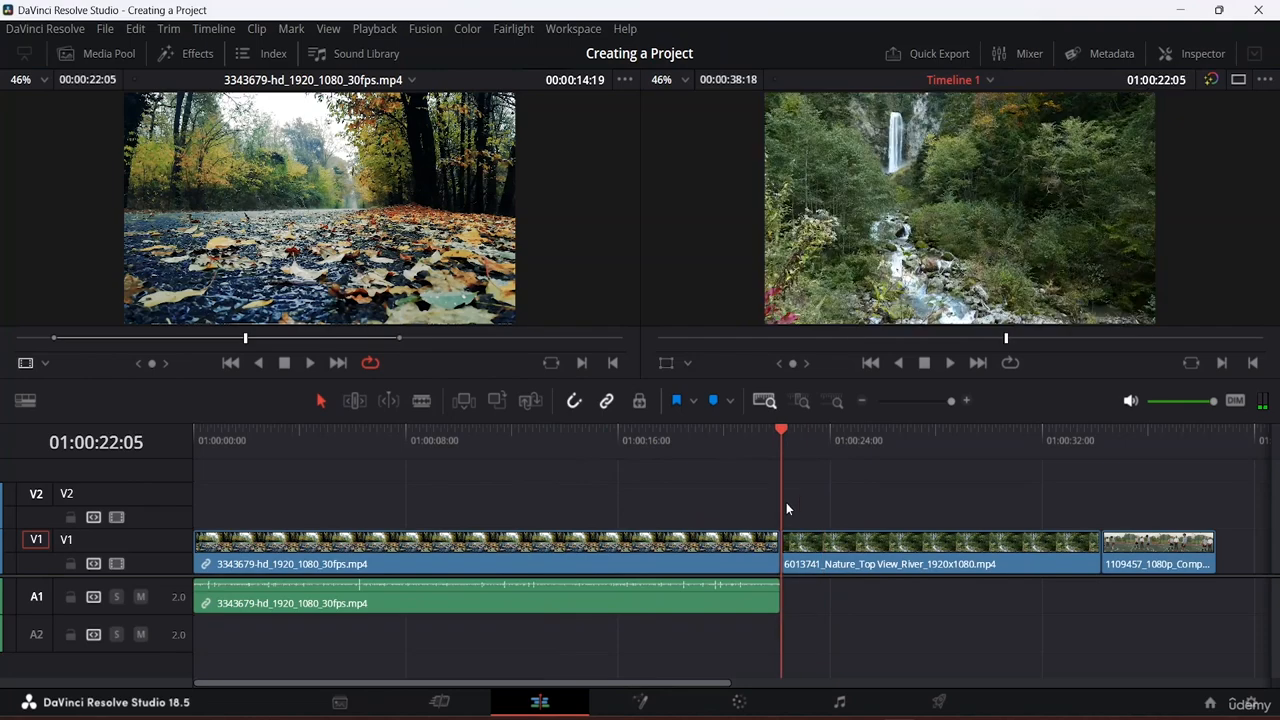
{"action": "left_click", "coordinate": [802, 401]}
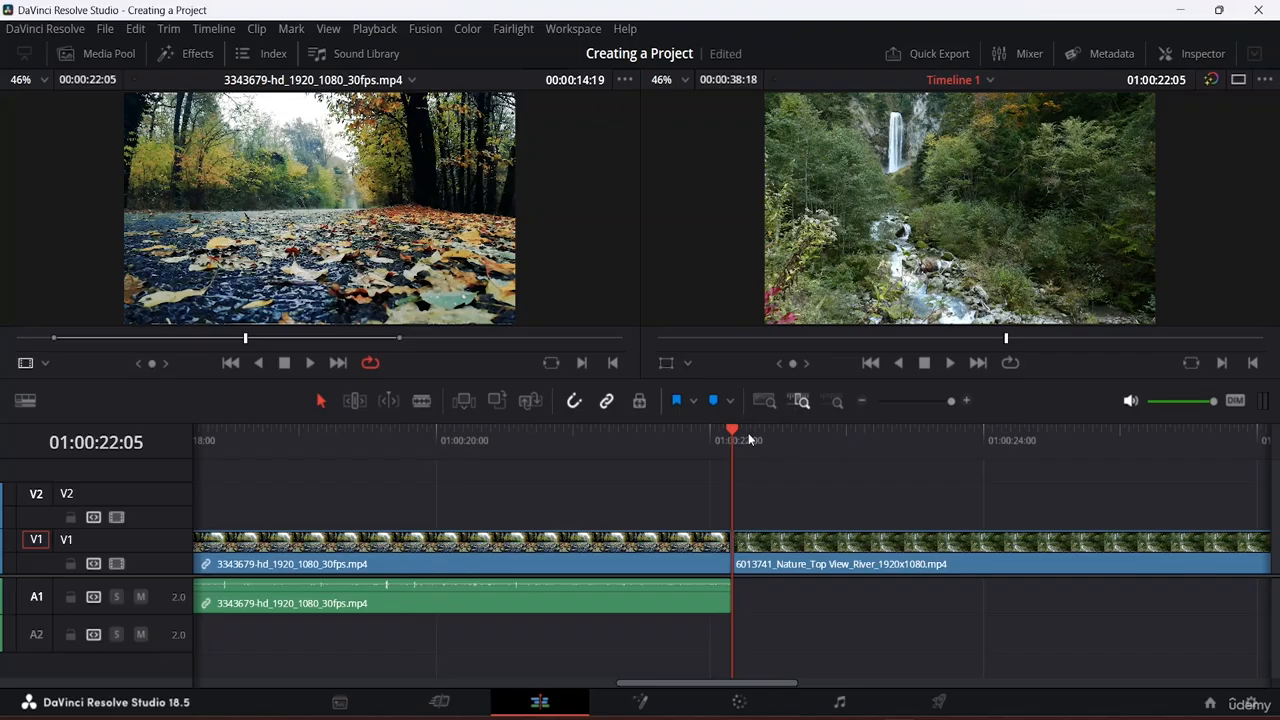
{"action": "left_click", "coordinate": [764, 401]}
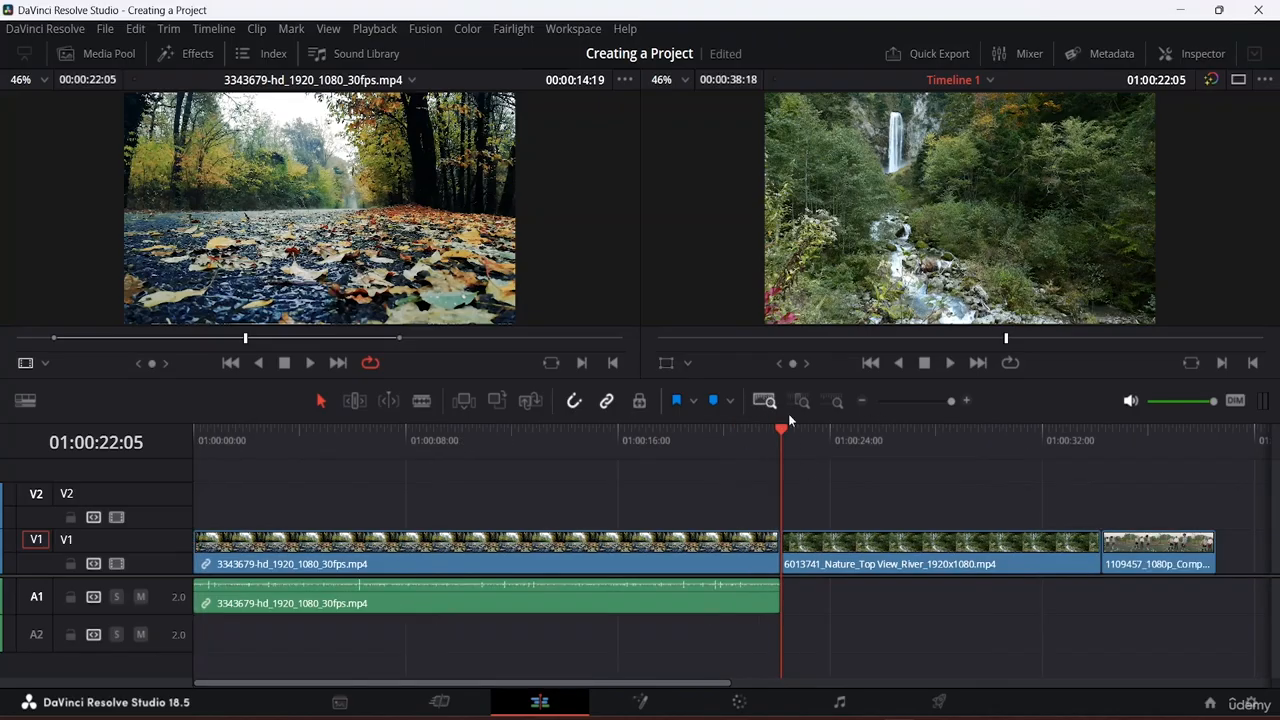
{"action": "left_click_drag", "start_coordinate": [778, 429], "coordinate": [833, 435]}
{"action": "left_click", "coordinate": [955, 454]}
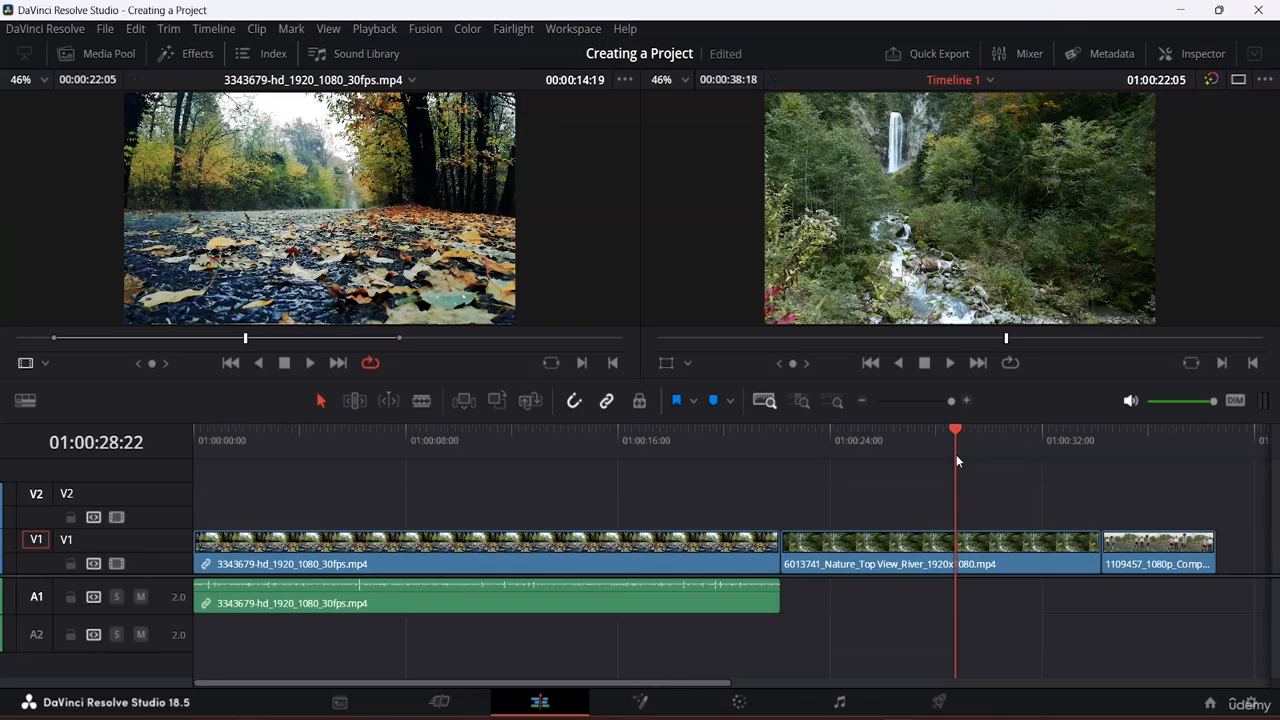
{"action": "left_click", "coordinate": [836, 402]}
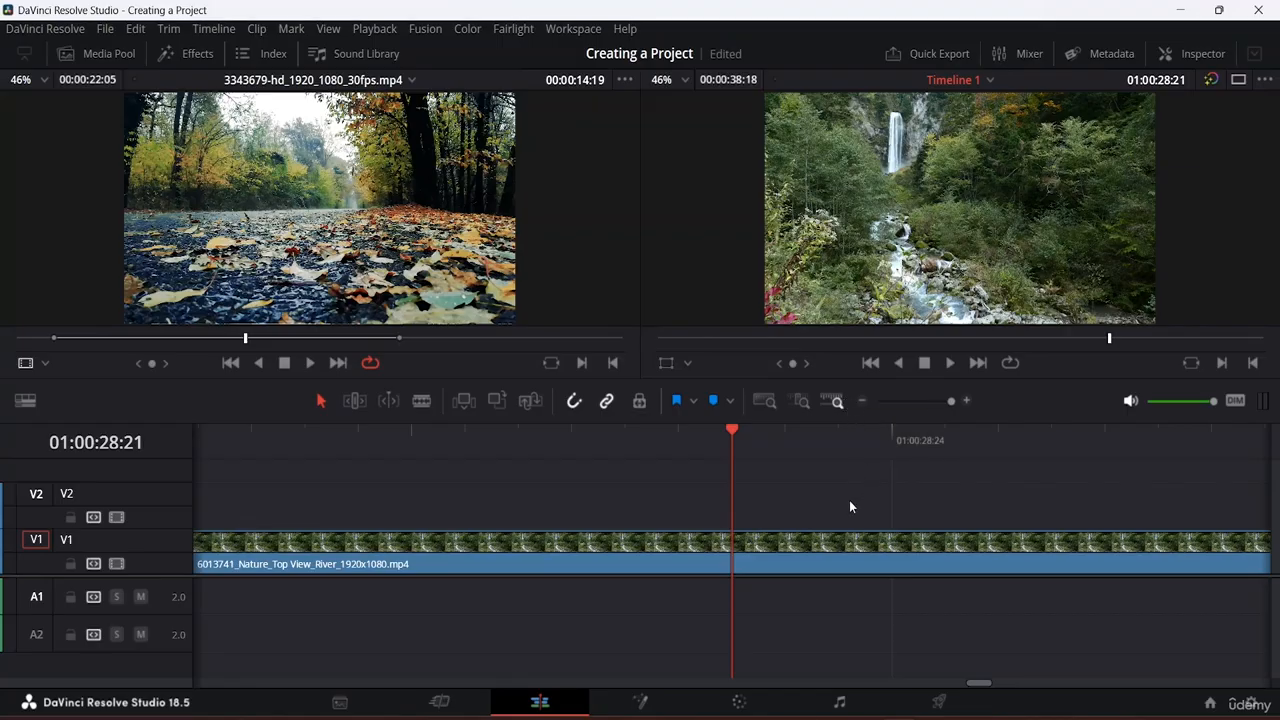
Step: Zoom out to full extent, showing clips 3343679, 6013741, 1109457 and the A1 audio
{"action": "left_click", "coordinate": [766, 401]}
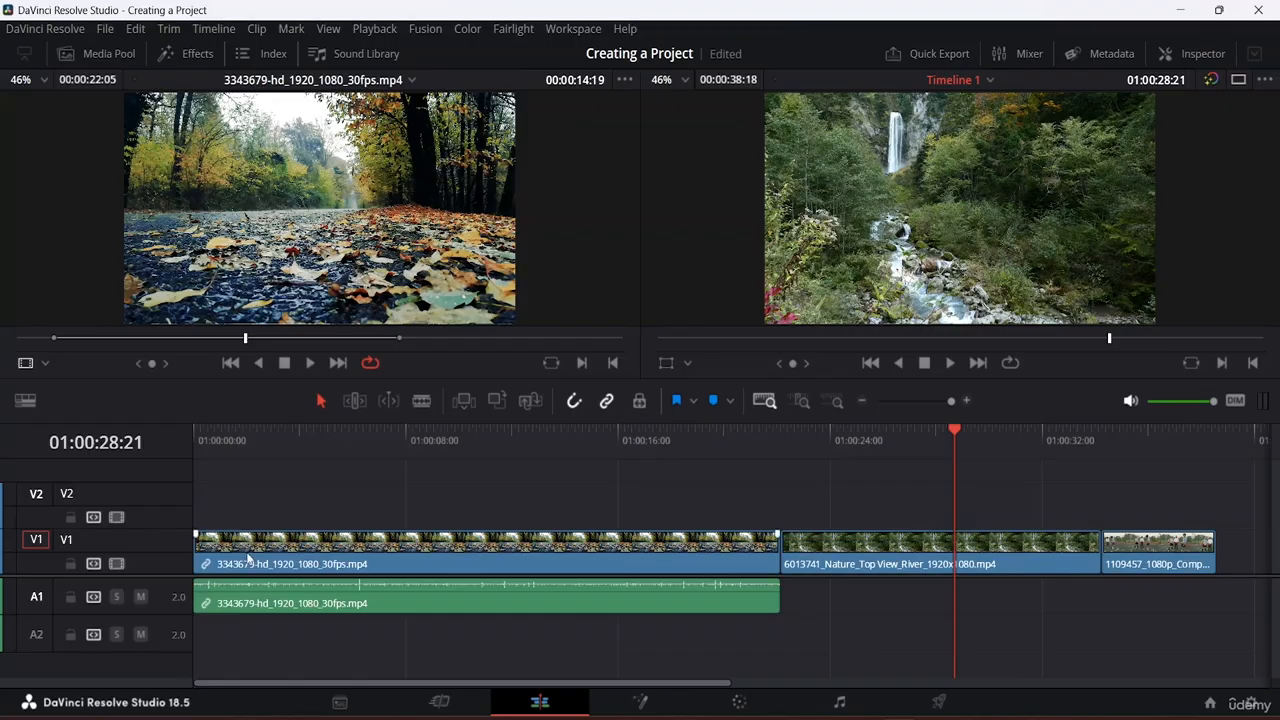
Step: Lock V1 and slide clip 3343679's linked audio away from its video onto A2
{"action": "left_click", "coordinate": [286, 558]}
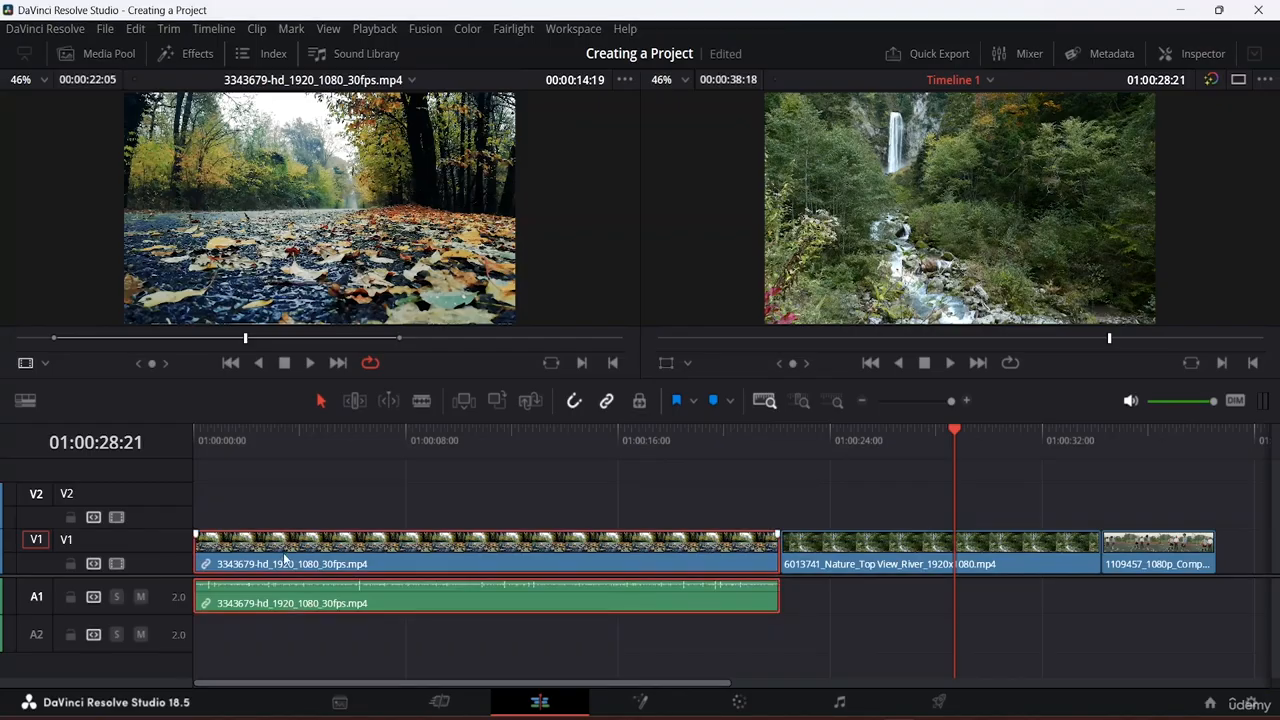
{"action": "left_click", "coordinate": [70, 563]}
{"action": "left_click_drag", "start_coordinate": [215, 600], "coordinate": [262, 583]}
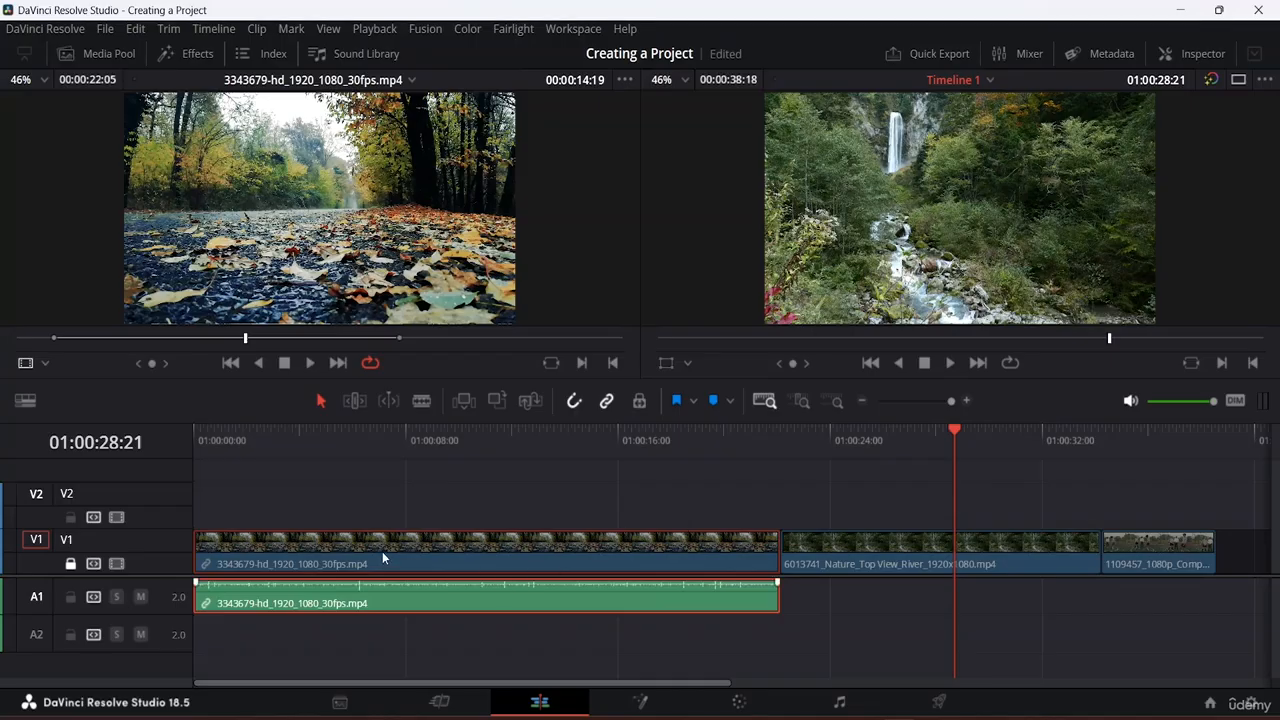
{"action": "left_click_drag", "start_coordinate": [383, 553], "coordinate": [560, 562]}
{"action": "left_click_drag", "start_coordinate": [480, 546], "coordinate": [594, 492]}
{"action": "left_click_drag", "start_coordinate": [586, 540], "coordinate": [994, 534]}
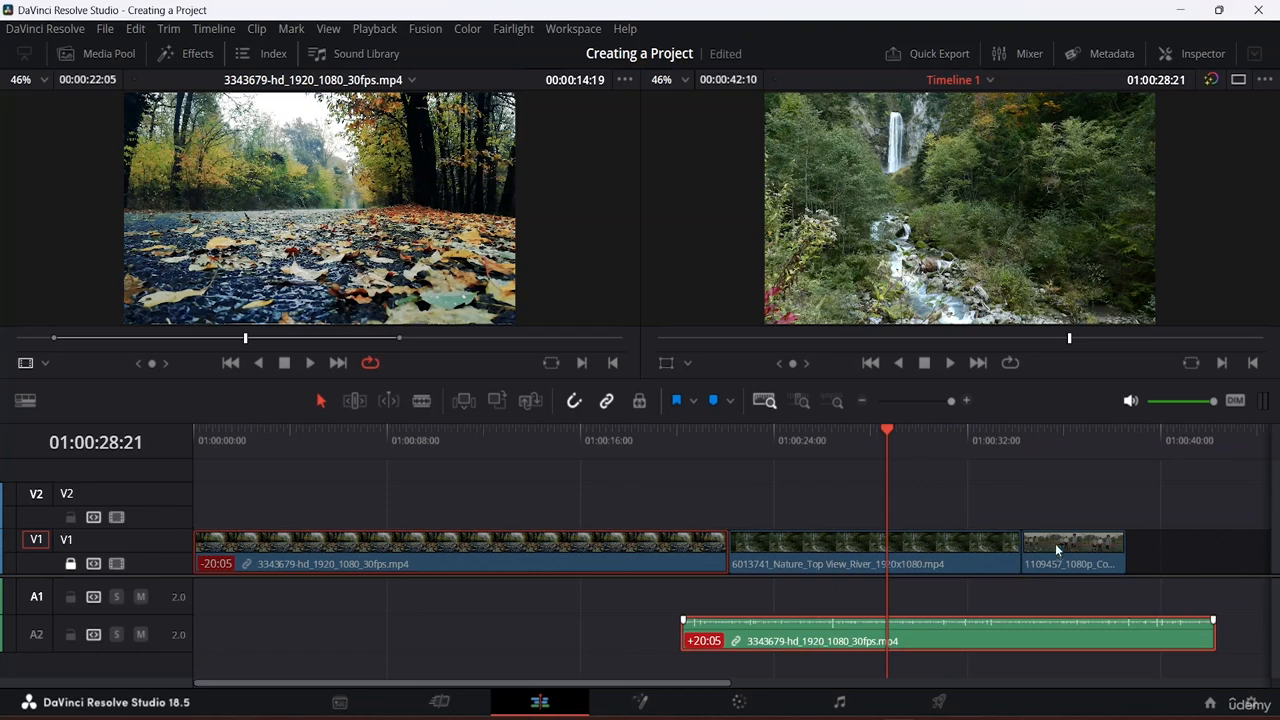
Step: Return the audio to A1 under its video, unlock V1, and save the project
{"action": "left_click", "coordinate": [850, 556]}
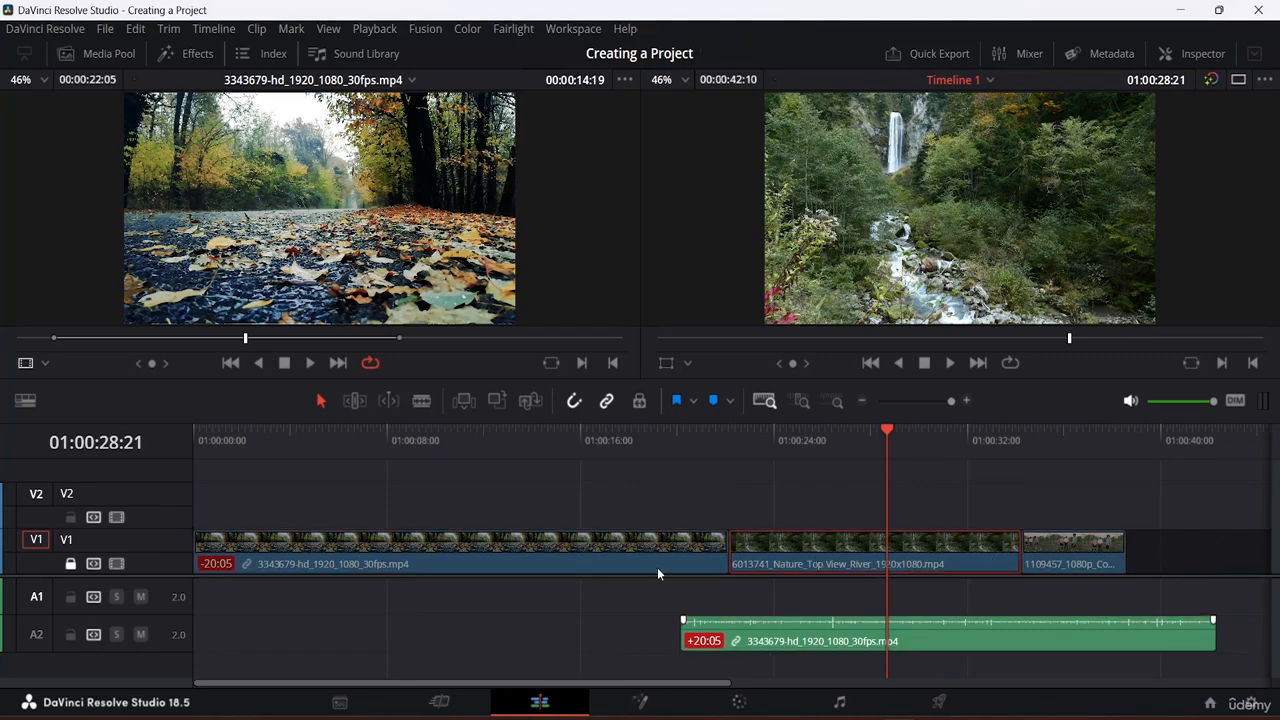
{"action": "left_click_drag", "start_coordinate": [685, 616], "coordinate": [242, 566]}
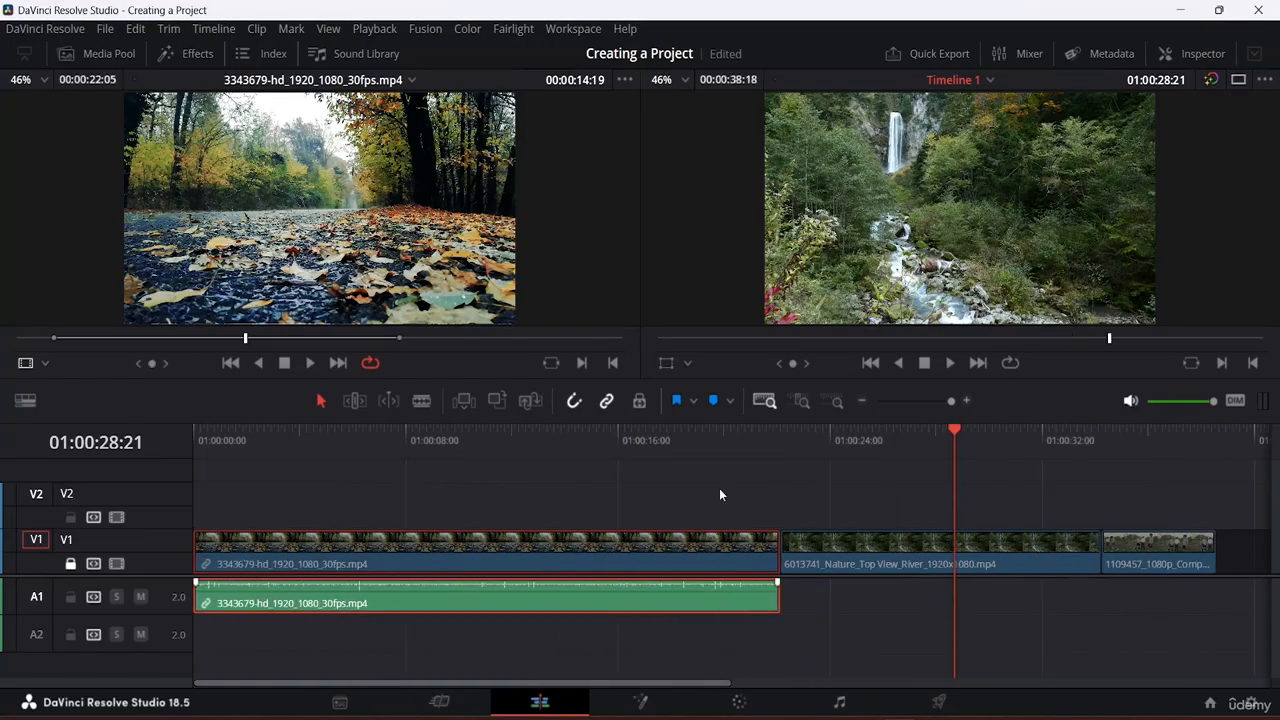
{"action": "left_click", "coordinate": [69, 566]}
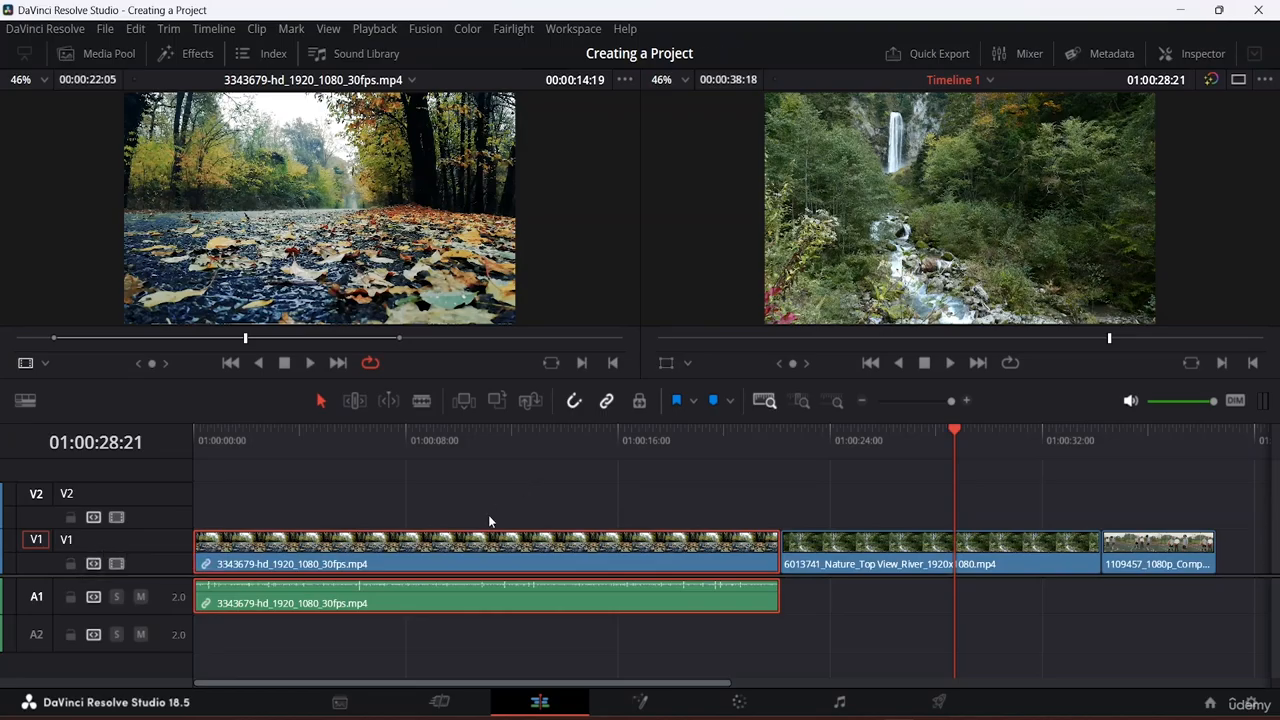
{"action": "left_click_drag", "start_coordinate": [490, 553], "coordinate": [404, 563]}
{"action": "key", "text": "ctrl+s"}
{"action": "left_click", "coordinate": [561, 509]}
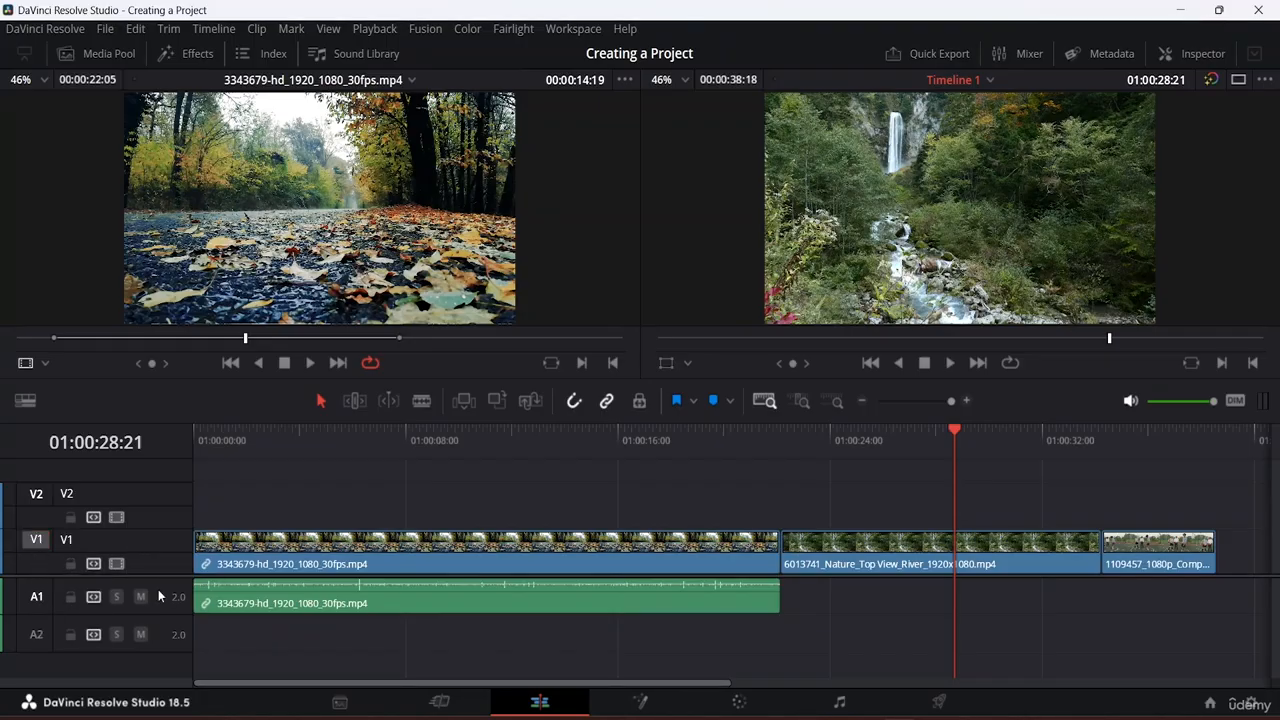
Step: Delete the empty V2 and A2 tracks and switch off V1's auto track selector
{"action": "right_click", "coordinate": [48, 637]}
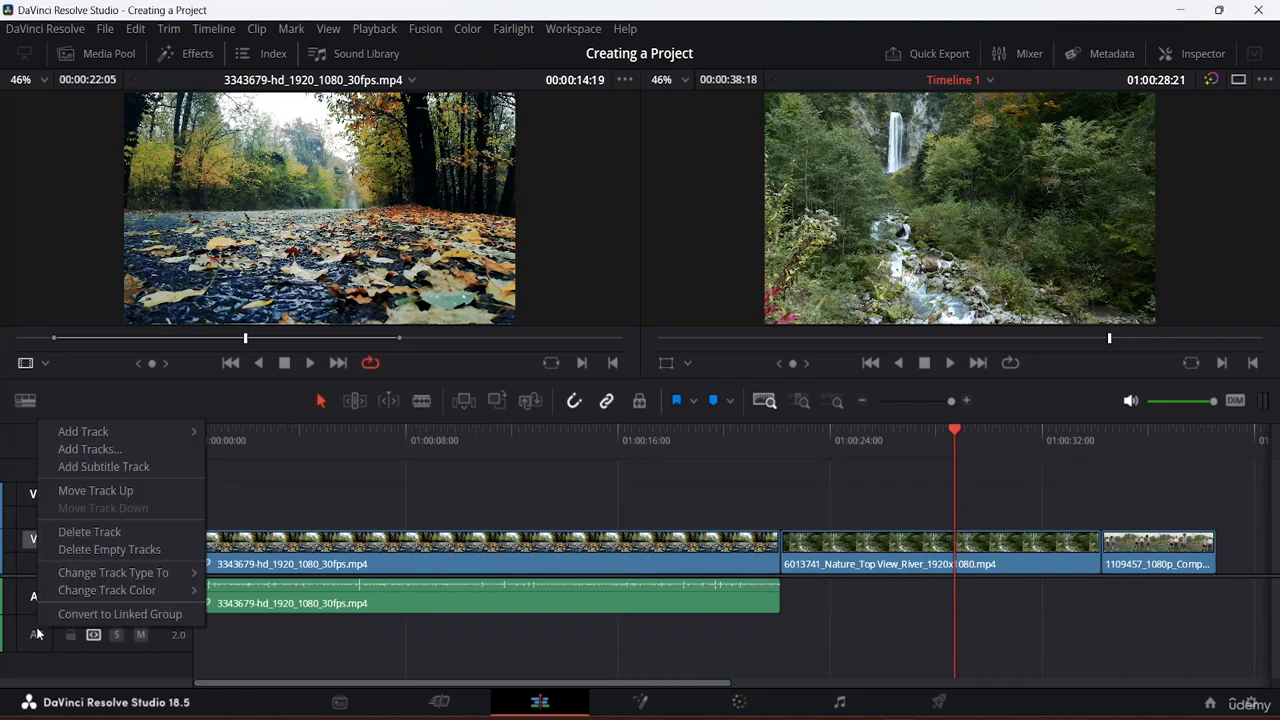
{"action": "left_click", "coordinate": [93, 549]}
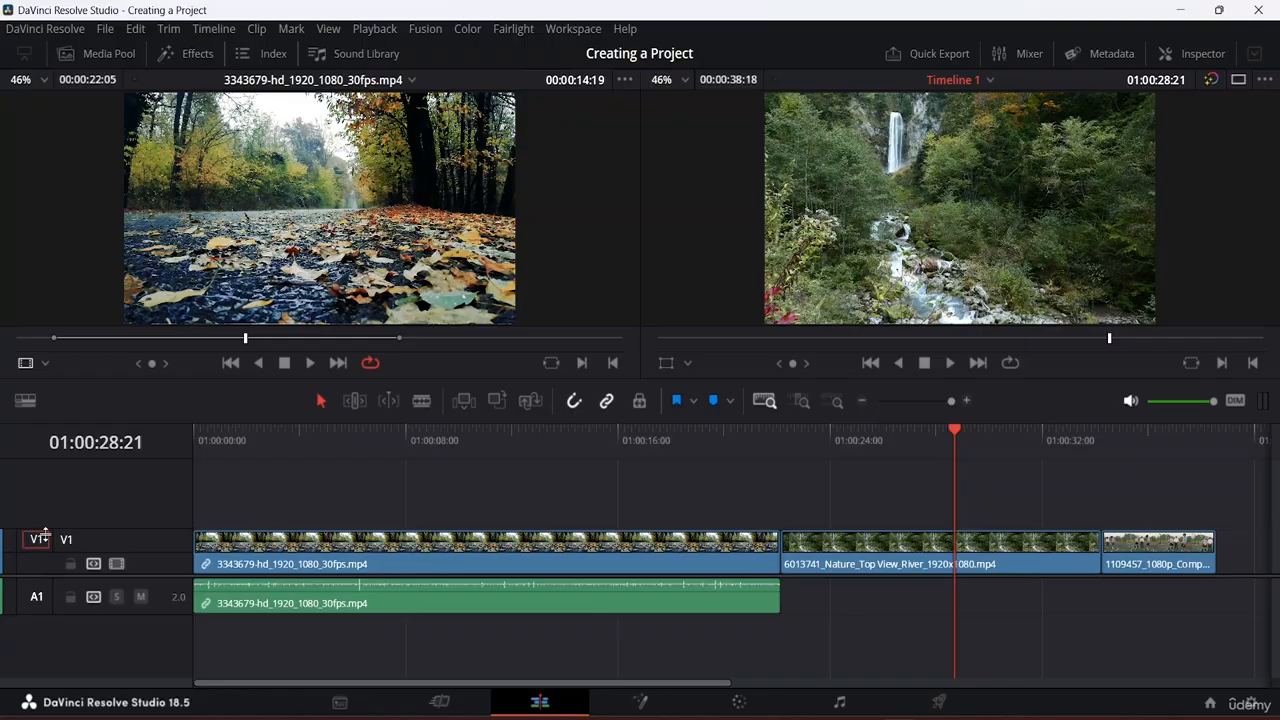
{"action": "left_click", "coordinate": [94, 565]}
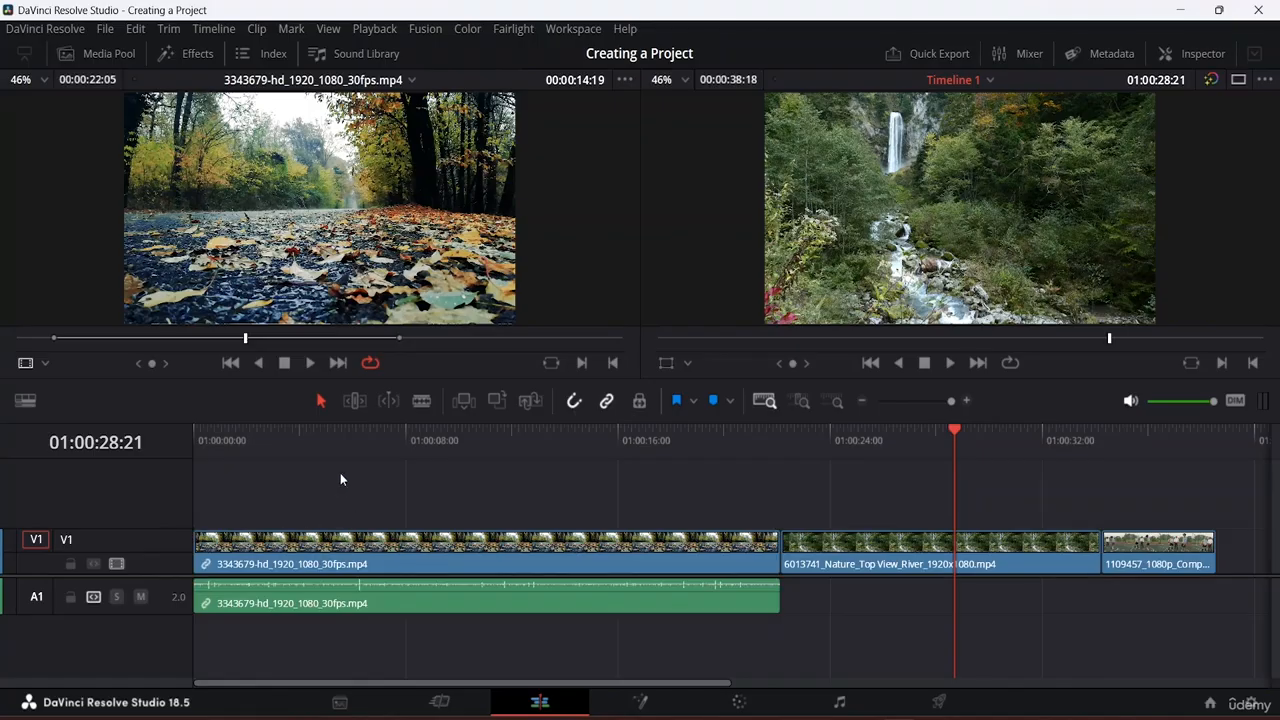
Step: Add the 1118303 Pattern Defocused Magic clip on a new Video 2 track above V1
{"action": "mouse_move", "coordinate": [350, 198]}
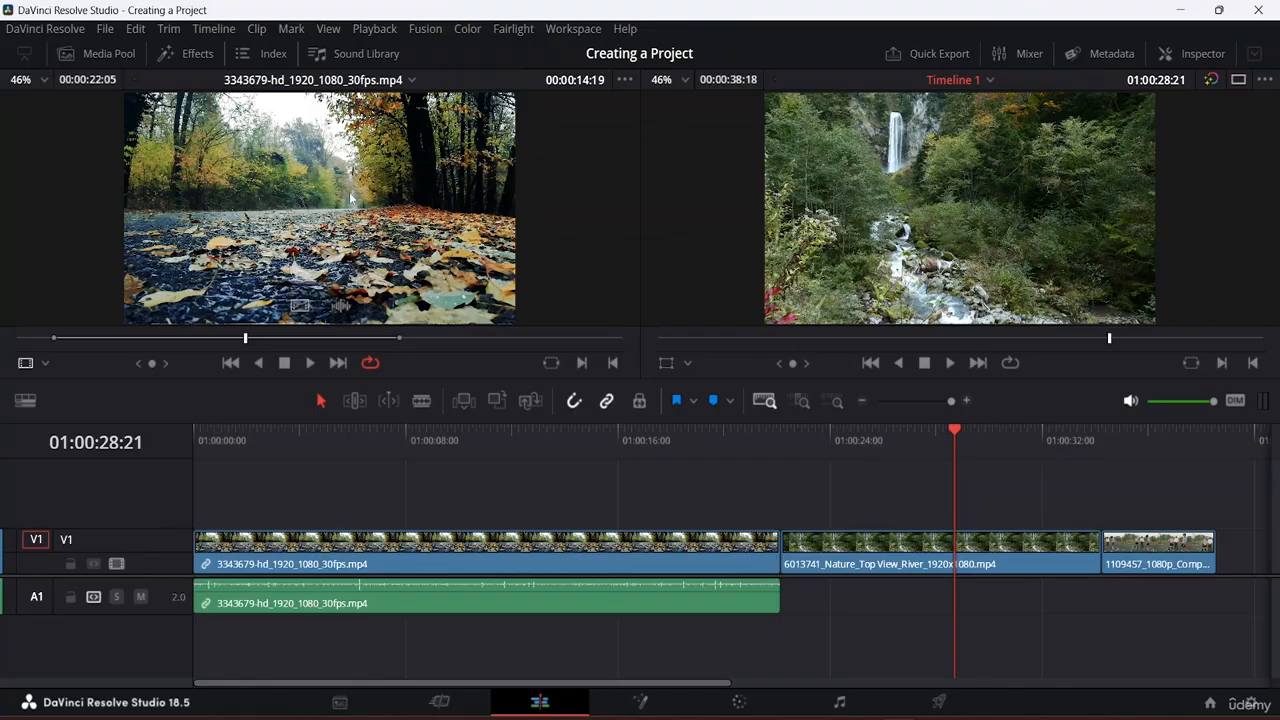
{"action": "left_click", "coordinate": [98, 52]}
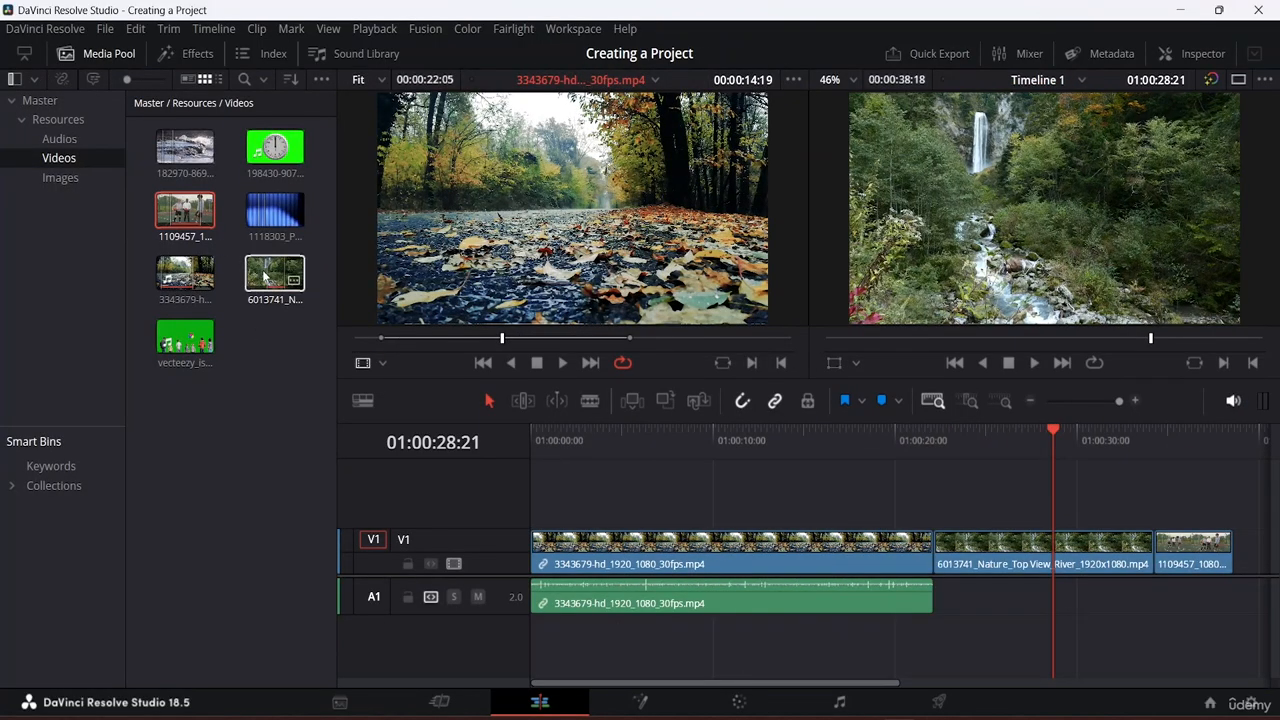
{"action": "left_click_drag", "start_coordinate": [275, 210], "coordinate": [755, 519]}
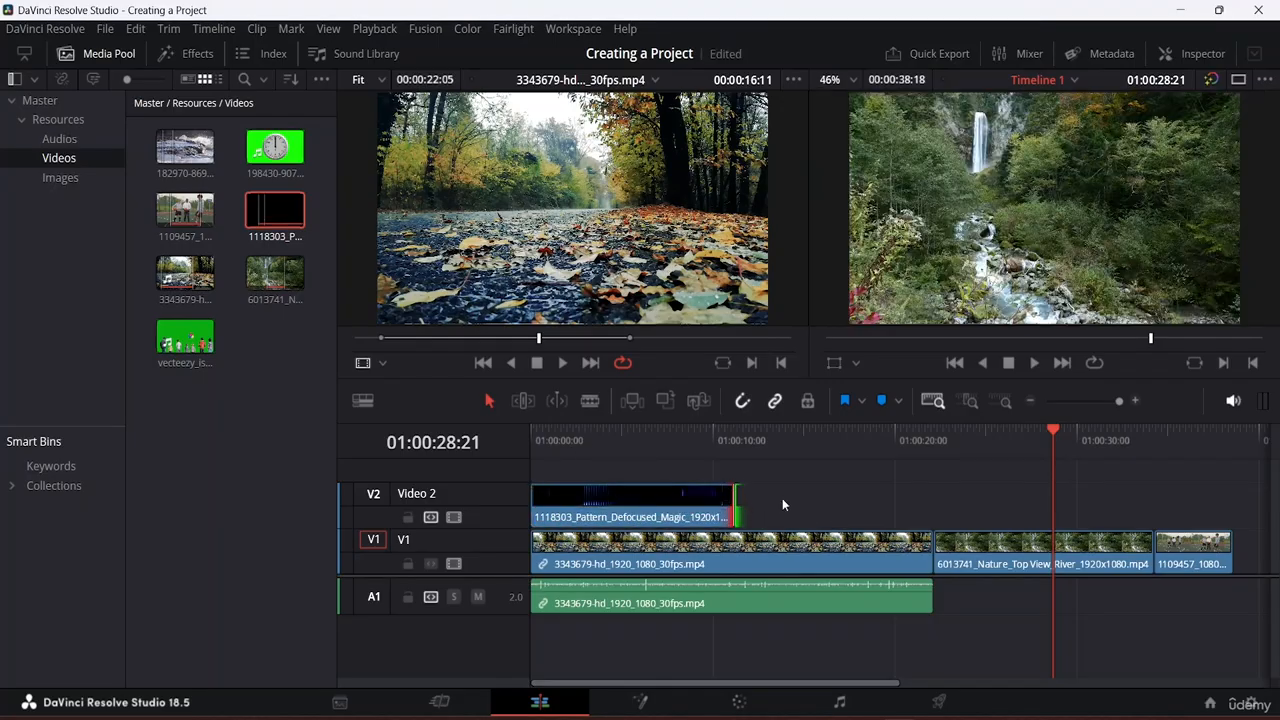
Step: Disable the V1 video track and play the opening seconds from the timeline start
{"action": "left_click", "coordinate": [652, 558]}
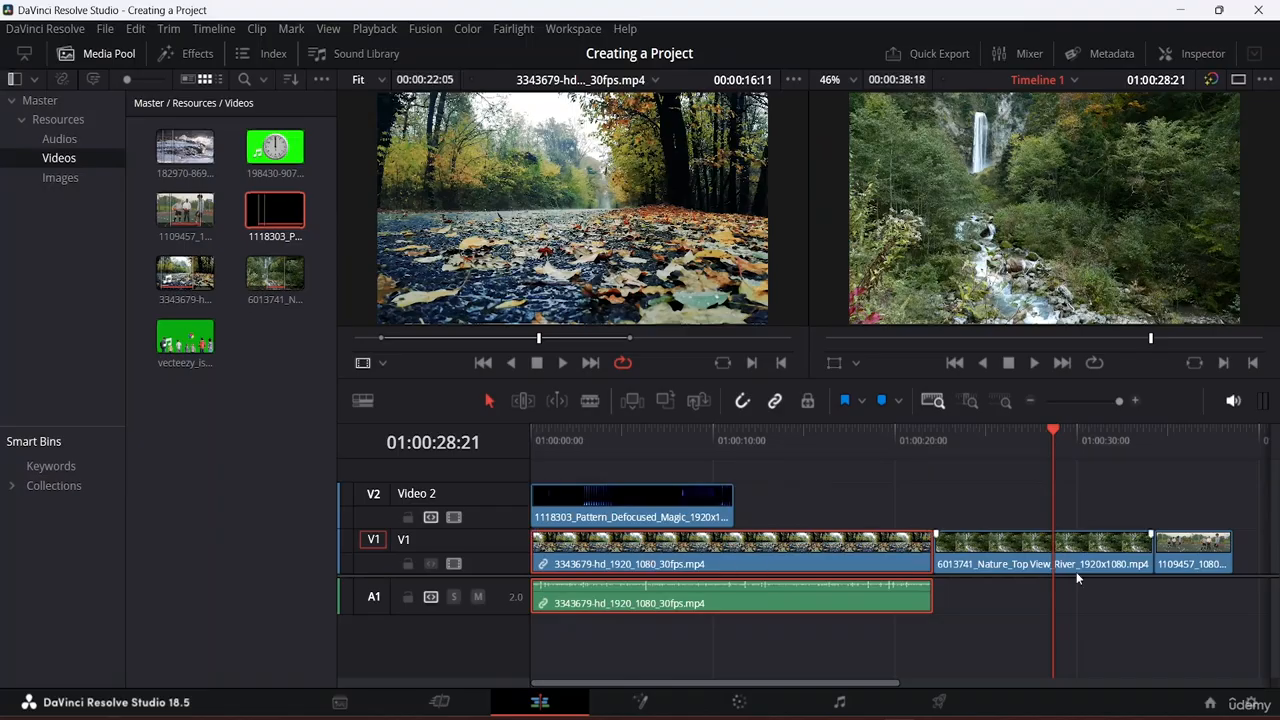
{"action": "left_click", "coordinate": [453, 564]}
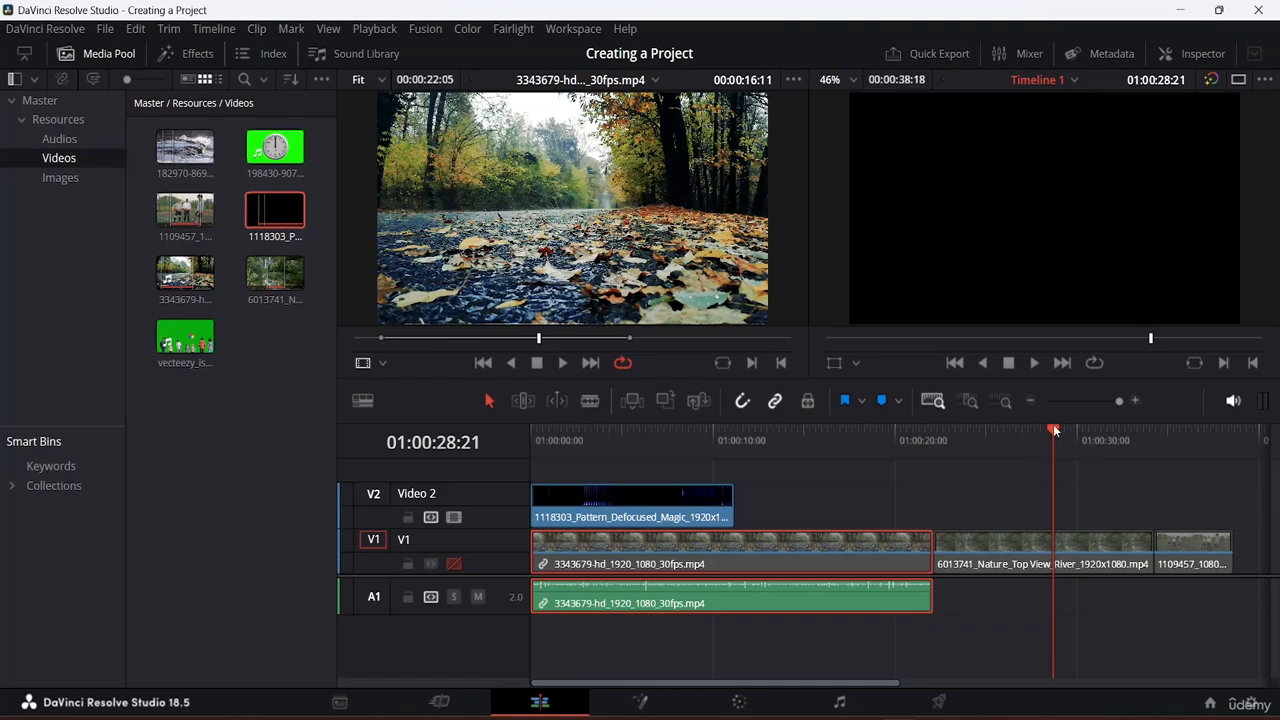
{"action": "left_click_drag", "start_coordinate": [1053, 428], "coordinate": [899, 430]}
{"action": "key", "text": "Home"}
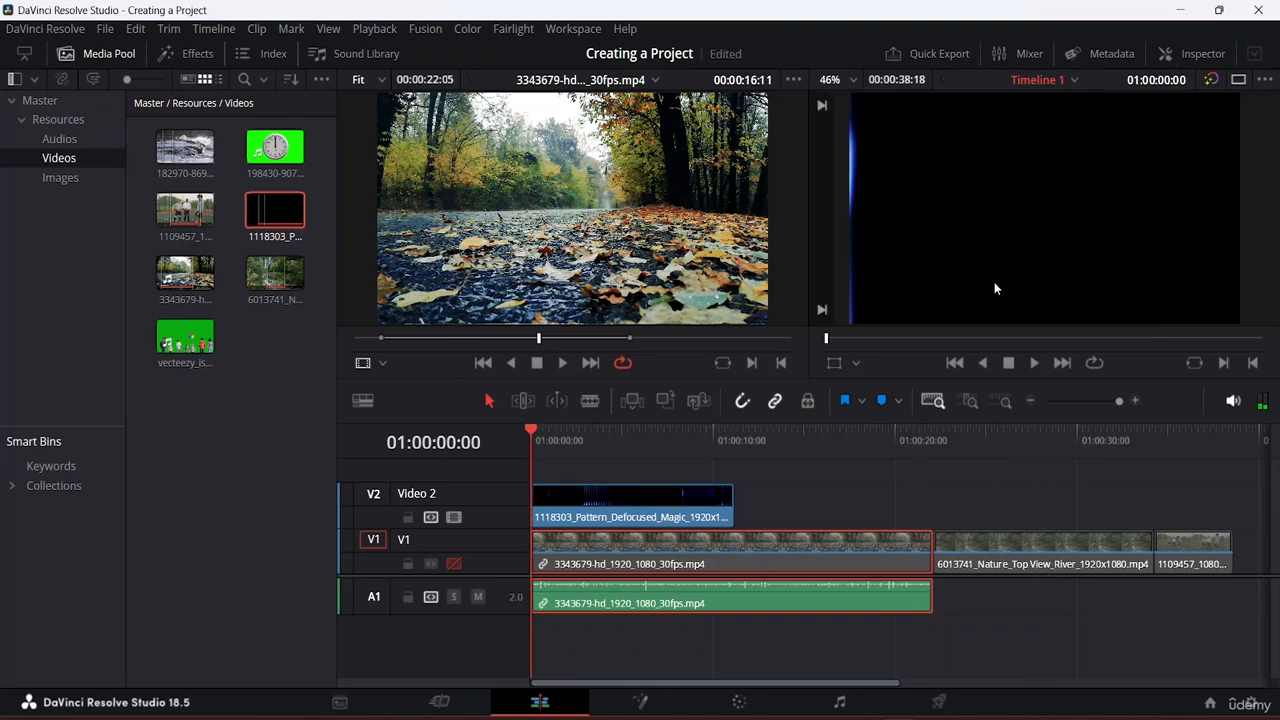
{"action": "key", "text": "space"}
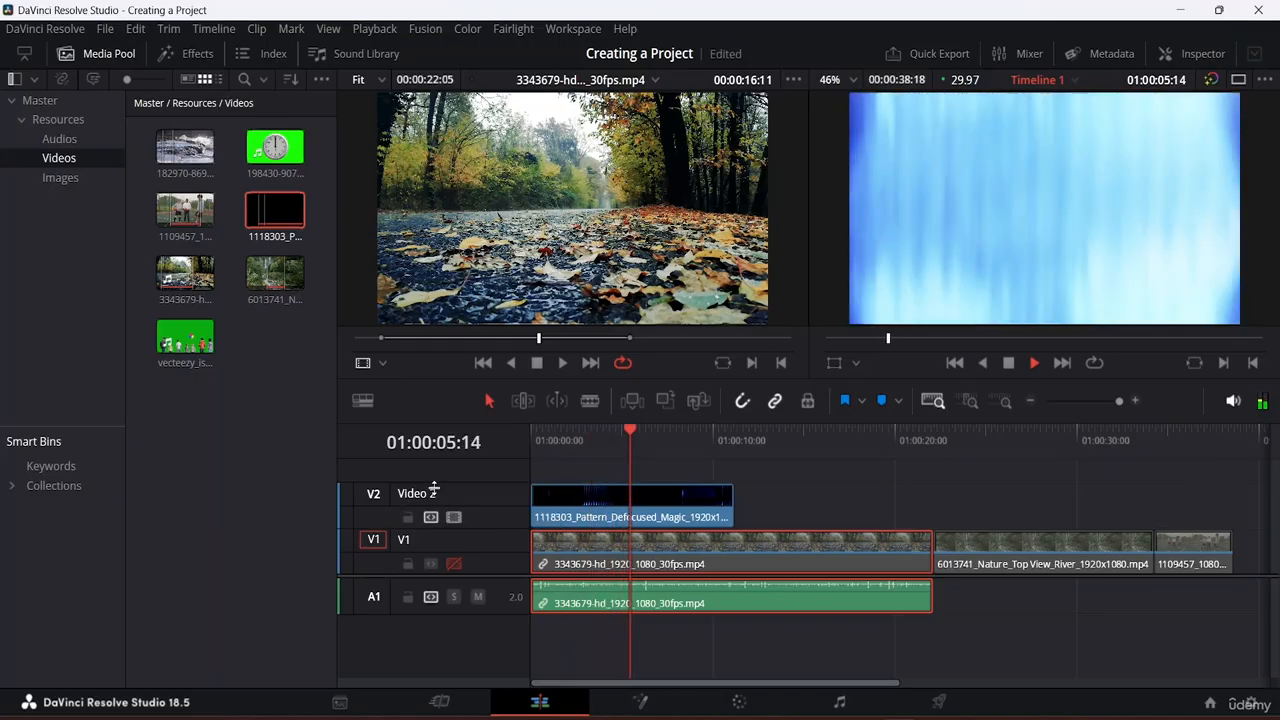
{"action": "key", "text": "space"}
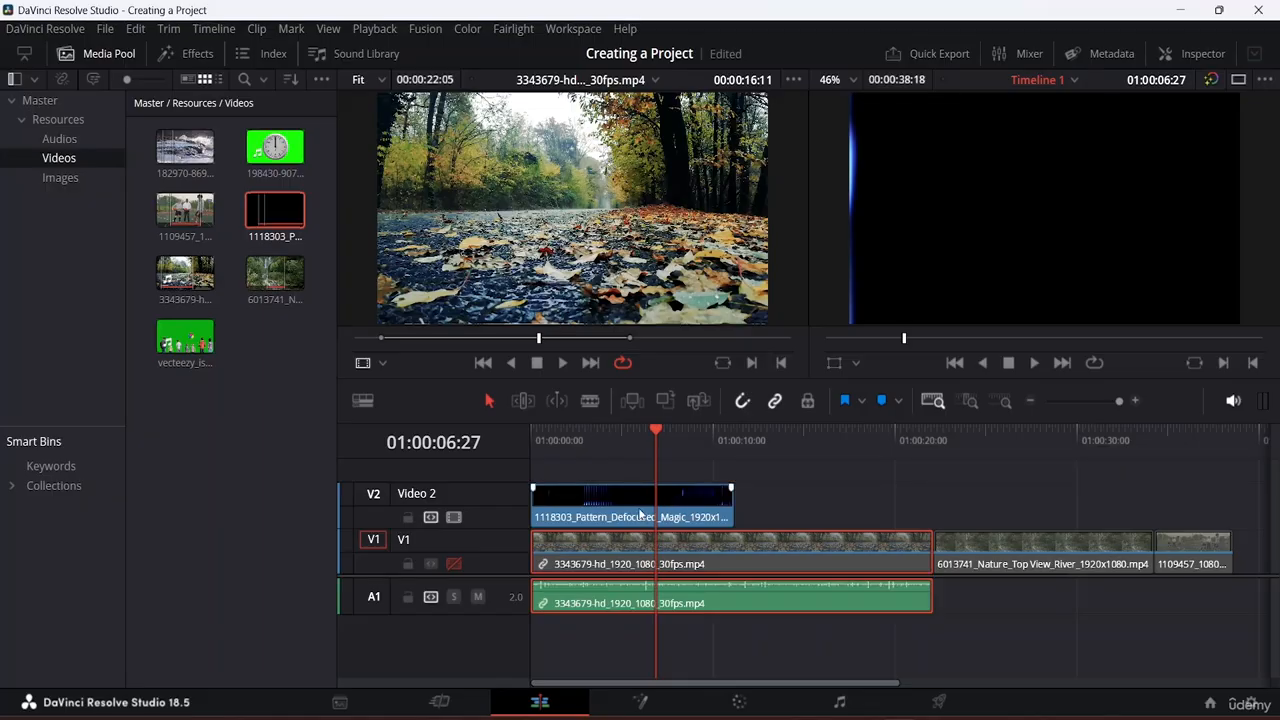
Step: Re-enable the V1 video track and select the pattern clip on Video 2
{"action": "left_click", "coordinate": [451, 564]}
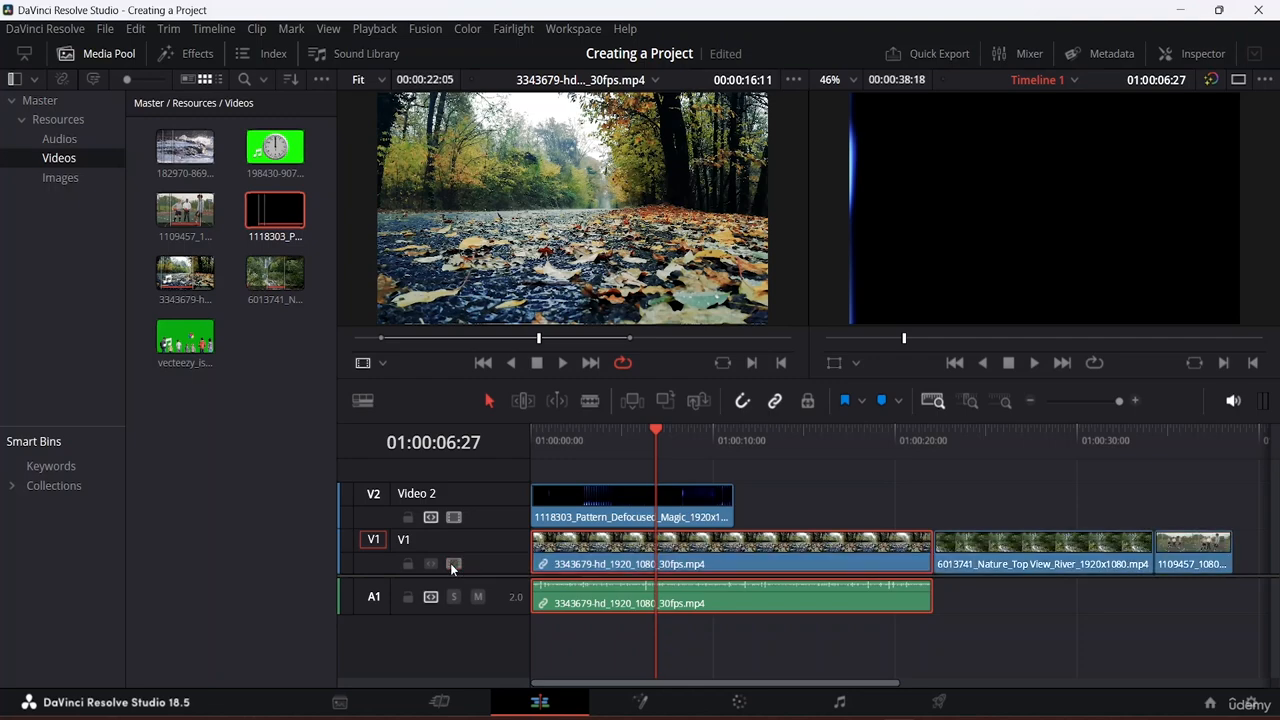
{"action": "left_click", "coordinate": [711, 497]}
Step: Delete the Video 2 pattern clip, then select clip 3343679 with its linked A1 audio
{"action": "key", "text": "Delete"}
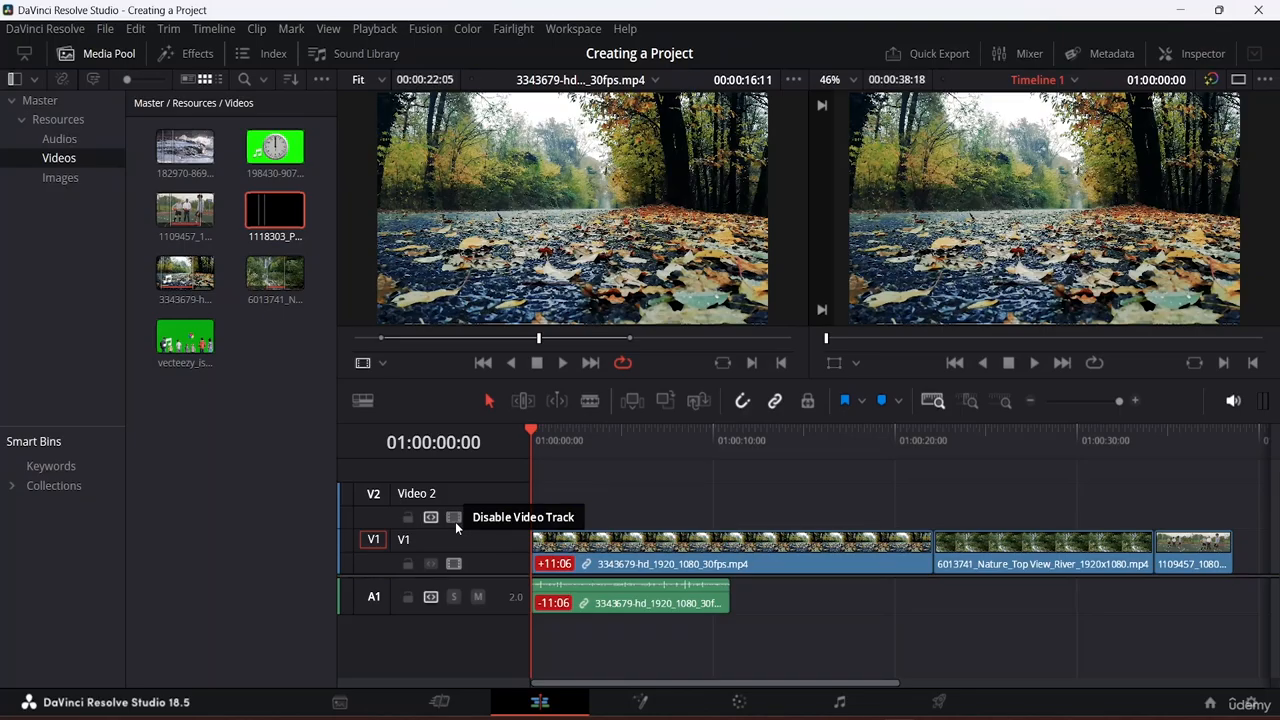
{"action": "left_click", "coordinate": [623, 590]}
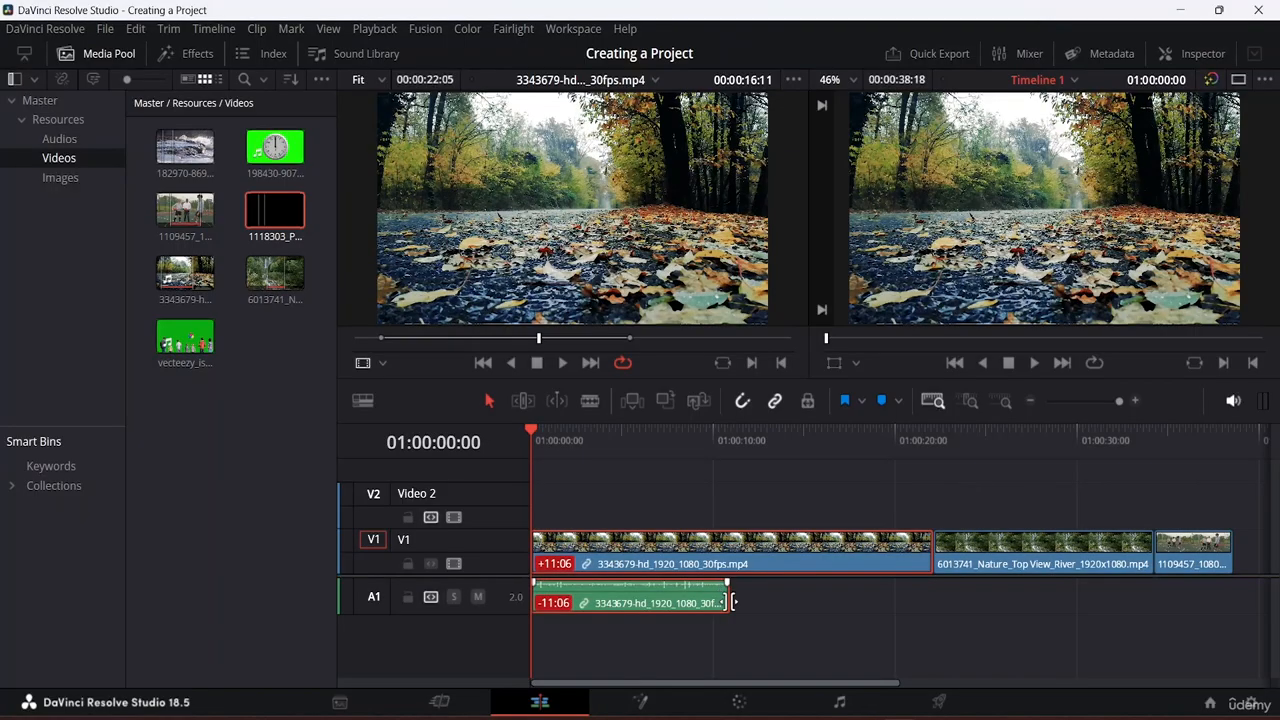
{"action": "mouse_move", "coordinate": [720, 597]}
{"action": "left_mouse_down"}
{"action": "mouse_move", "coordinate": [829, 596]}
{"action": "mouse_move", "coordinate": [735, 590]}
{"action": "left_mouse_up"}
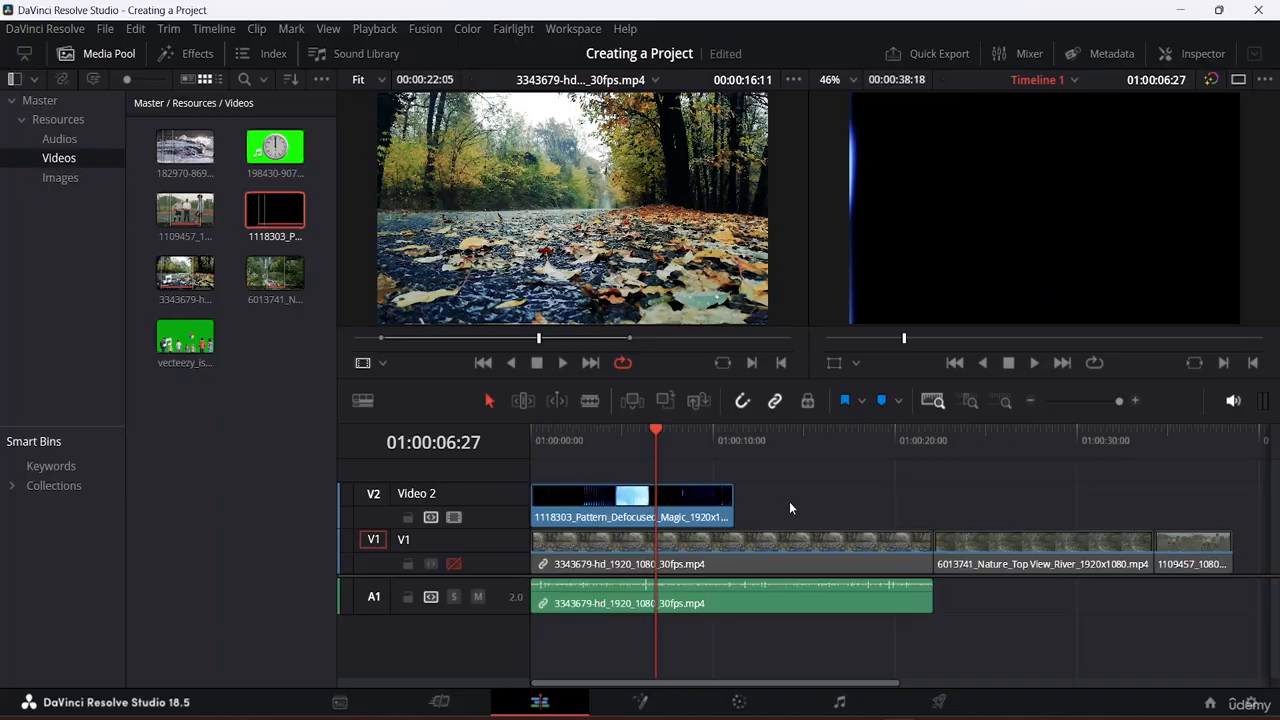
{"action": "left_click", "coordinate": [676, 504]}
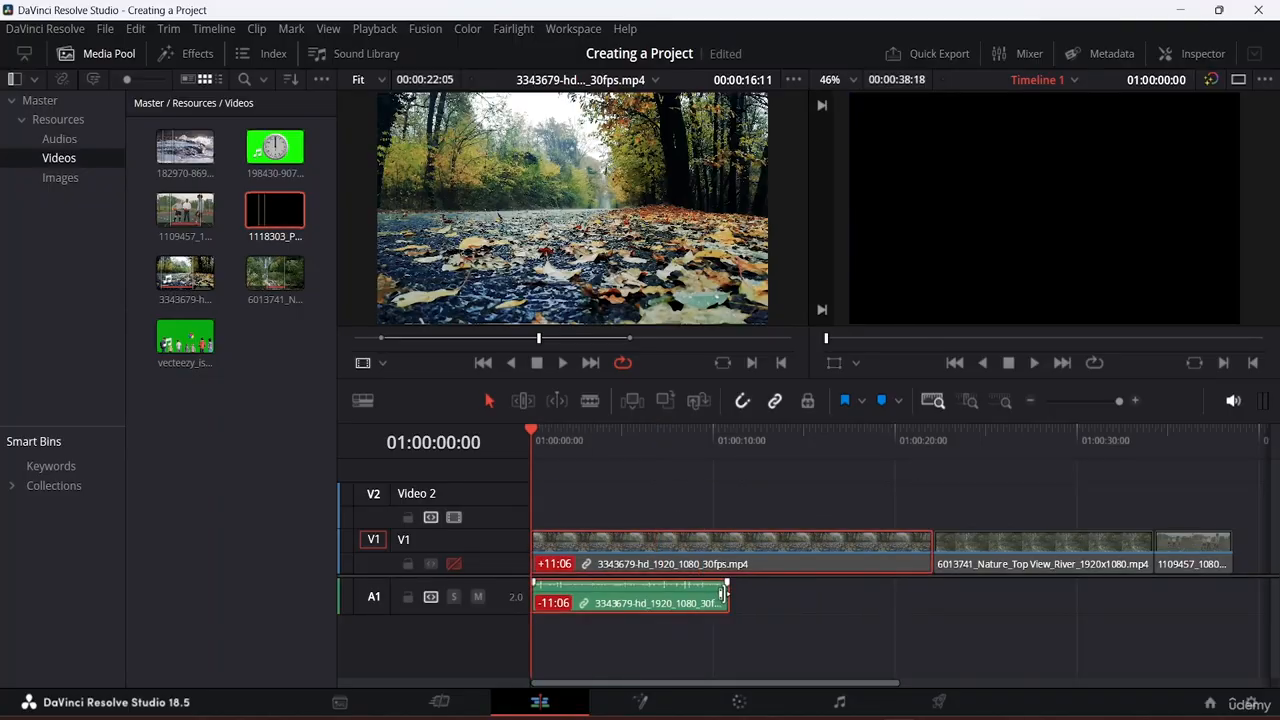
{"action": "left_click", "coordinate": [840, 561]}
Step: Delete 3343679 and its audio, re-enable V1, and move 6013741 and 1109457 to 01:00:00:00
{"action": "key", "text": "BackSpace"}
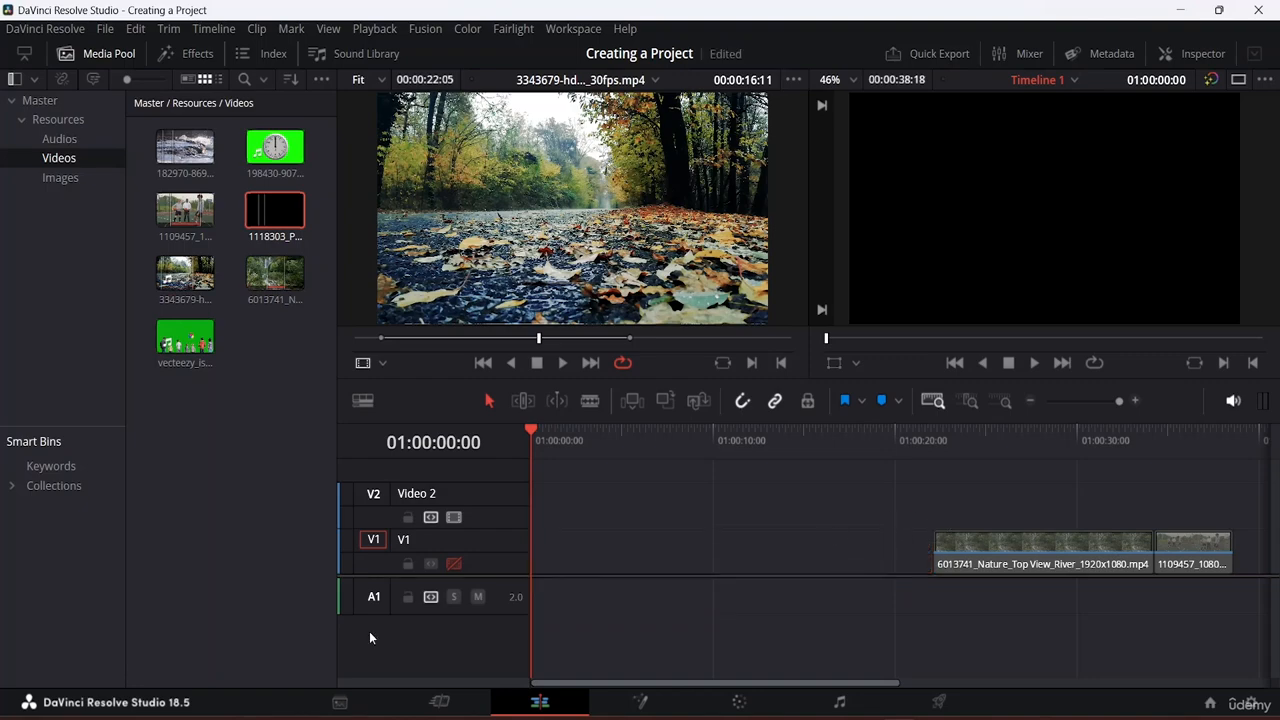
{"action": "left_click", "coordinate": [452, 564]}
{"action": "left_click_drag", "start_coordinate": [907, 487], "coordinate": [1189, 606]}
{"action": "left_click_drag", "start_coordinate": [1087, 556], "coordinate": [678, 567]}
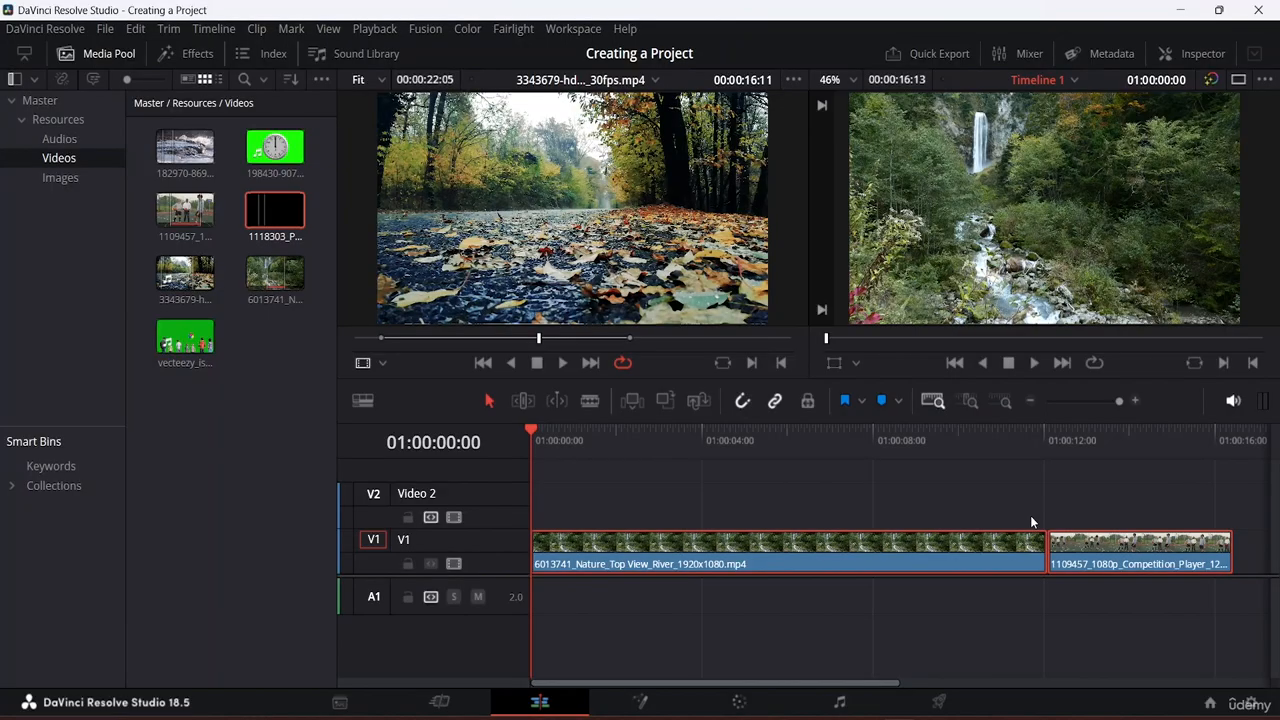
{"action": "left_click", "coordinate": [172, 388]}
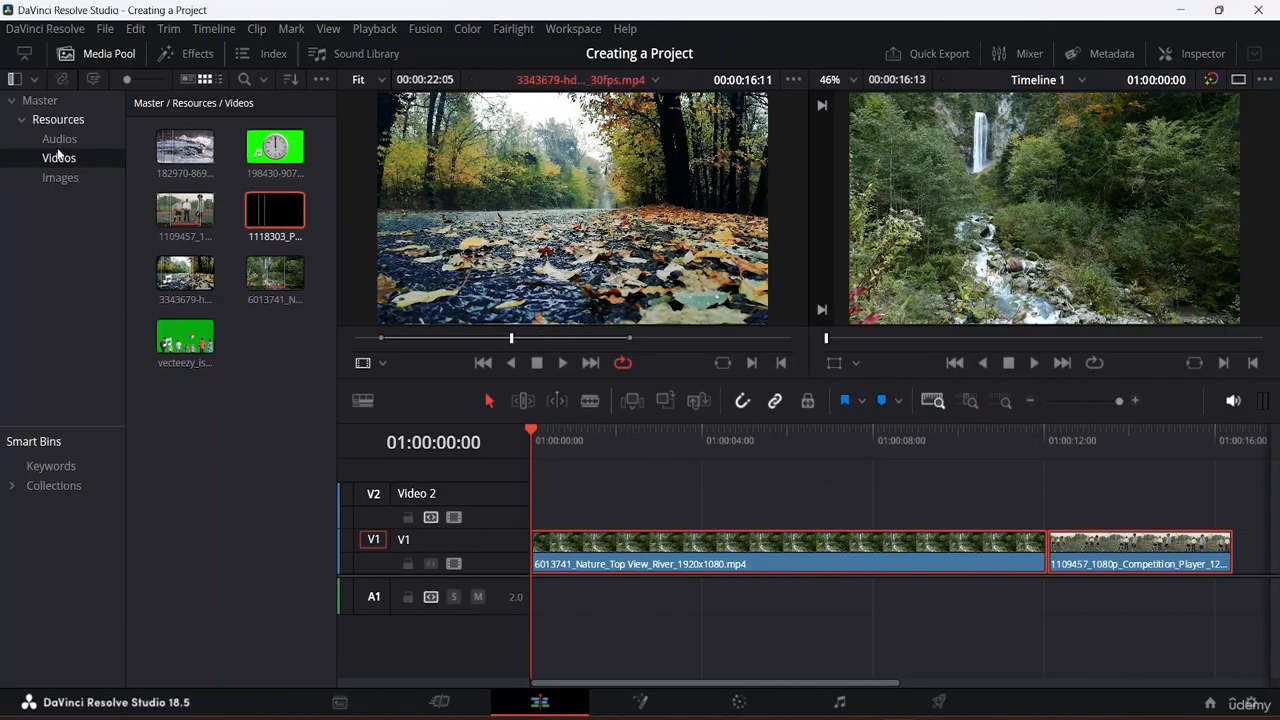
Step: Place the action-rock track on A1, trim it to end with 1109457, and play the edit
{"action": "left_click", "coordinate": [72, 143]}
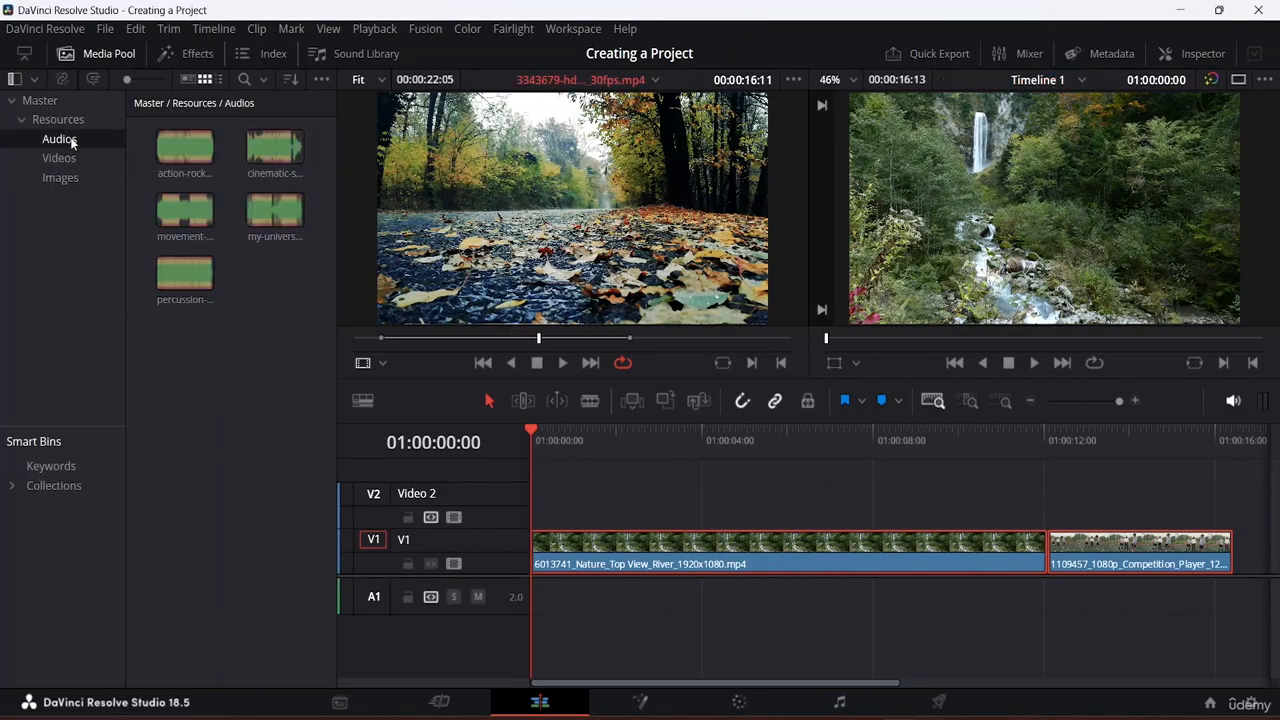
{"action": "left_click_drag", "start_coordinate": [185, 147], "coordinate": [530, 600]}
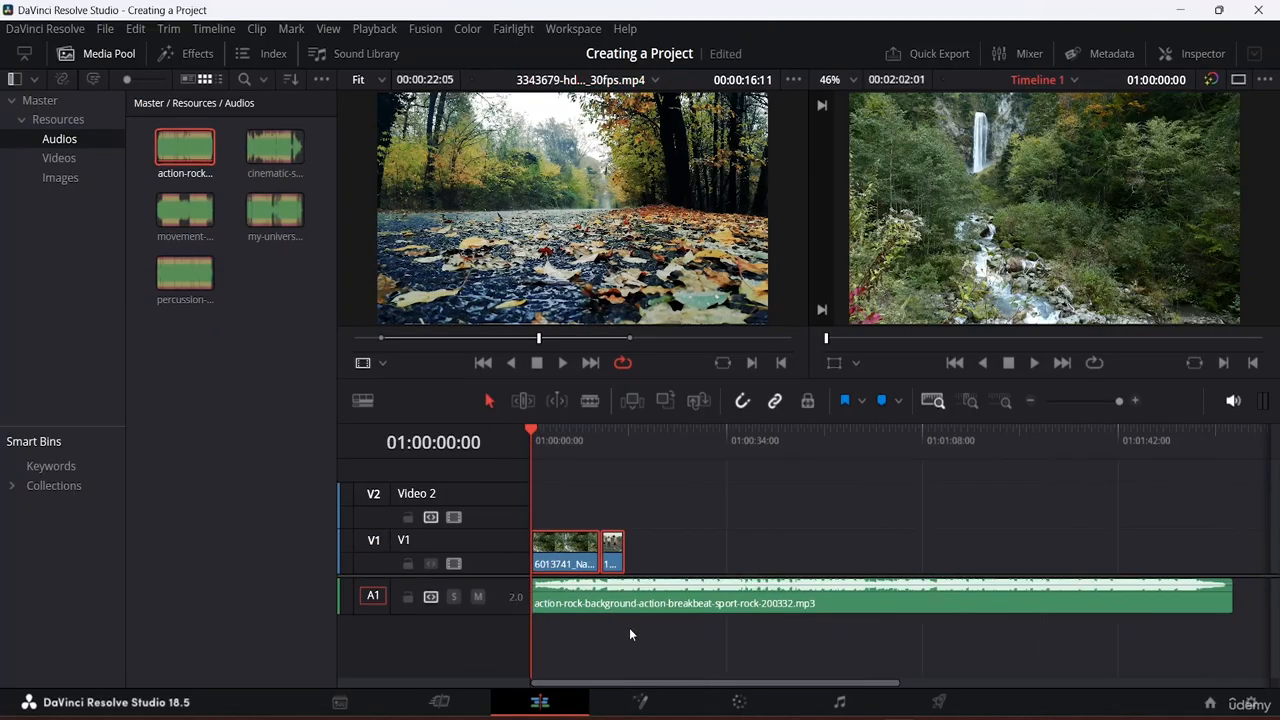
{"action": "left_click_drag", "start_coordinate": [1231, 600], "coordinate": [590, 603]}
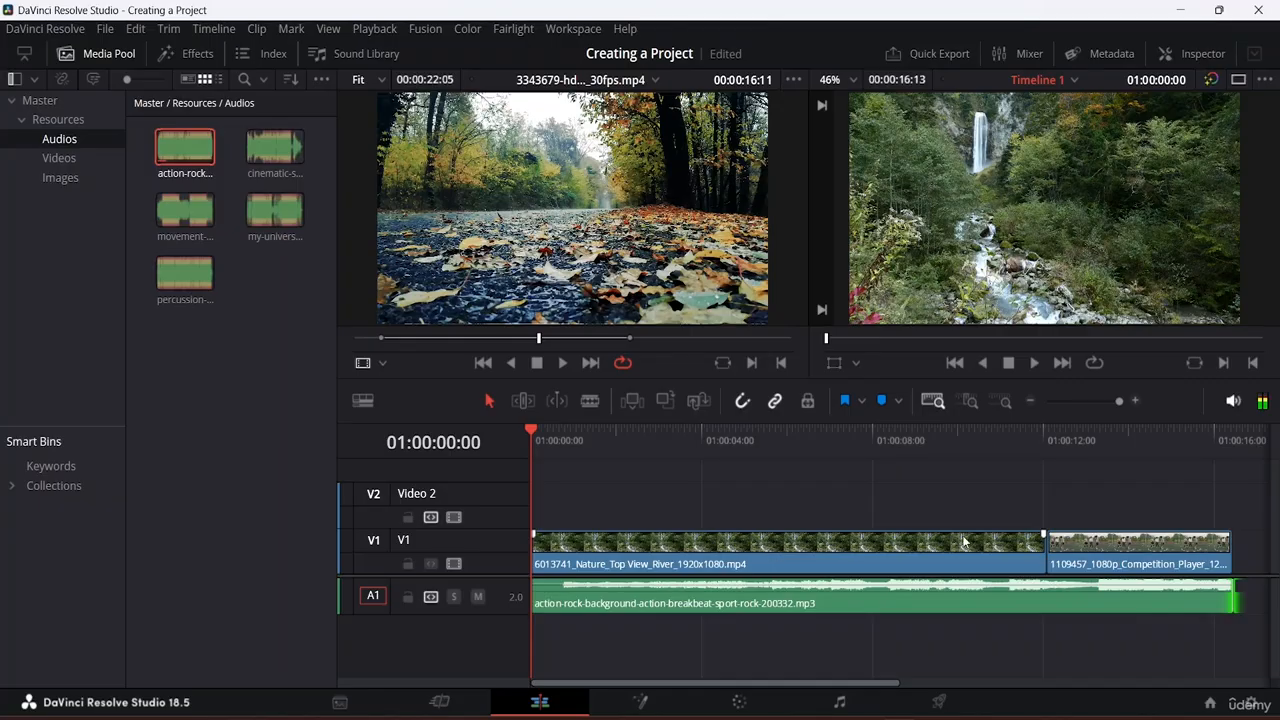
{"action": "left_click", "coordinate": [1115, 487]}
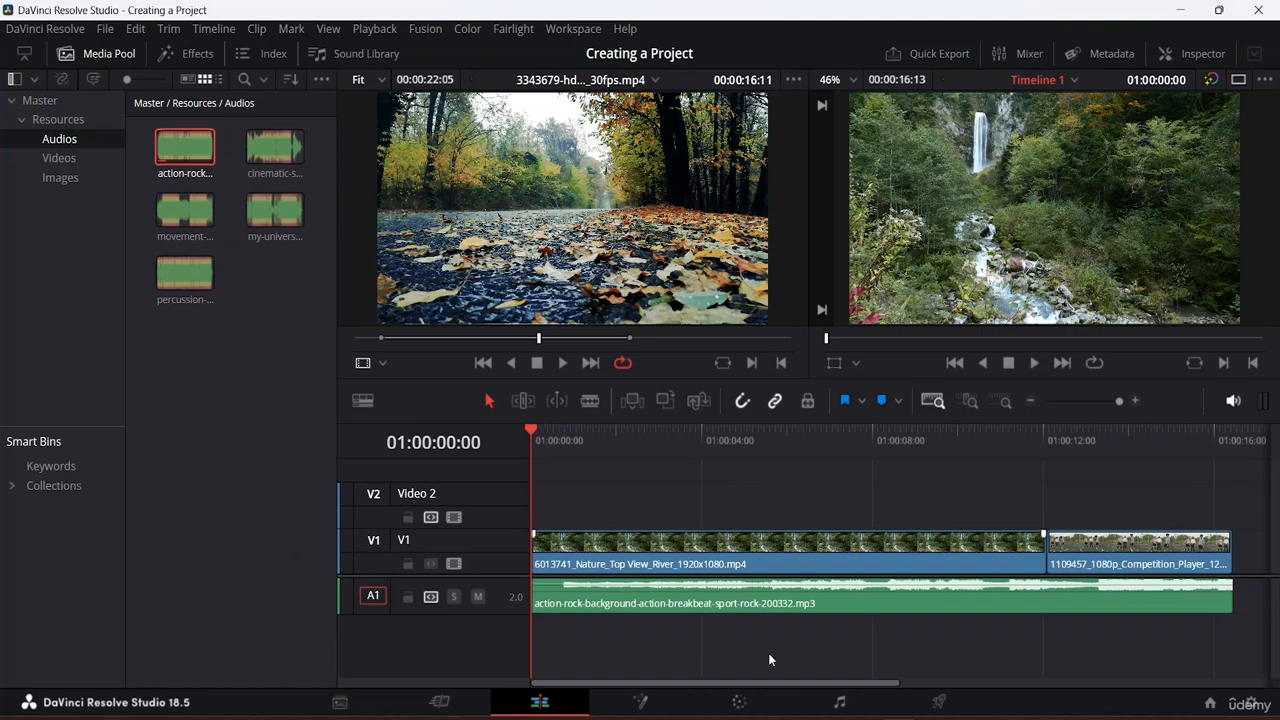
{"action": "key", "text": "space"}
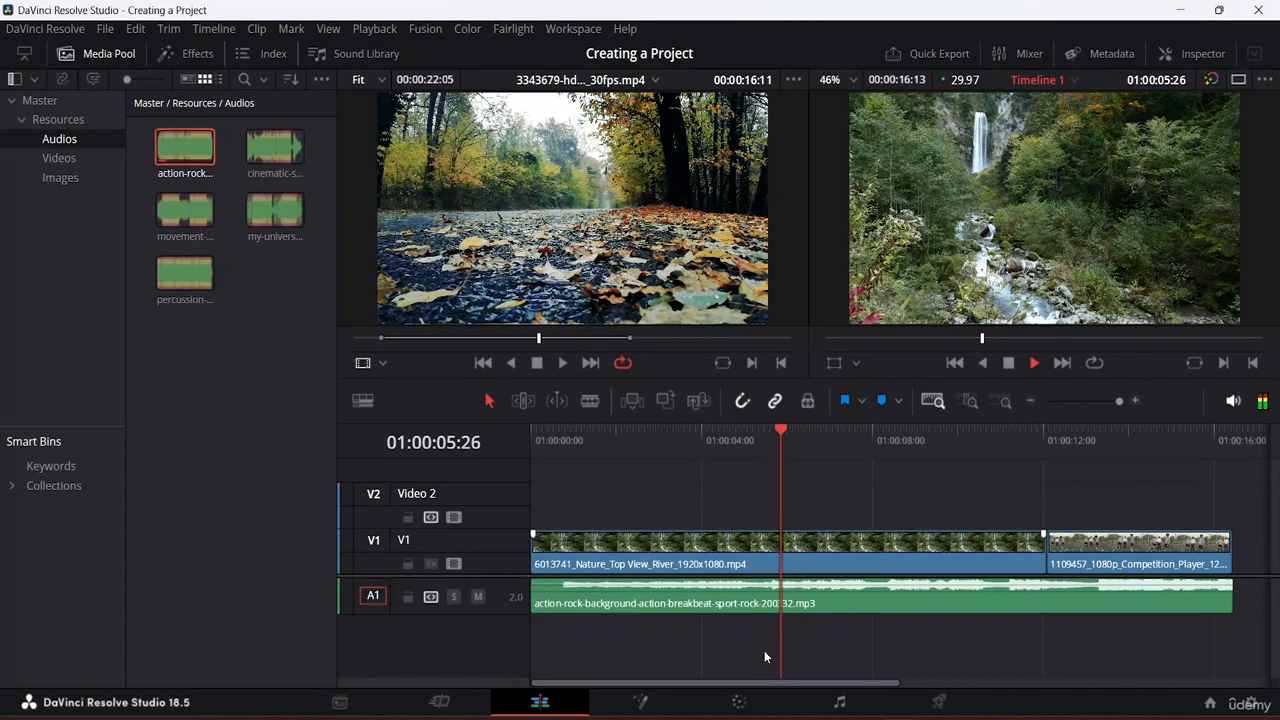
{"action": "key", "text": "space"}
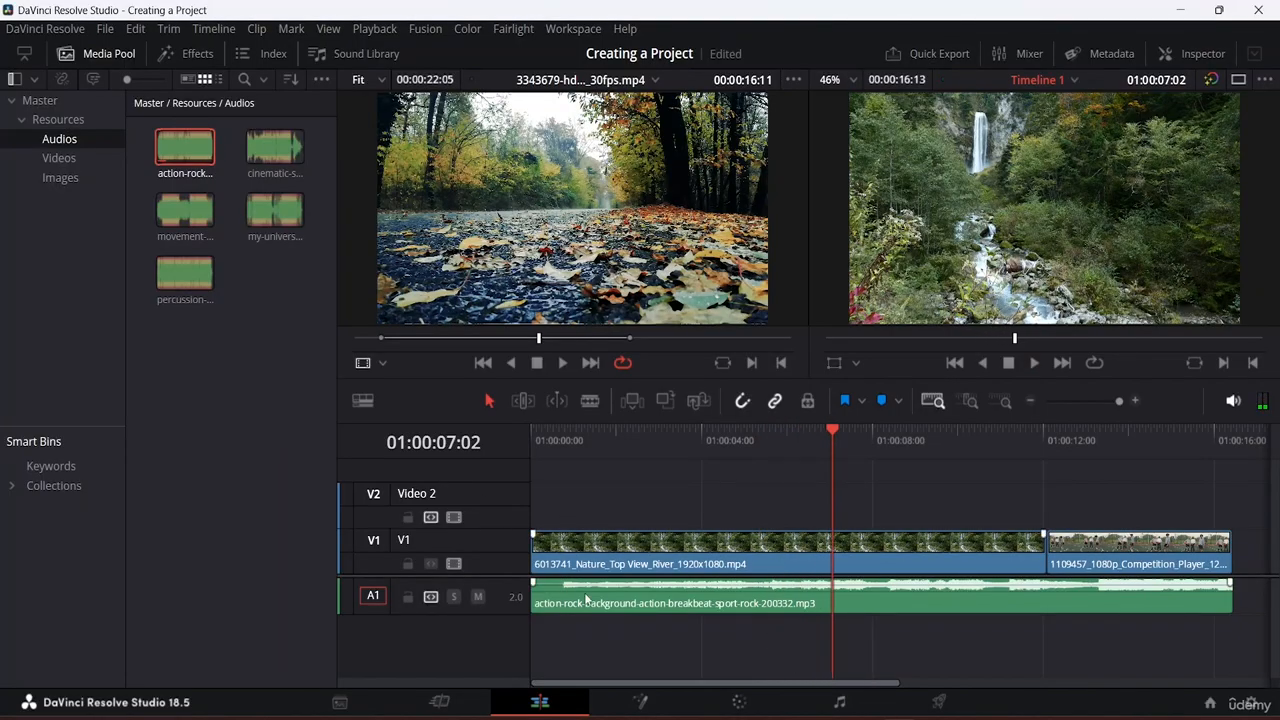
{"action": "key", "text": "space"}
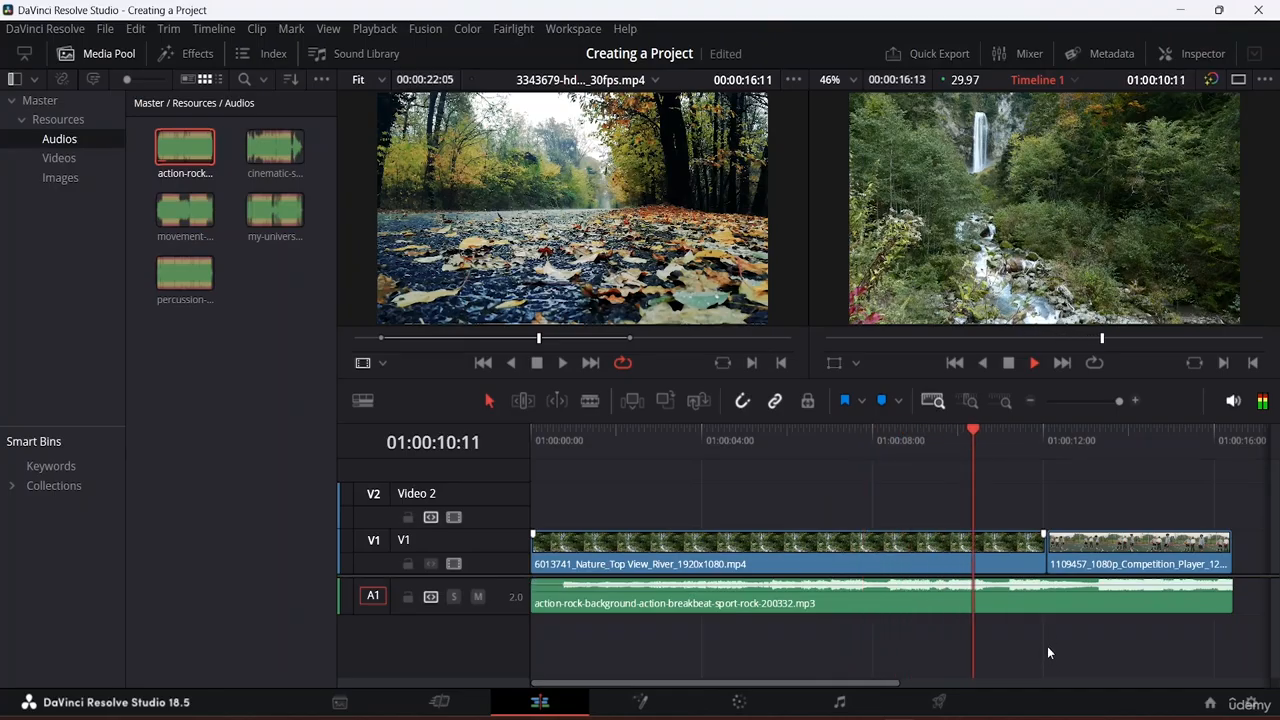
{"action": "key", "text": "space"}
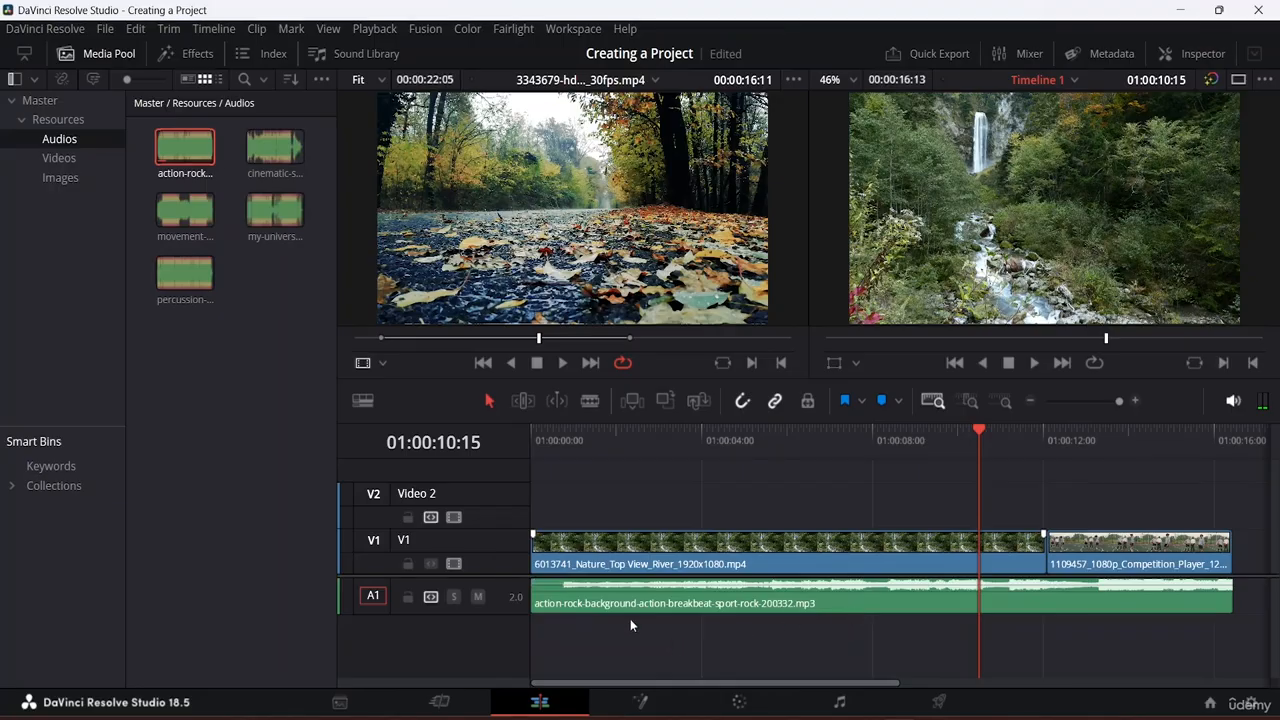
{"action": "left_click", "coordinate": [180, 210]}
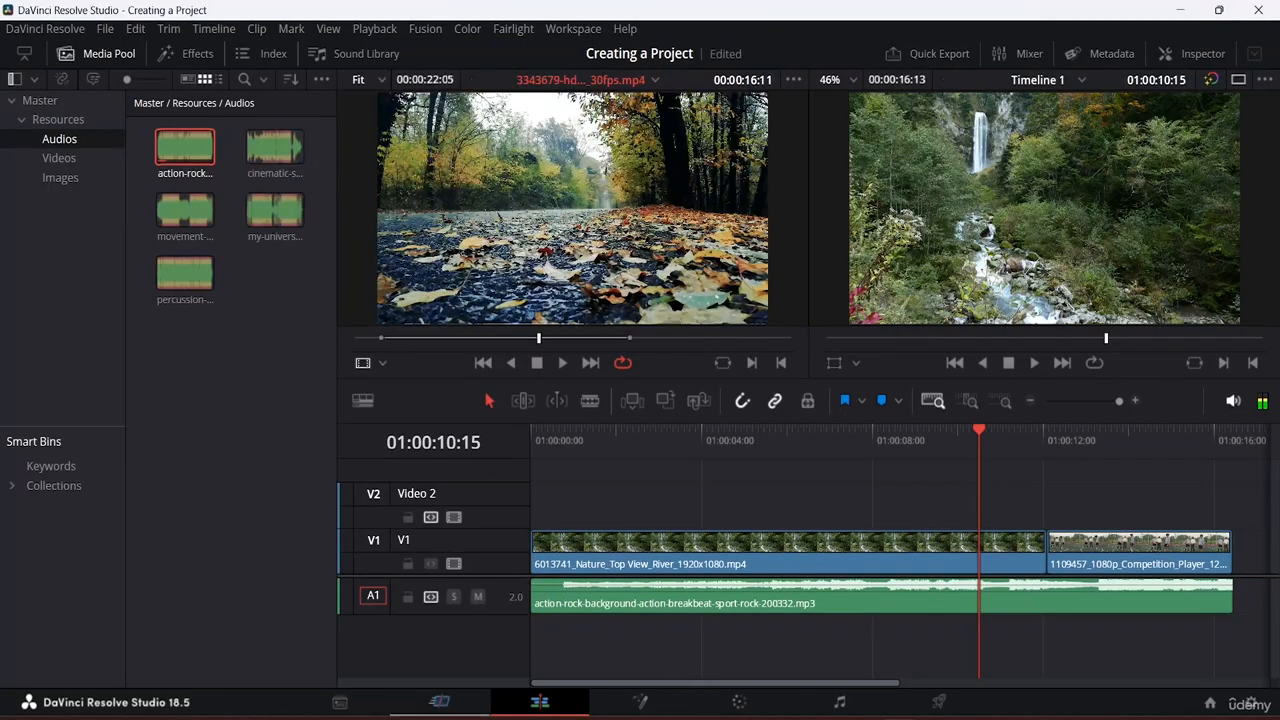
{"action": "right_click", "coordinate": [426, 625]}
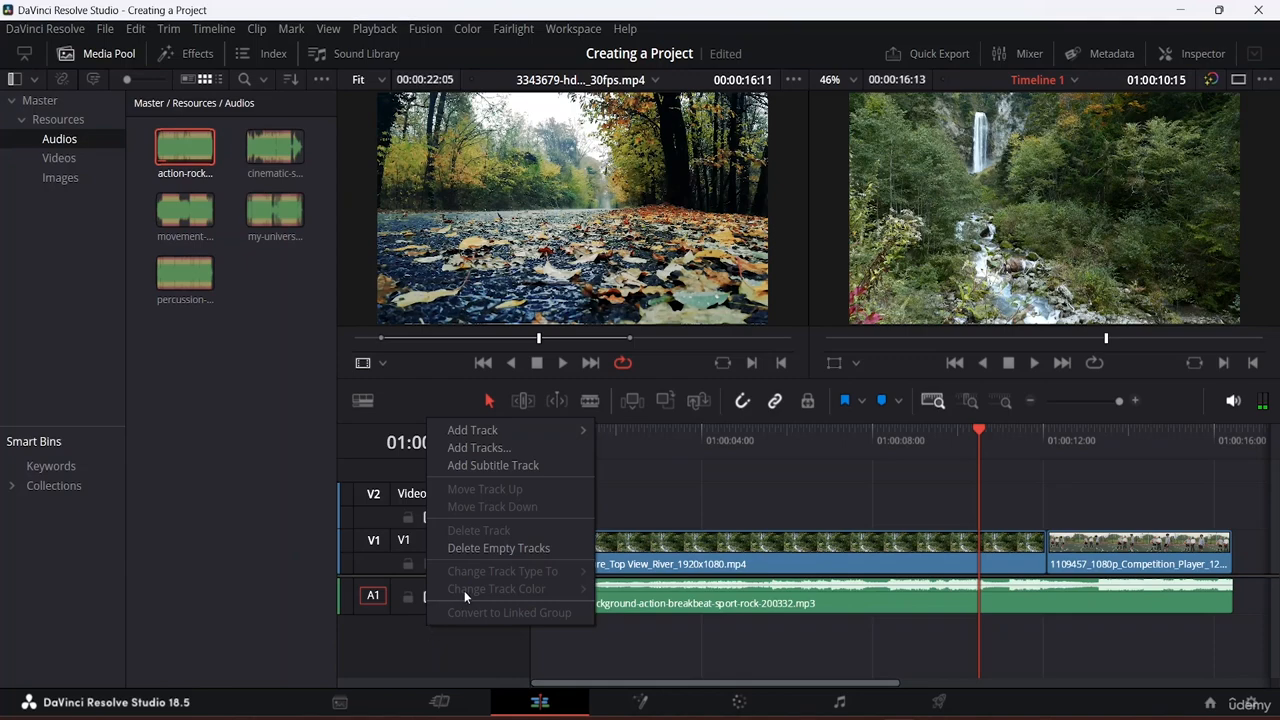
{"action": "mouse_move", "coordinate": [500, 431]}
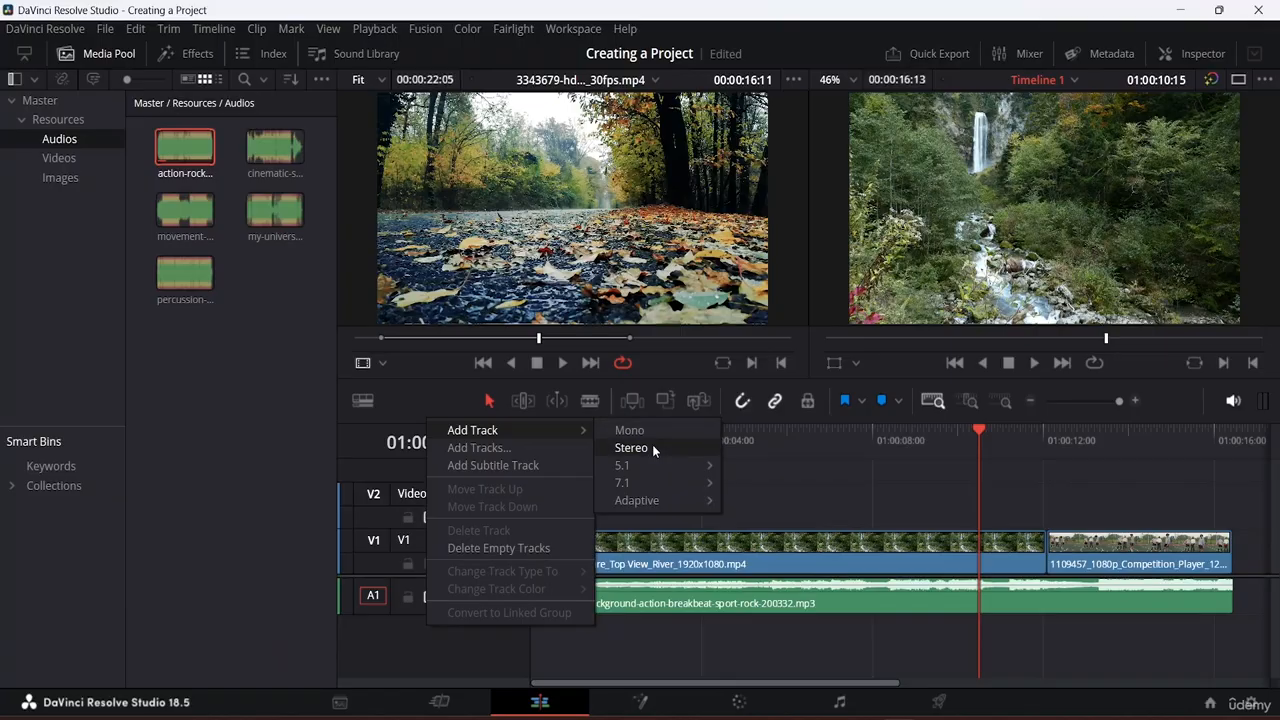
{"action": "mouse_move", "coordinate": [645, 466]}
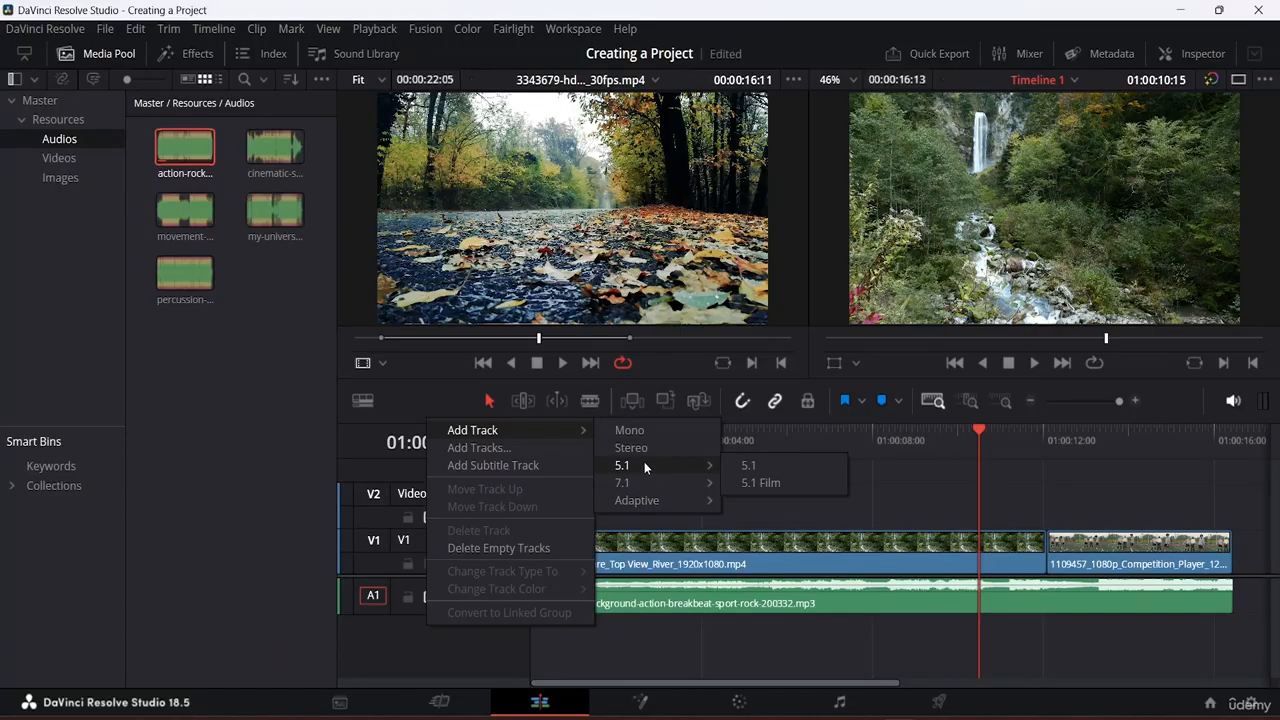
{"action": "left_click", "coordinate": [486, 449]}
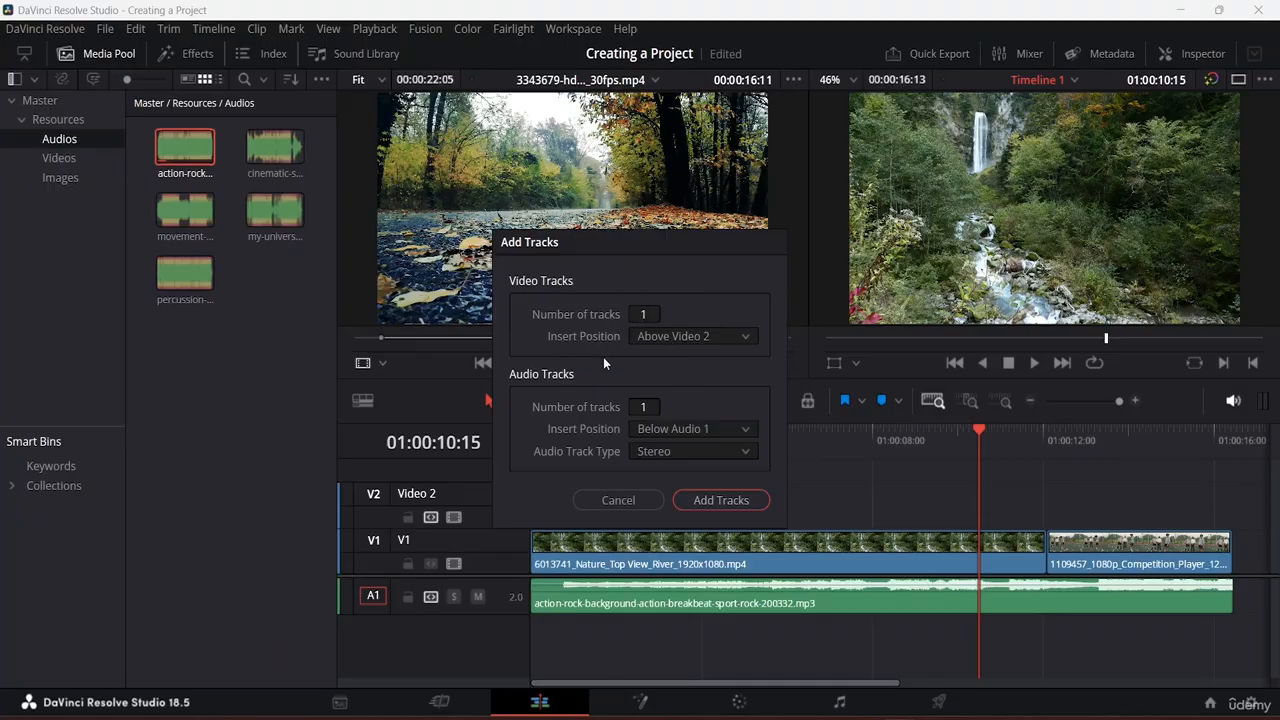
{"action": "left_click", "coordinate": [742, 337]}
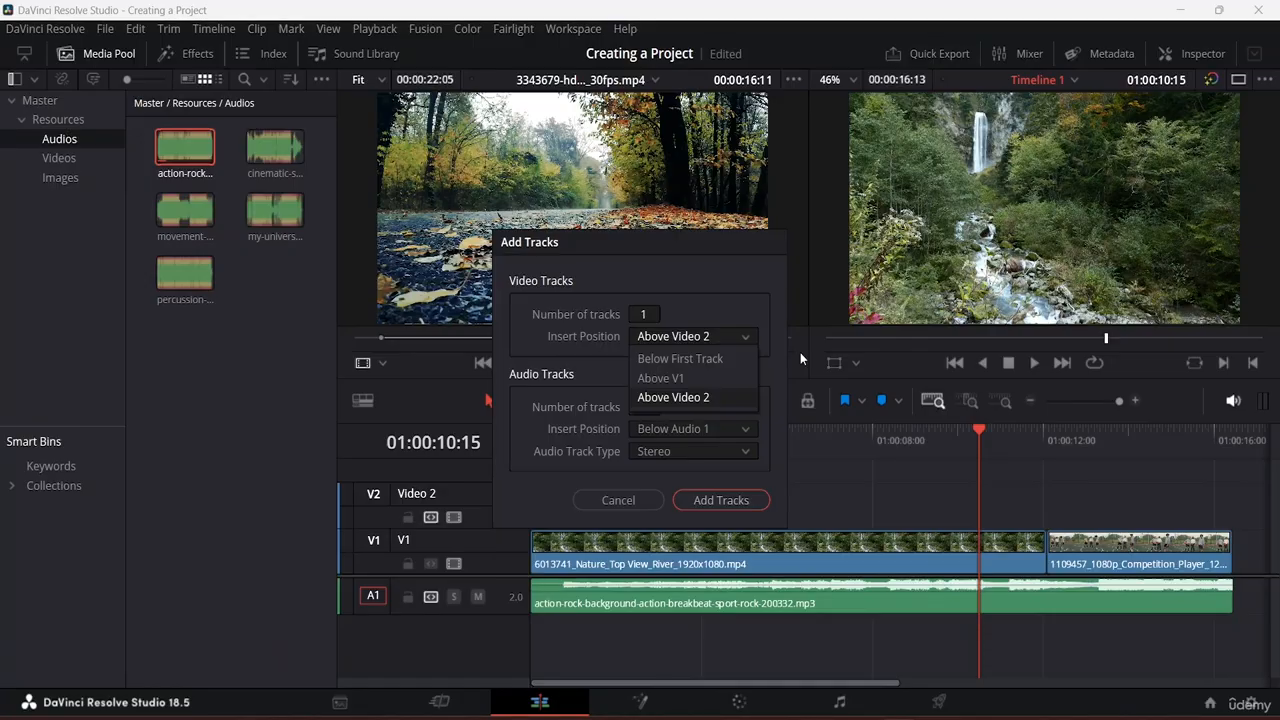
{"action": "left_click", "coordinate": [818, 289]}
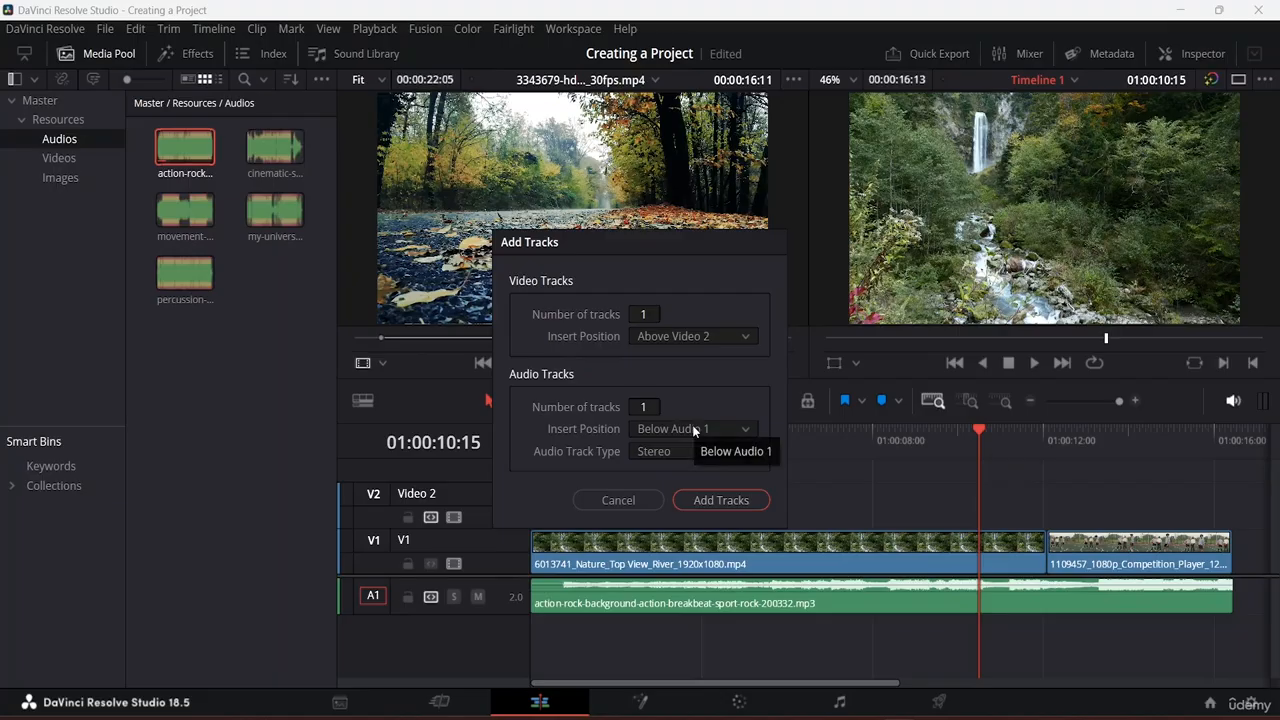
{"action": "left_click", "coordinate": [694, 429]}
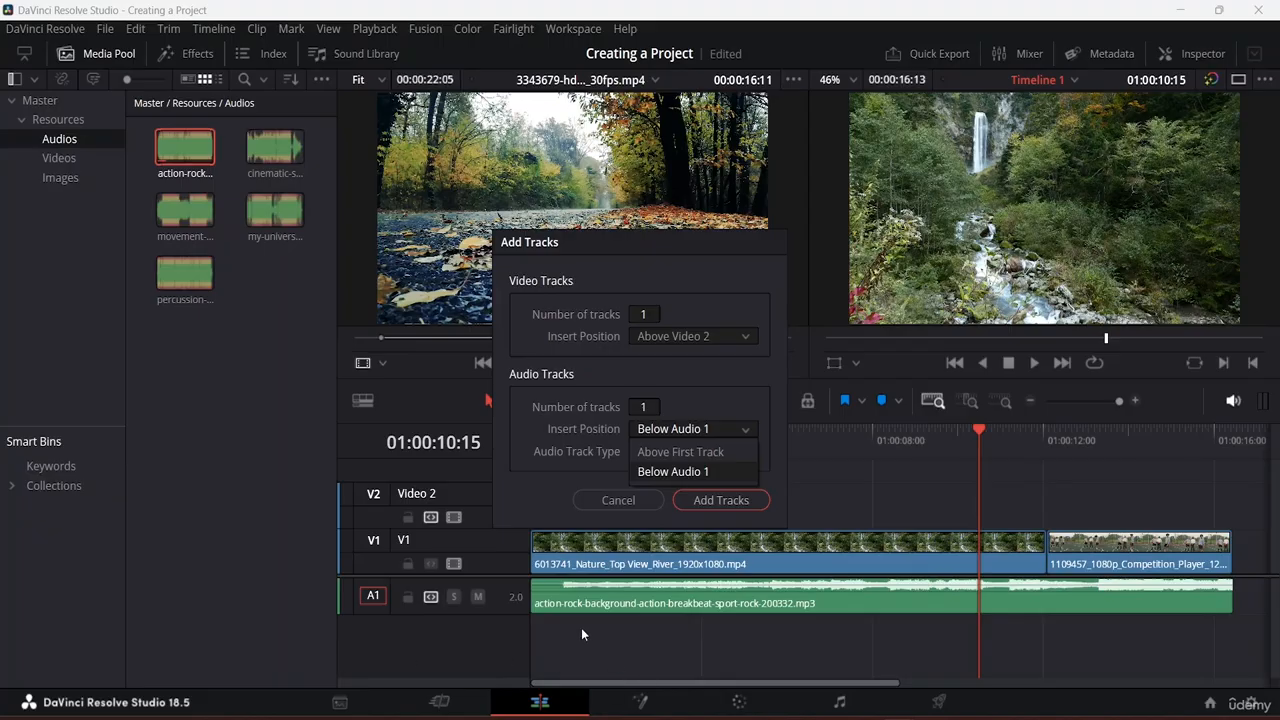
{"action": "left_click", "coordinate": [623, 500]}
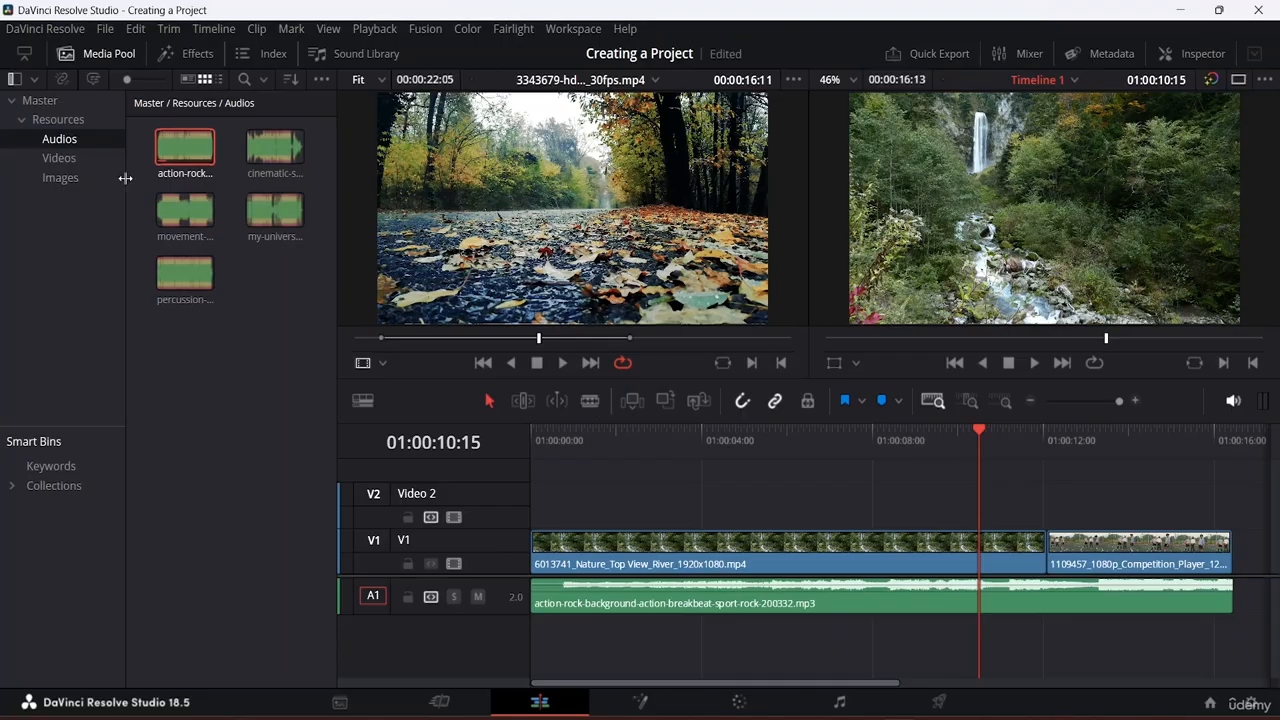
Step: Add cinematic-sport-action-trailer-185198 on a new A2 track, trimmed to end with the video, and preview
{"action": "double_click", "coordinate": [266, 160]}
{"action": "left_click_drag", "start_coordinate": [266, 164], "coordinate": [525, 626]}
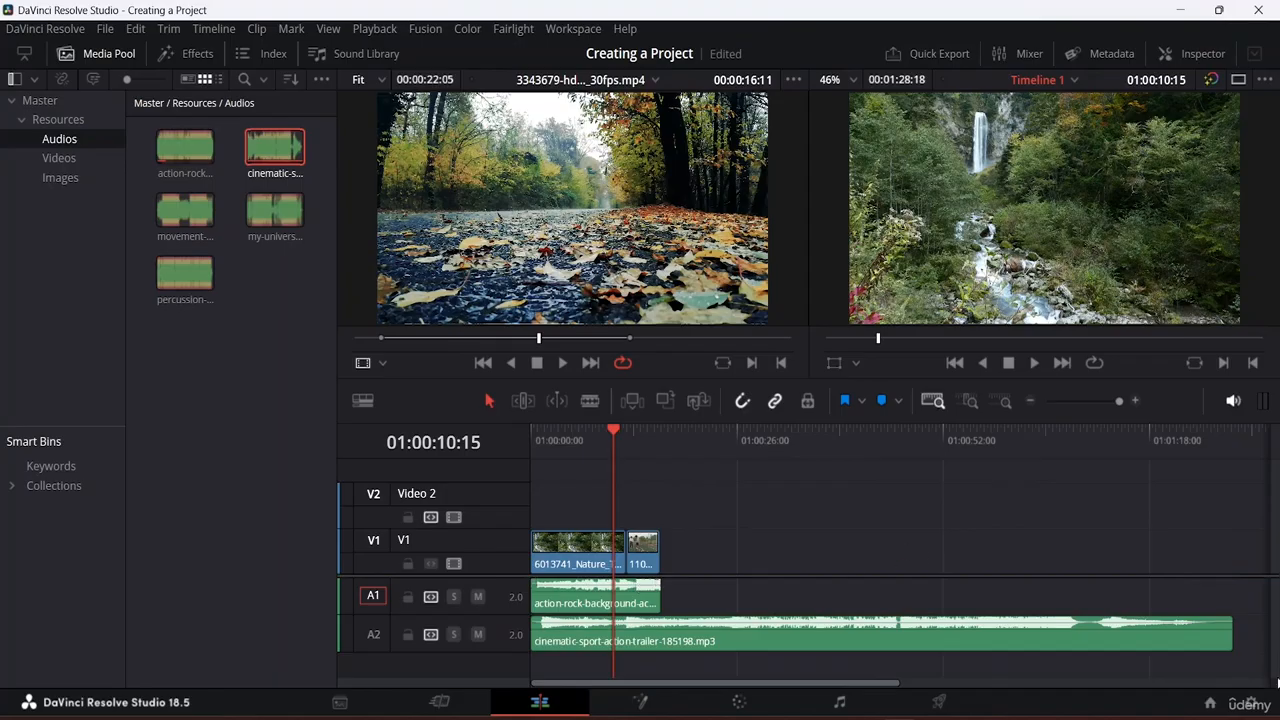
{"action": "left_click_drag", "start_coordinate": [1232, 628], "coordinate": [674, 675]}
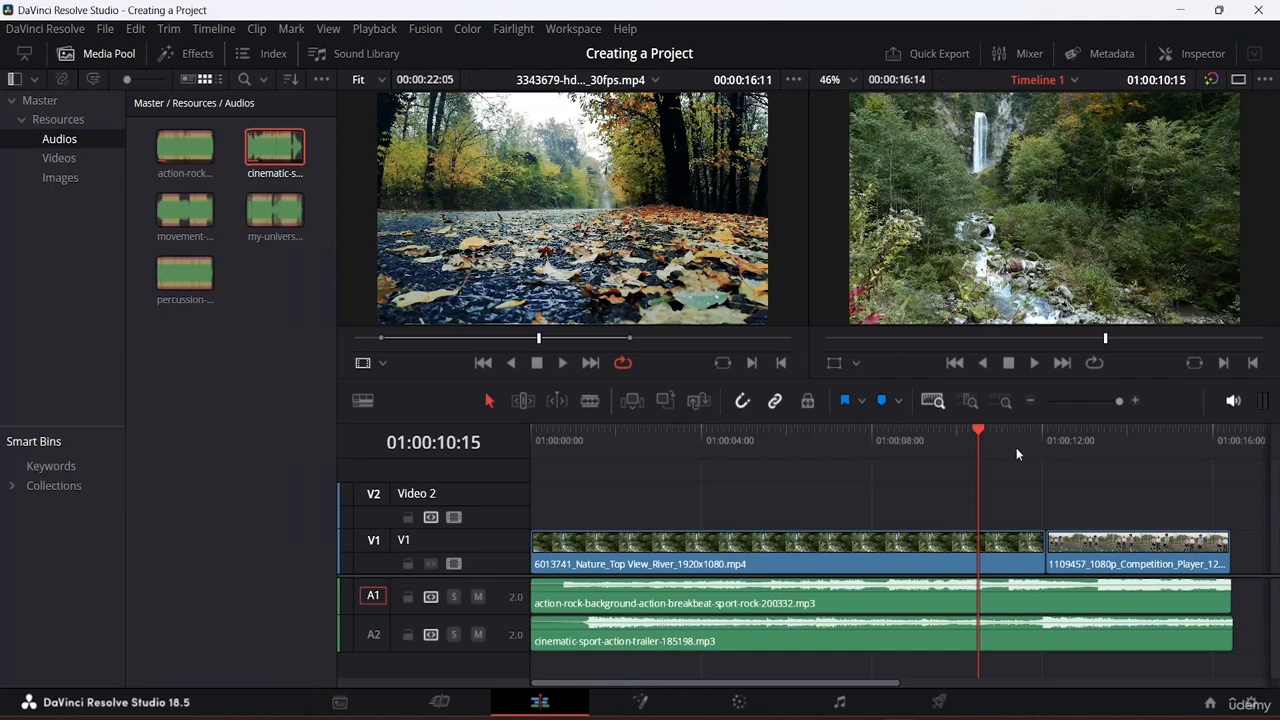
{"action": "key", "text": "space"}
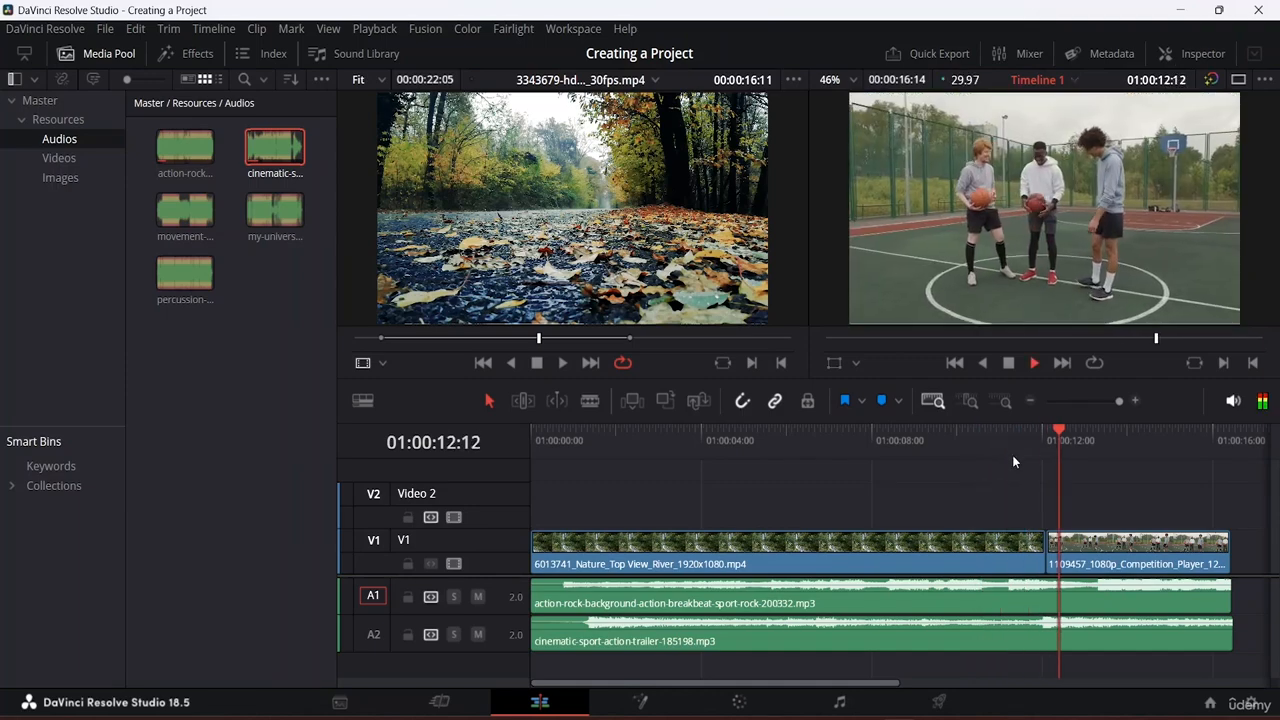
{"action": "key", "text": "space"}
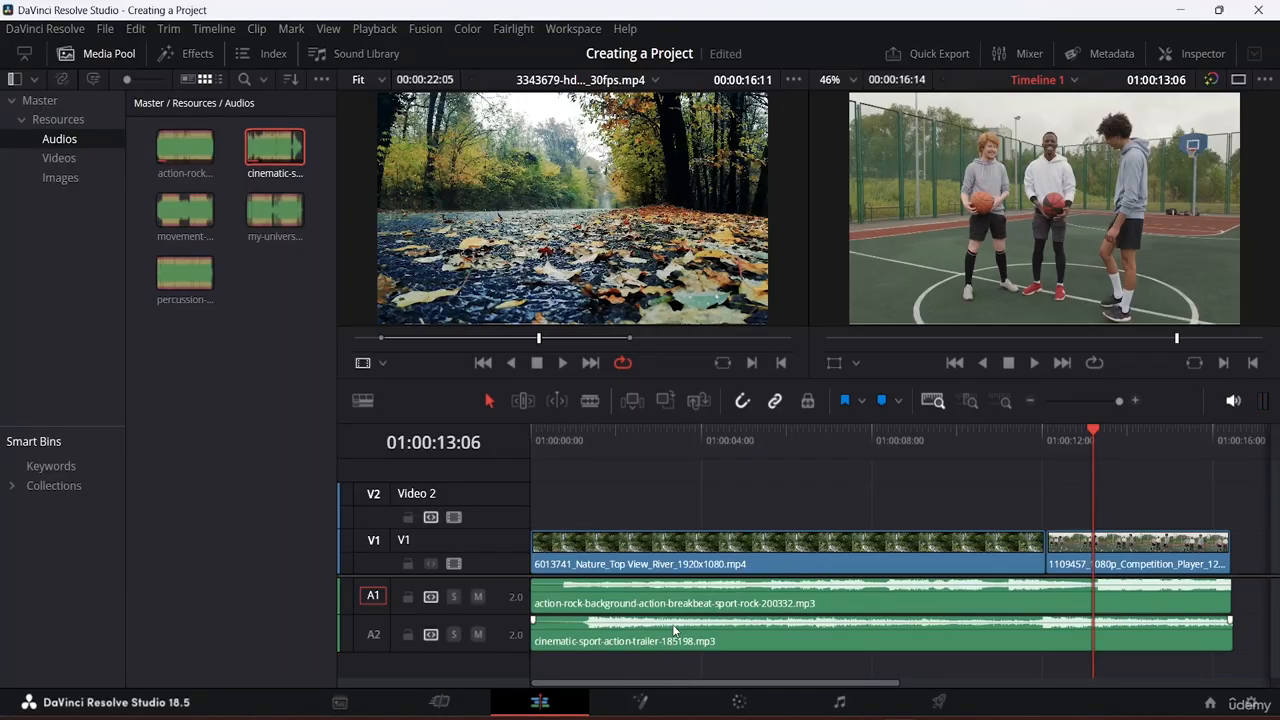
Step: Preview the edit with A1's action-rock music muted, then unmute A1
{"action": "left_click", "coordinate": [477, 597]}
{"action": "key", "text": "space"}
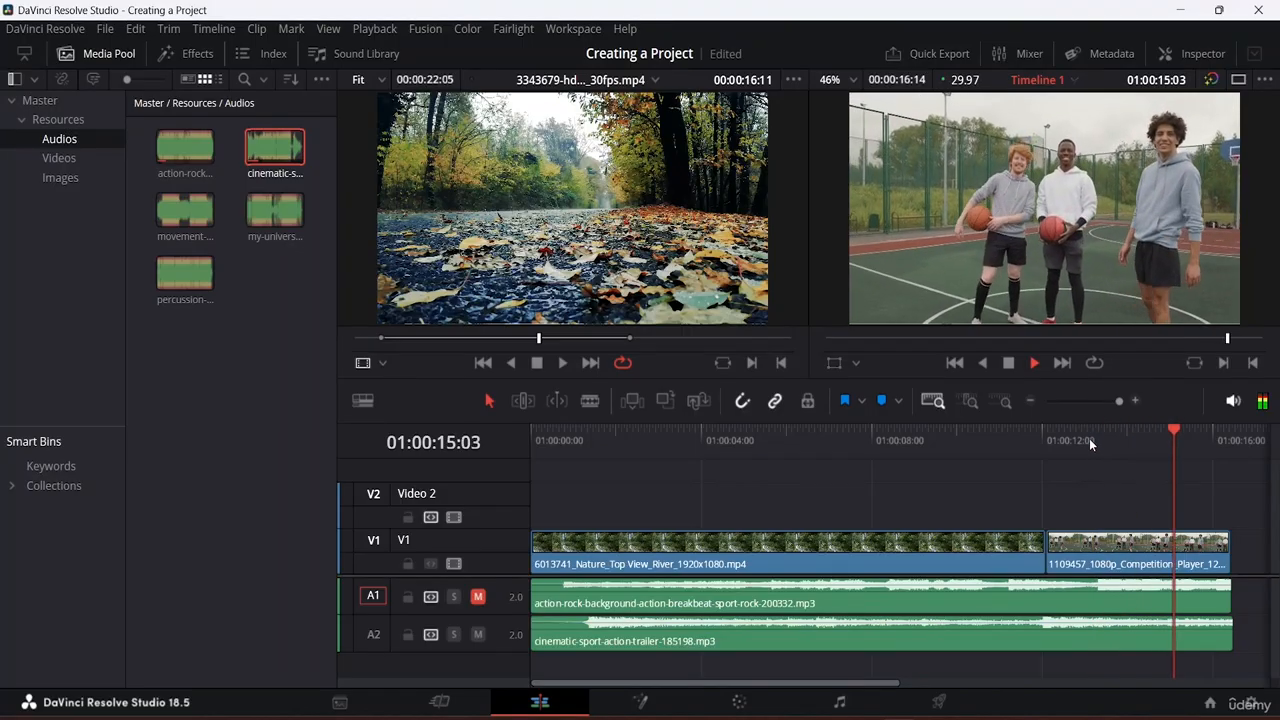
{"action": "key", "text": "space"}
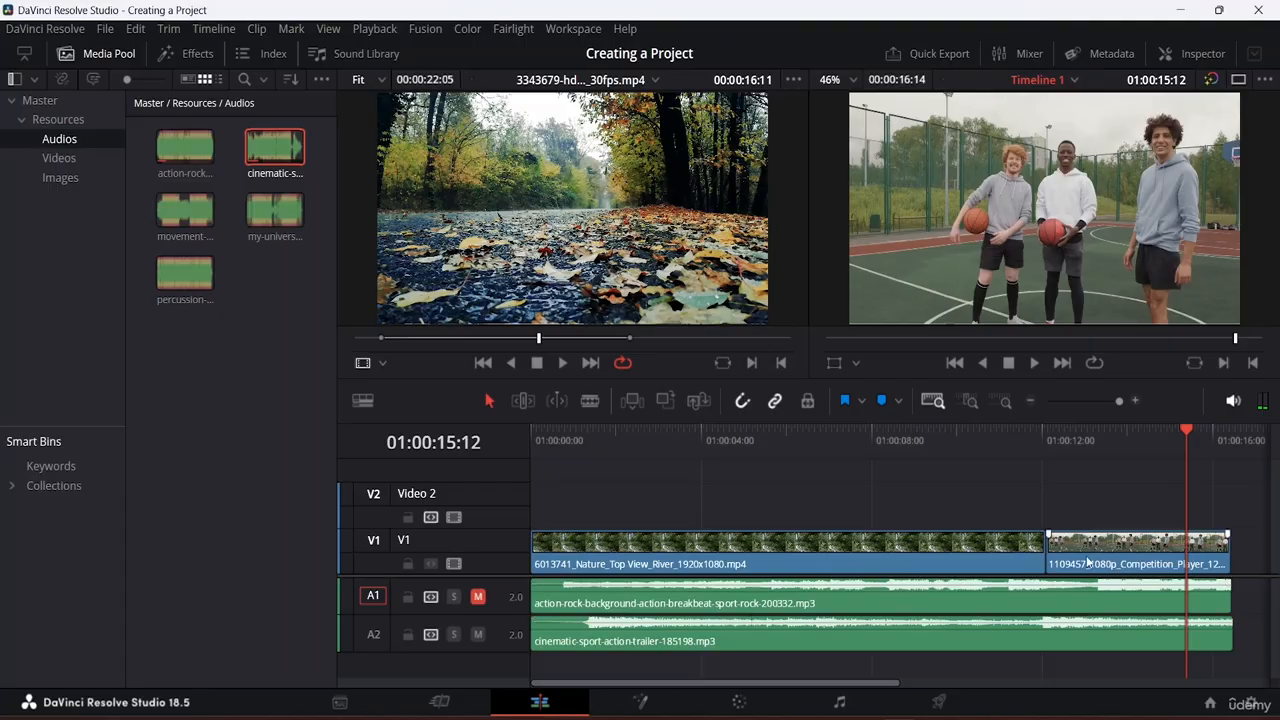
{"action": "left_click", "coordinate": [478, 597]}
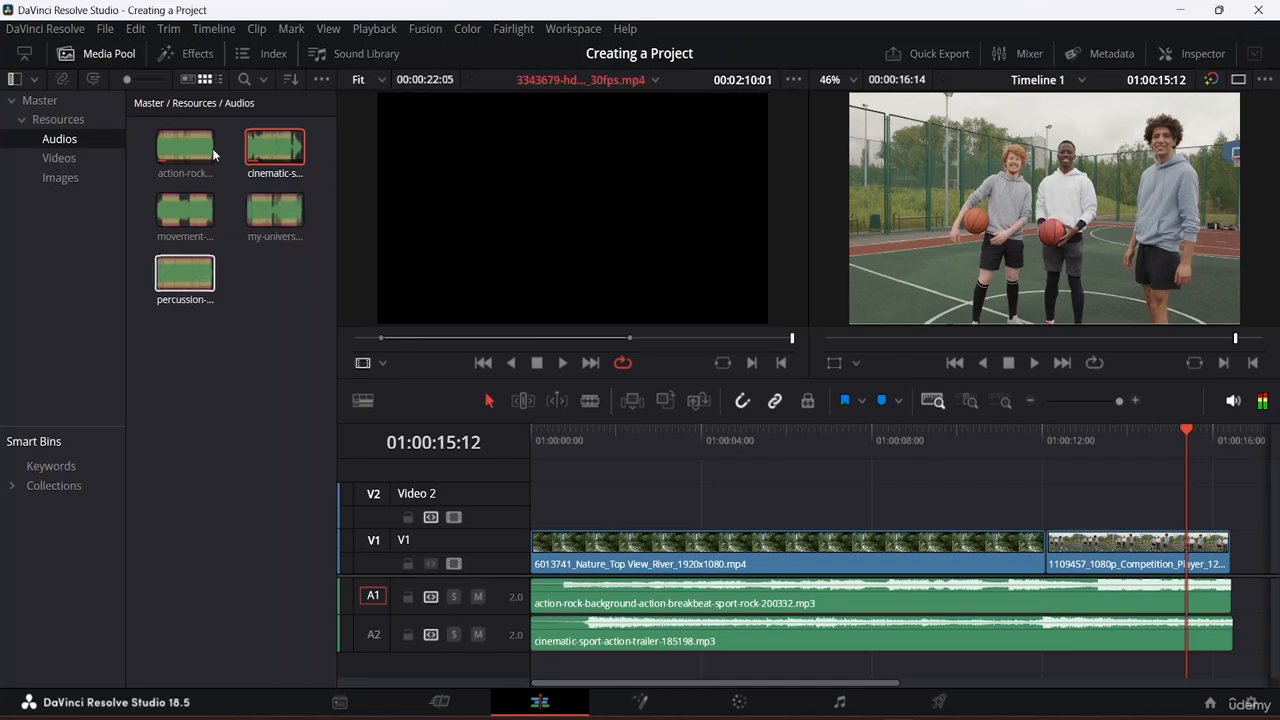
Step: Add the movement-200697 music on A3, trim it to end with the video, and enlarge the timeline
{"action": "left_click_drag", "start_coordinate": [190, 218], "coordinate": [547, 657]}
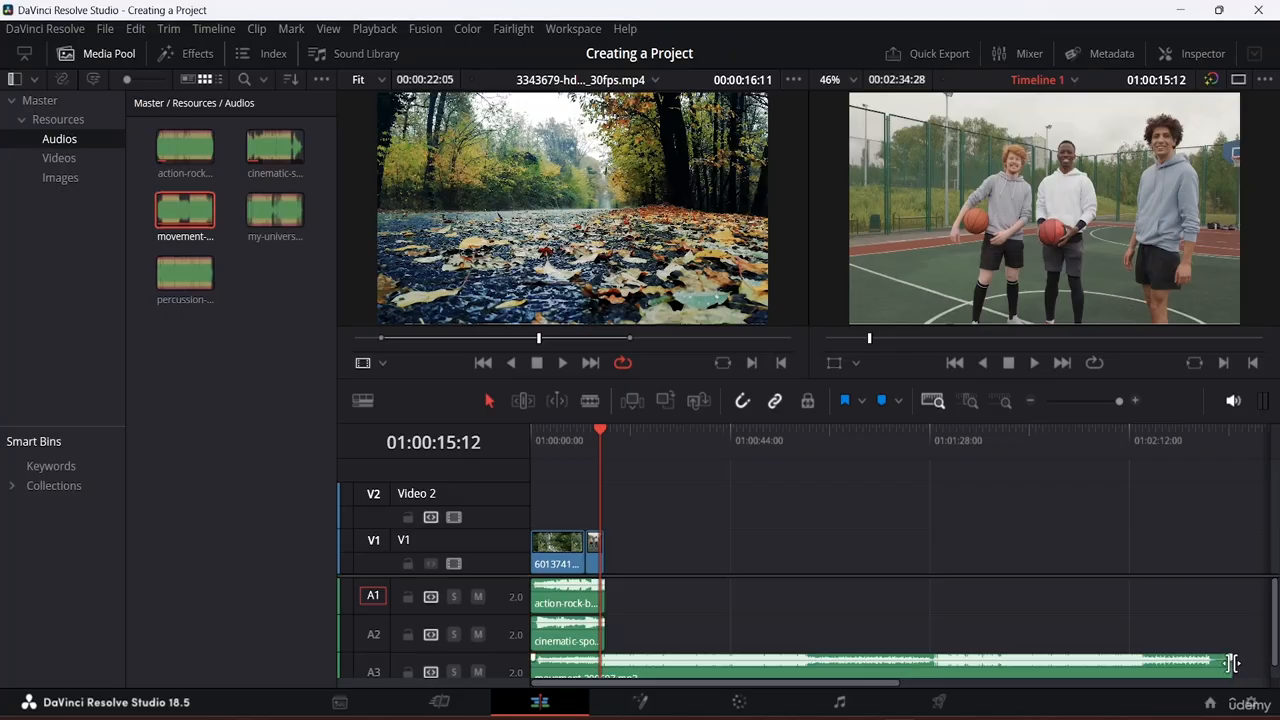
{"action": "left_click_drag", "start_coordinate": [1230, 658], "coordinate": [598, 665]}
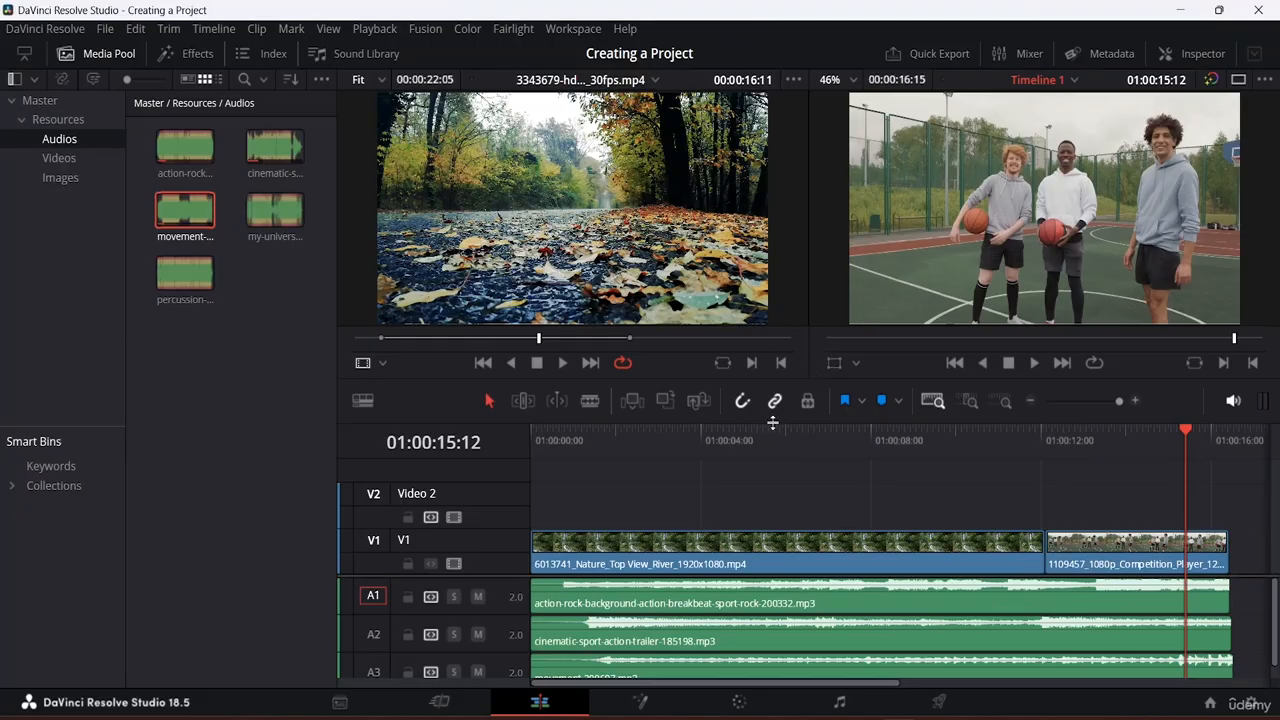
{"action": "left_click_drag", "start_coordinate": [770, 419], "coordinate": [789, 388]}
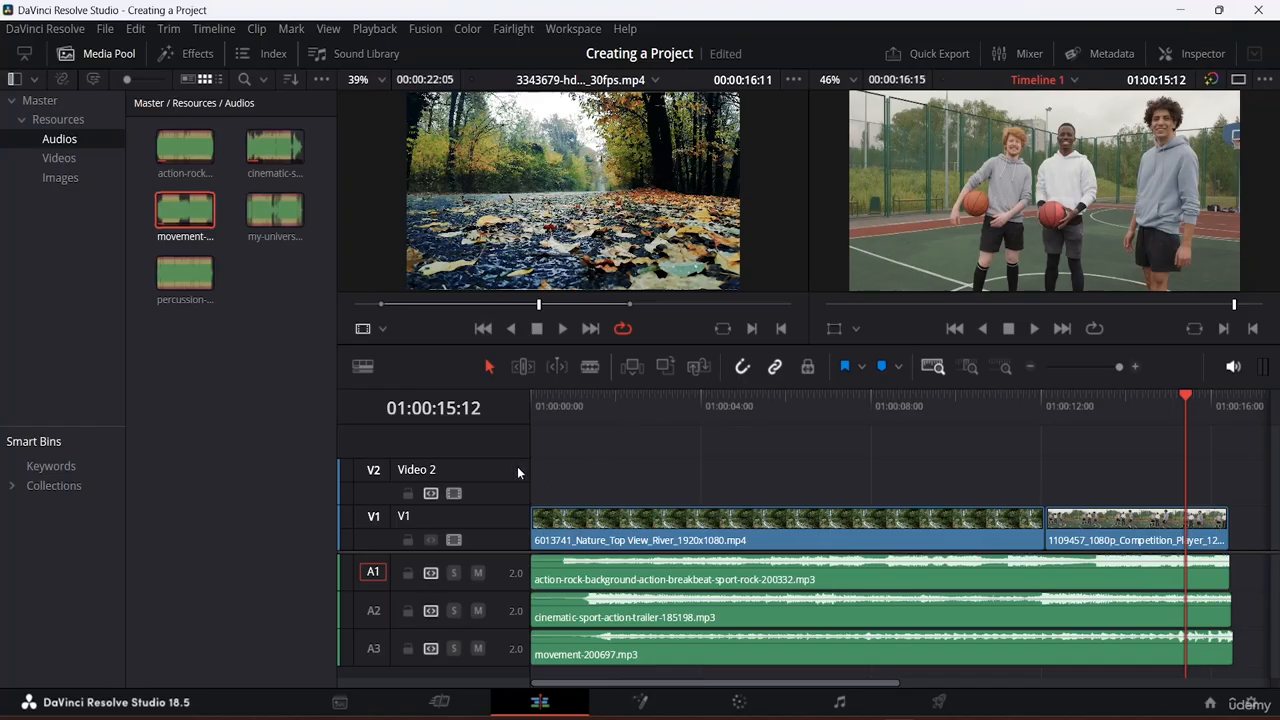
Step: Solo A3 and play the timeline from the start to hear only the movement music
{"action": "left_click", "coordinate": [455, 648]}
{"action": "left_click_drag", "start_coordinate": [1183, 400], "coordinate": [531, 398]}
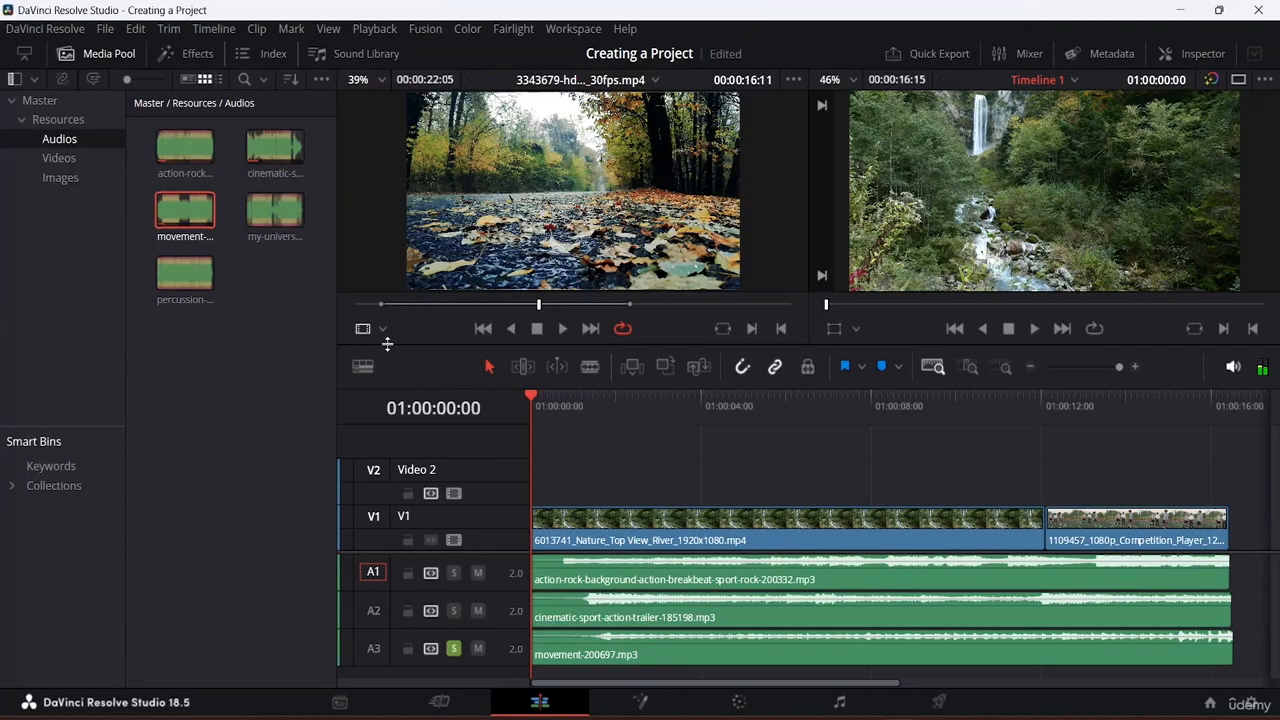
{"action": "key", "text": "space"}
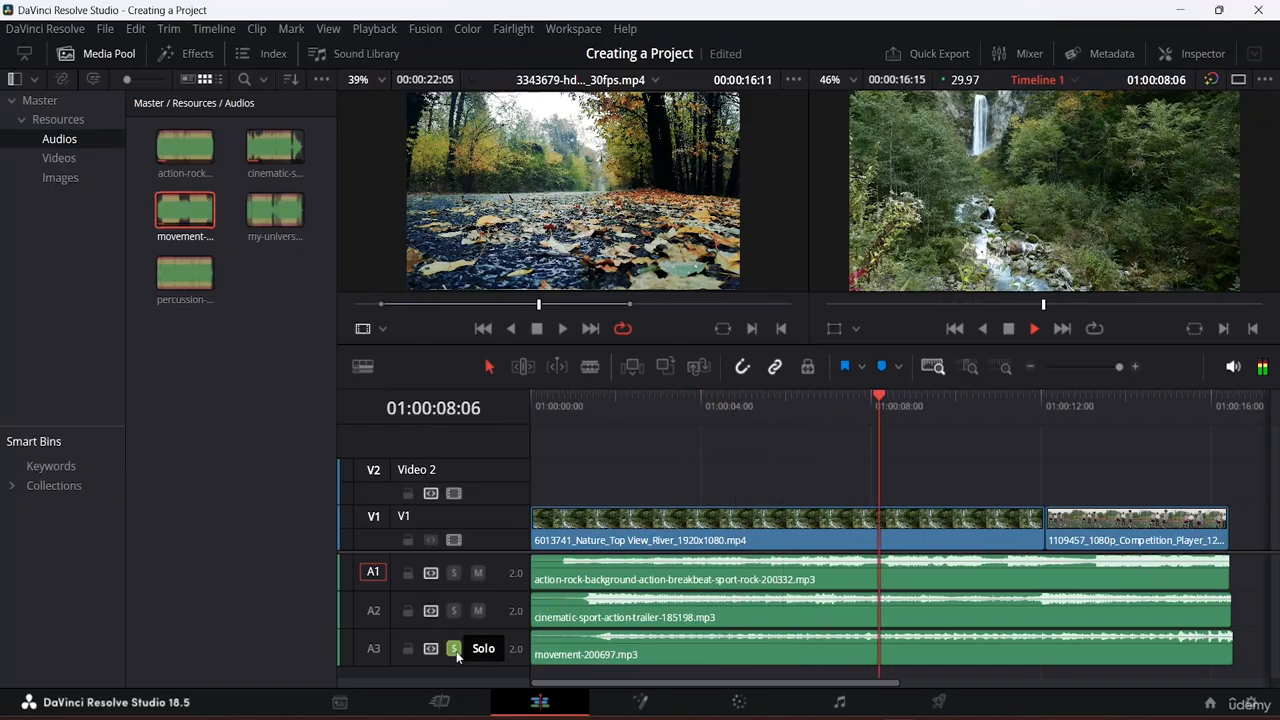
{"action": "key", "text": "space"}
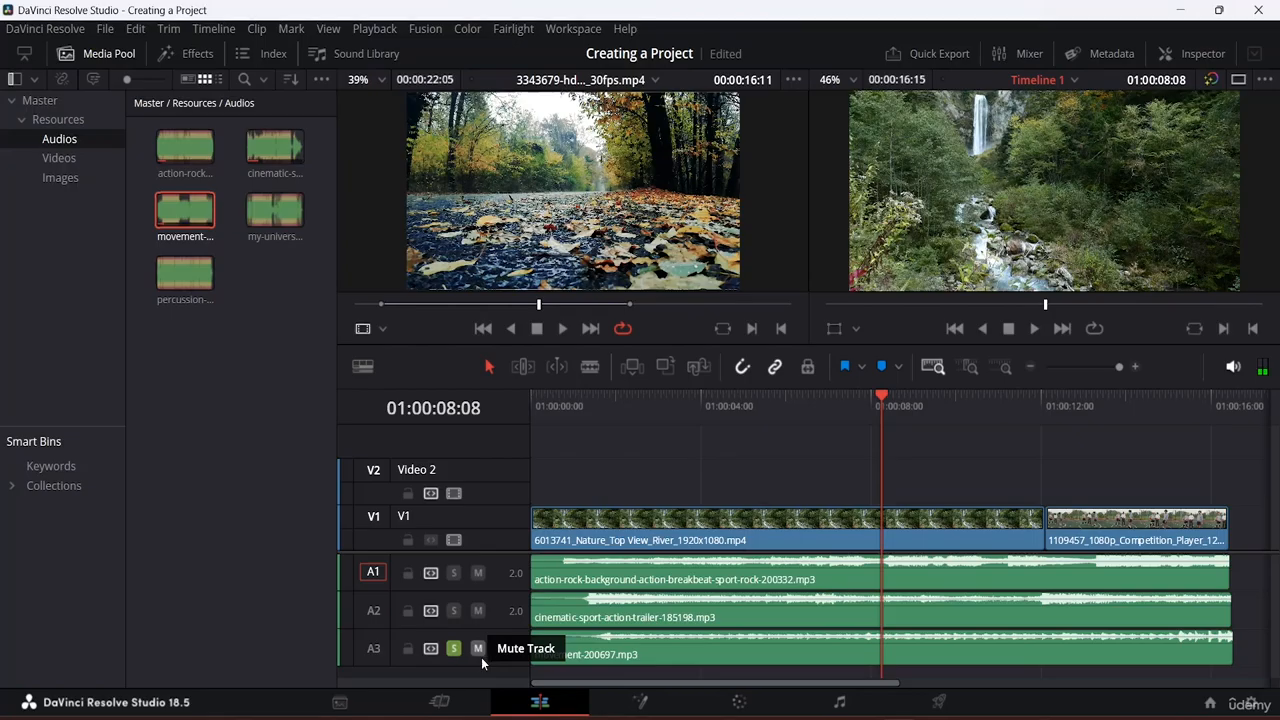
Step: Lock A3 and select its movement clip, then unsolo and unlock the track
{"action": "left_click", "coordinate": [408, 649]}
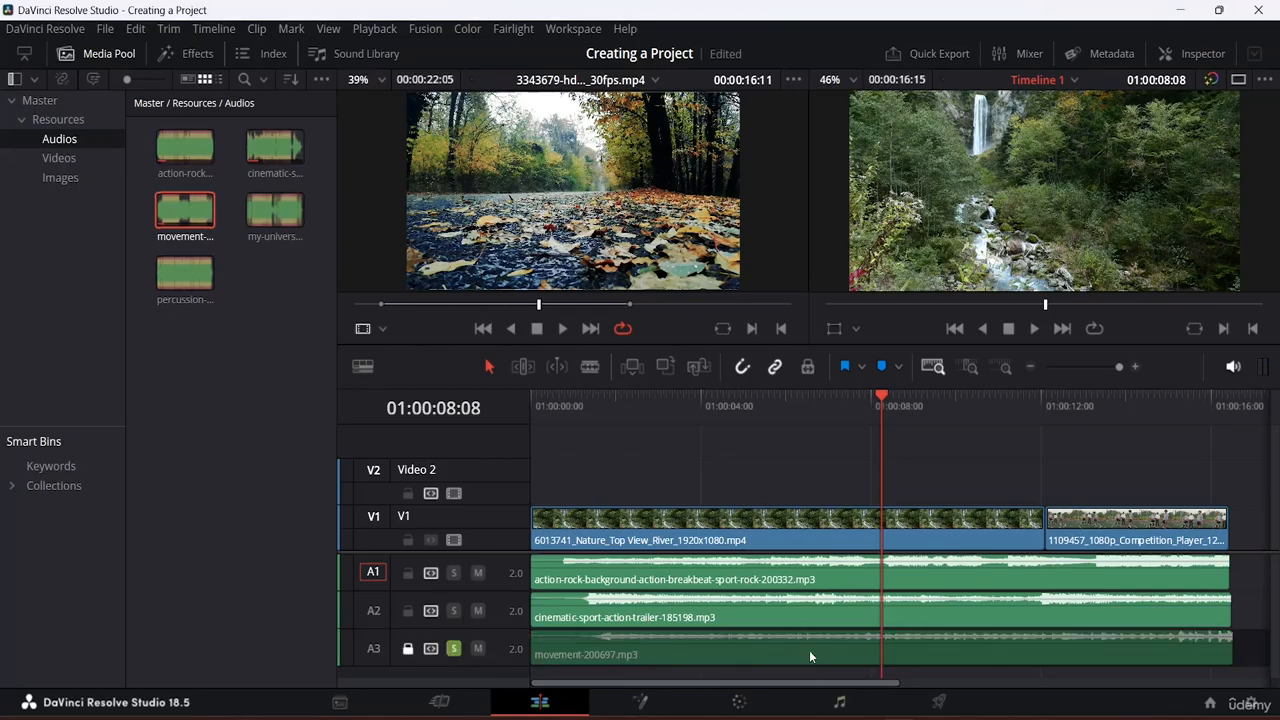
{"action": "left_click", "coordinate": [910, 635]}
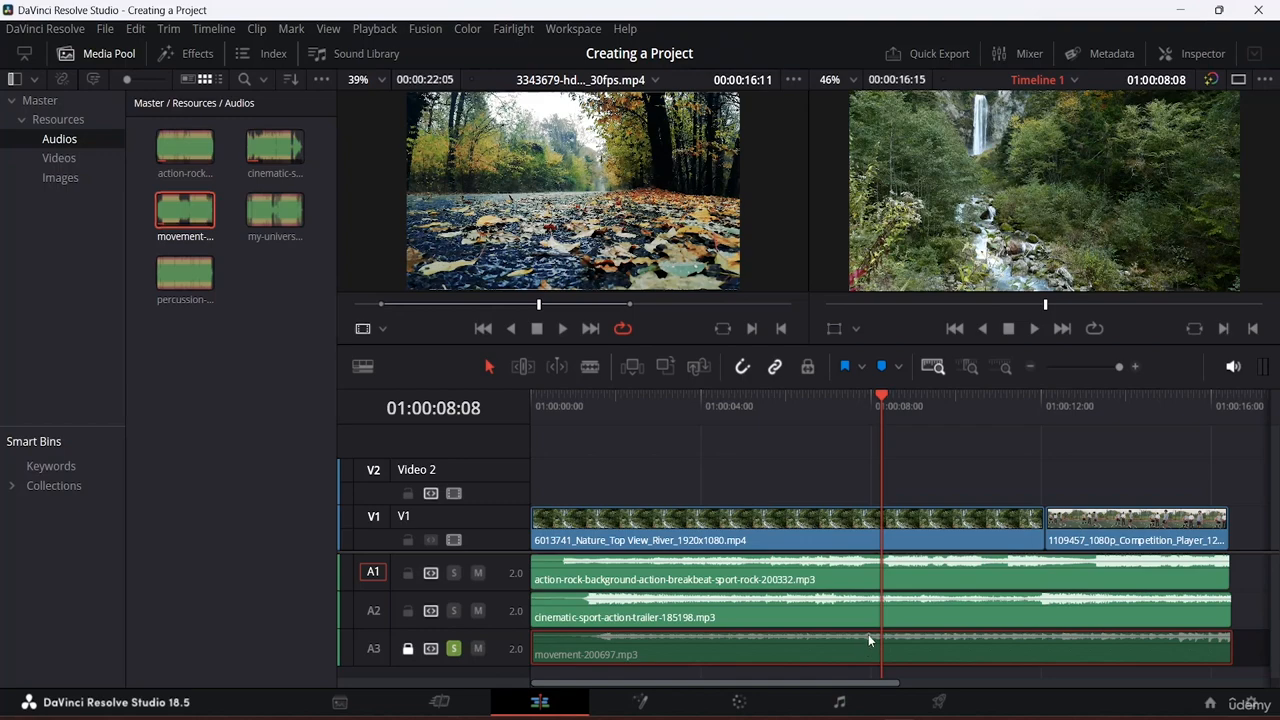
{"action": "left_click", "coordinate": [453, 649]}
{"action": "left_click", "coordinate": [407, 648]}
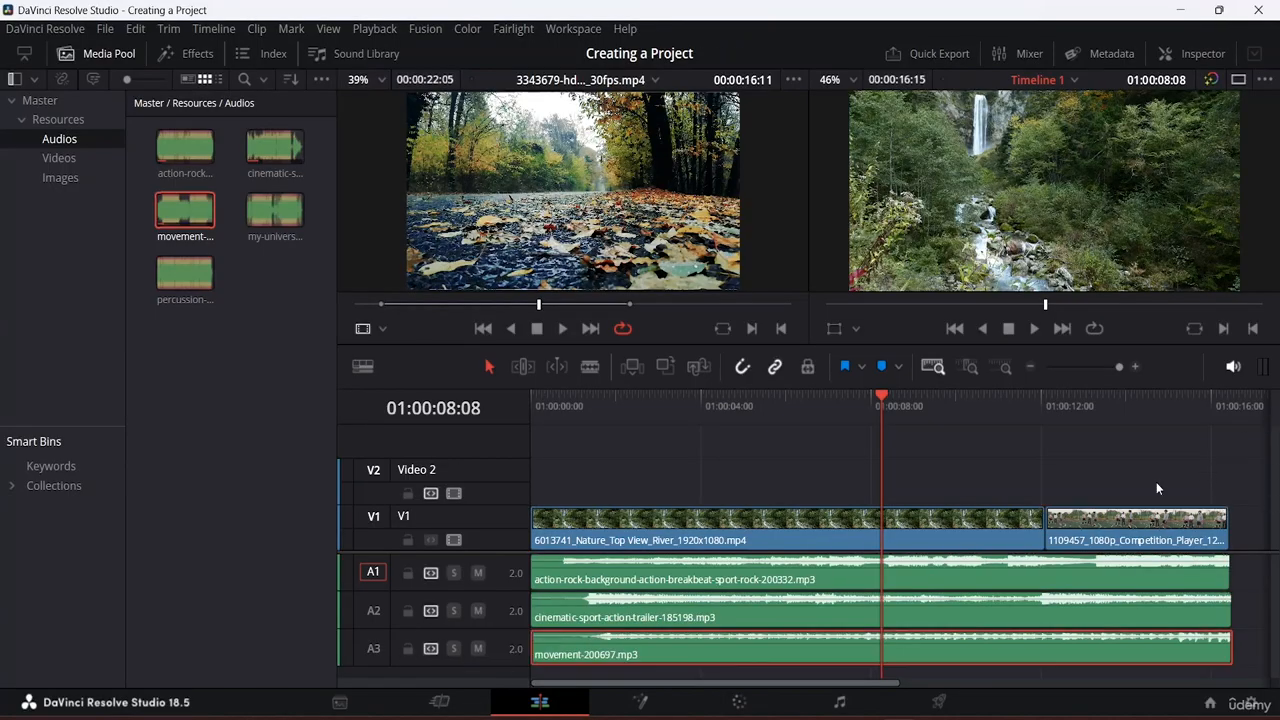
Step: Select the river clip, make V1 and A1 taller, then rebalance the V1 and V2 heights
{"action": "left_click", "coordinate": [645, 521]}
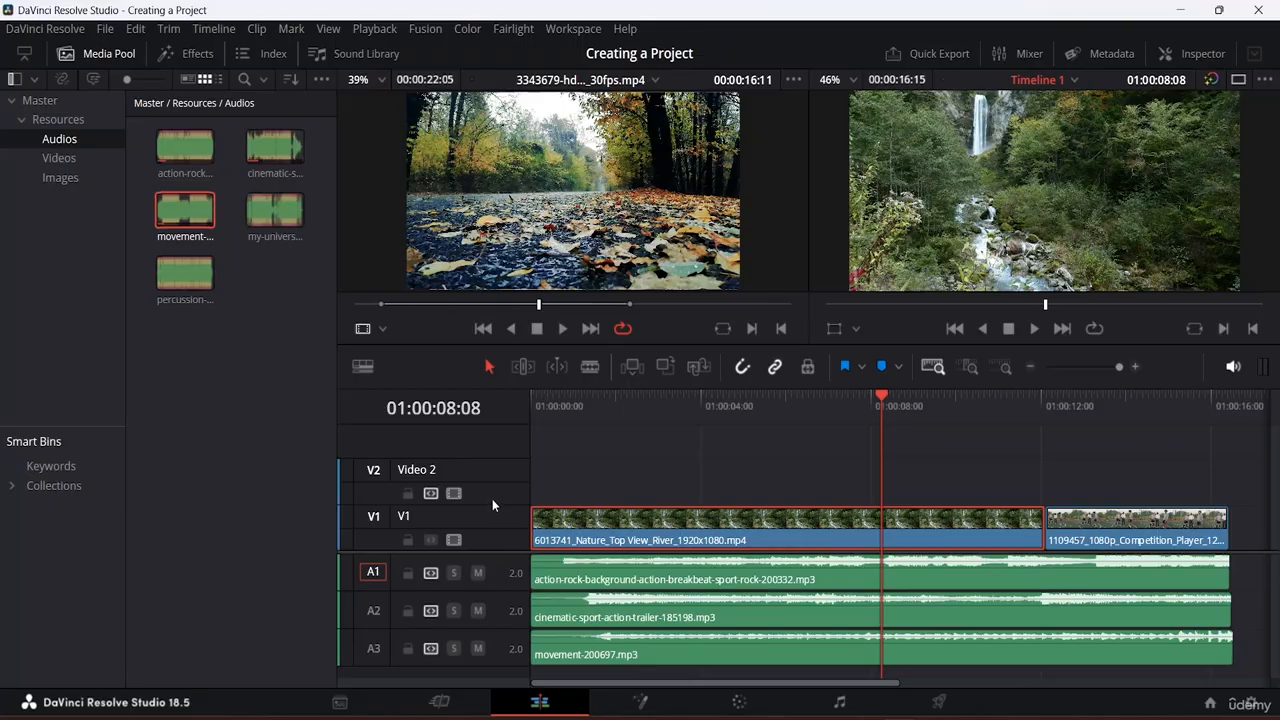
{"action": "left_click_drag", "start_coordinate": [488, 504], "coordinate": [502, 472]}
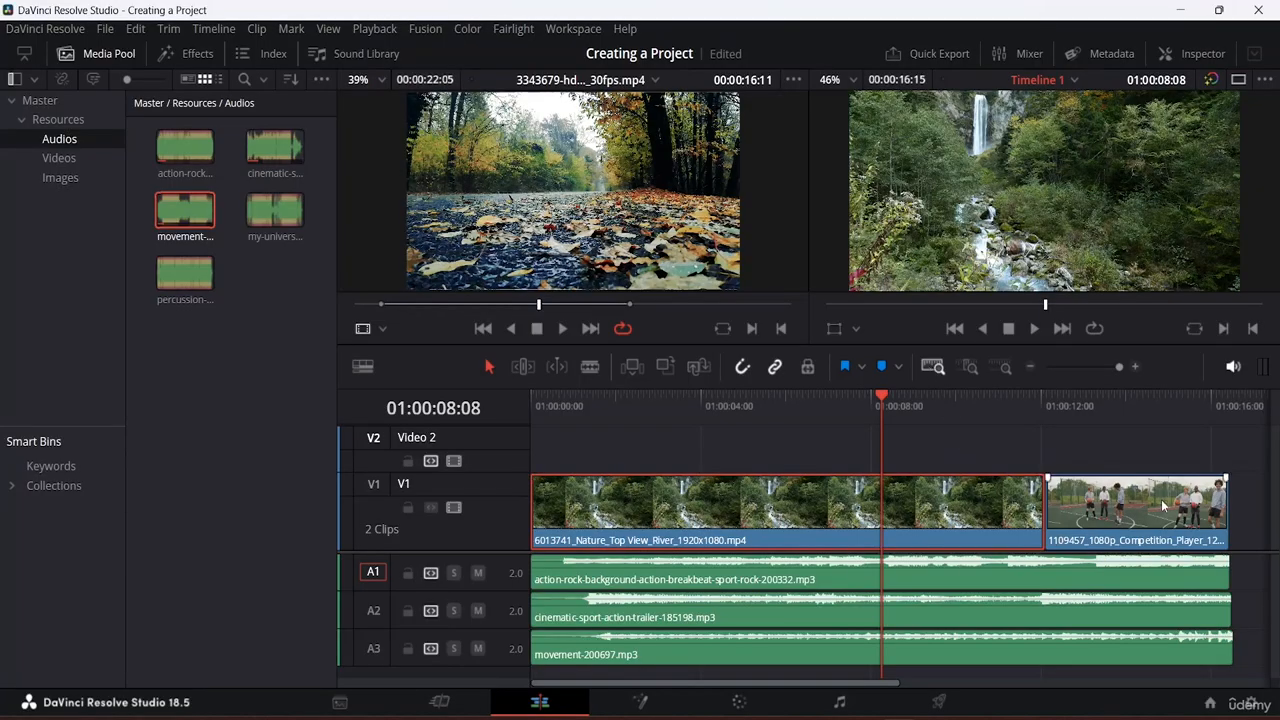
{"action": "left_click_drag", "start_coordinate": [450, 593], "coordinate": [461, 629]}
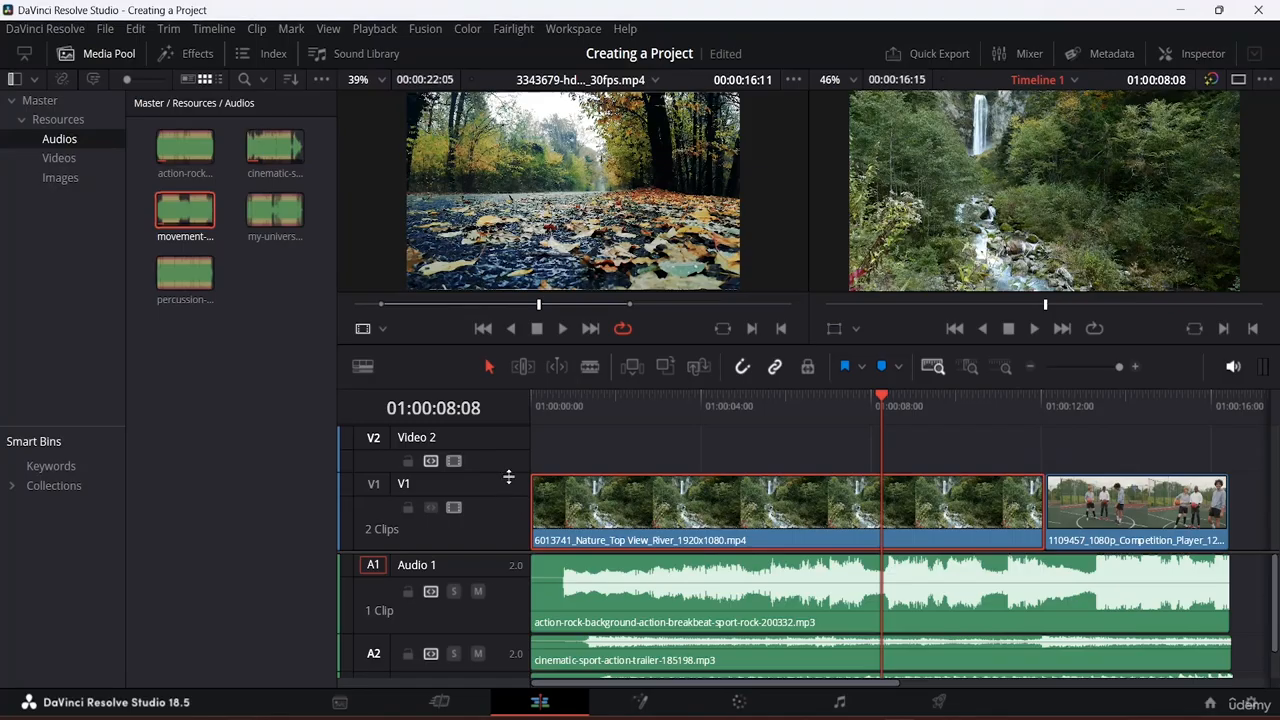
{"action": "mouse_move", "coordinate": [507, 472]}
{"action": "left_mouse_down"}
{"action": "mouse_move", "coordinate": [511, 528]}
{"action": "mouse_move", "coordinate": [513, 496]}
{"action": "left_mouse_up"}
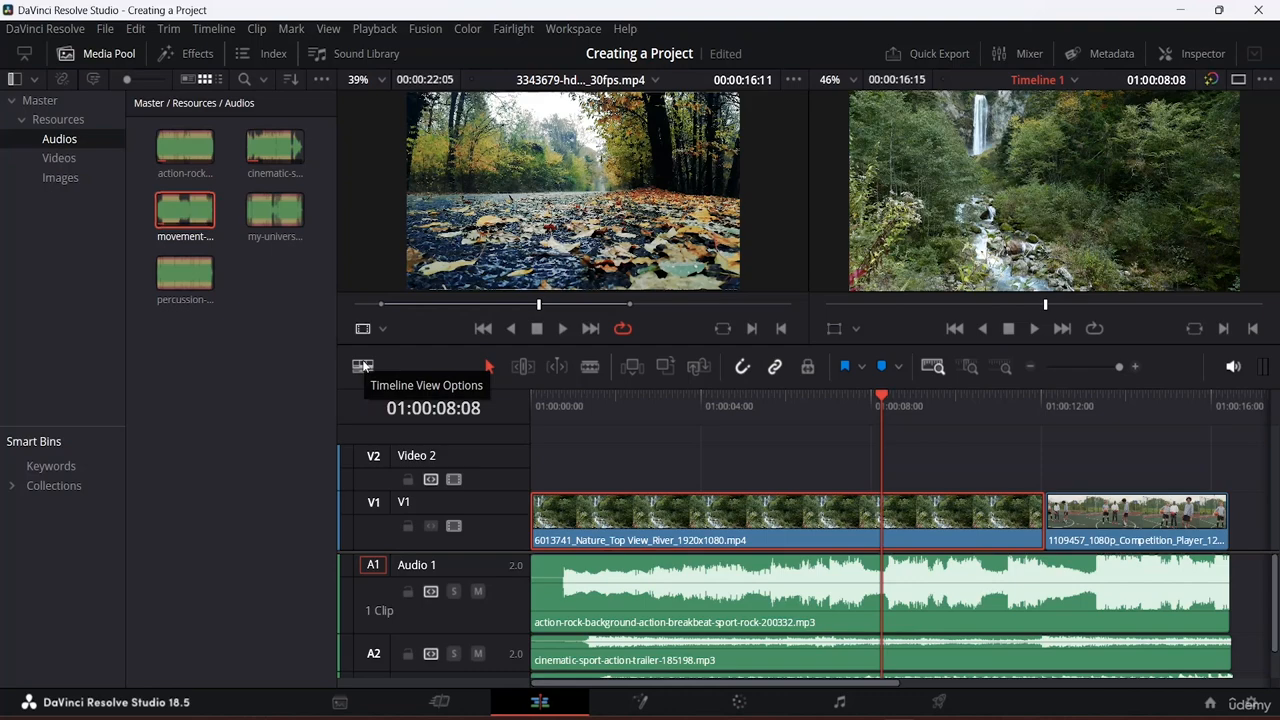
Step: Turn Stacked Timelines on in Timeline View Options and toggle Subtitle Tracks display
{"action": "left_click", "coordinate": [363, 366]}
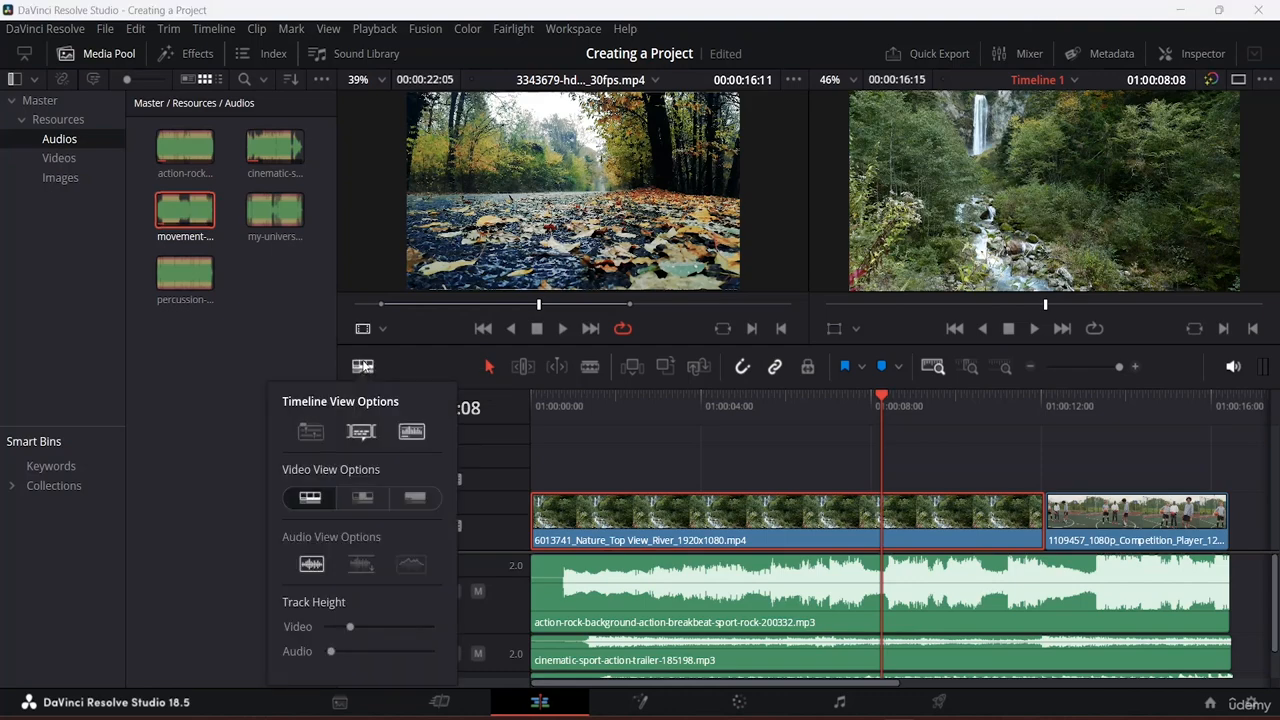
{"action": "left_click", "coordinate": [311, 431]}
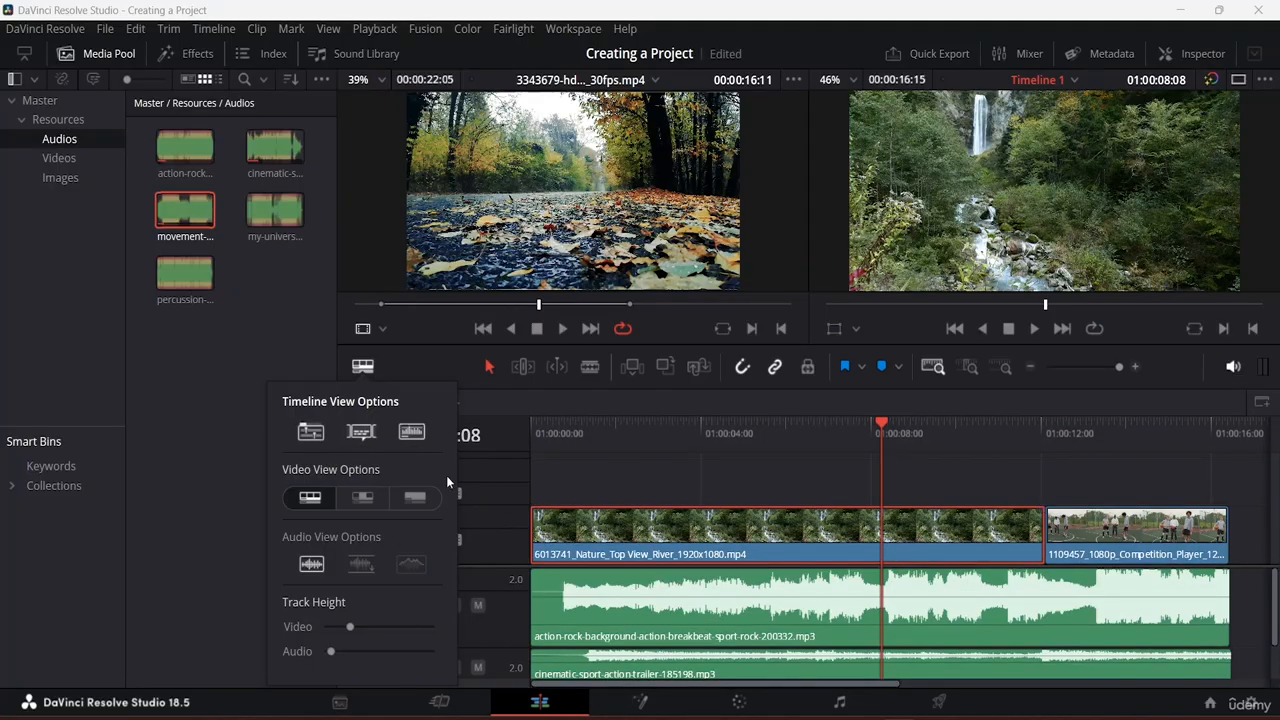
{"action": "left_click", "coordinate": [316, 435]}
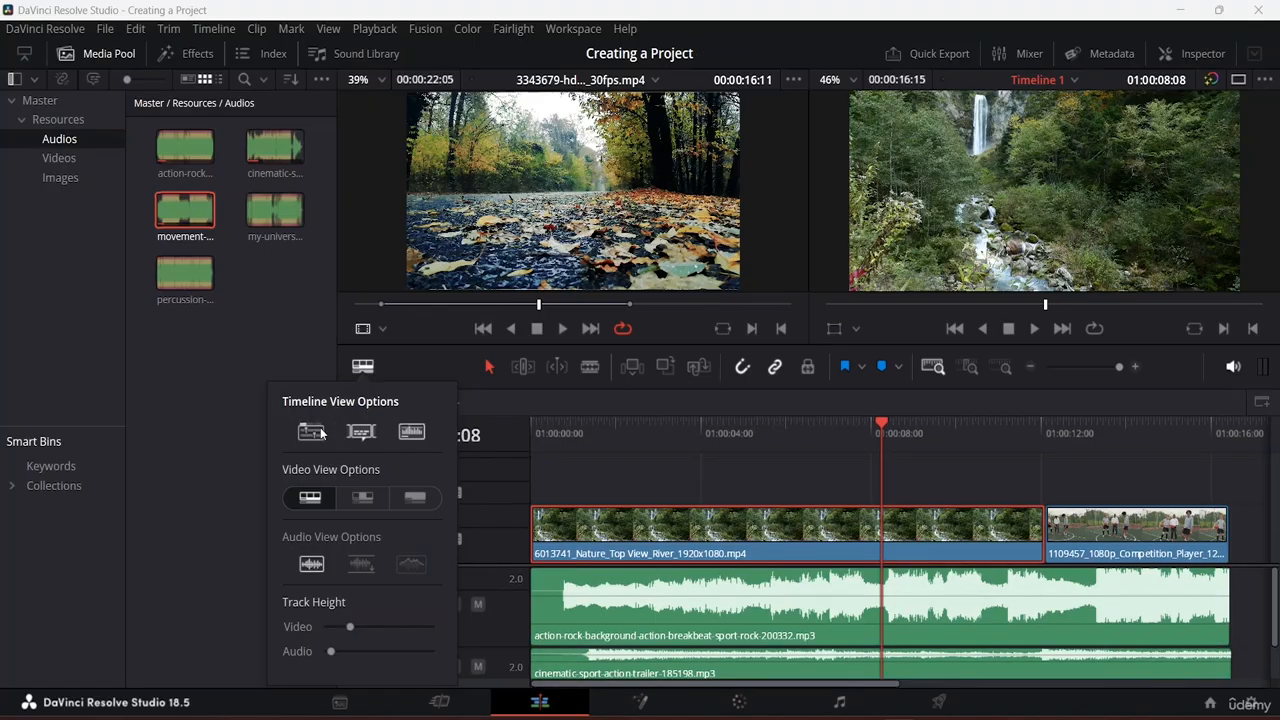
{"action": "left_click", "coordinate": [321, 433]}
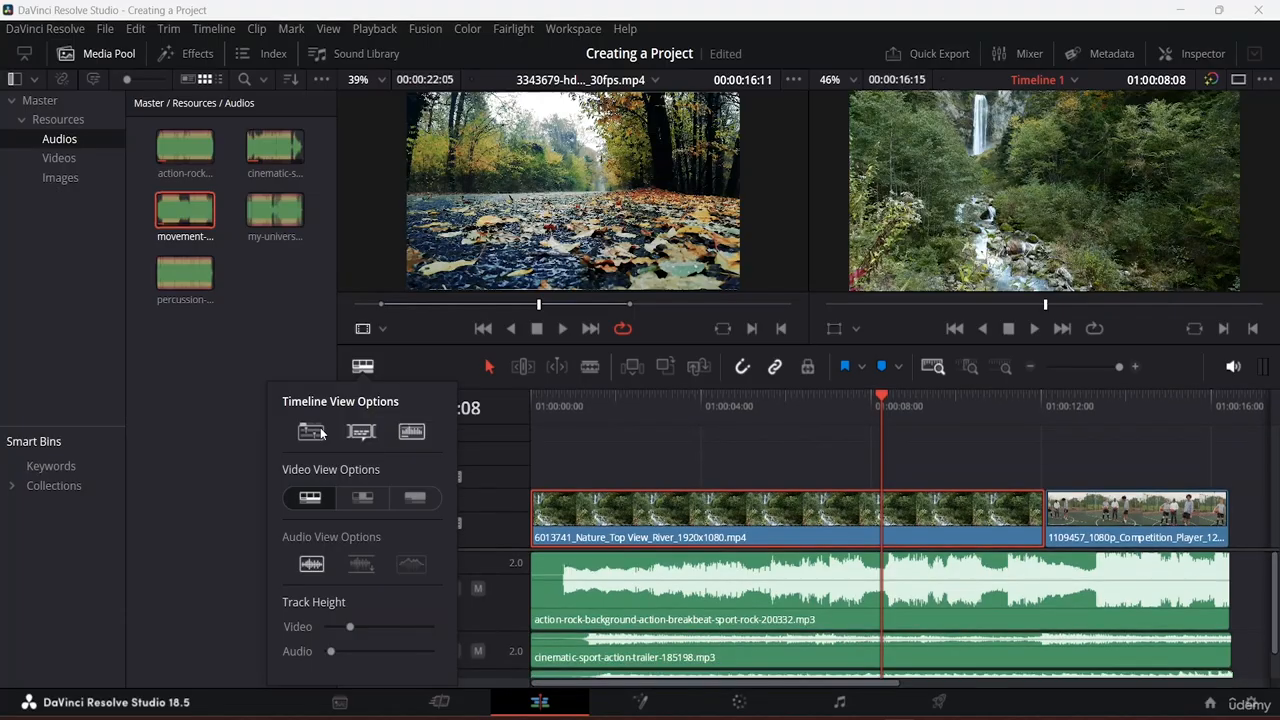
{"action": "left_click", "coordinate": [321, 433]}
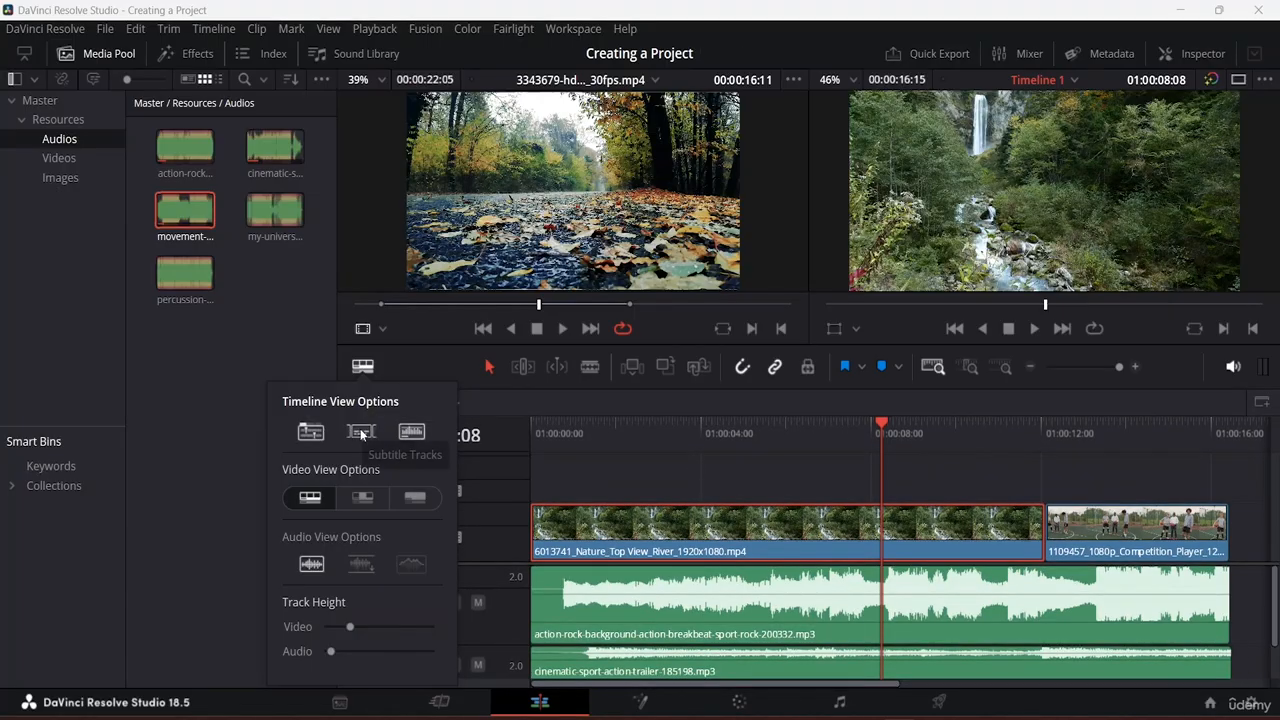
{"action": "left_click", "coordinate": [361, 435]}
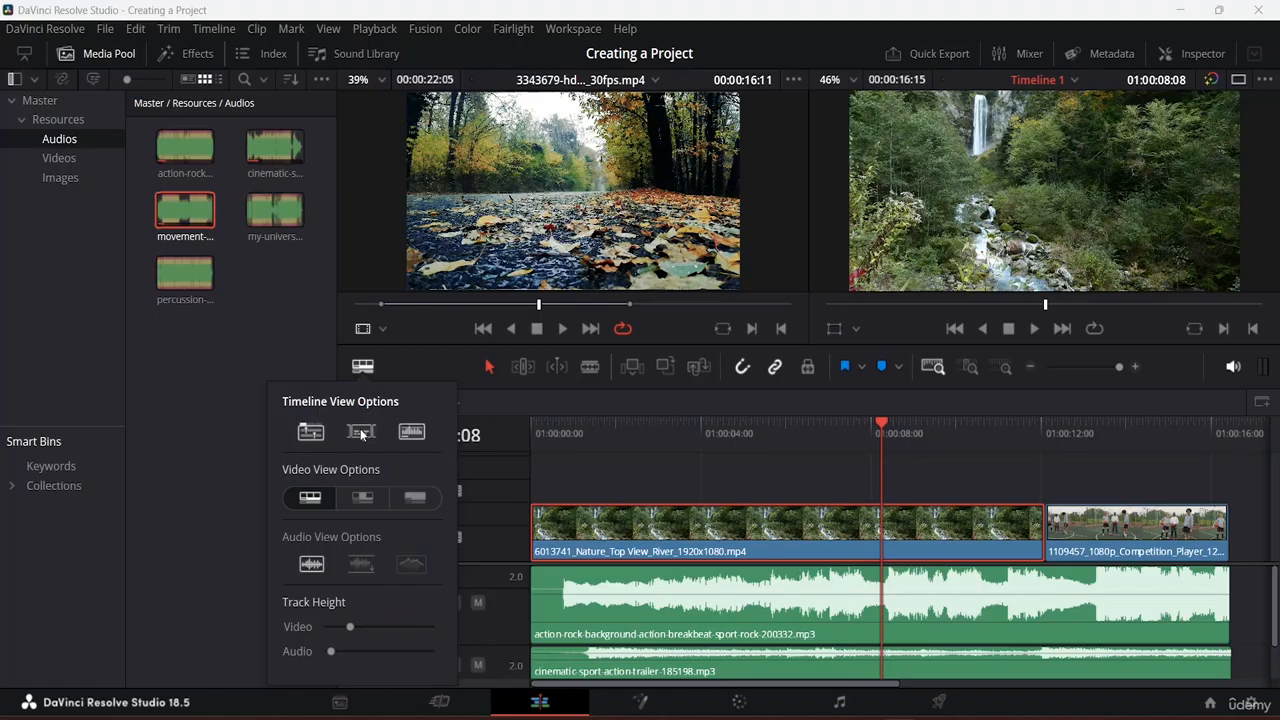
Step: Hide audio waveforms on the clips, then show them again
{"action": "left_click", "coordinate": [413, 432]}
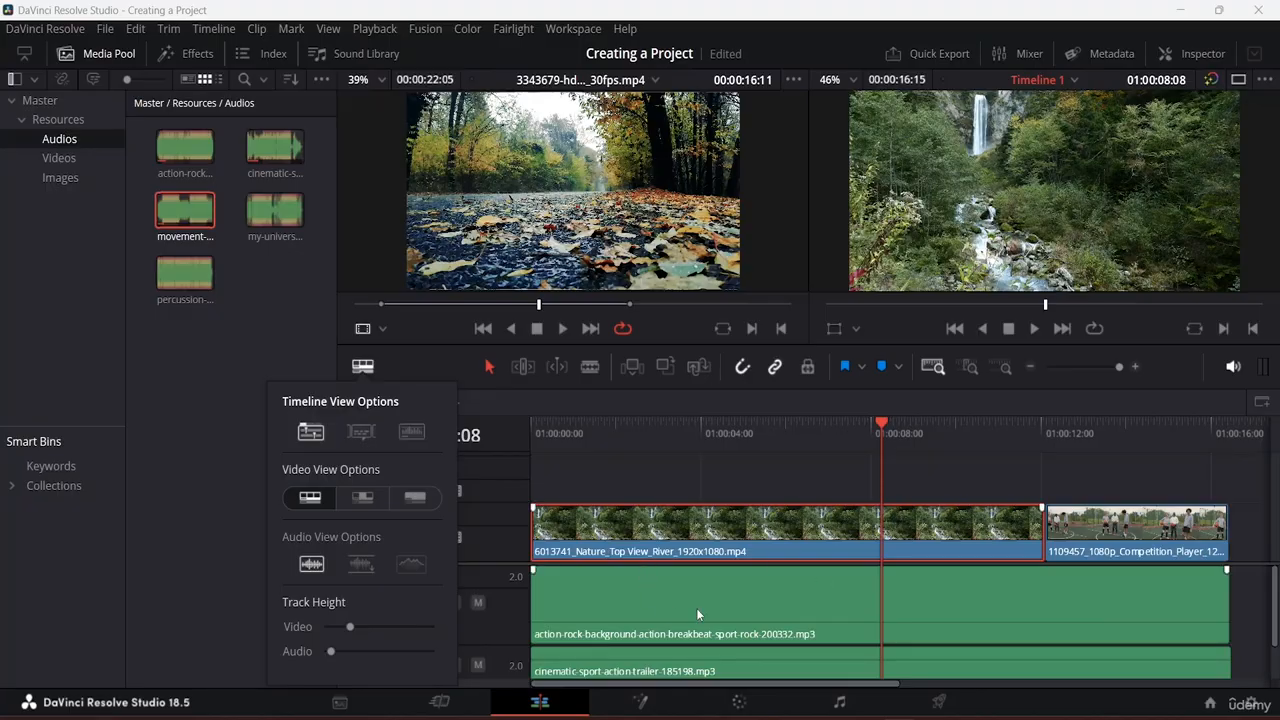
{"action": "scroll", "coordinate": [900, 595], "scroll_direction": "down", "scroll_amount": 2}
{"action": "scroll", "coordinate": [896, 586], "scroll_direction": "up", "scroll_amount": 2}
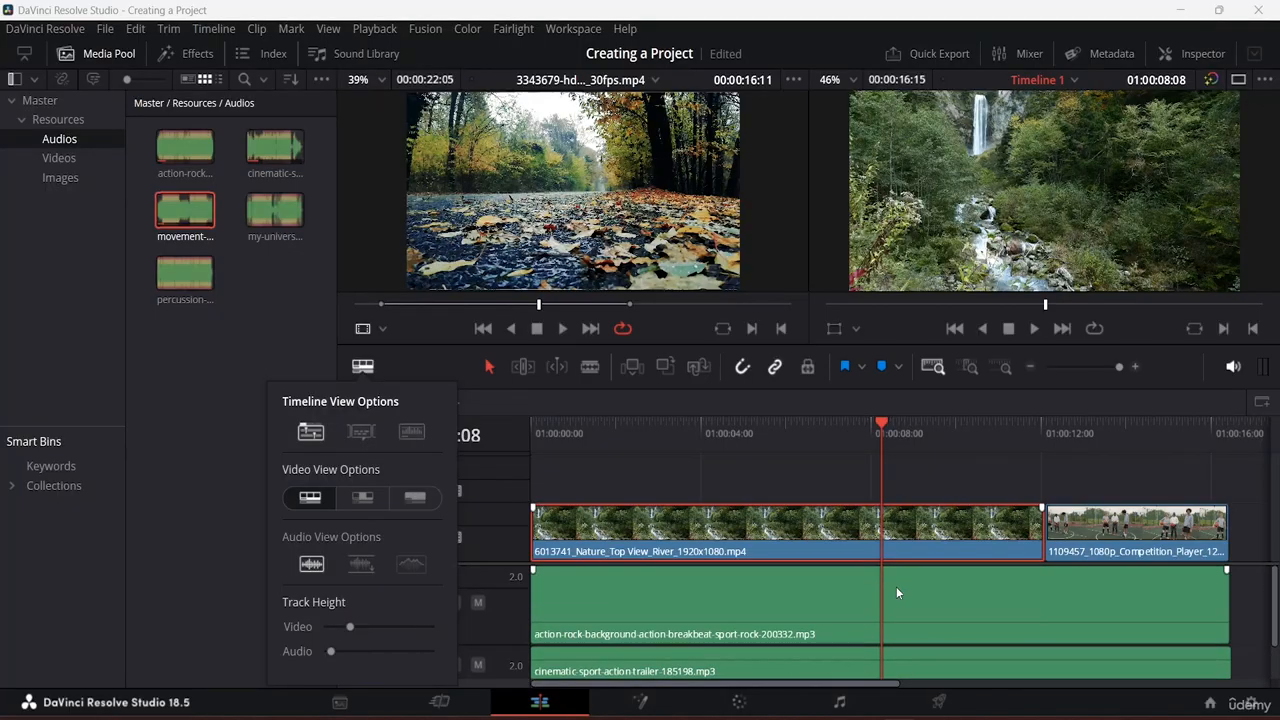
{"action": "left_click", "coordinate": [411, 433]}
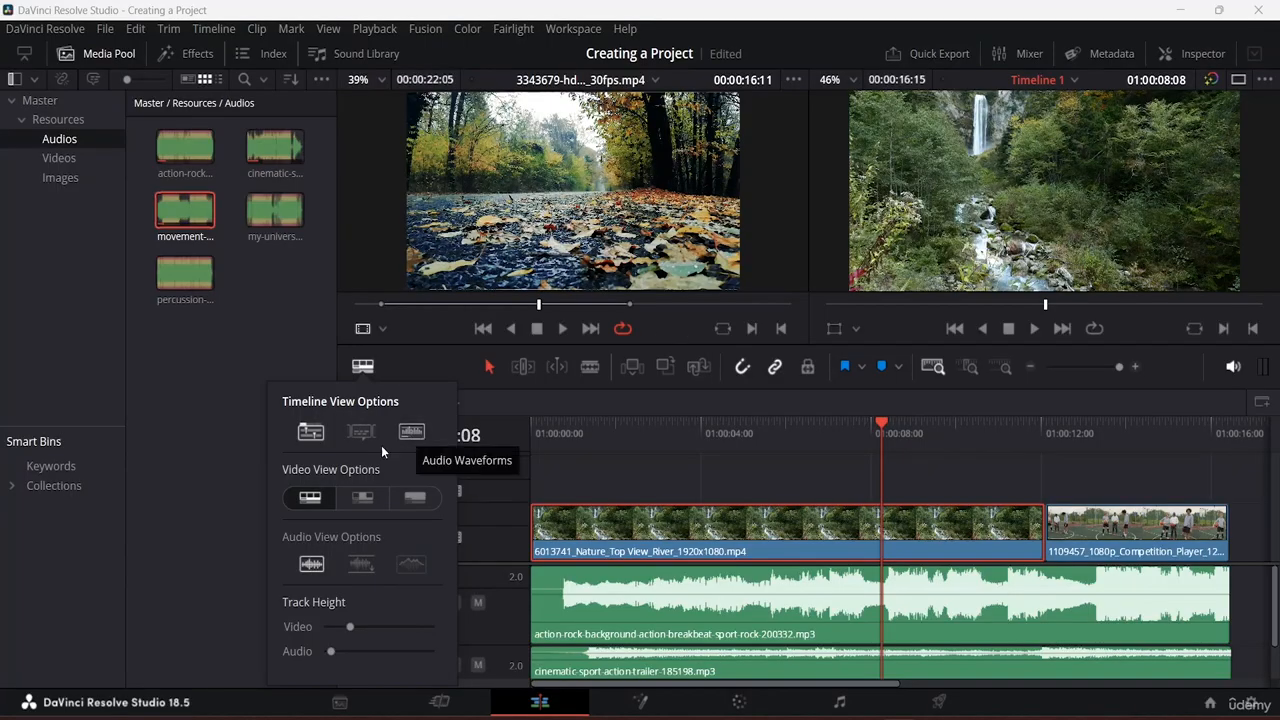
Step: Keep stacked timelines on, try Simple and plain-bar video views, then choose Film Strip view
{"action": "left_click", "coordinate": [312, 432]}
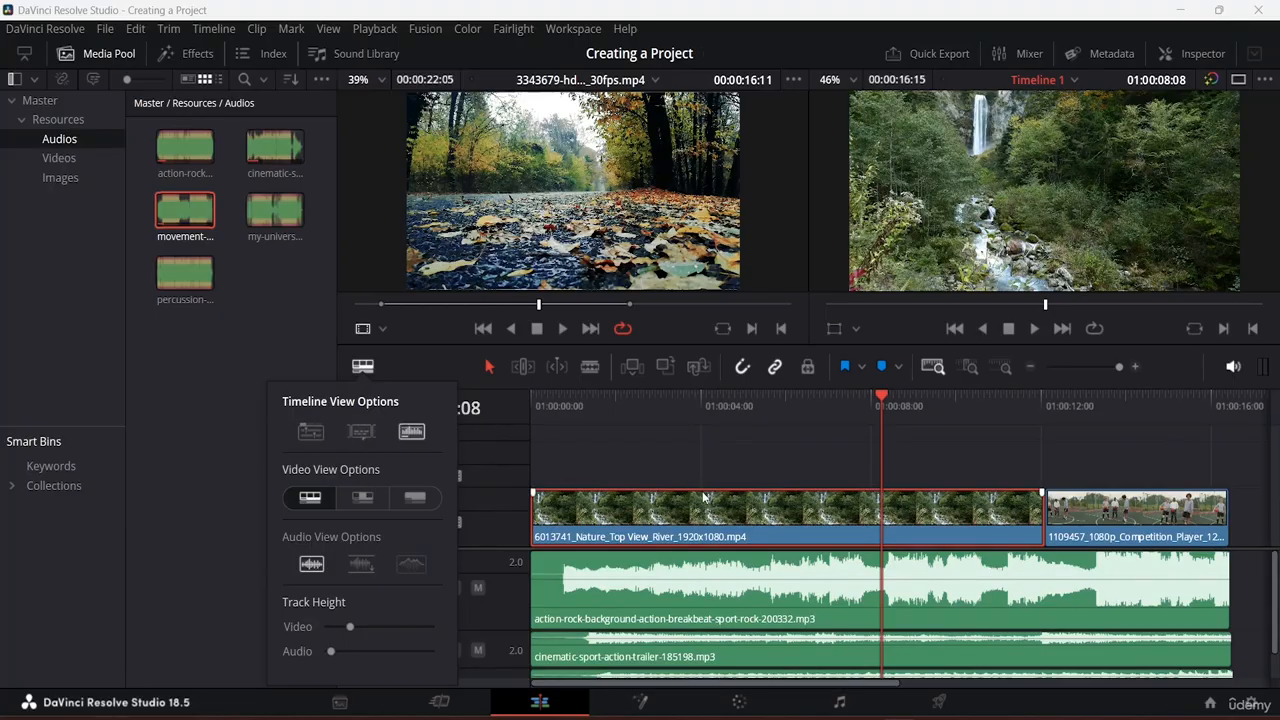
{"action": "left_click", "coordinate": [308, 434]}
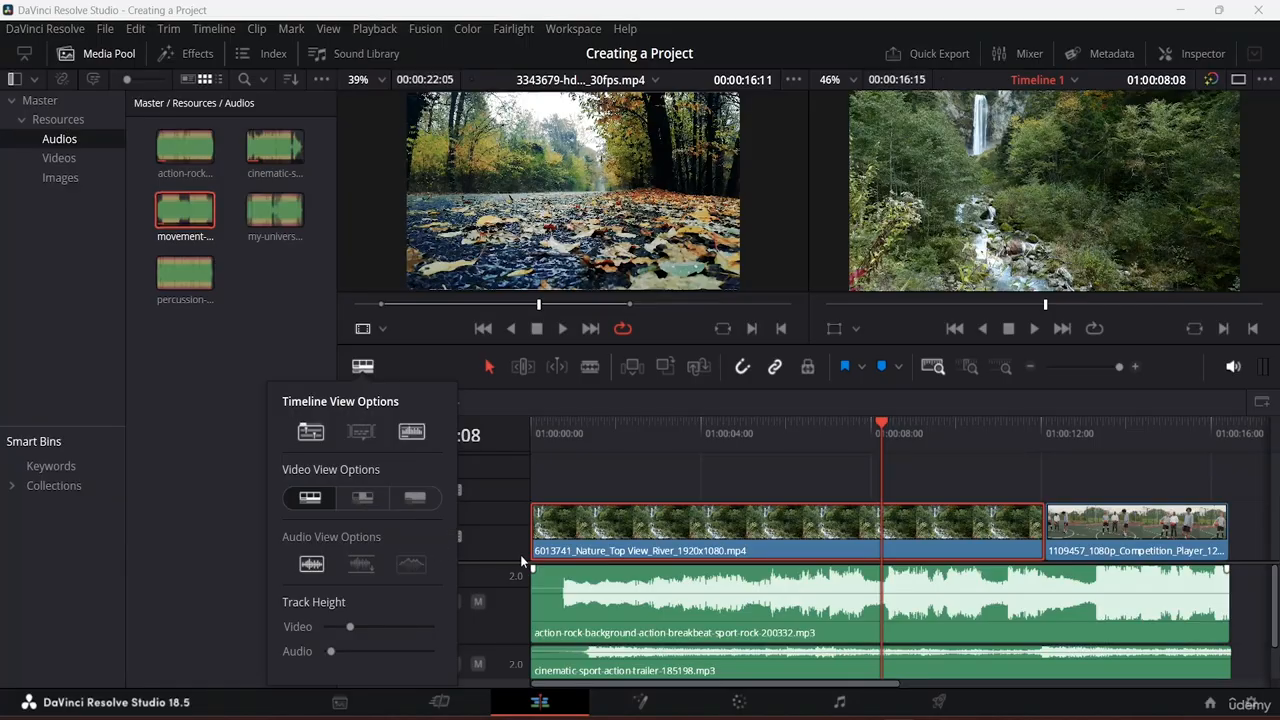
{"action": "left_click", "coordinate": [364, 497]}
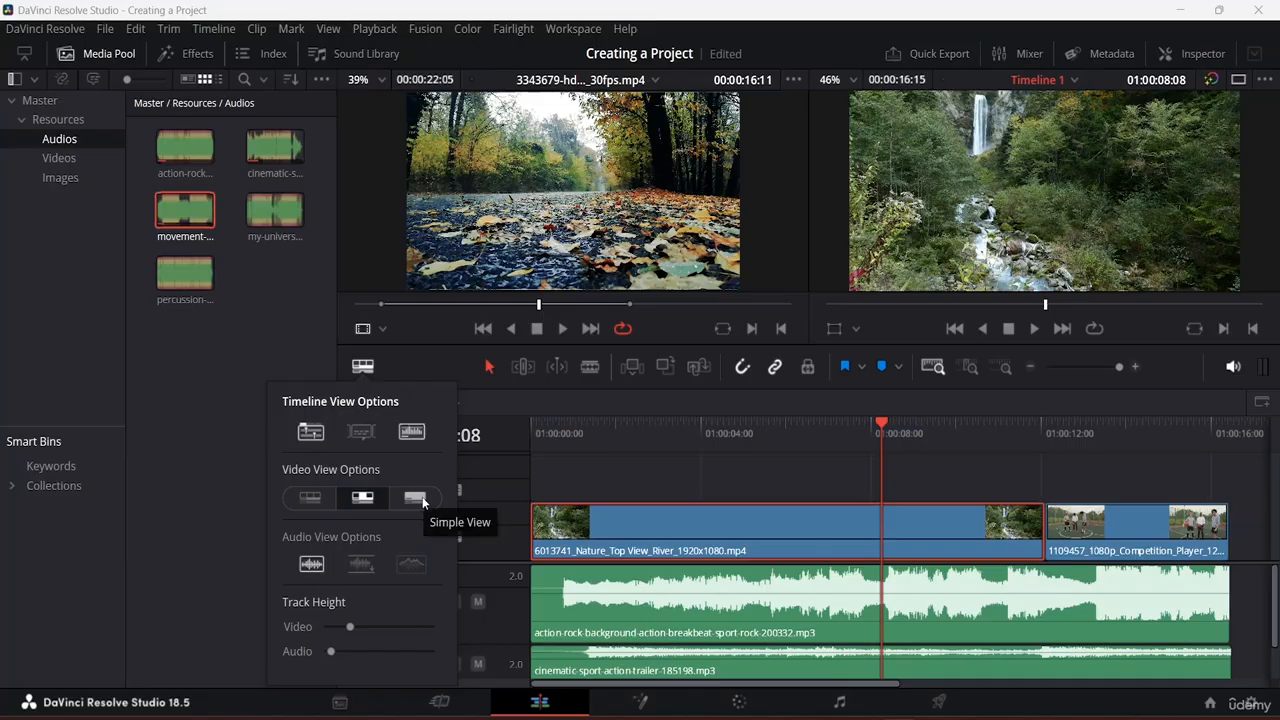
{"action": "left_click", "coordinate": [423, 502]}
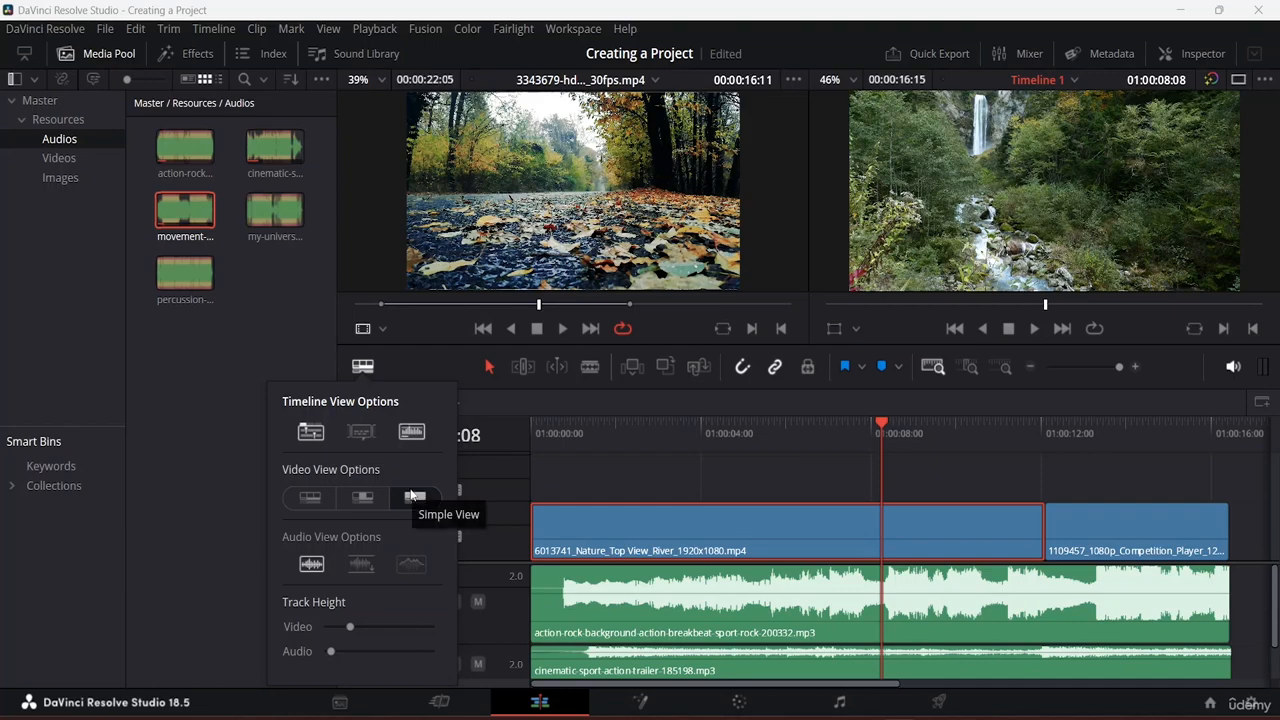
{"action": "left_click", "coordinate": [411, 495]}
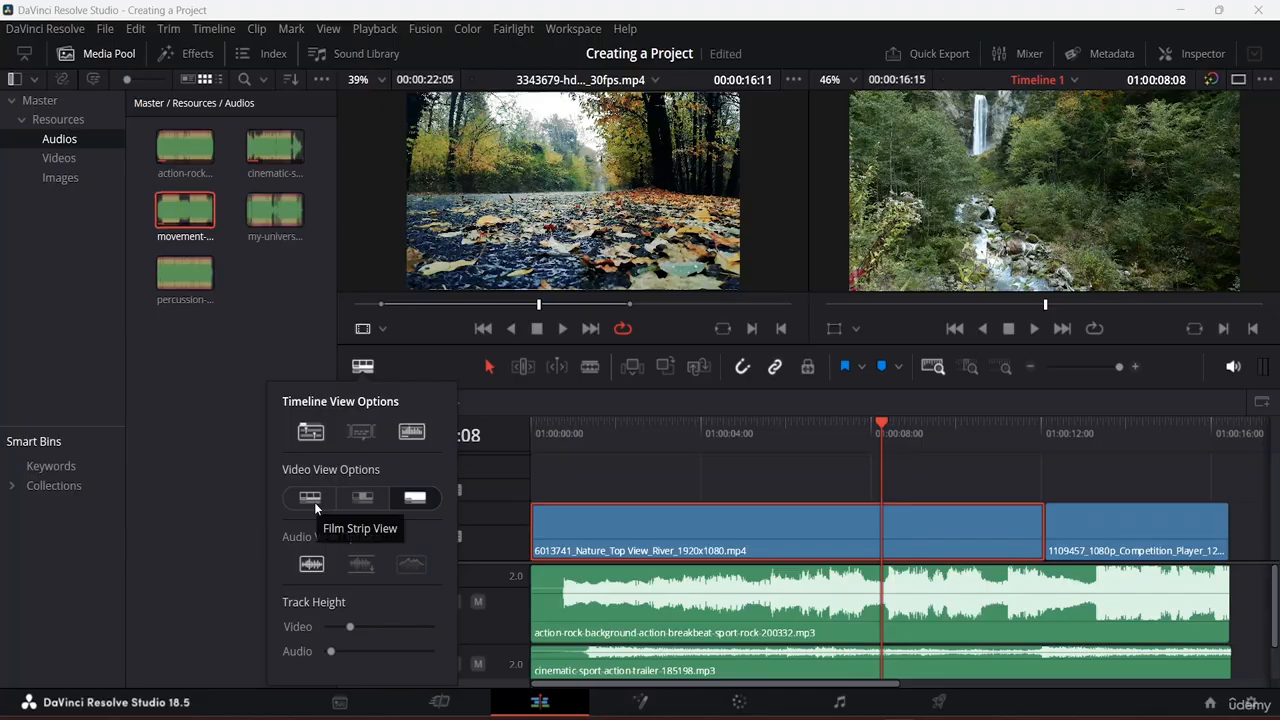
{"action": "left_click", "coordinate": [314, 502]}
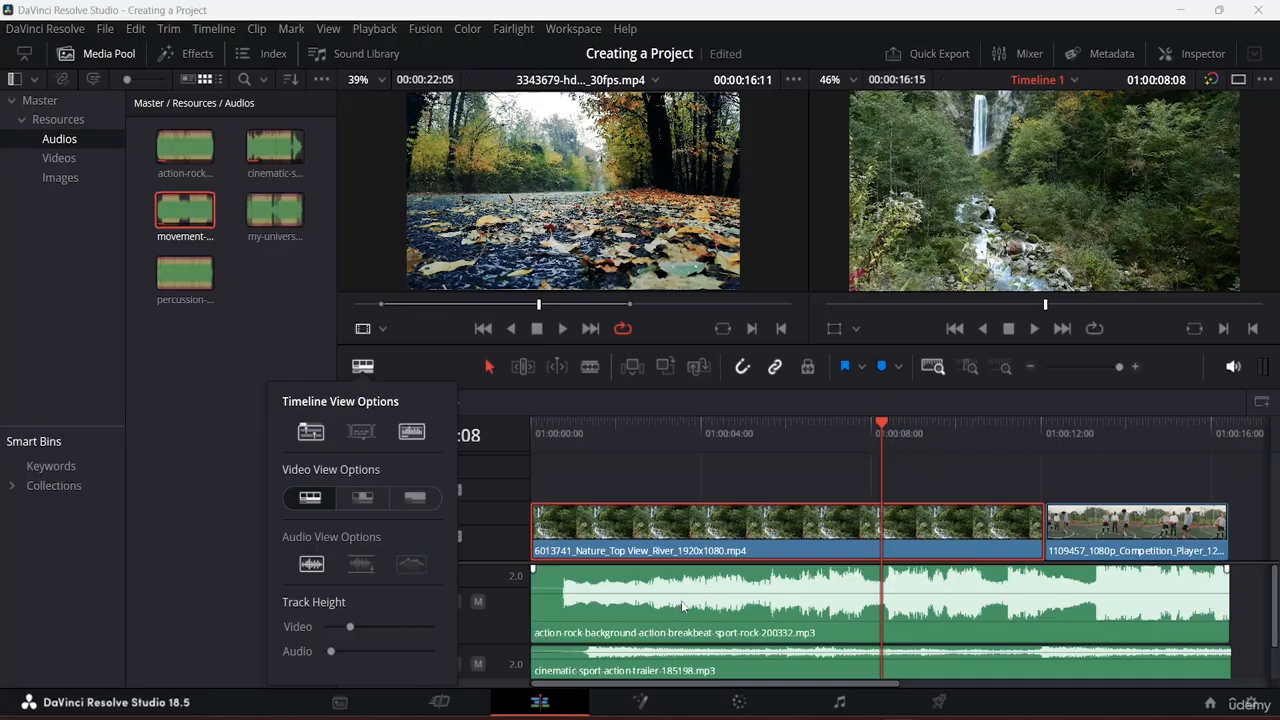
Step: Try Full Waveform and other audio waveform styles in Timeline View Options
{"action": "scroll", "coordinate": [690, 600], "scroll_direction": "down", "scroll_amount": 2}
{"action": "scroll", "coordinate": [703, 616], "scroll_direction": "up", "scroll_amount": 2}
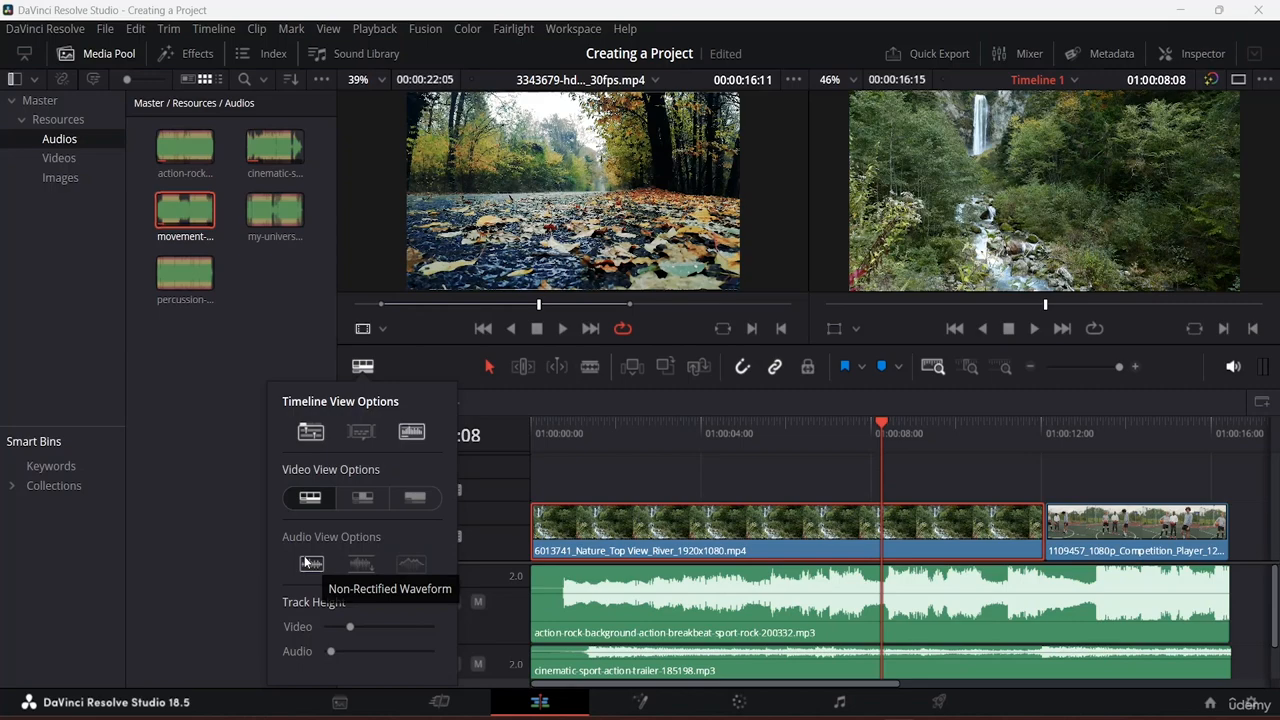
{"action": "left_click", "coordinate": [361, 564]}
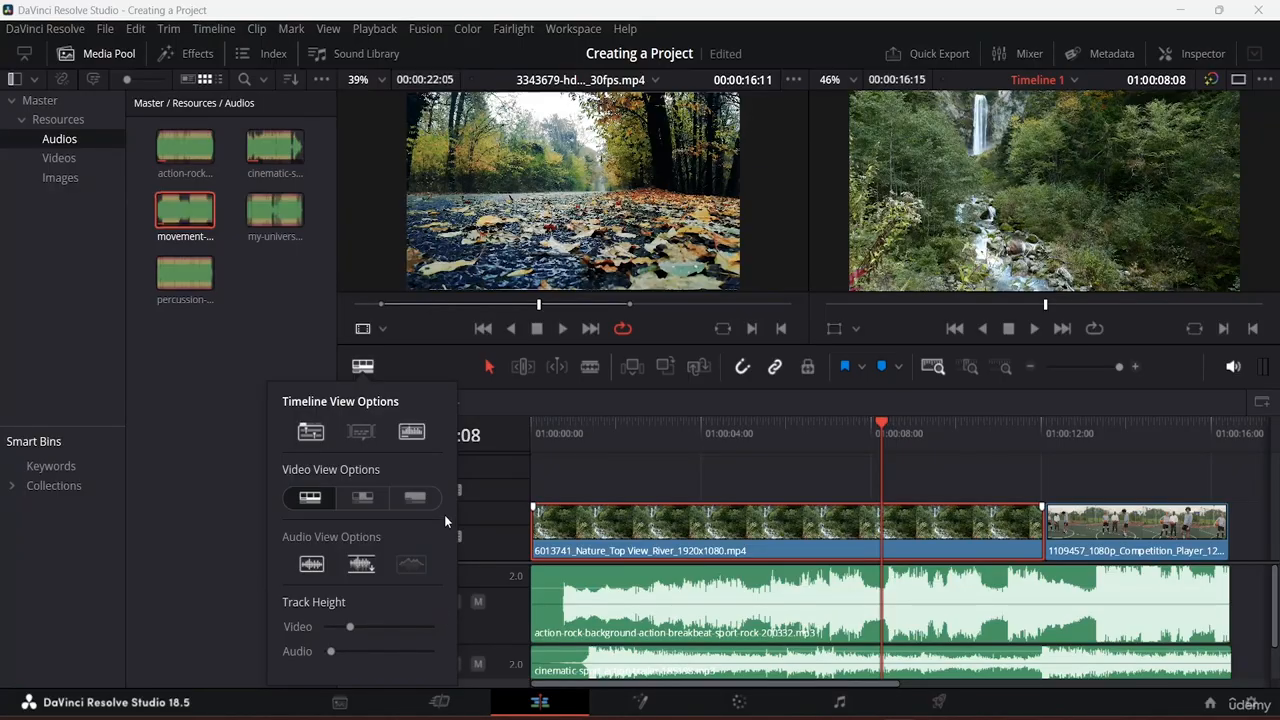
{"action": "left_click", "coordinate": [364, 567]}
{"action": "left_click", "coordinate": [364, 567]}
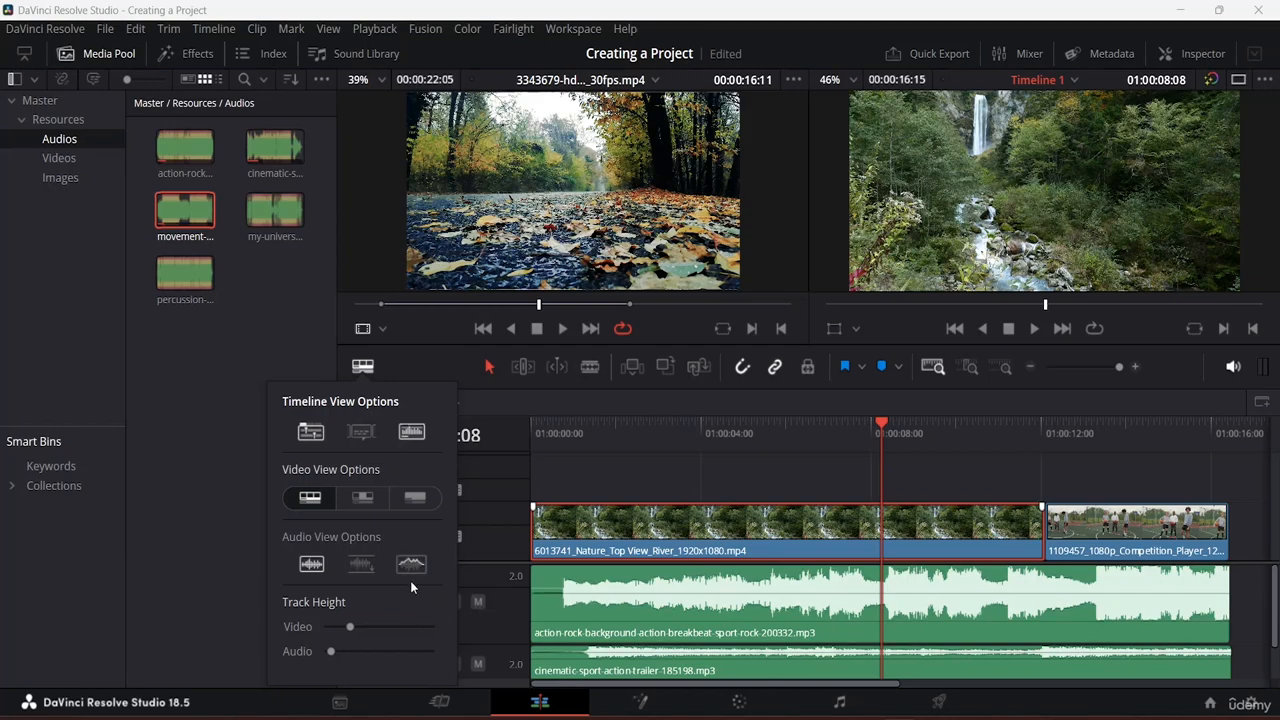
{"action": "left_click", "coordinate": [536, 610]}
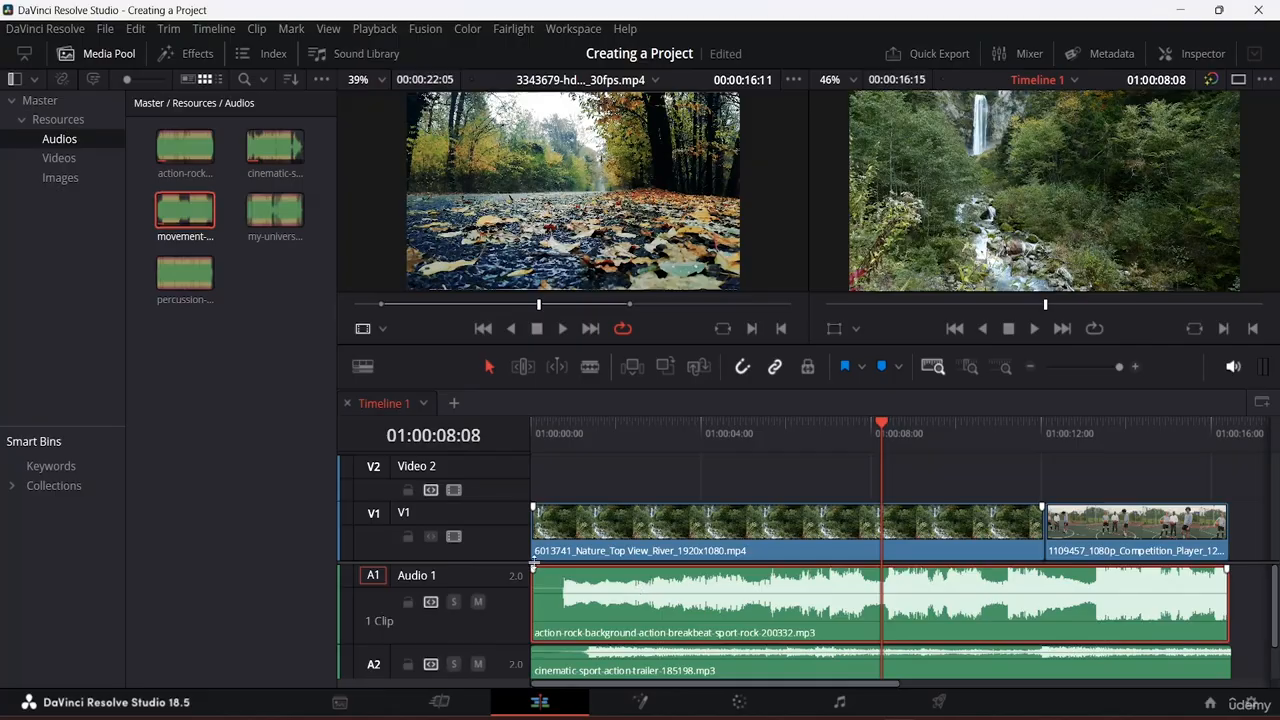
Step: Set the audio clips' waveform display to Non-Rectified Waveform
{"action": "left_click", "coordinate": [363, 367]}
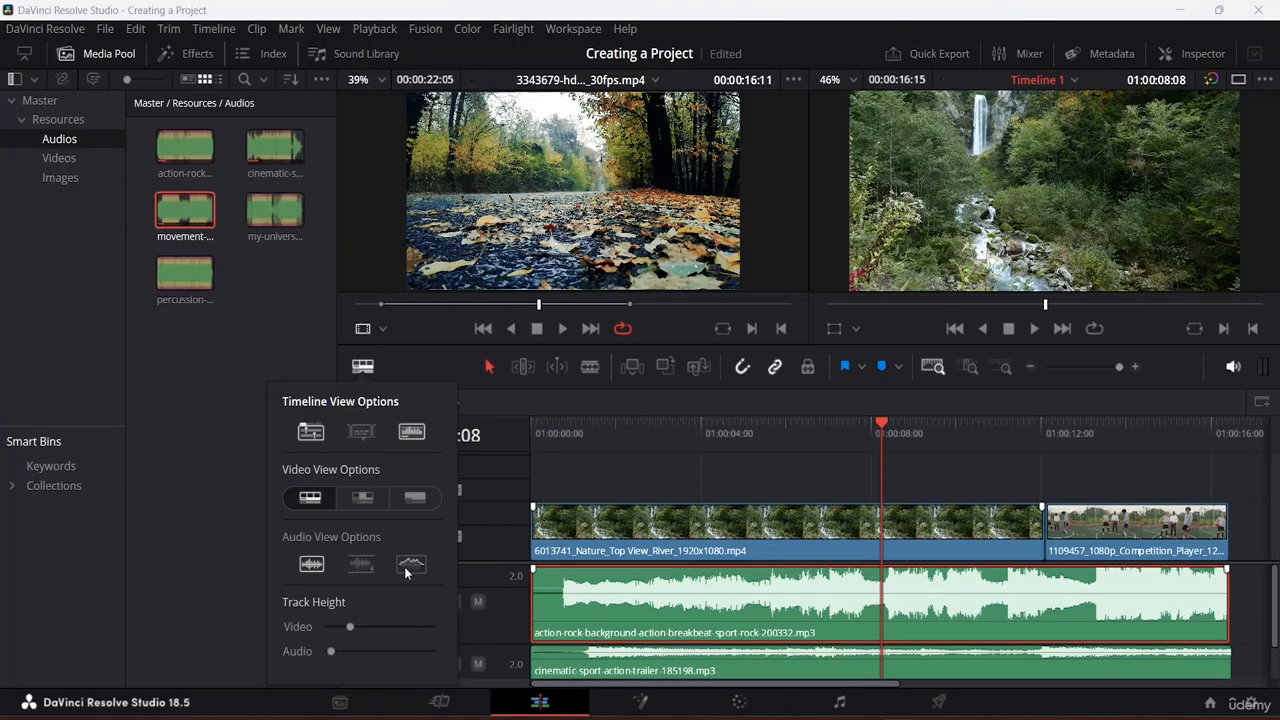
{"action": "left_click", "coordinate": [318, 567]}
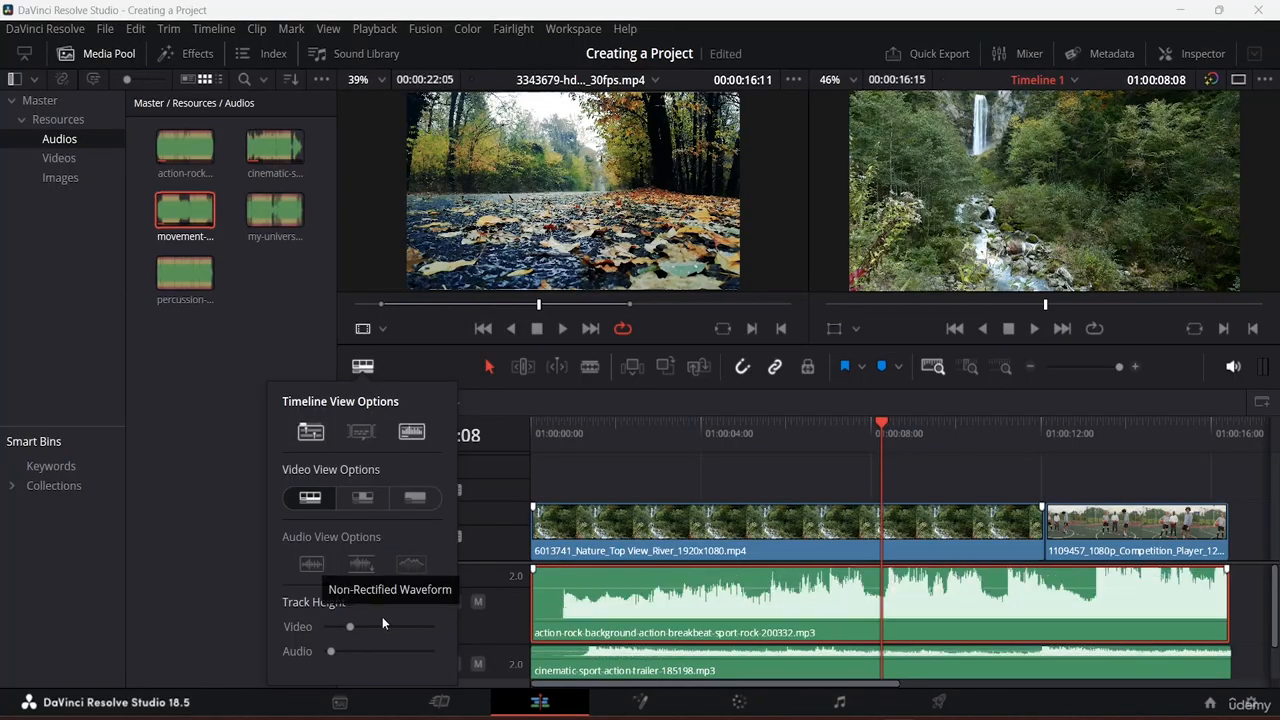
{"action": "left_click", "coordinate": [420, 571]}
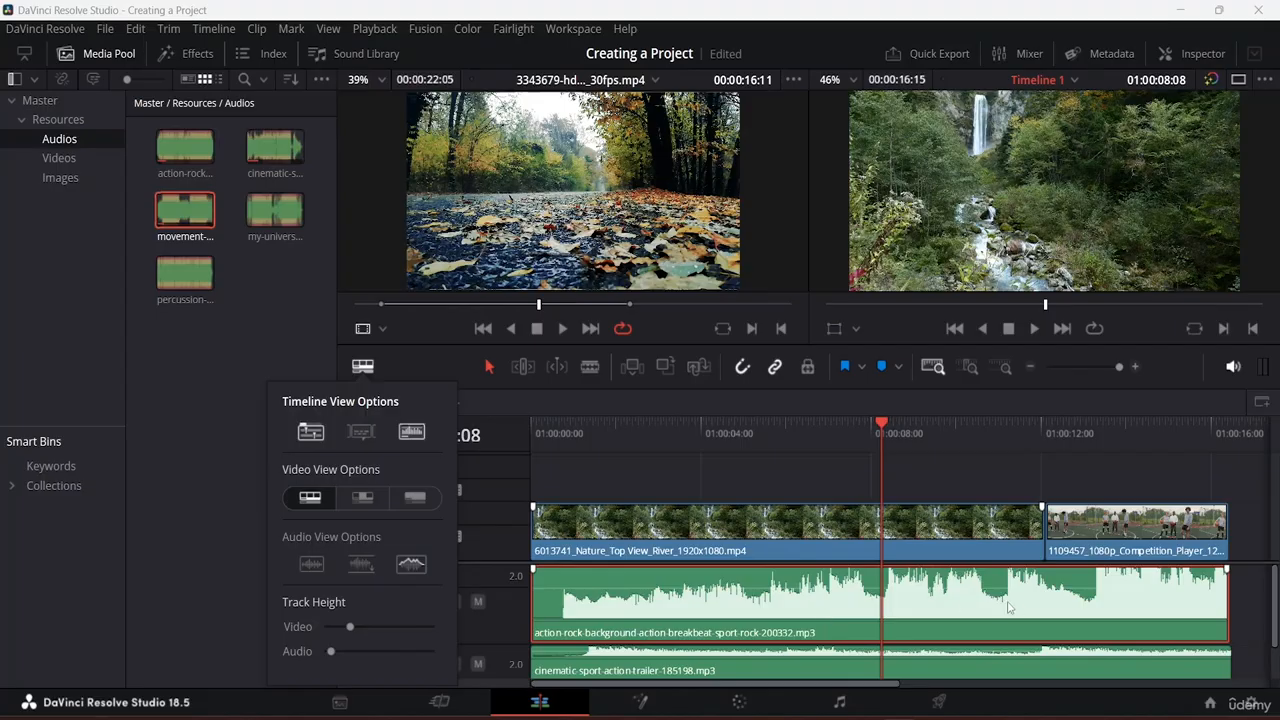
{"action": "scroll", "coordinate": [975, 597], "scroll_direction": "down", "scroll_amount": 1}
{"action": "scroll", "coordinate": [975, 597], "scroll_direction": "up", "scroll_amount": 1}
{"action": "scroll", "coordinate": [736, 583], "scroll_direction": "down", "scroll_amount": 1}
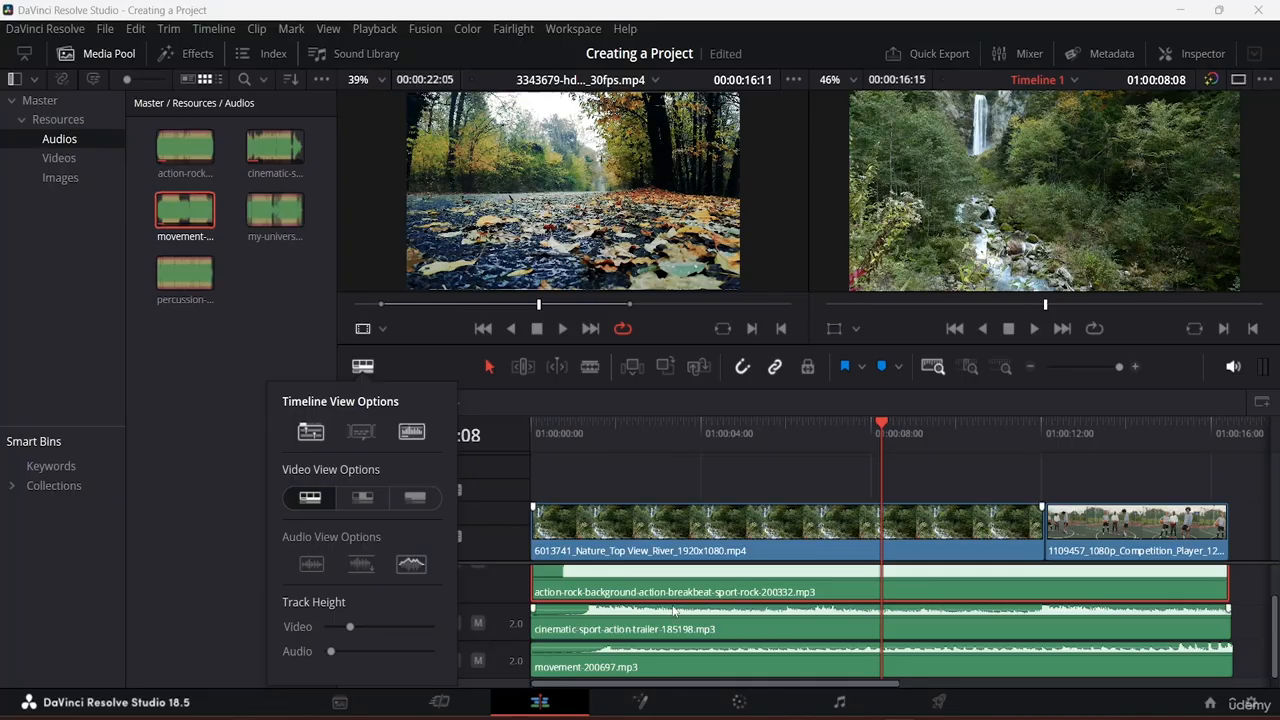
{"action": "scroll", "coordinate": [688, 590], "scroll_direction": "up", "scroll_amount": 1}
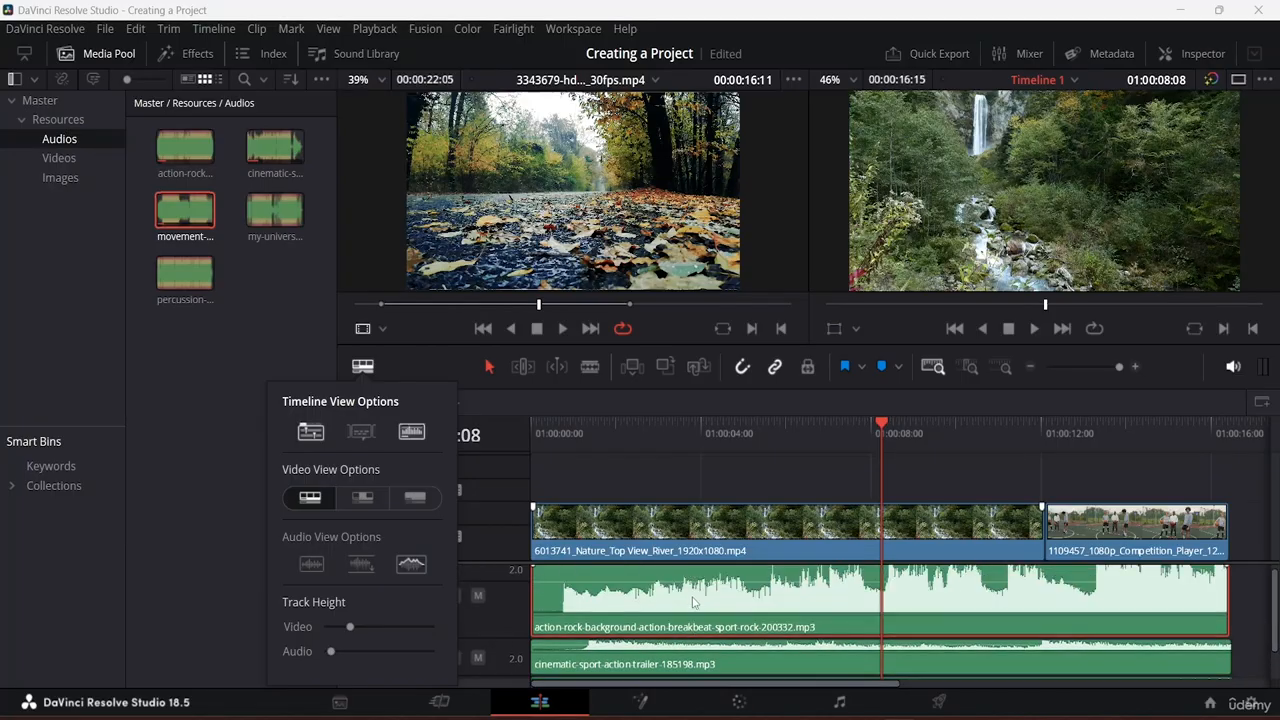
{"action": "scroll", "coordinate": [692, 601], "scroll_direction": "down", "scroll_amount": 1}
Step: Increase the Audio Track Height slider in Timeline View Options
{"action": "left_click", "coordinate": [652, 640]}
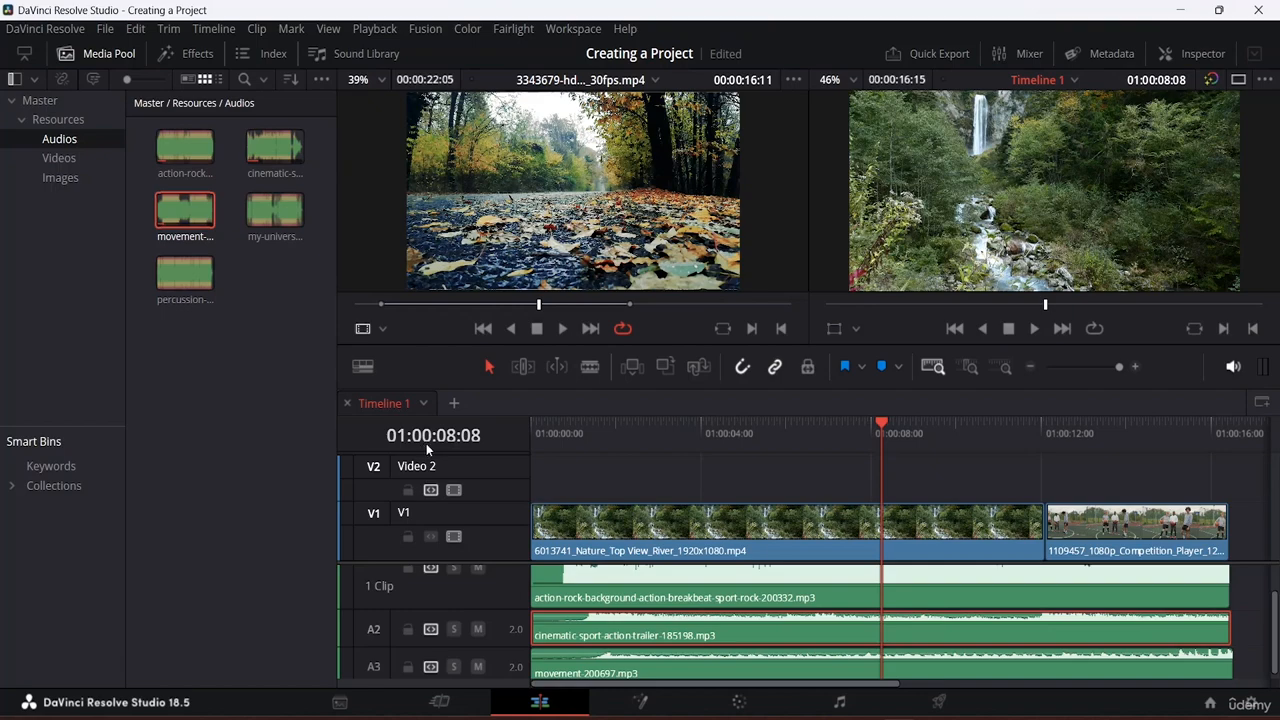
{"action": "left_click", "coordinate": [364, 365]}
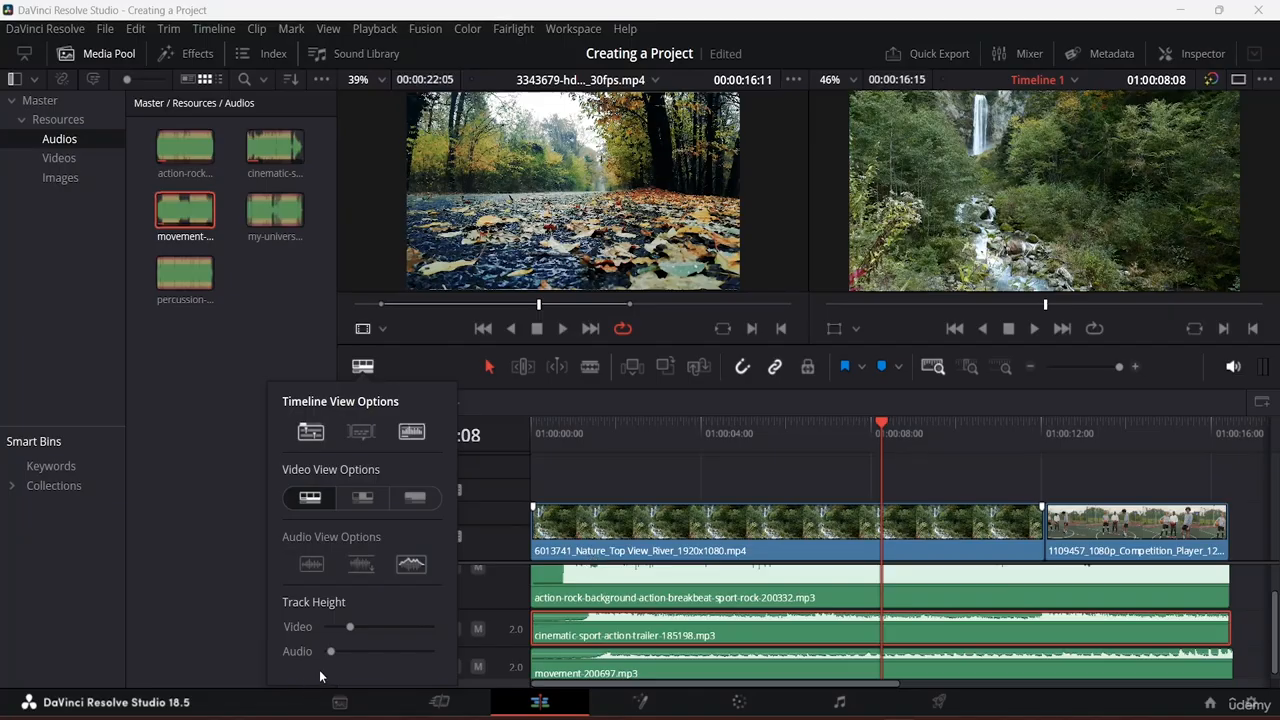
{"action": "left_click_drag", "start_coordinate": [333, 655], "coordinate": [380, 653]}
{"action": "scroll", "coordinate": [934, 600], "scroll_direction": "down", "scroll_amount": 2}
{"action": "scroll", "coordinate": [933, 600], "scroll_direction": "down", "scroll_amount": 3}
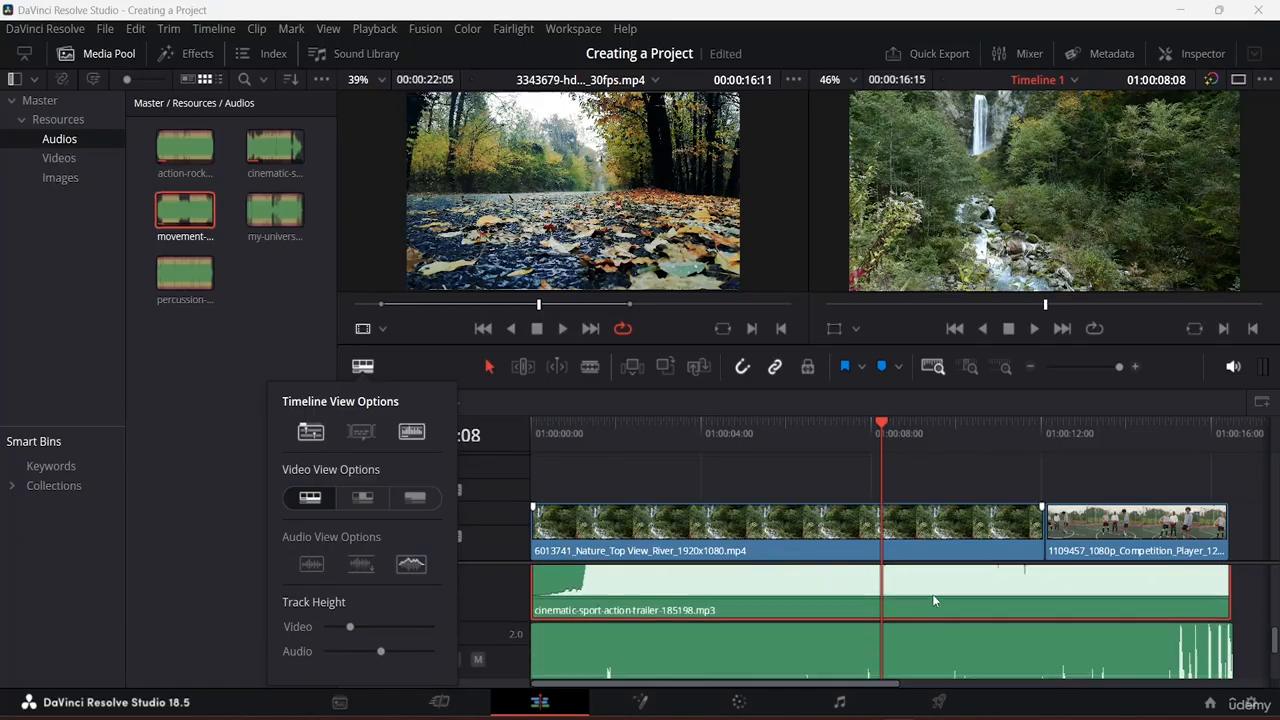
{"action": "scroll", "coordinate": [935, 601], "scroll_direction": "down", "scroll_amount": 3}
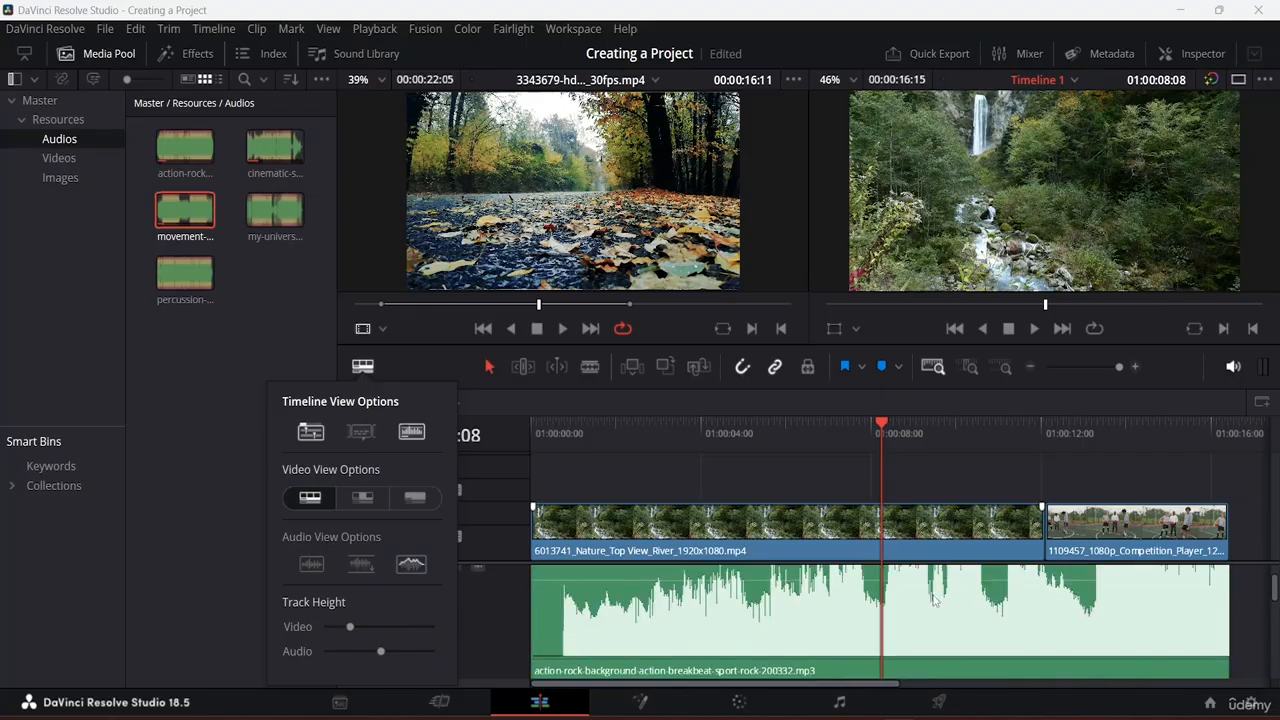
{"action": "scroll", "coordinate": [880, 620], "scroll_direction": "down", "scroll_amount": 4}
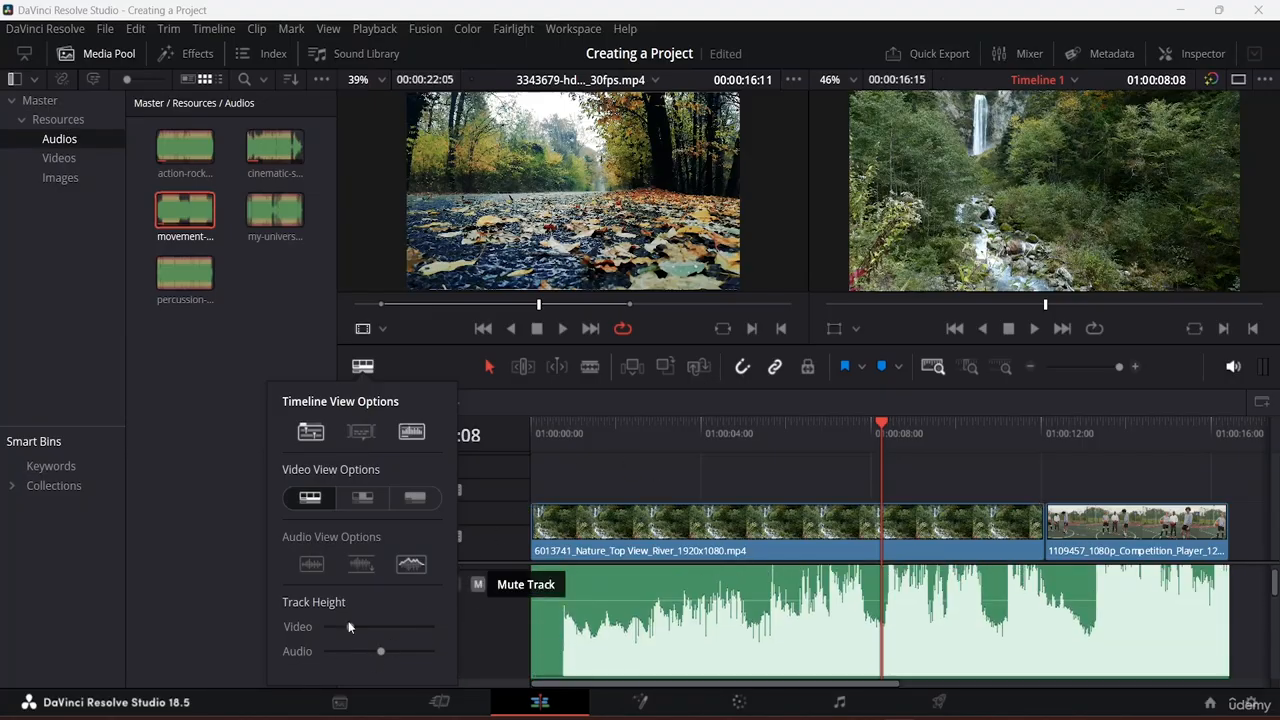
{"action": "left_click", "coordinate": [652, 512]}
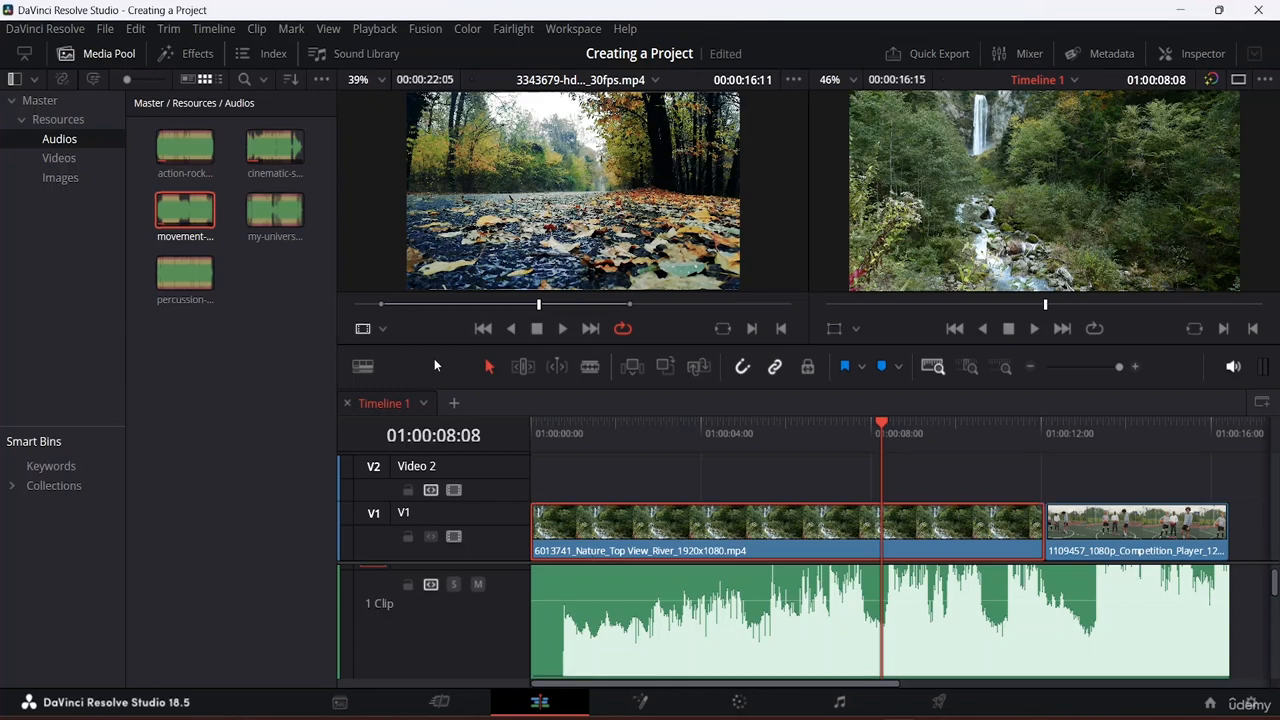
Step: Raise the Video Track Height, shrink V1 to reveal Video 2, and marquee-select all clips
{"action": "left_click", "coordinate": [363, 367]}
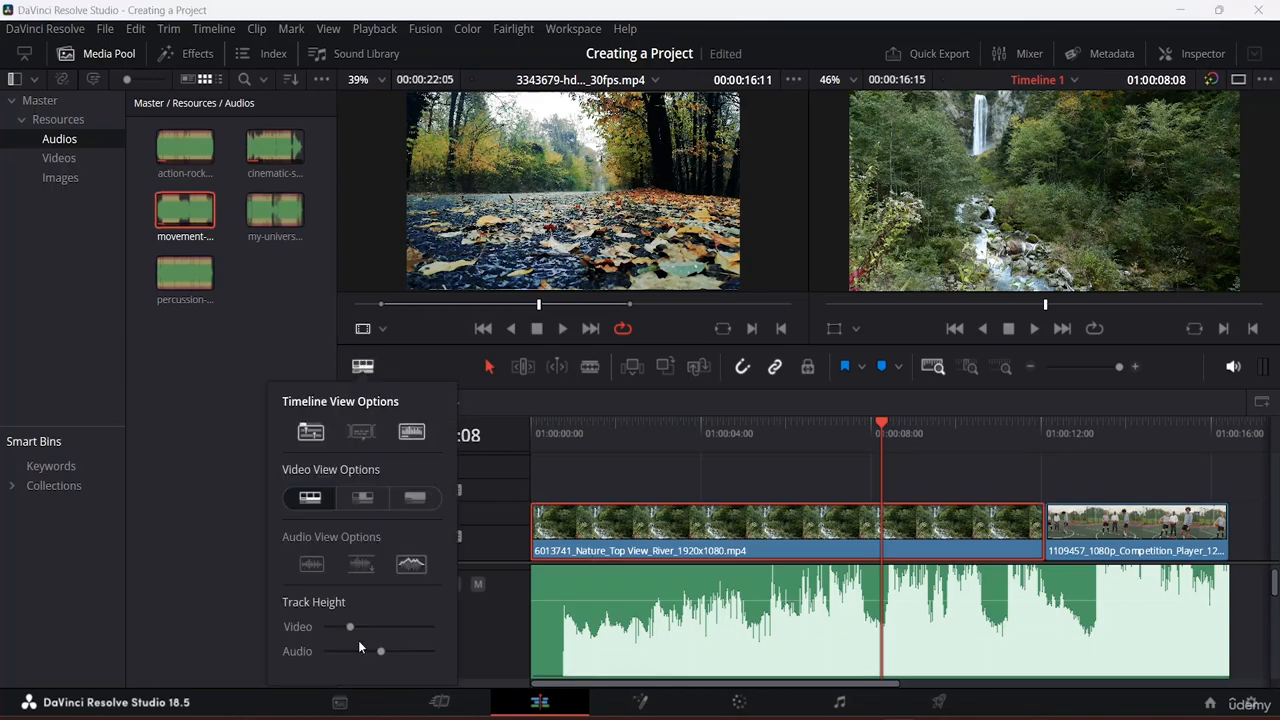
{"action": "left_click_drag", "start_coordinate": [350, 628], "coordinate": [389, 604]}
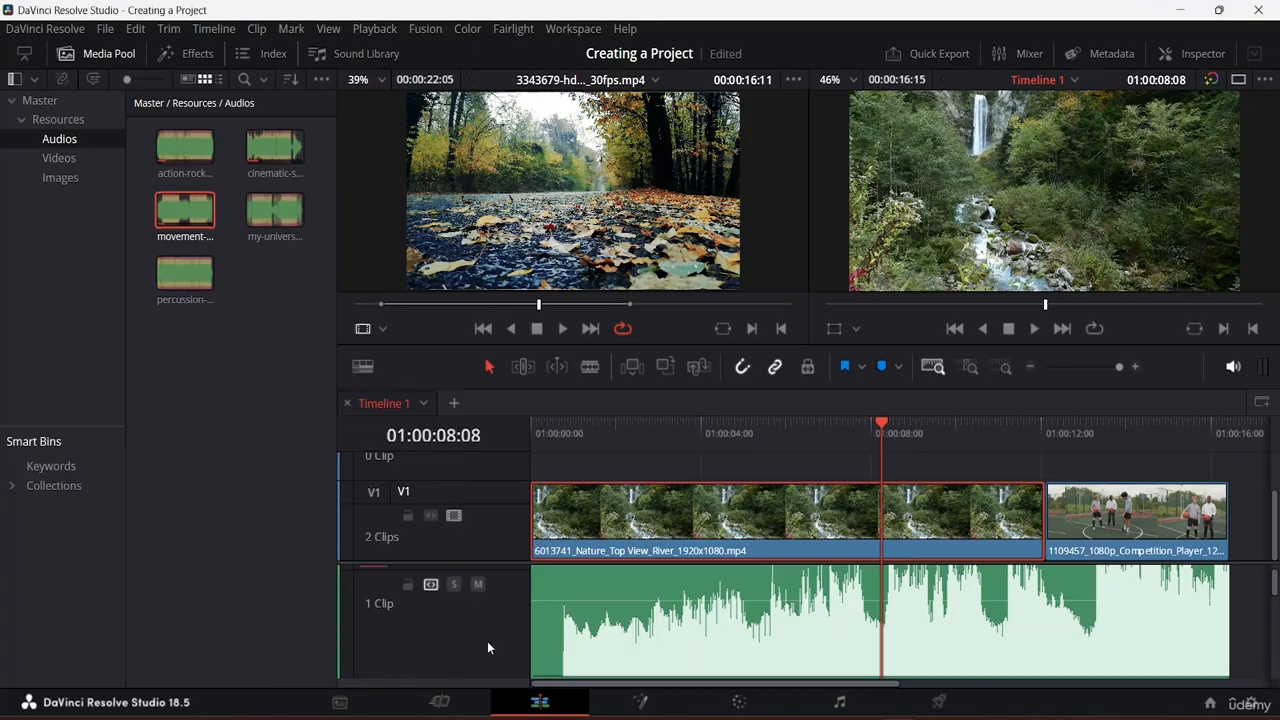
{"action": "left_click_drag", "start_coordinate": [496, 572], "coordinate": [475, 542]}
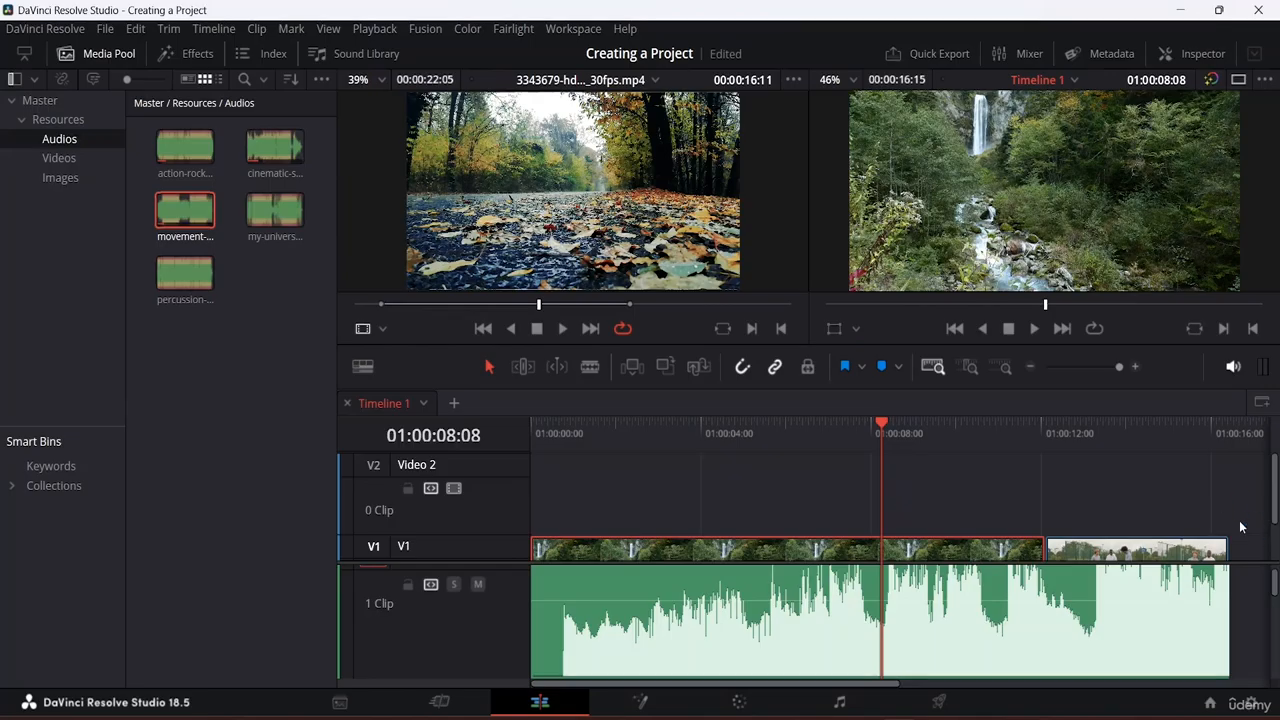
{"action": "left_click_drag", "start_coordinate": [1235, 498], "coordinate": [583, 672]}
Step: Delete all selected clips and start renaming the Video 2 and V1 tracks
{"action": "key", "text": "Delete"}
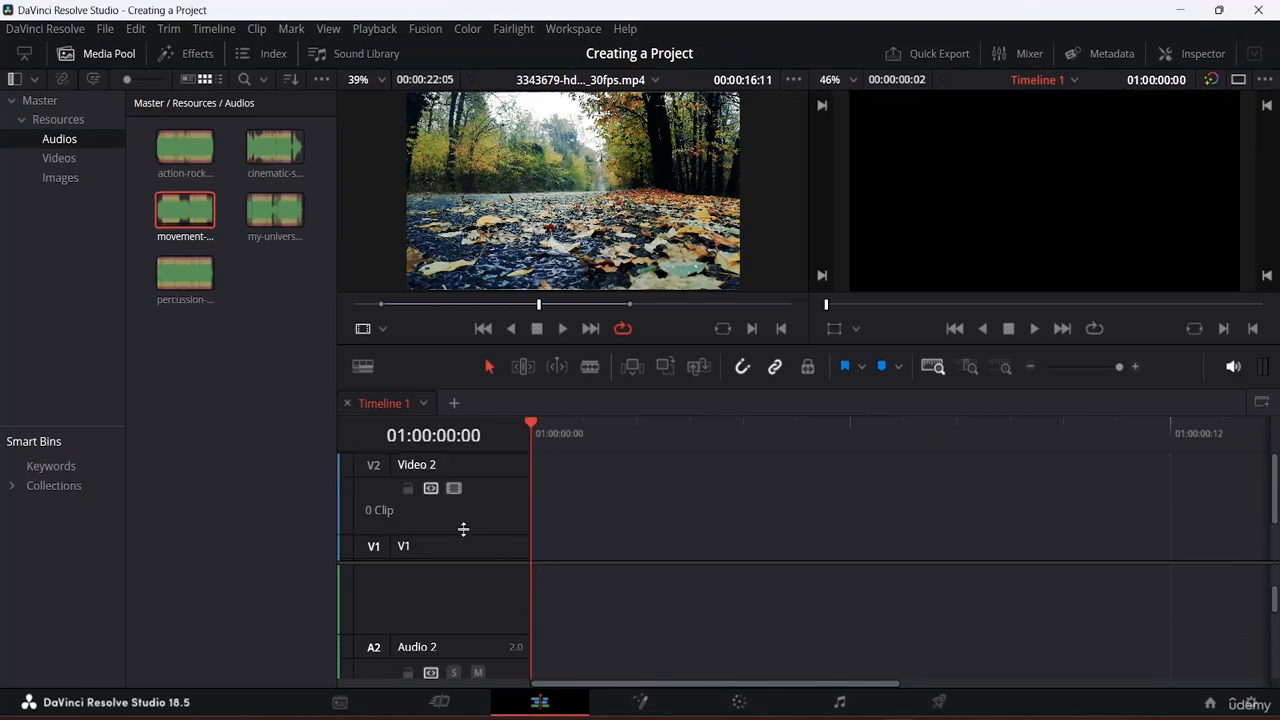
{"action": "double_click", "coordinate": [451, 460]}
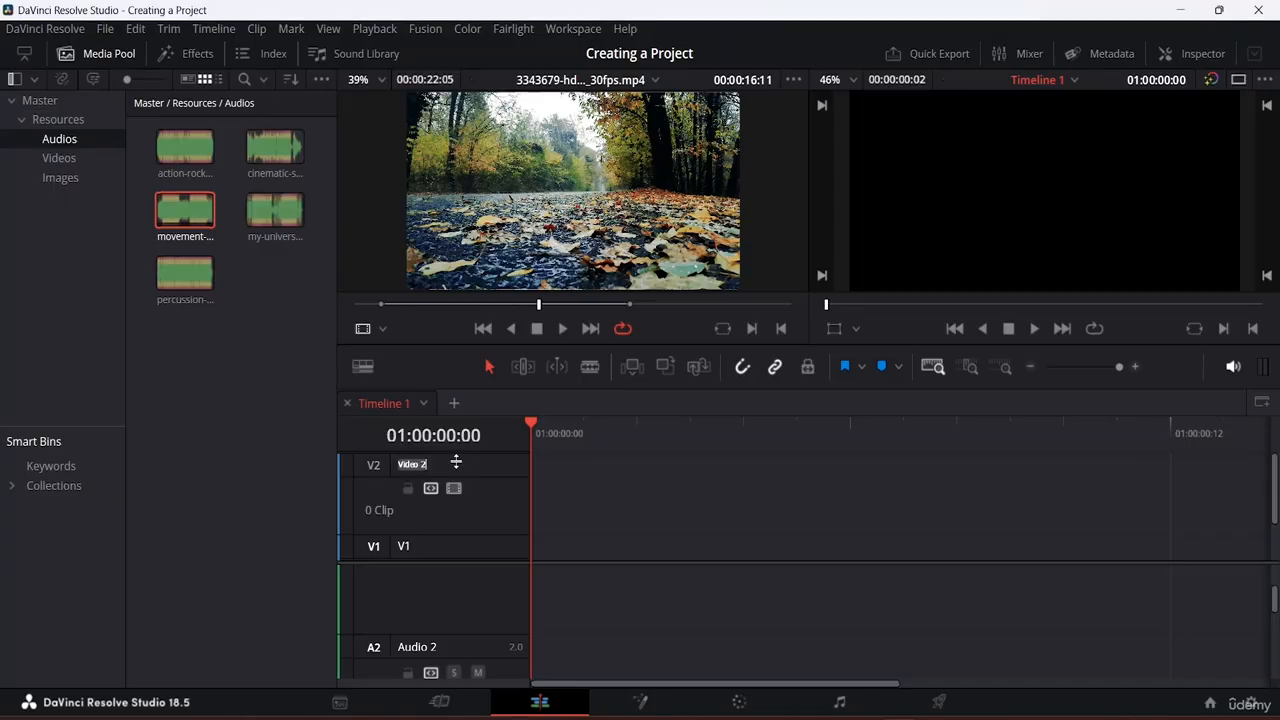
{"action": "double_click", "coordinate": [452, 540]}
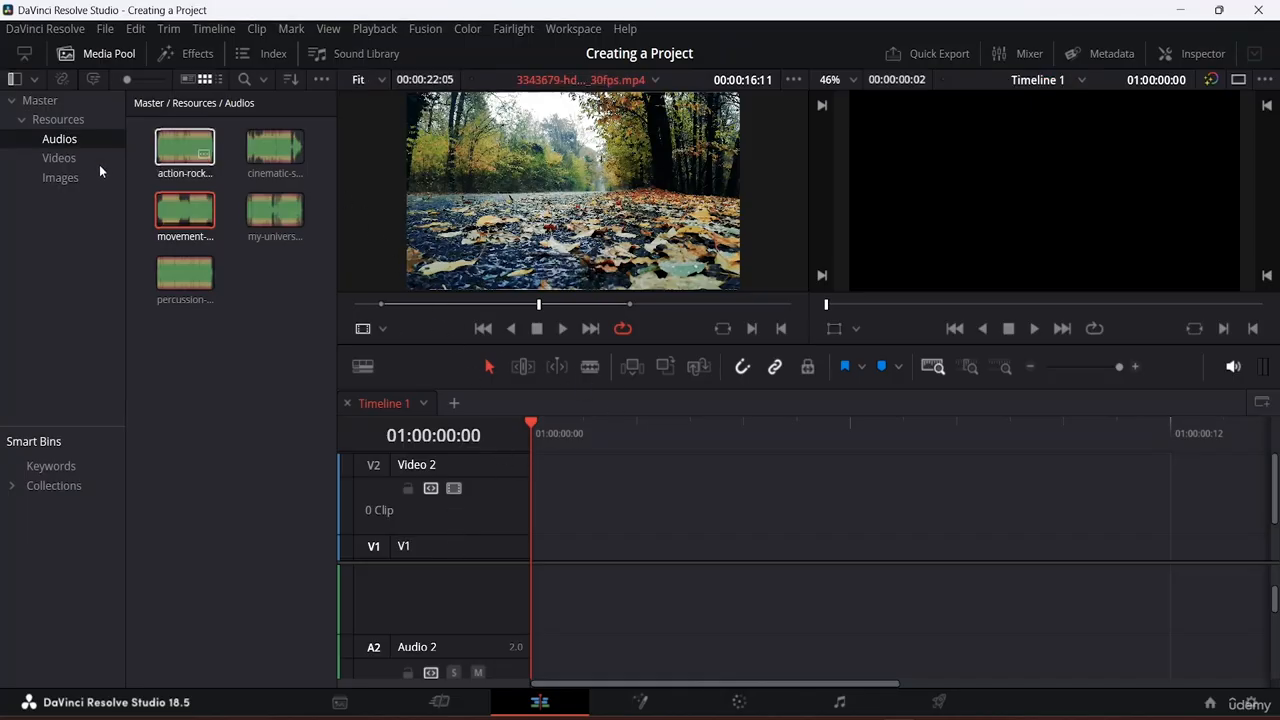
Step: Place the pexels gift-box chalkboard image from the Images bin at the start of V1
{"action": "left_click", "coordinate": [68, 158]}
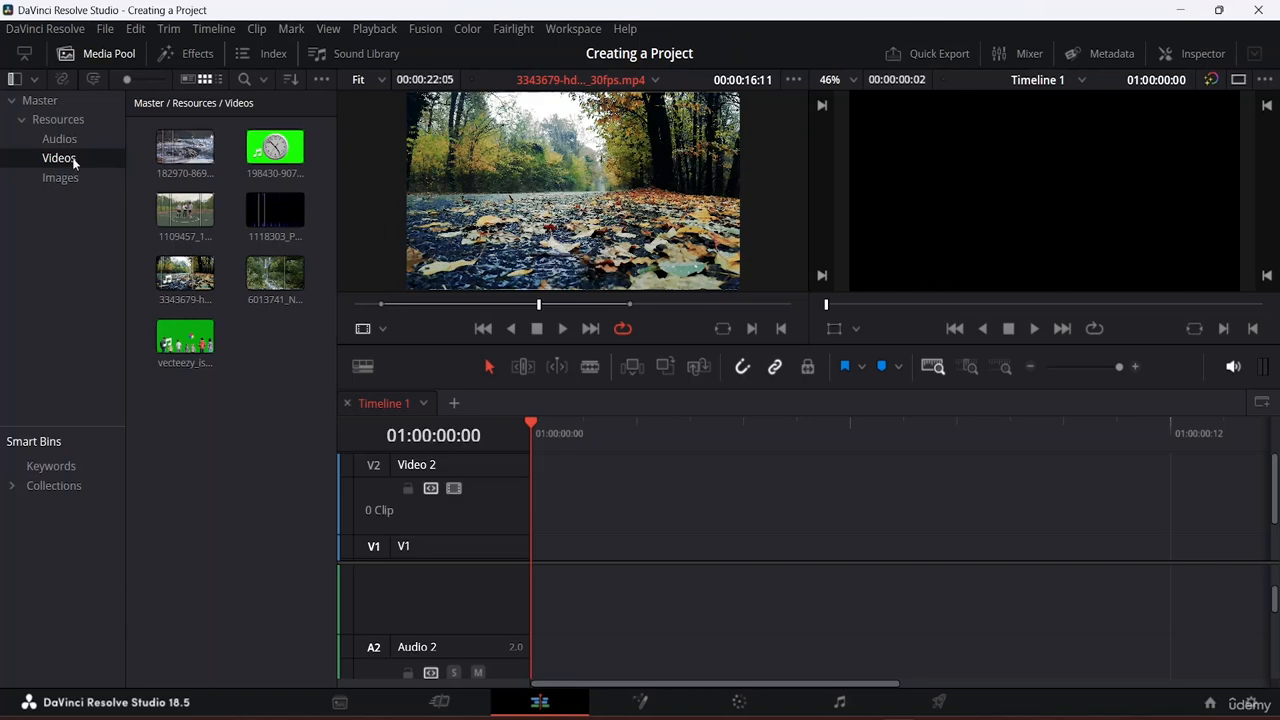
{"action": "left_click", "coordinate": [57, 179]}
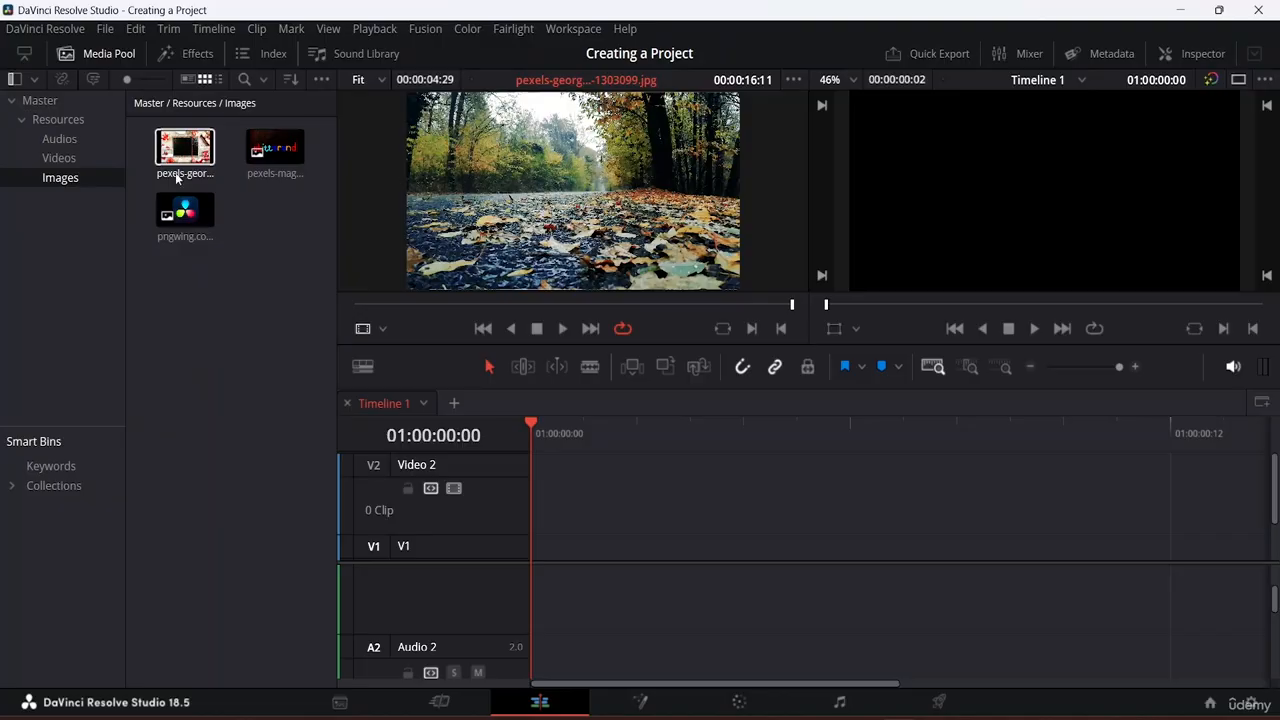
{"action": "left_click_drag", "start_coordinate": [185, 147], "coordinate": [558, 554]}
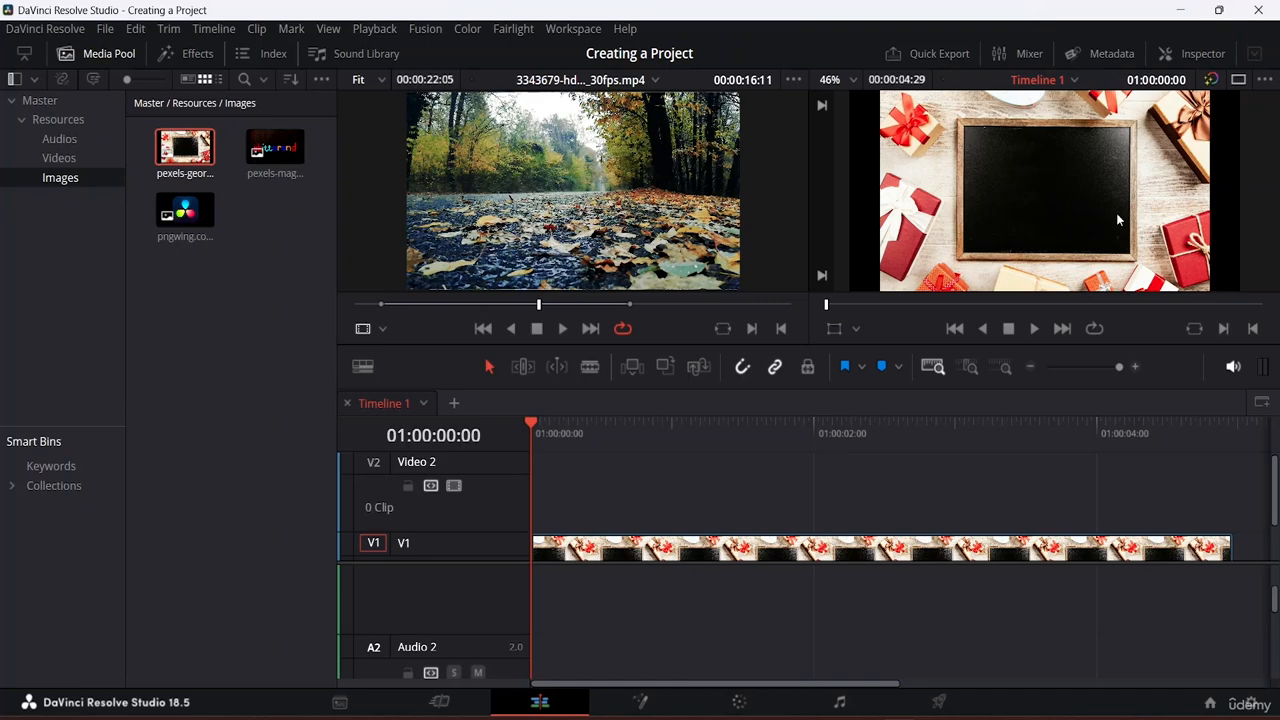
Step: Play the timeline to preview the gift-box image, then stop playback
{"action": "key", "text": "space"}
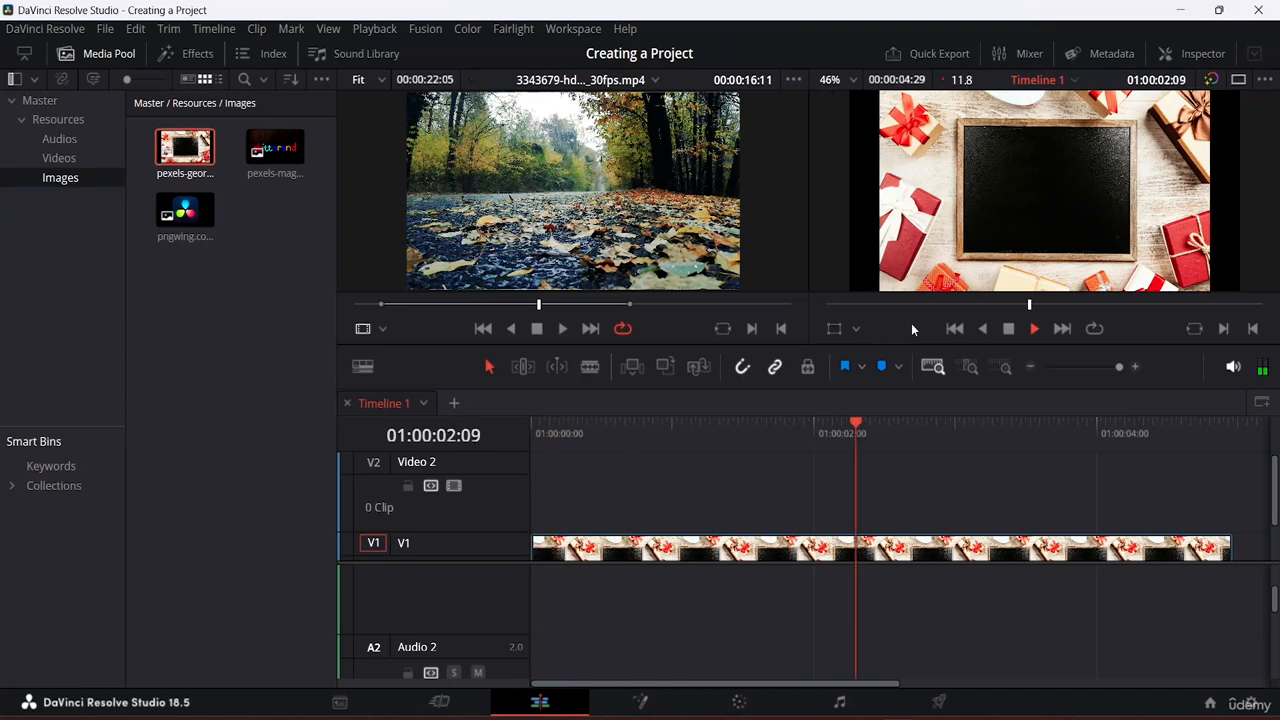
{"action": "key", "text": "space"}
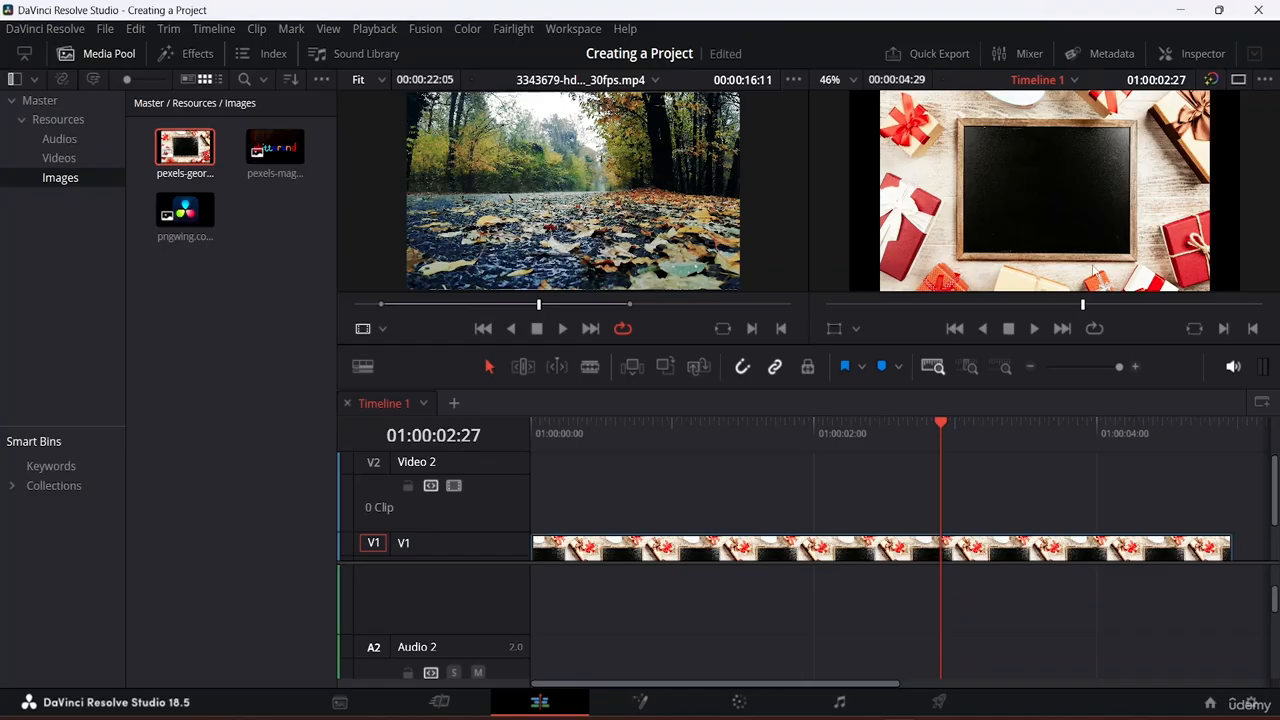
Step: Add the 1109457 basketball clip from the Videos bin to the timeline on Video 2
{"action": "left_click", "coordinate": [58, 158]}
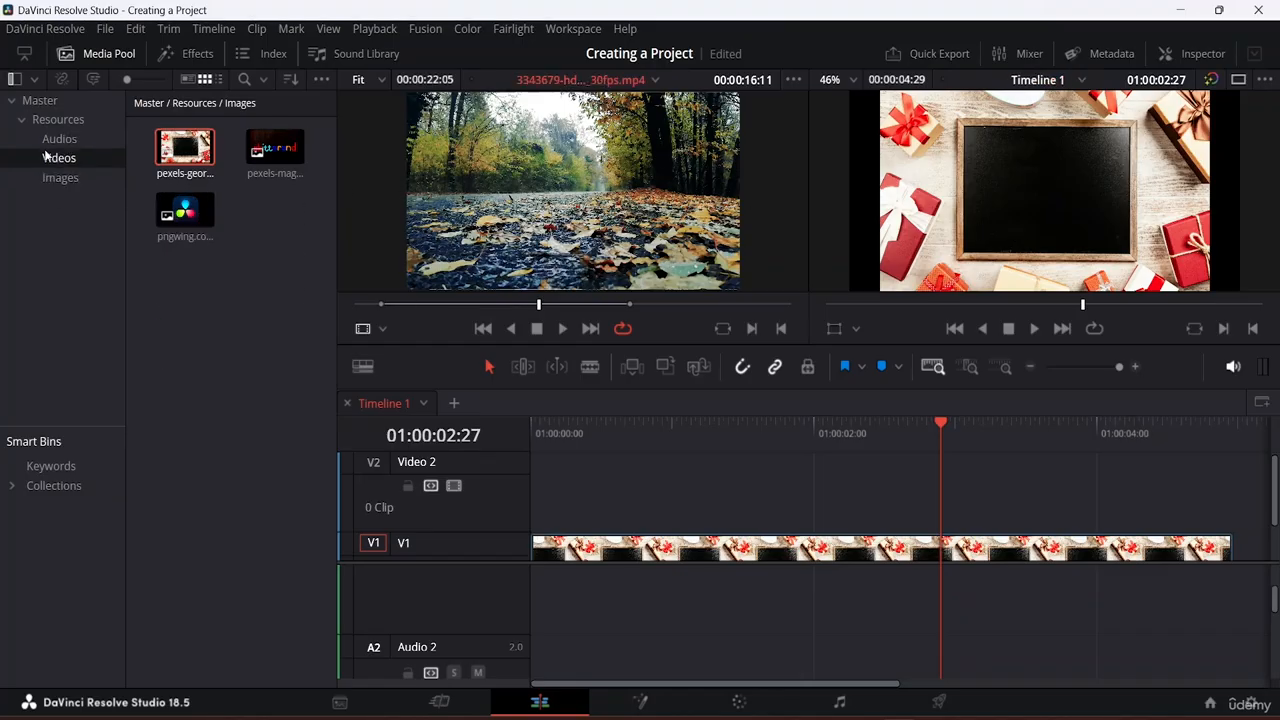
{"action": "left_click", "coordinate": [186, 211]}
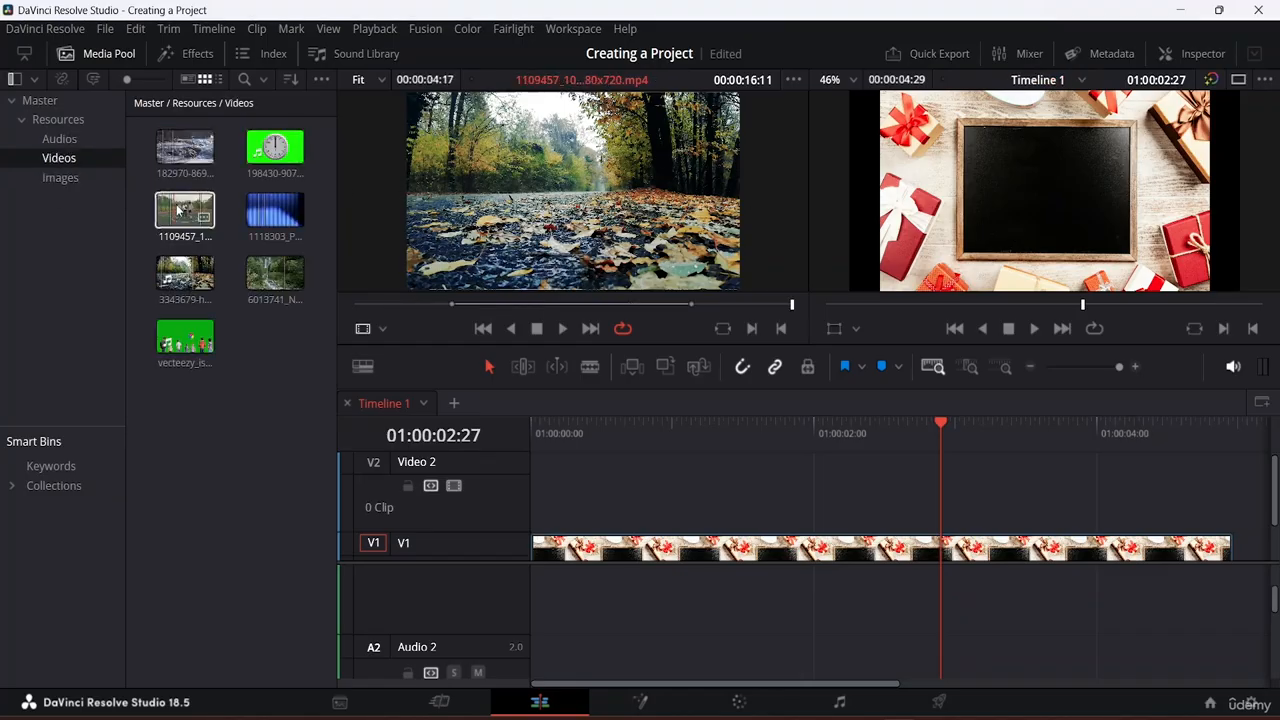
{"action": "left_click_drag", "start_coordinate": [186, 211], "coordinate": [535, 545]}
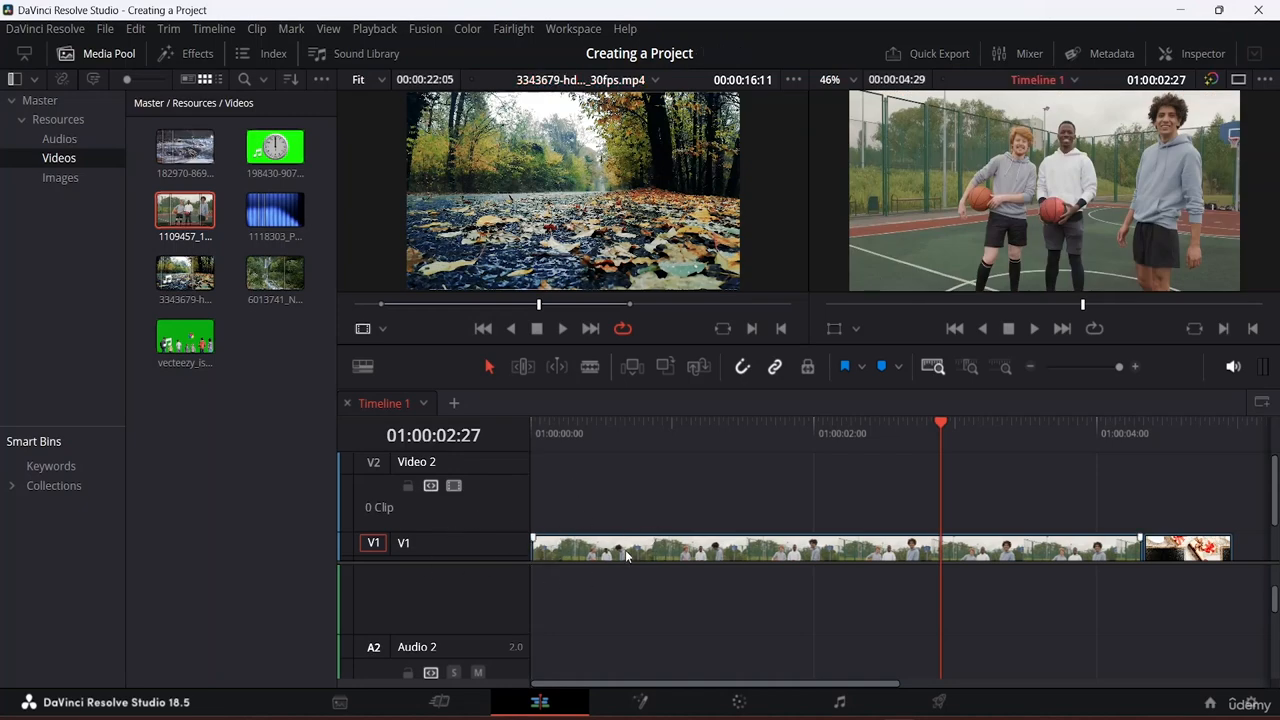
{"action": "left_click_drag", "start_coordinate": [630, 551], "coordinate": [633, 485]}
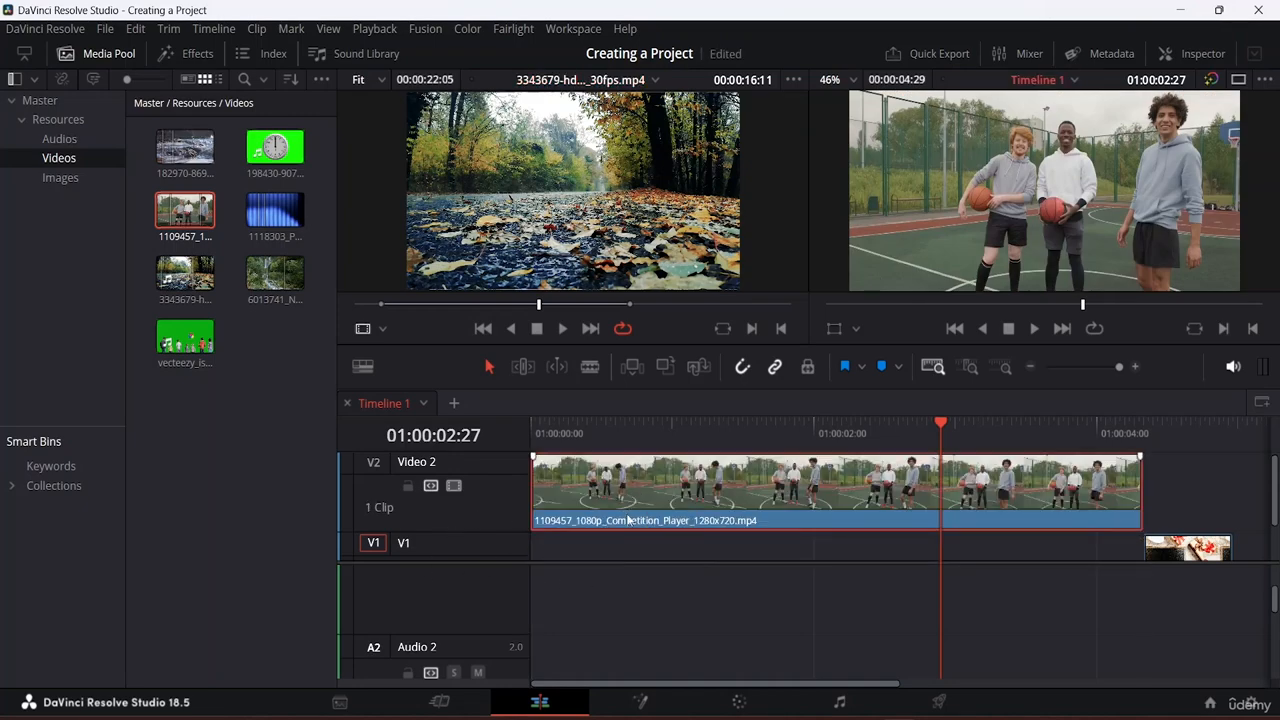
Step: Move the gift-box image to the start of V1 and stretch it to the basketball clip's end
{"action": "scroll", "coordinate": [680, 571], "scroll_direction": "down", "scroll_amount": 2}
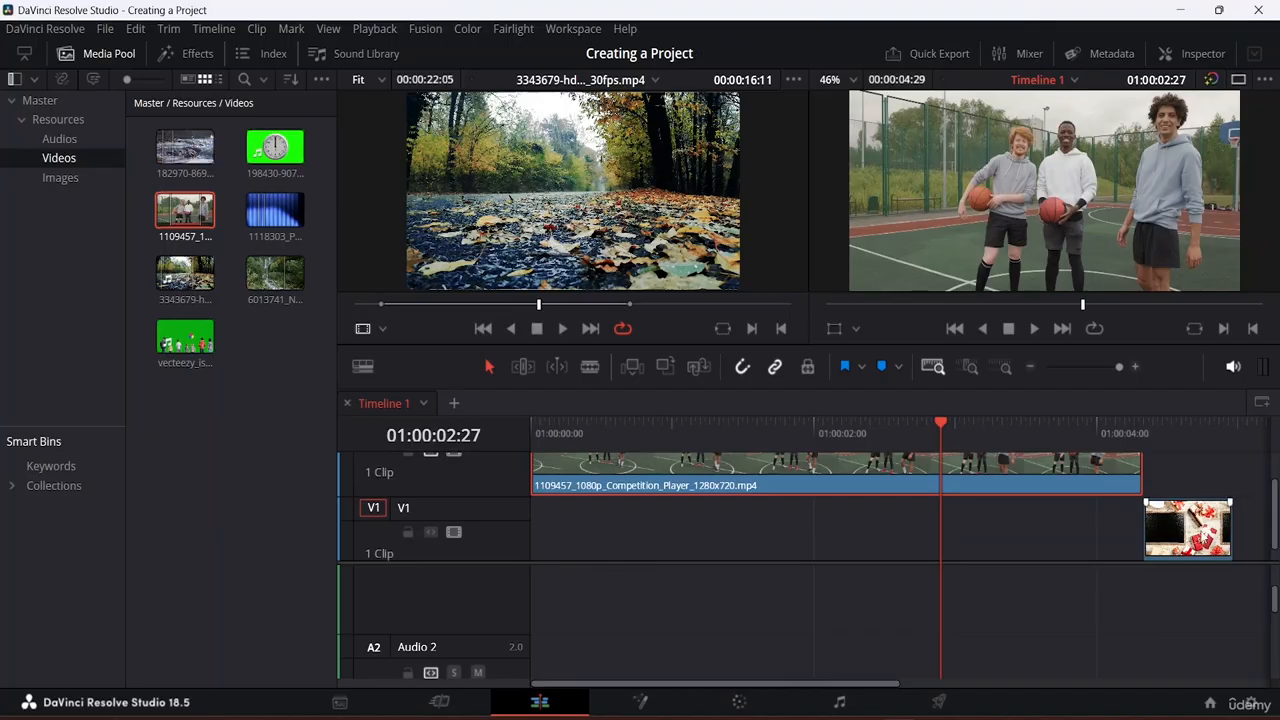
{"action": "left_click_drag", "start_coordinate": [1200, 535], "coordinate": [519, 545]}
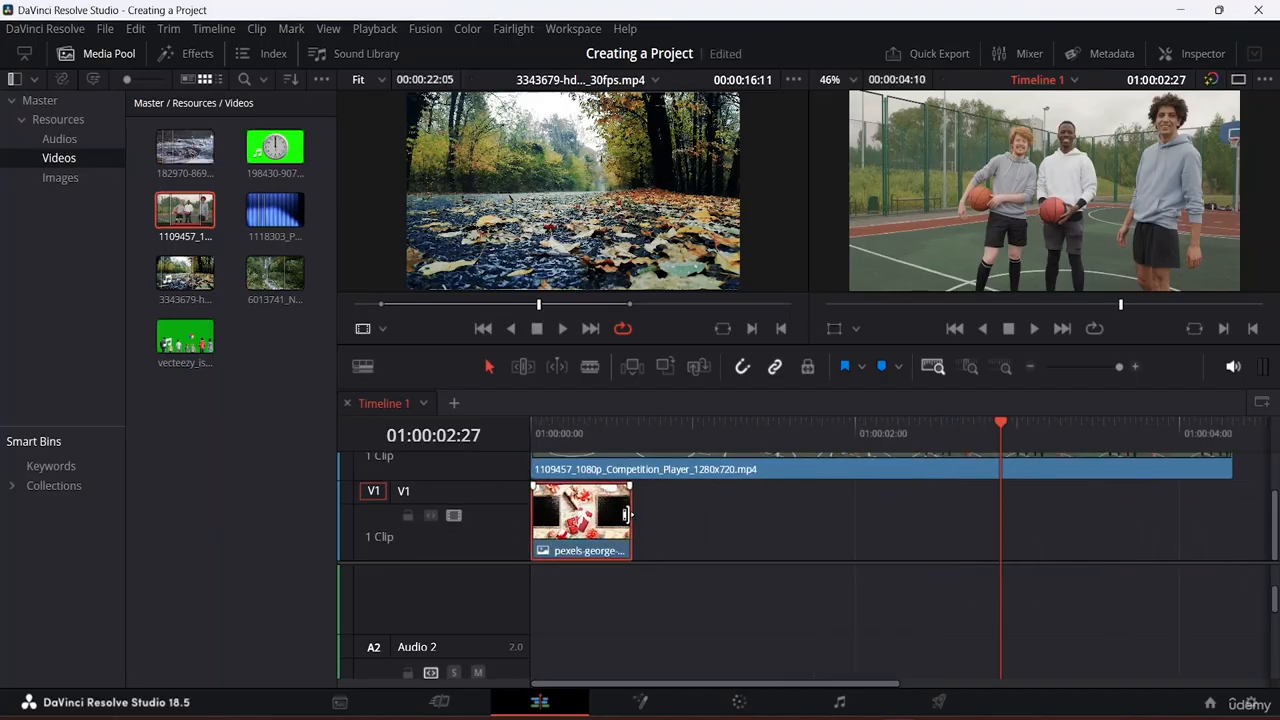
{"action": "left_click_drag", "start_coordinate": [636, 518], "coordinate": [1239, 573]}
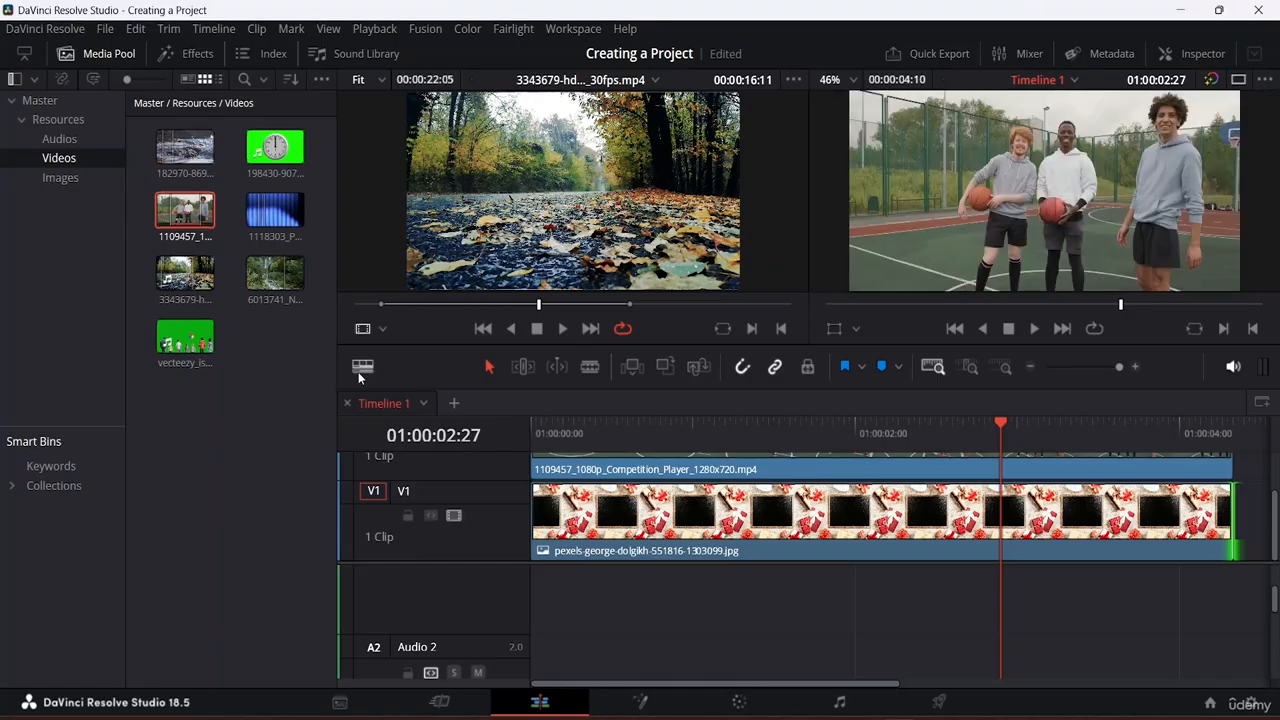
Step: Lower the Video Track Height in Timeline View Options so V1 and Video 2 both fit
{"action": "left_click", "coordinate": [364, 368]}
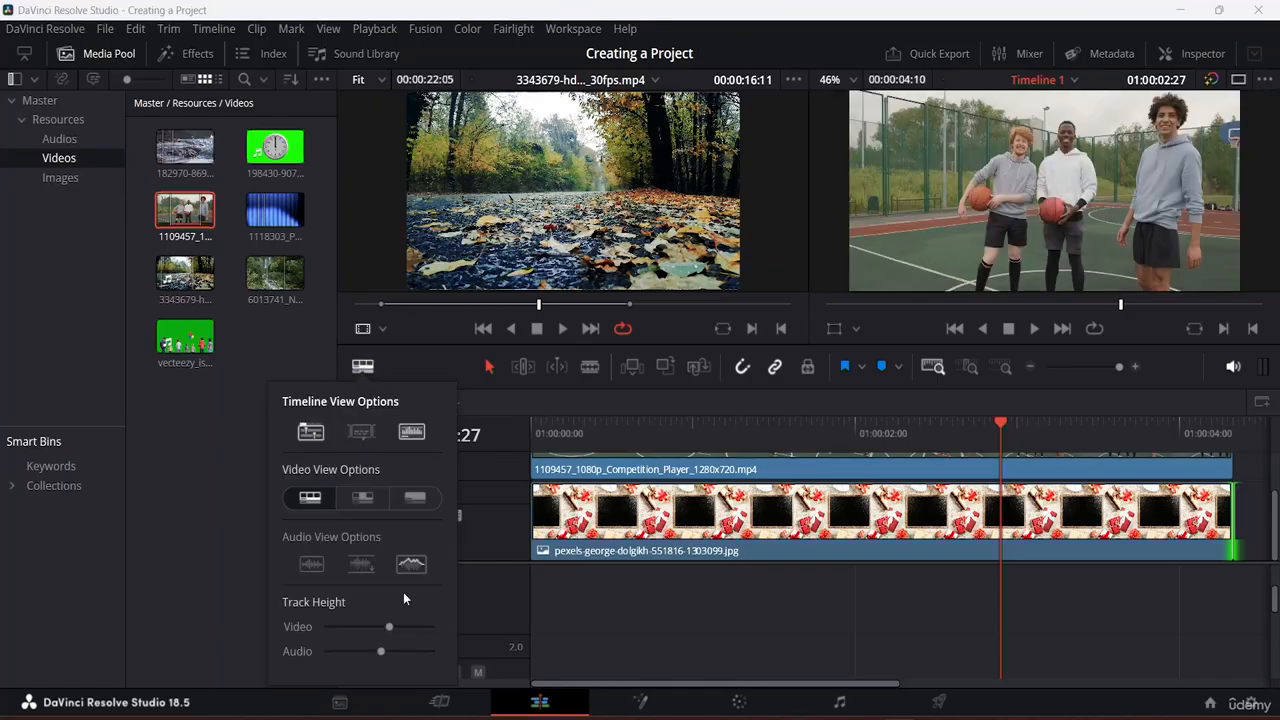
{"action": "left_click_drag", "start_coordinate": [386, 622], "coordinate": [352, 625]}
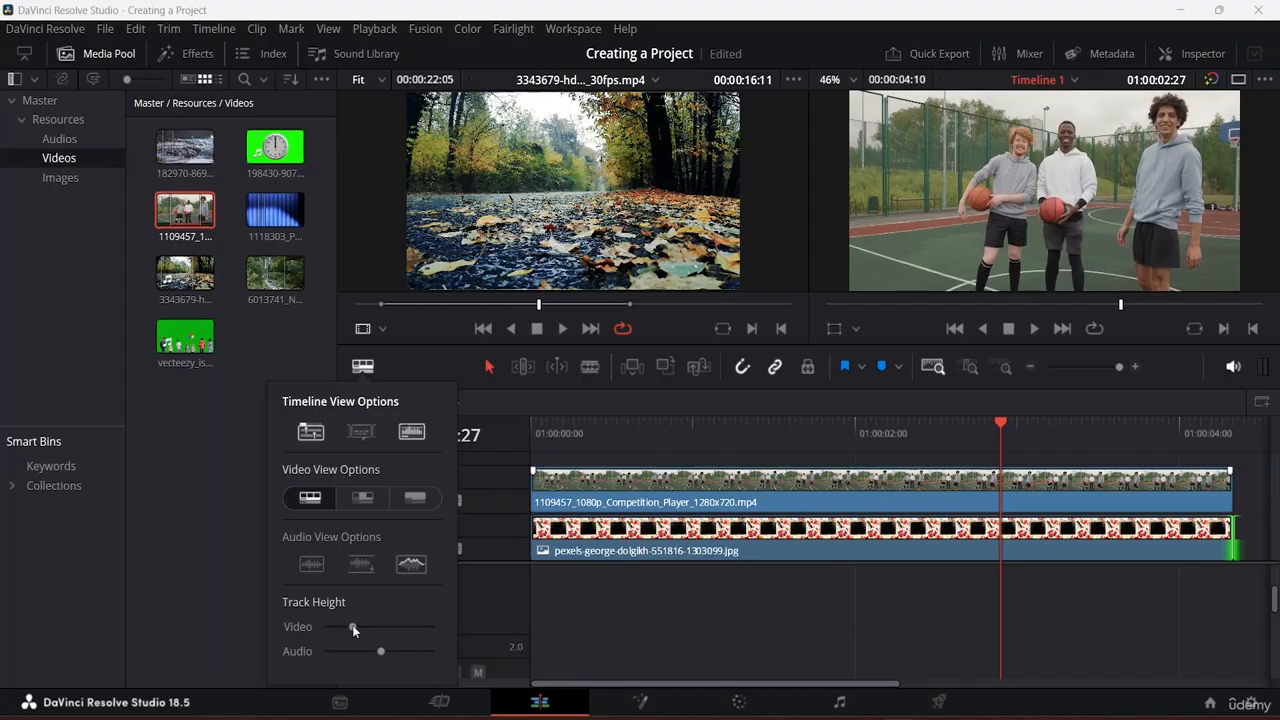
{"action": "left_click", "coordinate": [664, 575]}
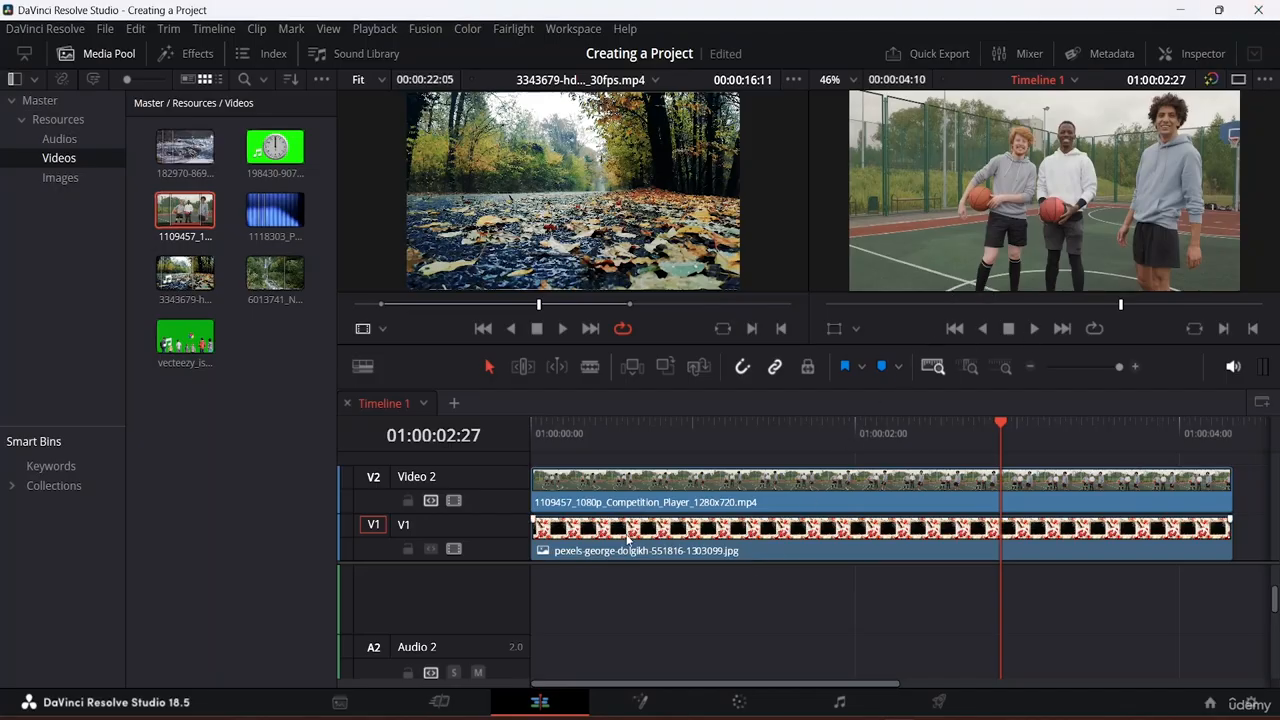
Step: Select the basketball clip on Video 2 and switch to the single timeline viewer
{"action": "left_click", "coordinate": [670, 538]}
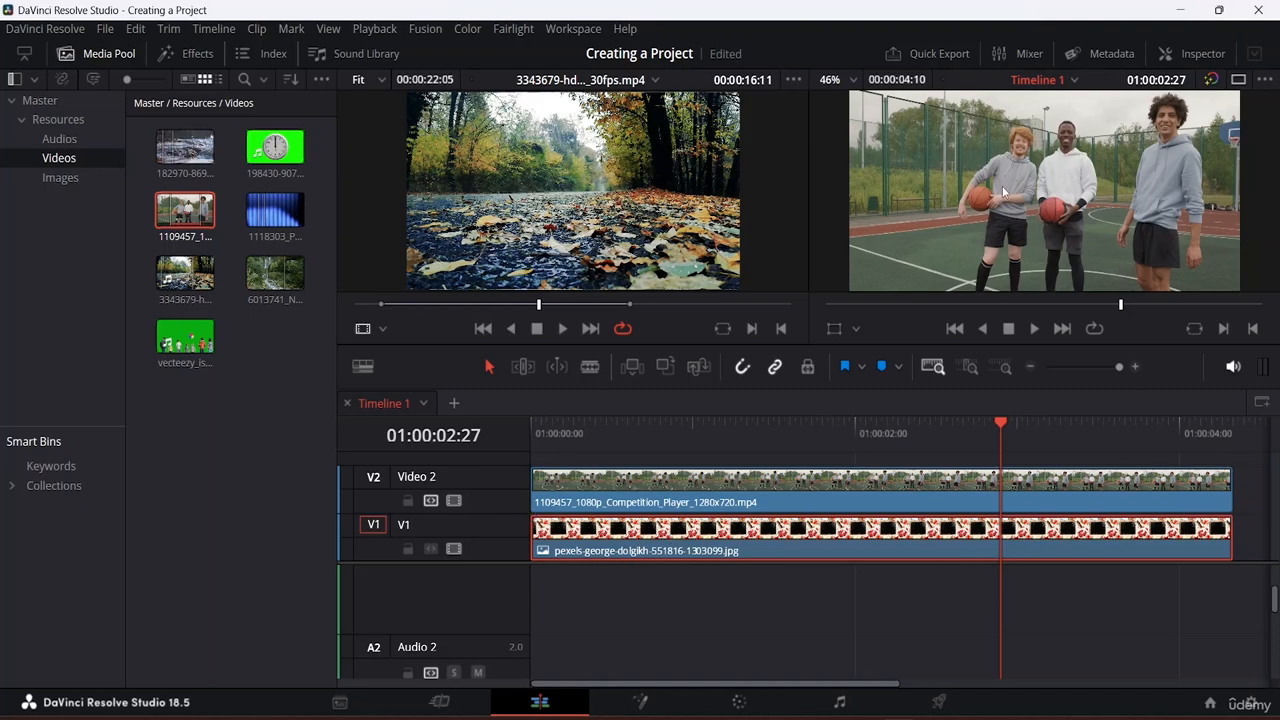
{"action": "left_click", "coordinate": [680, 485]}
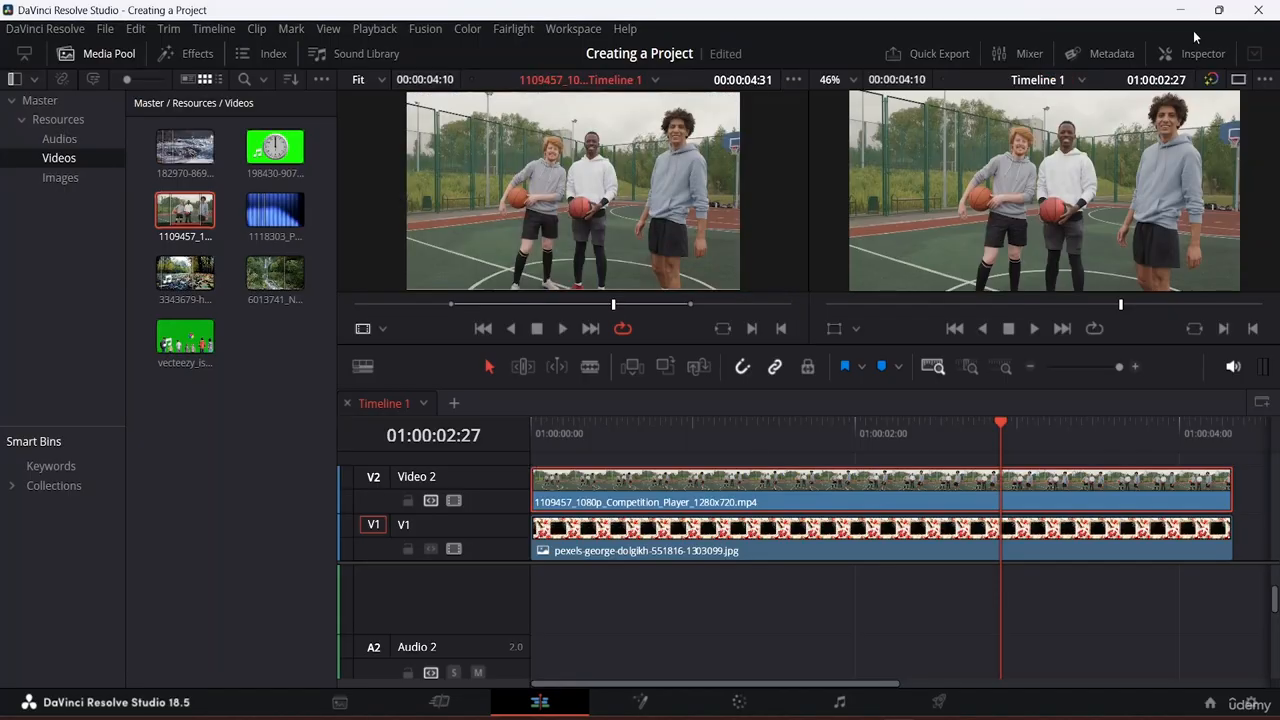
{"action": "left_click", "coordinate": [1196, 55]}
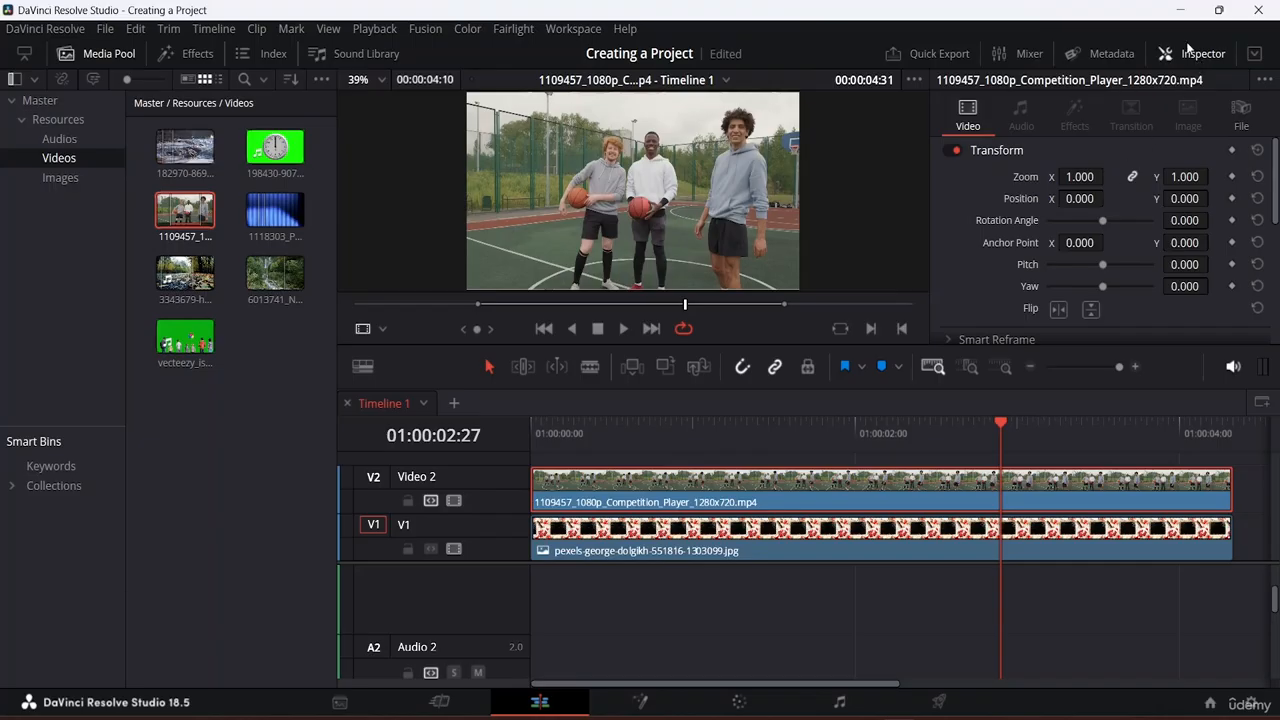
{"action": "left_click", "coordinate": [1193, 55]}
{"action": "left_click", "coordinate": [1238, 80]}
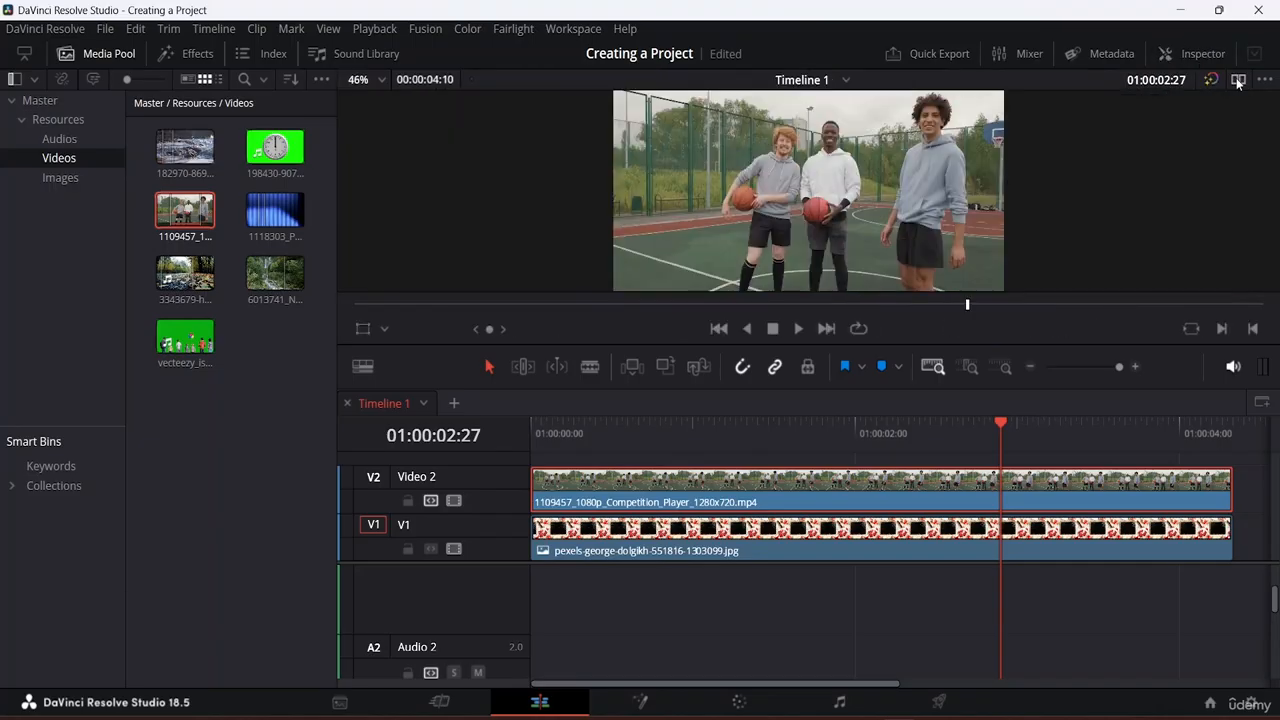
Step: Set the basketball clip's unlinked zoom to X 0.450 and Y 0.560, then save
{"action": "left_click", "coordinate": [1175, 53]}
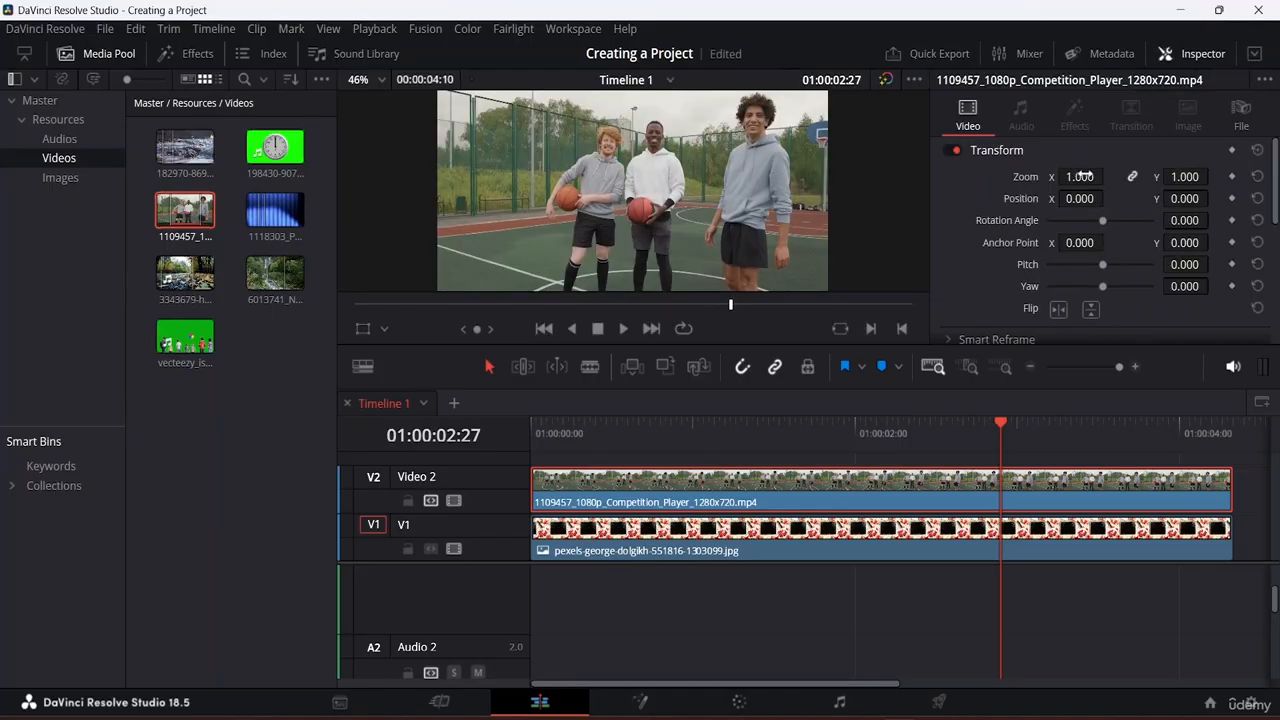
{"action": "left_click_drag", "start_coordinate": [1080, 176], "coordinate": [1108, 176]}
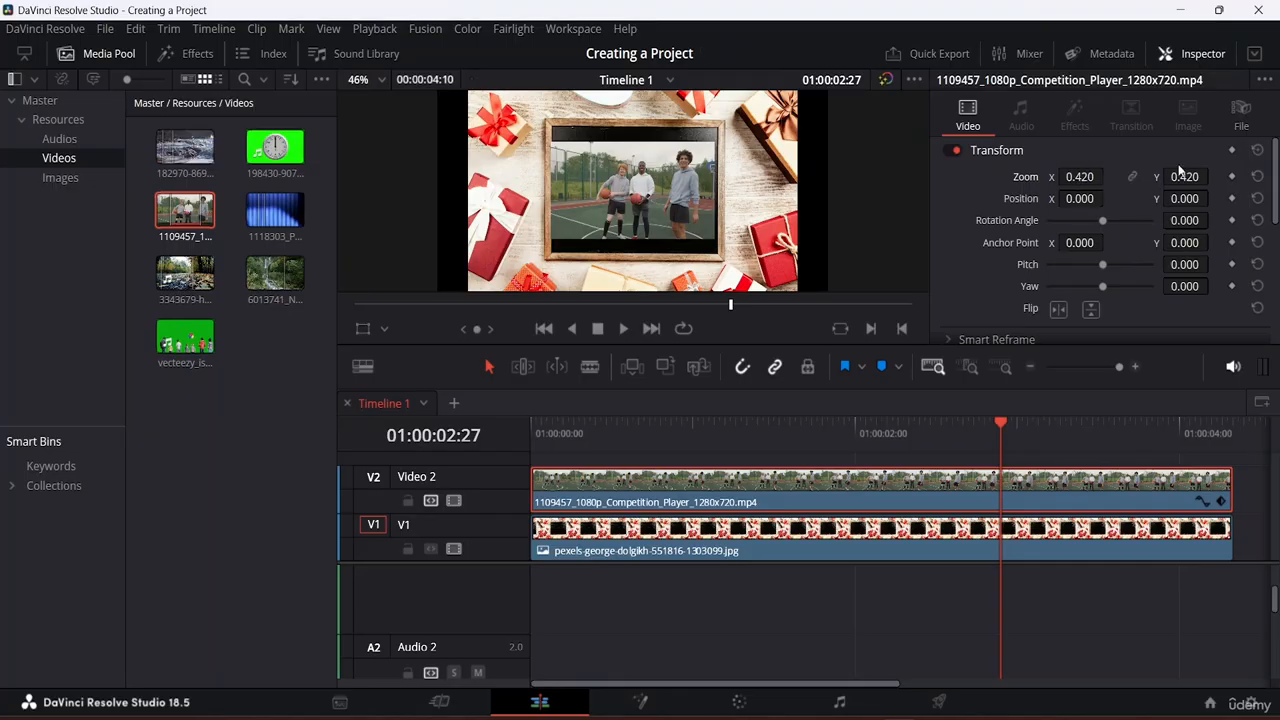
{"action": "left_click_drag", "start_coordinate": [1187, 177], "coordinate": [1200, 177]}
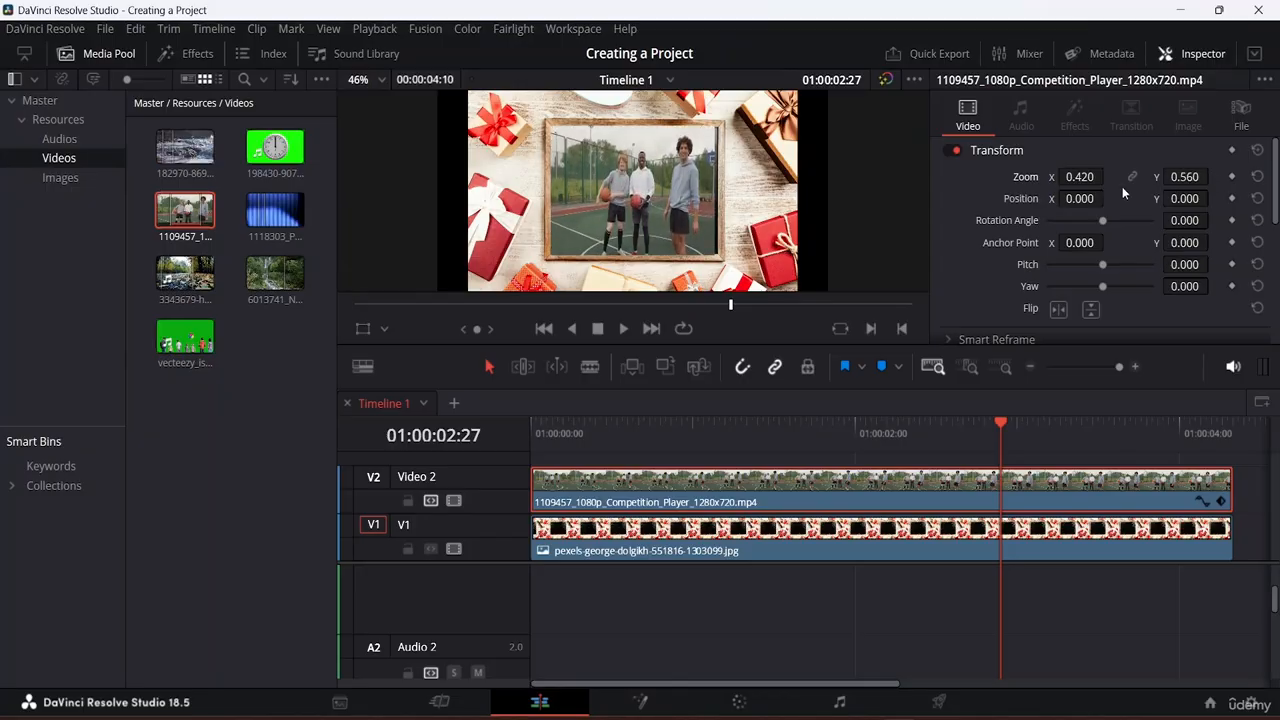
{"action": "left_click_drag", "start_coordinate": [1109, 177], "coordinate": [1110, 176]}
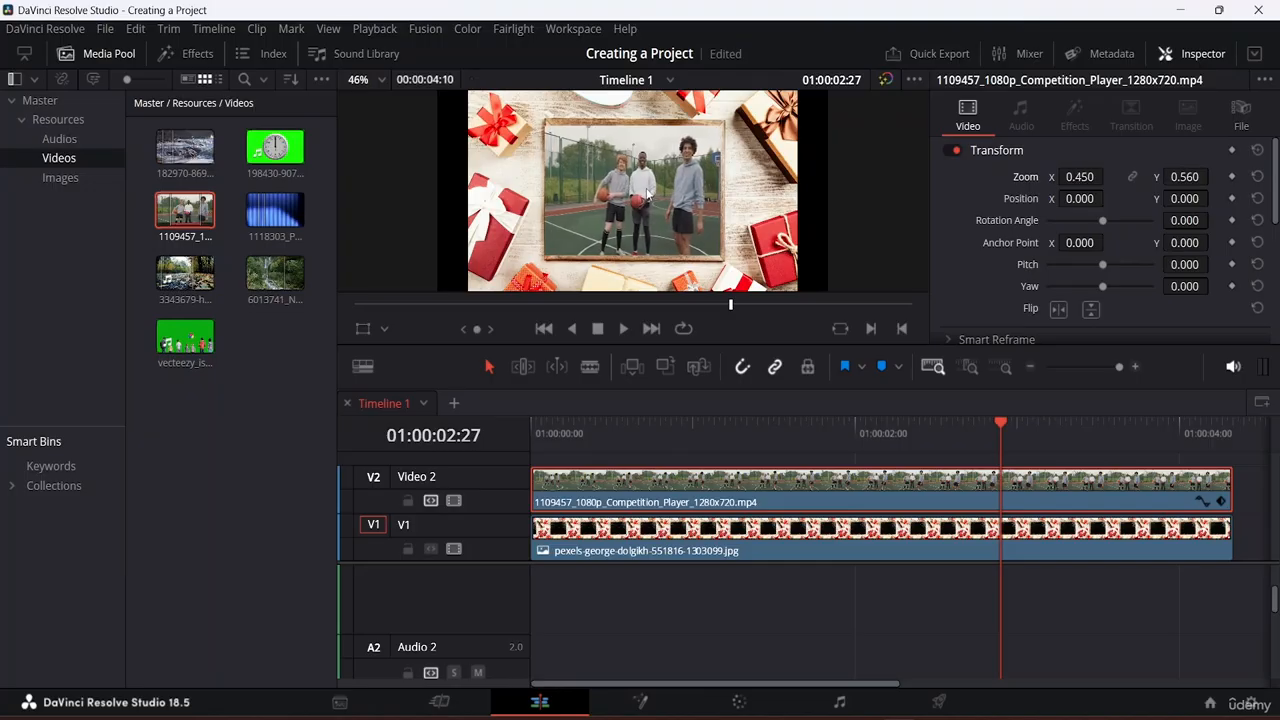
{"action": "key", "text": "ctrl+s"}
Step: Crop slivers off the basketball clip's left and right edges using the viewer's Crop controls
{"action": "left_click", "coordinate": [384, 330]}
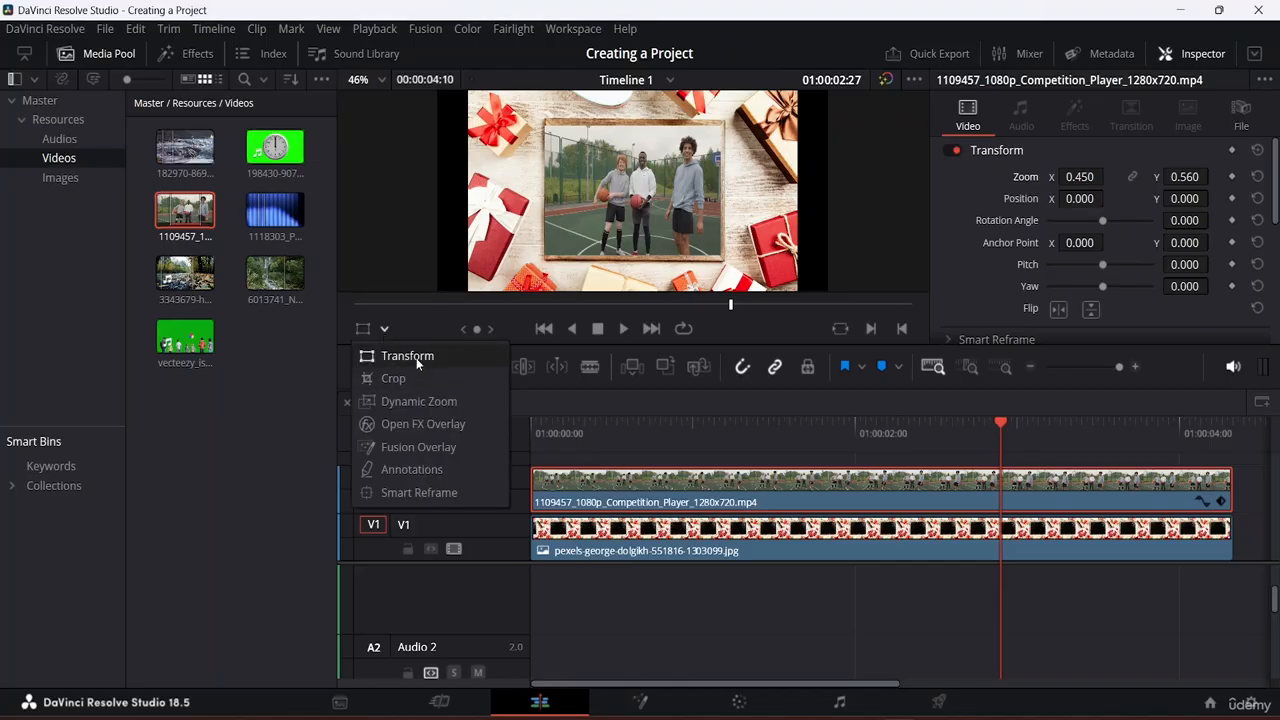
{"action": "left_click", "coordinate": [407, 378]}
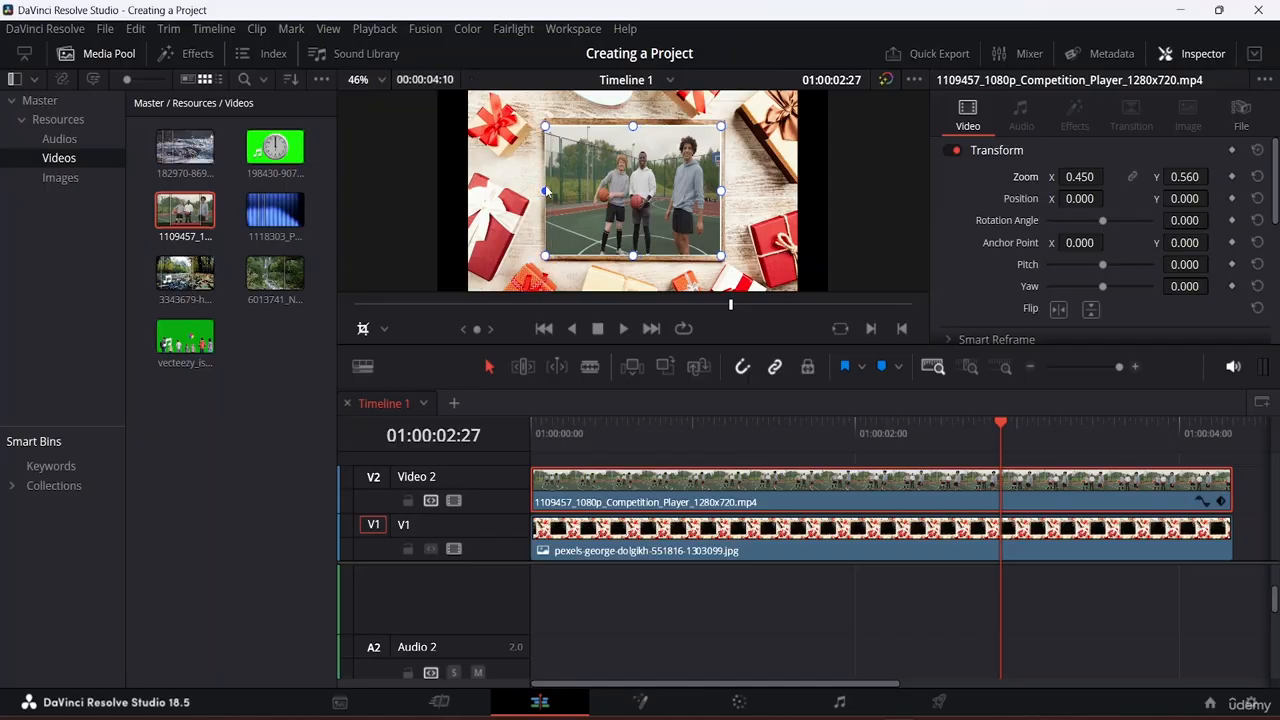
{"action": "left_click_drag", "start_coordinate": [545, 190], "coordinate": [550, 191]}
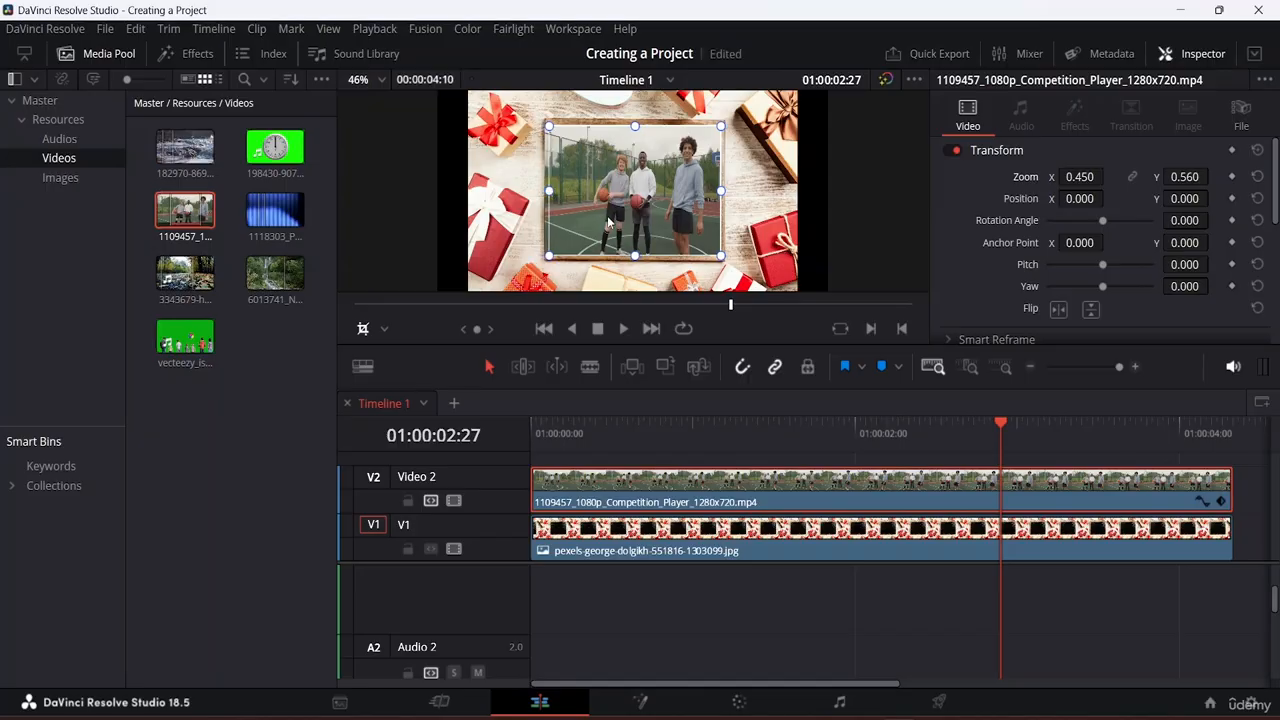
{"action": "left_click_drag", "start_coordinate": [720, 190], "coordinate": [720, 194]}
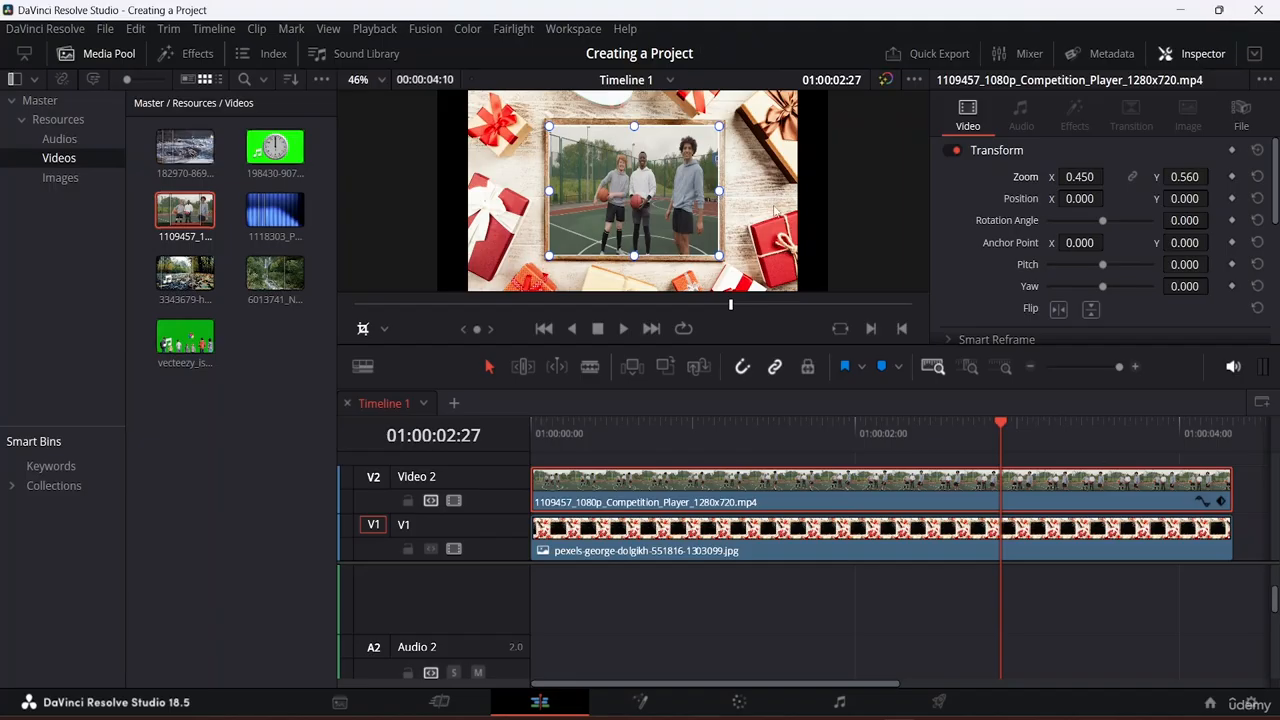
{"action": "left_click_drag", "start_coordinate": [1000, 425], "coordinate": [471, 389]}
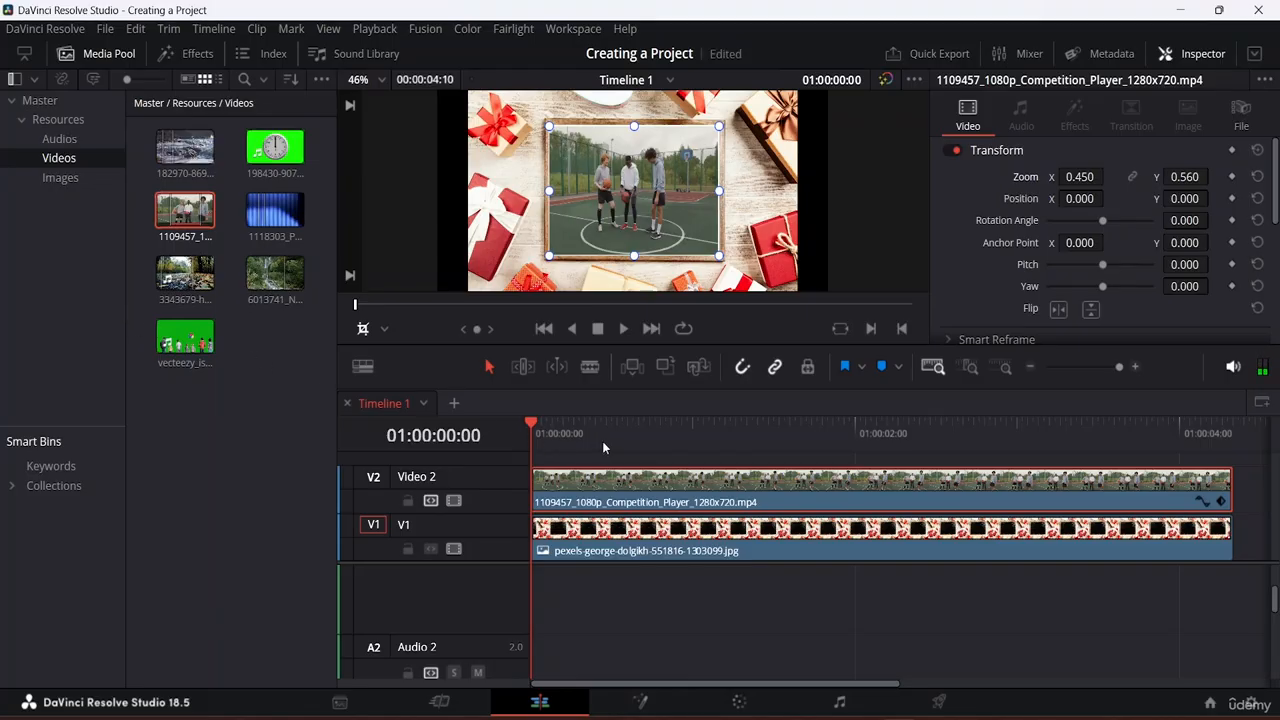
Step: Play back the framed composite, then enlarge the video track area of the timeline
{"action": "left_click_drag", "start_coordinate": [531, 425], "coordinate": [547, 425]}
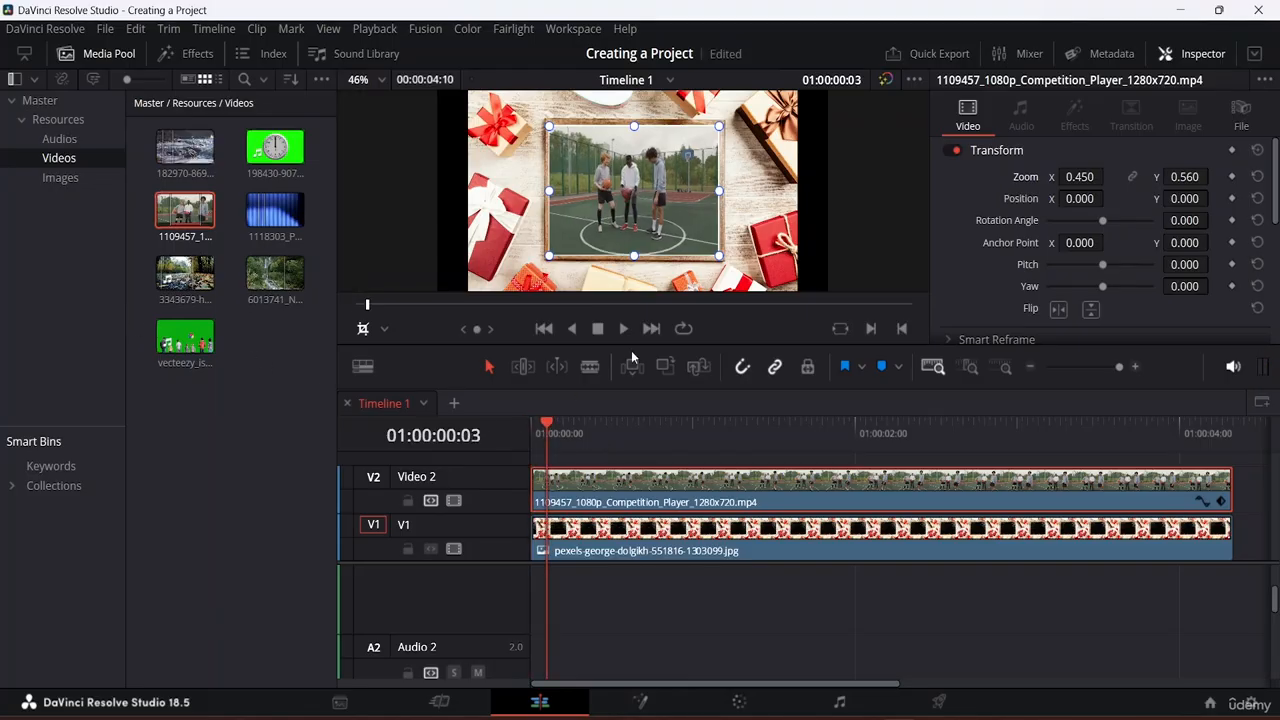
{"action": "left_click", "coordinate": [624, 329]}
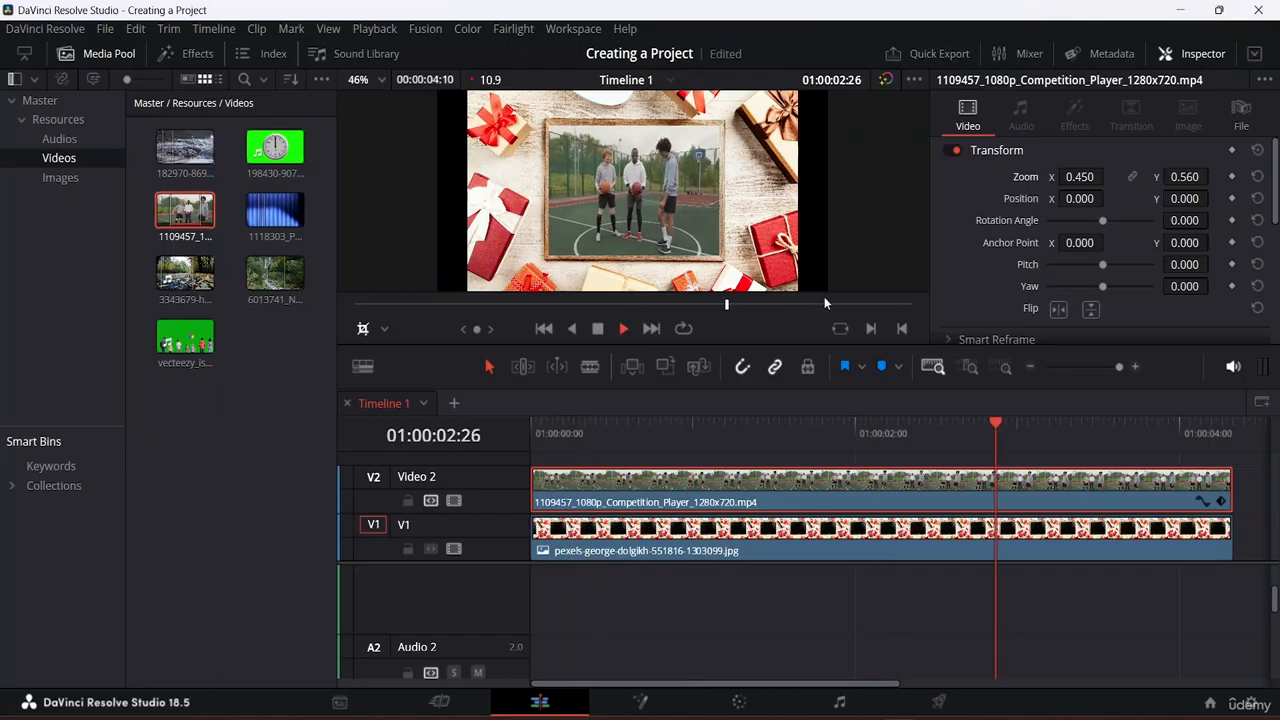
{"action": "key", "text": "space"}
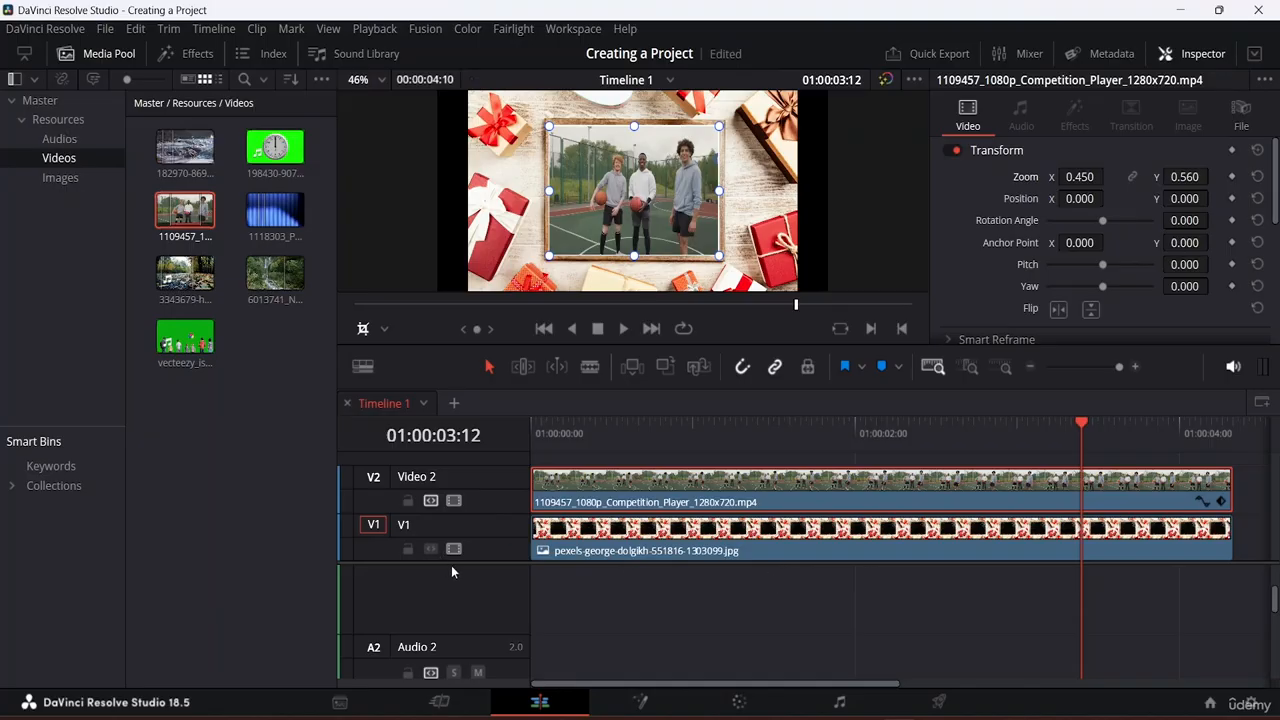
{"action": "left_click_drag", "start_coordinate": [476, 563], "coordinate": [471, 609]}
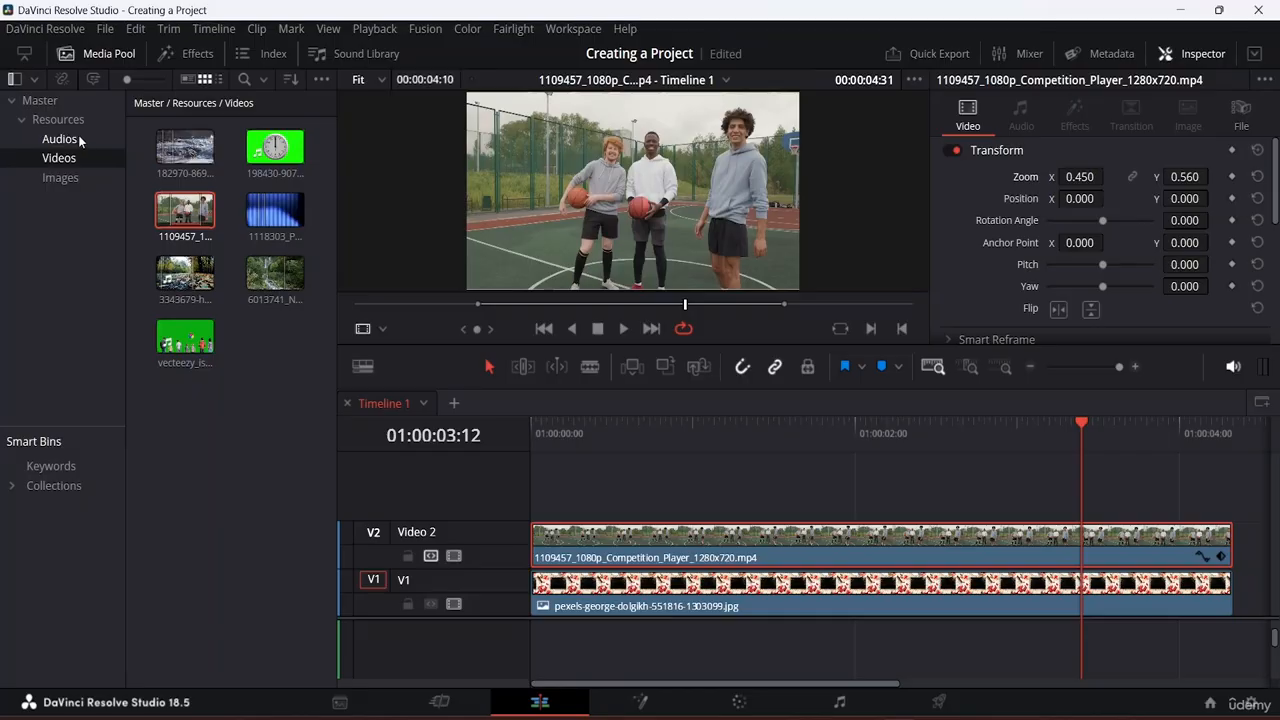
Step: Add the skitterend logo at the start of Video 3, trim it to match, and set Zoom X 0.160
{"action": "left_click", "coordinate": [70, 181]}
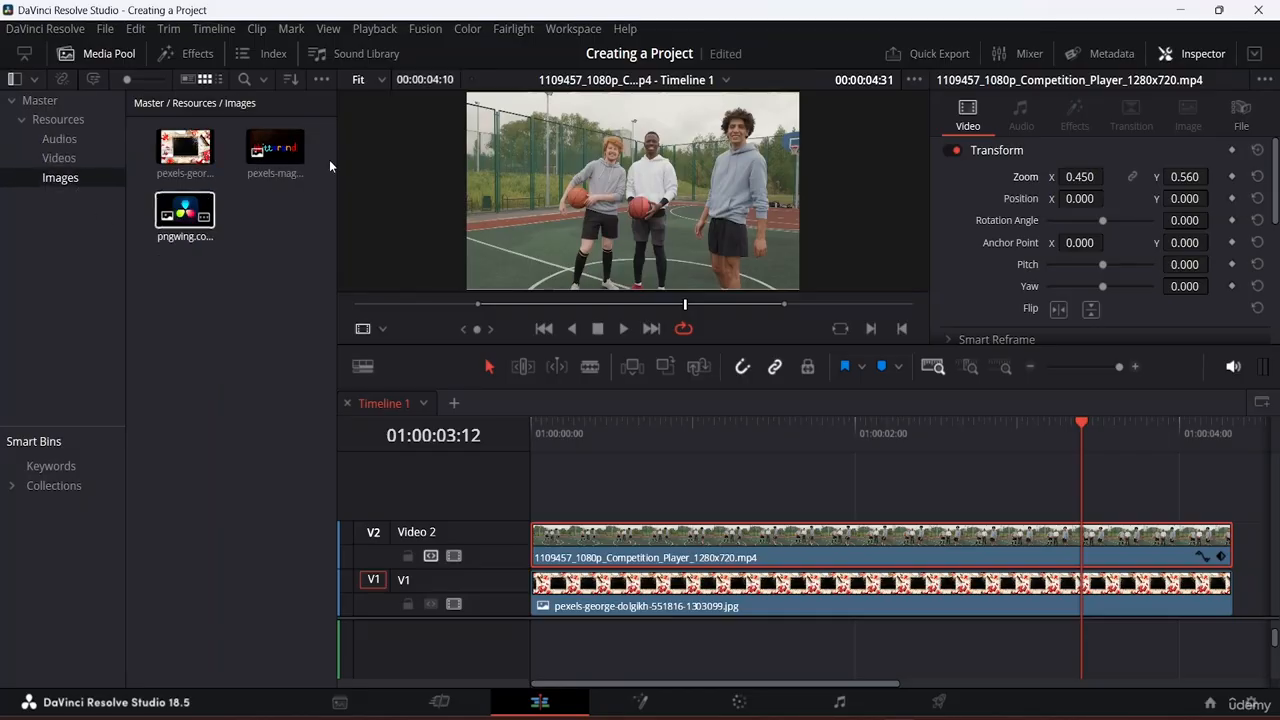
{"action": "left_click_drag", "start_coordinate": [273, 150], "coordinate": [542, 495]}
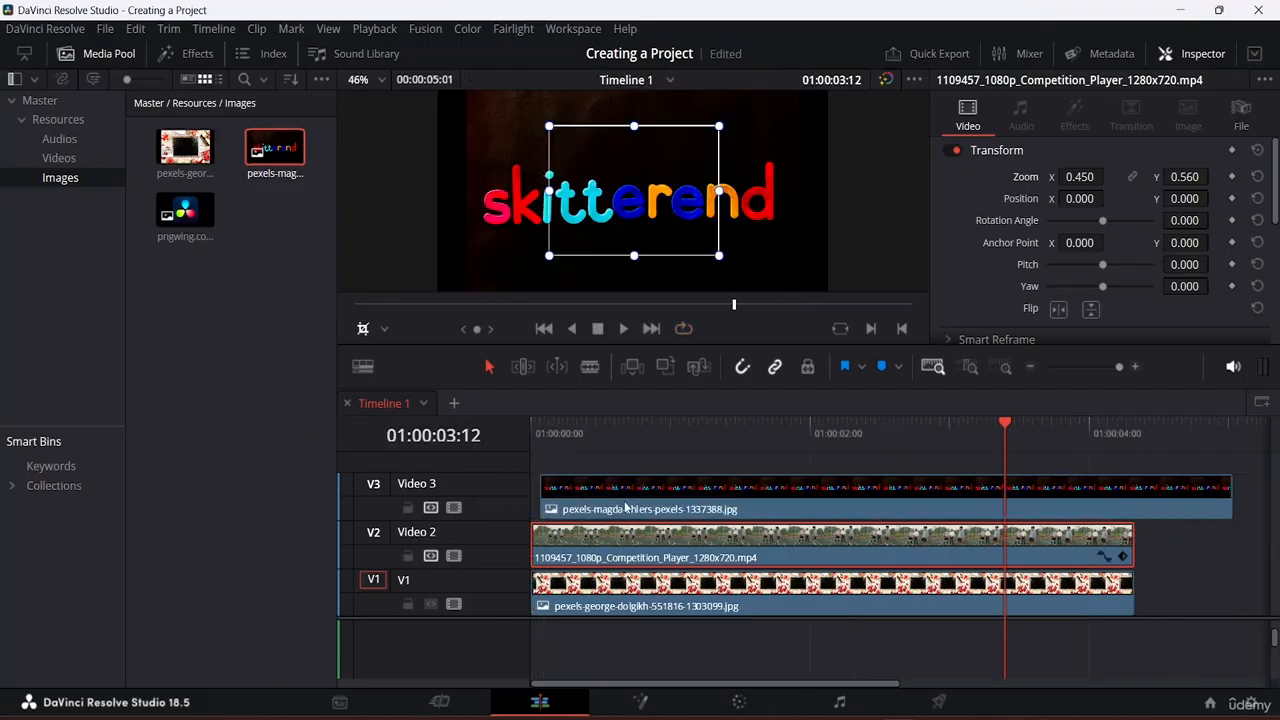
{"action": "left_click_drag", "start_coordinate": [668, 508], "coordinate": [655, 507]}
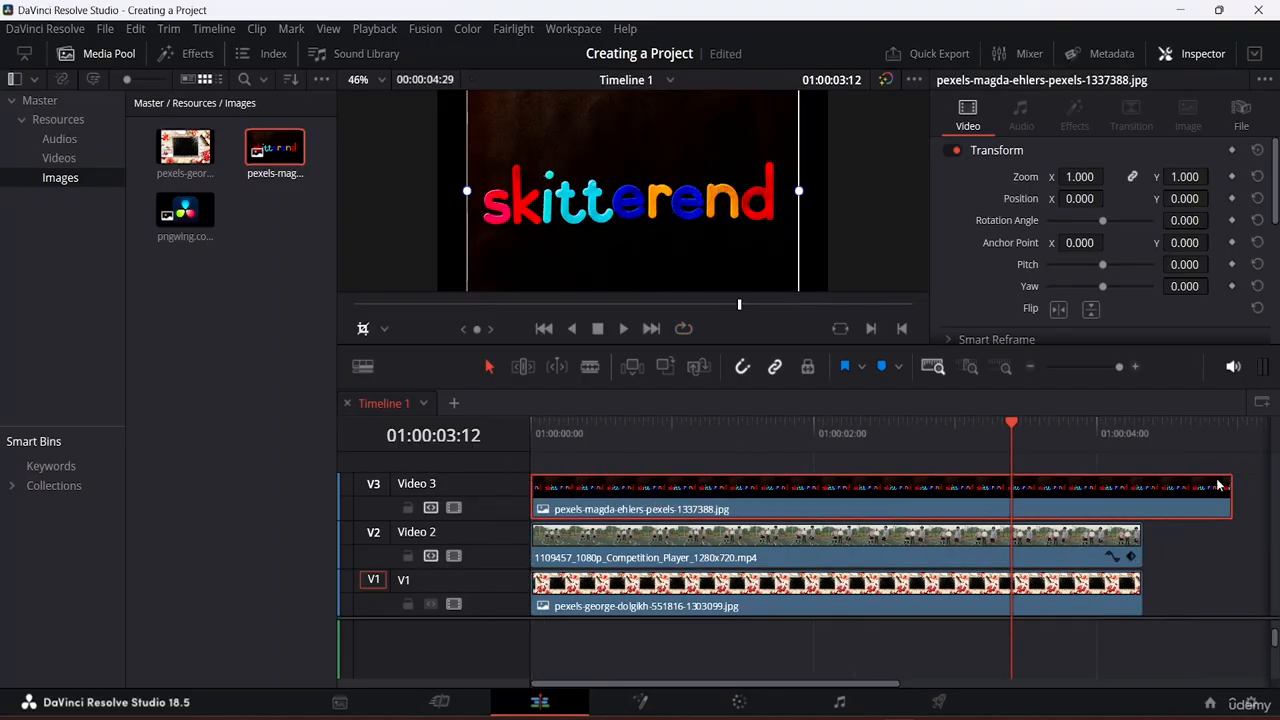
{"action": "left_click_drag", "start_coordinate": [1228, 495], "coordinate": [1152, 482]}
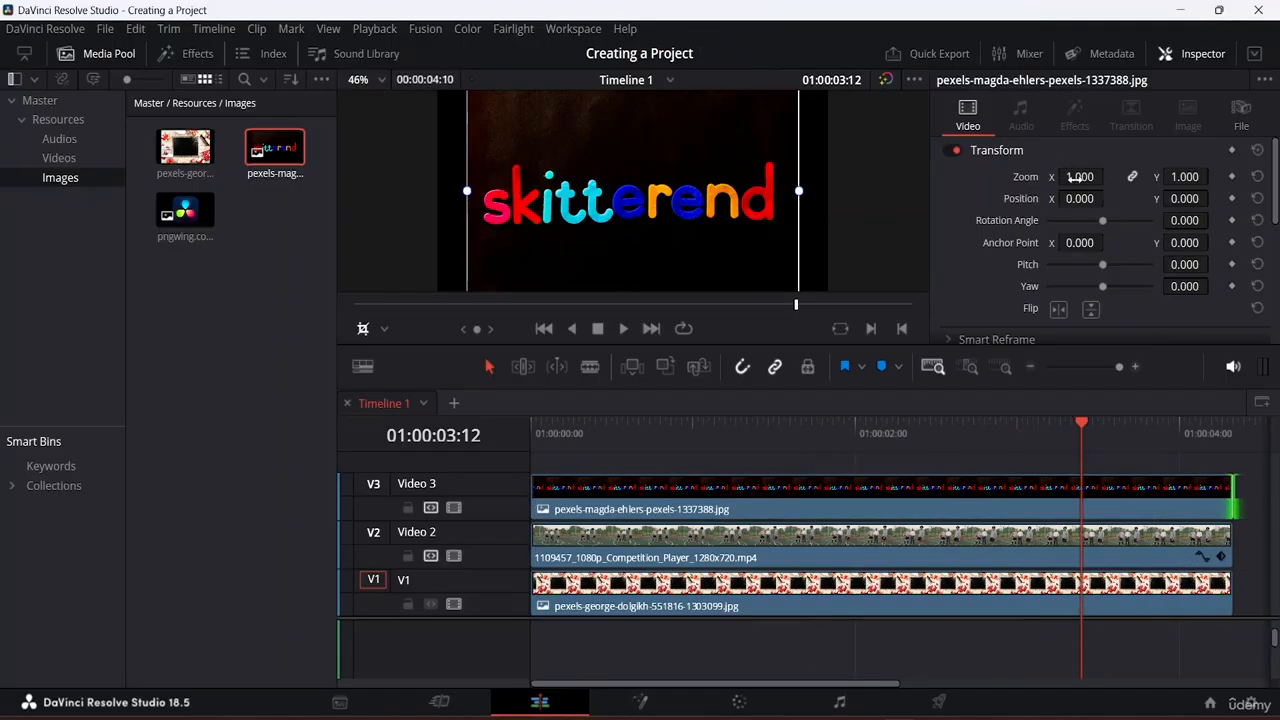
{"action": "left_click_drag", "start_coordinate": [1080, 177], "coordinate": [972, 177]}
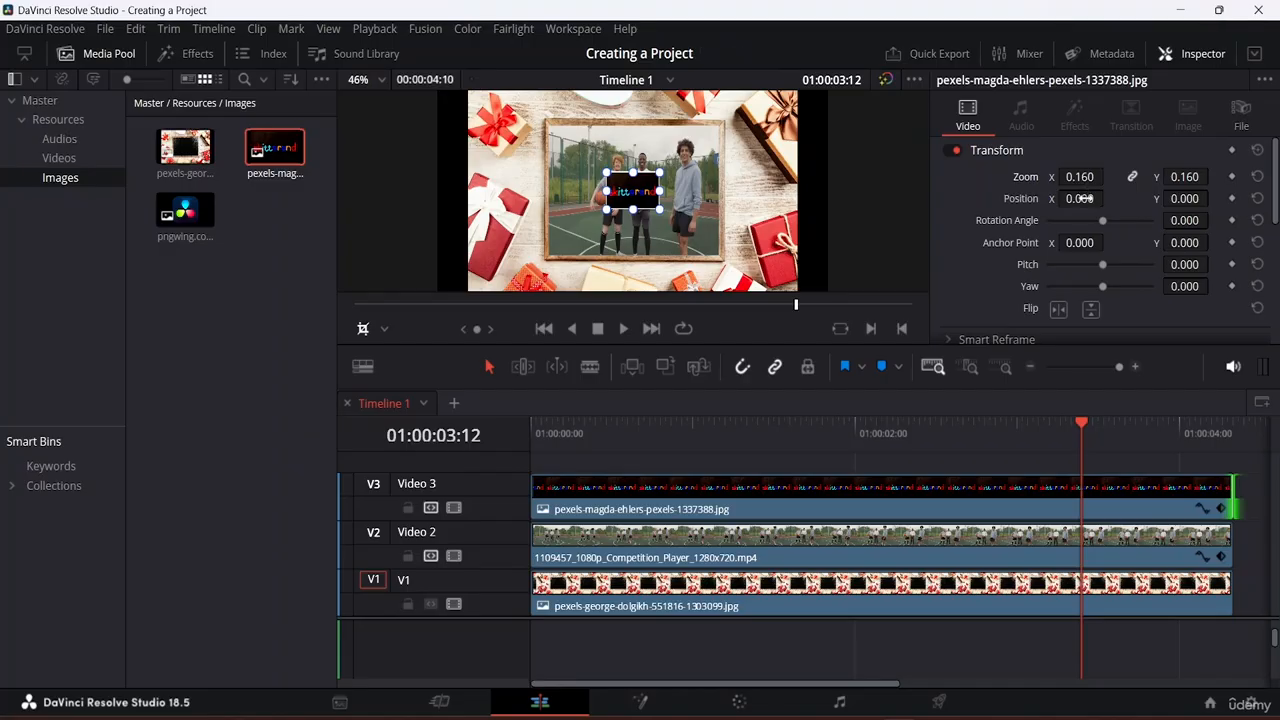
Step: Move the logo to Position X -505, shrink it to zoom 0.091 with transform handles, and save
{"action": "left_click_drag", "start_coordinate": [1082, 198], "coordinate": [903, 198]}
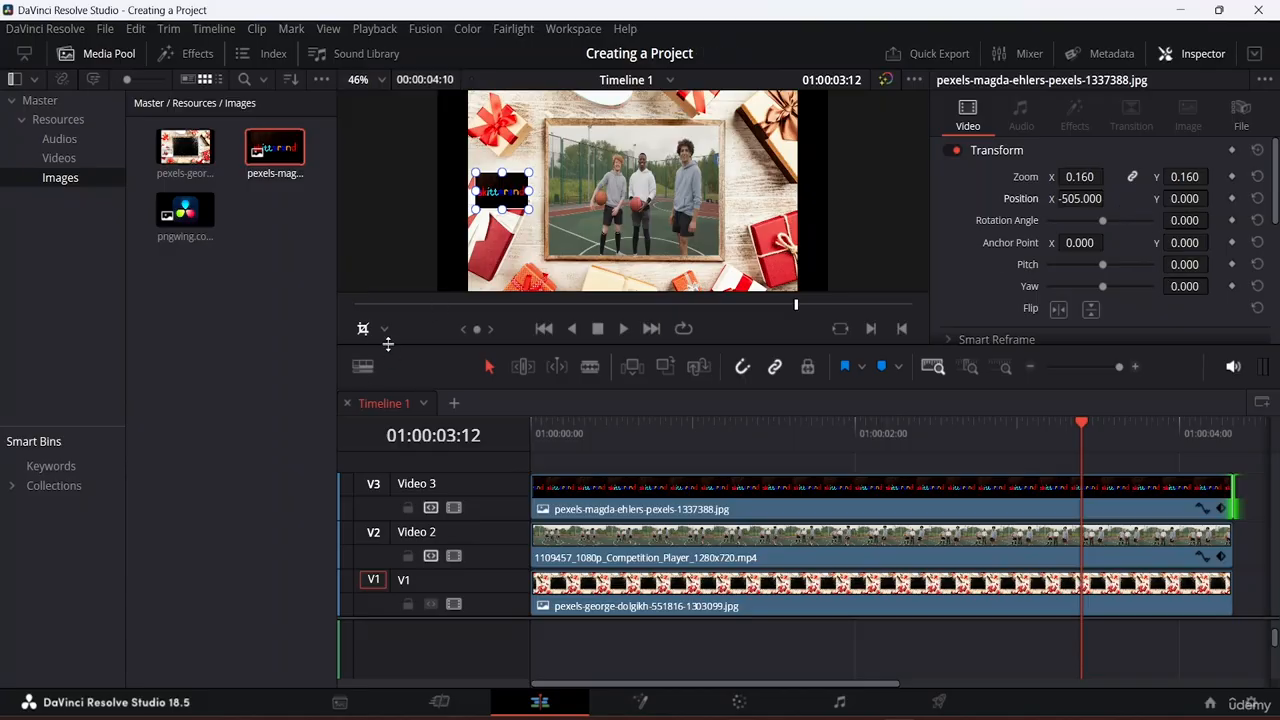
{"action": "left_click", "coordinate": [384, 328]}
{"action": "left_click", "coordinate": [413, 354]}
{"action": "left_click_drag", "start_coordinate": [531, 214], "coordinate": [580, 140]}
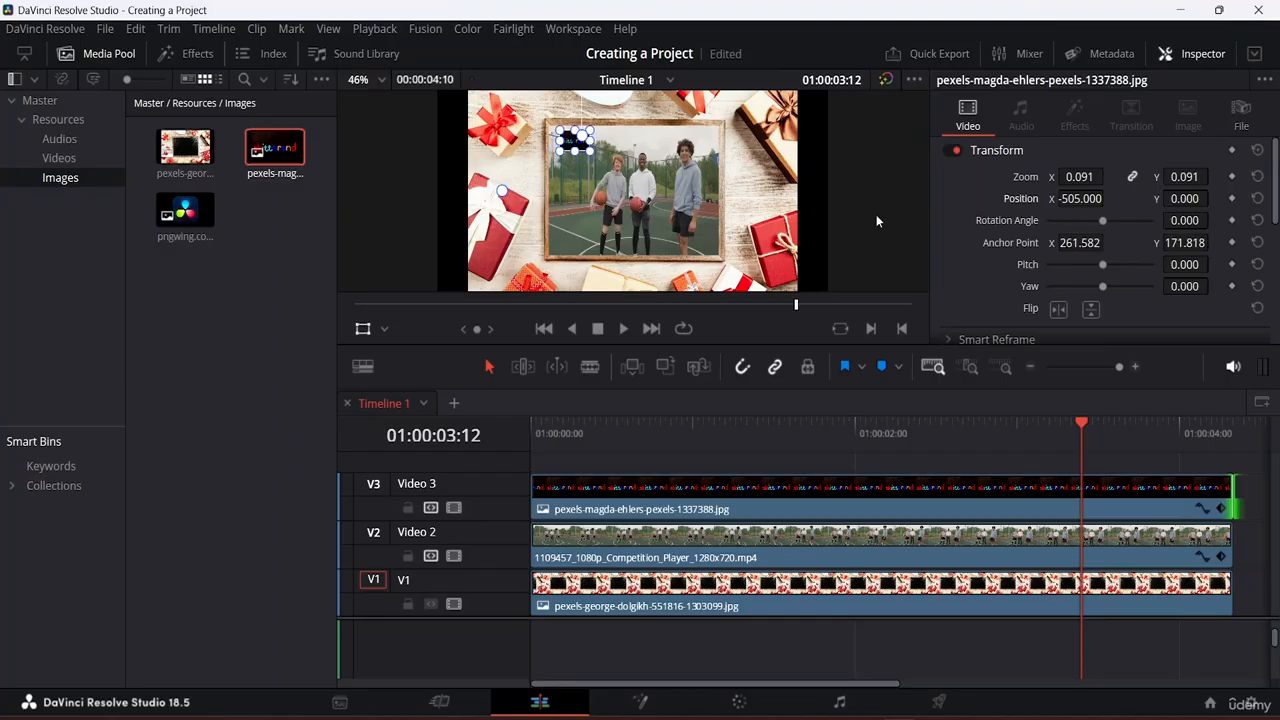
{"action": "key", "text": "ctrl+s"}
Step: Preview the logo by playing the timeline from the start, then adjust the logo clip's end
{"action": "left_click_drag", "start_coordinate": [1080, 415], "coordinate": [227, 247]}
{"action": "key", "text": "space"}
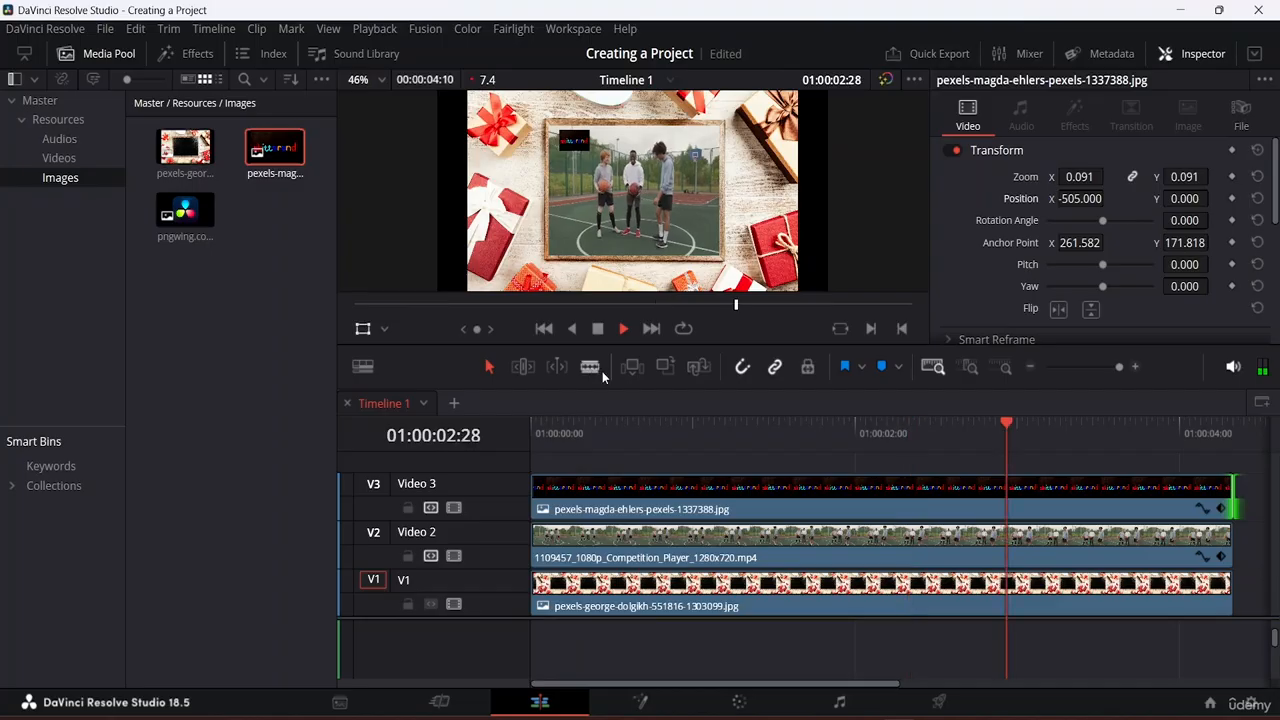
{"action": "key", "text": "space"}
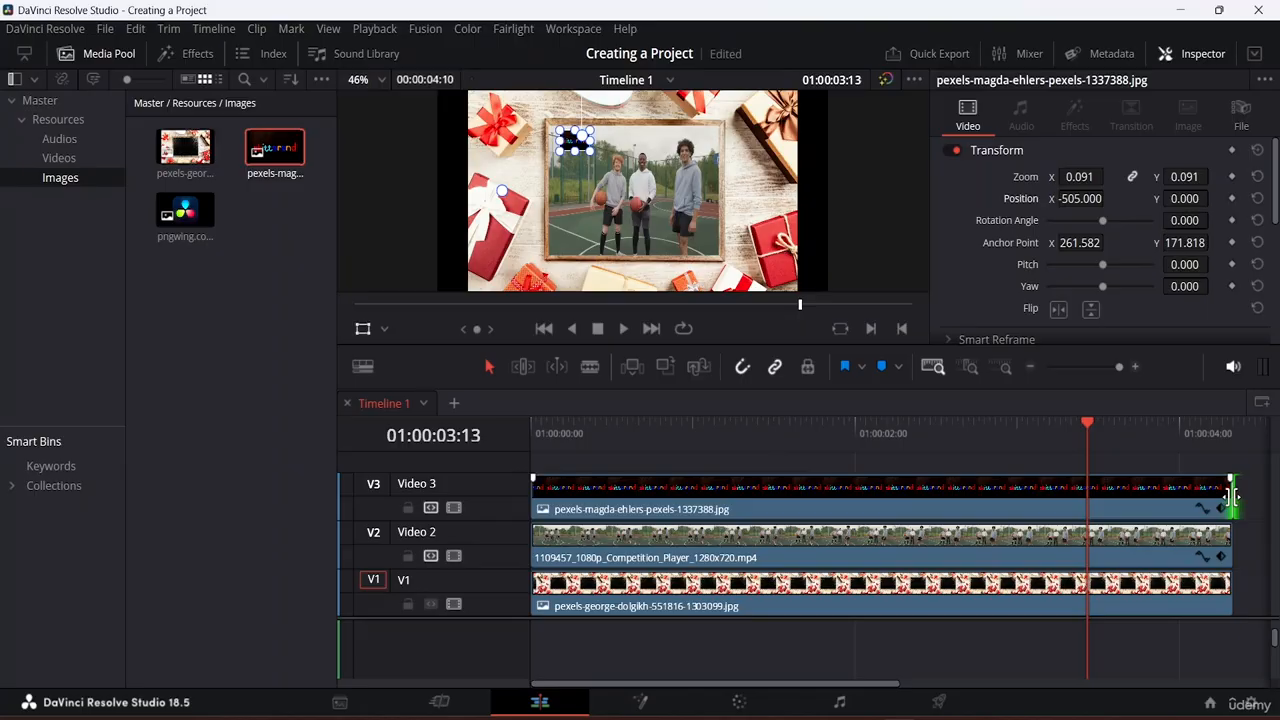
{"action": "mouse_move", "coordinate": [1230, 495]}
{"action": "left_mouse_down"}
{"action": "mouse_move", "coordinate": [1143, 503]}
{"action": "mouse_move", "coordinate": [1230, 518]}
{"action": "left_mouse_up"}
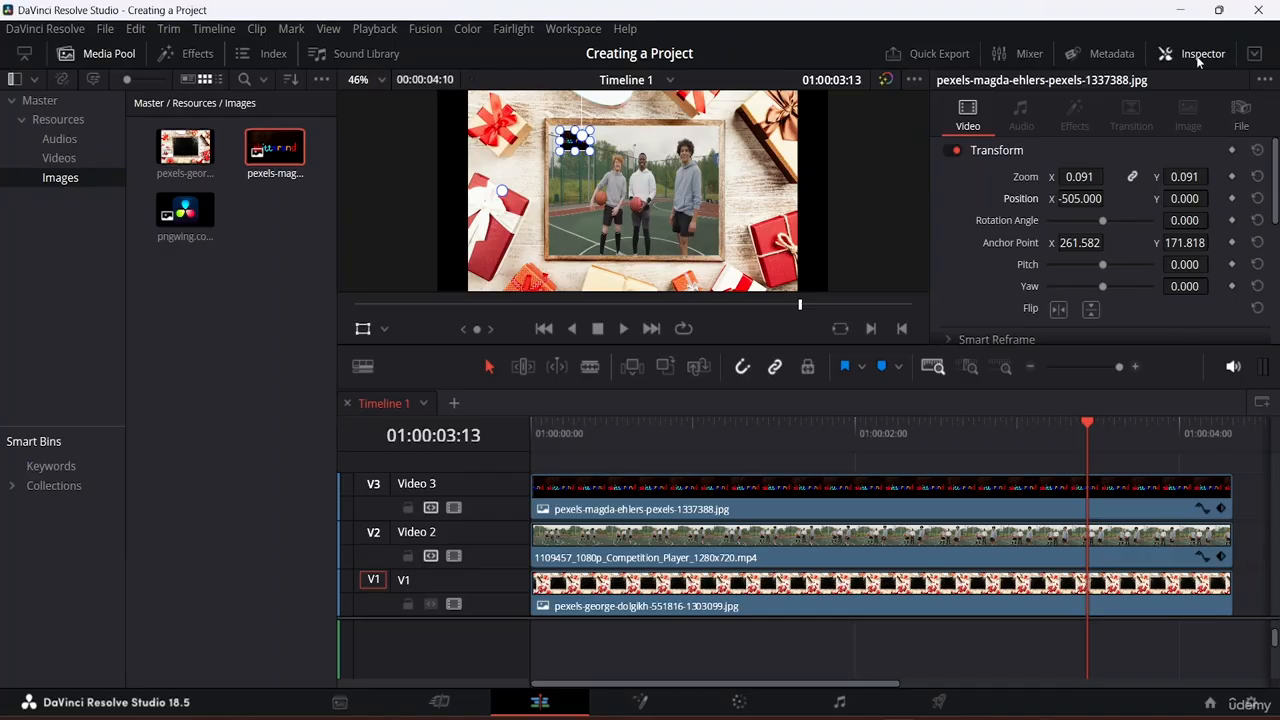
Step: Hide the Inspector and add the 6013741 river clip from the Videos bin to the timeline
{"action": "left_click", "coordinate": [1165, 54]}
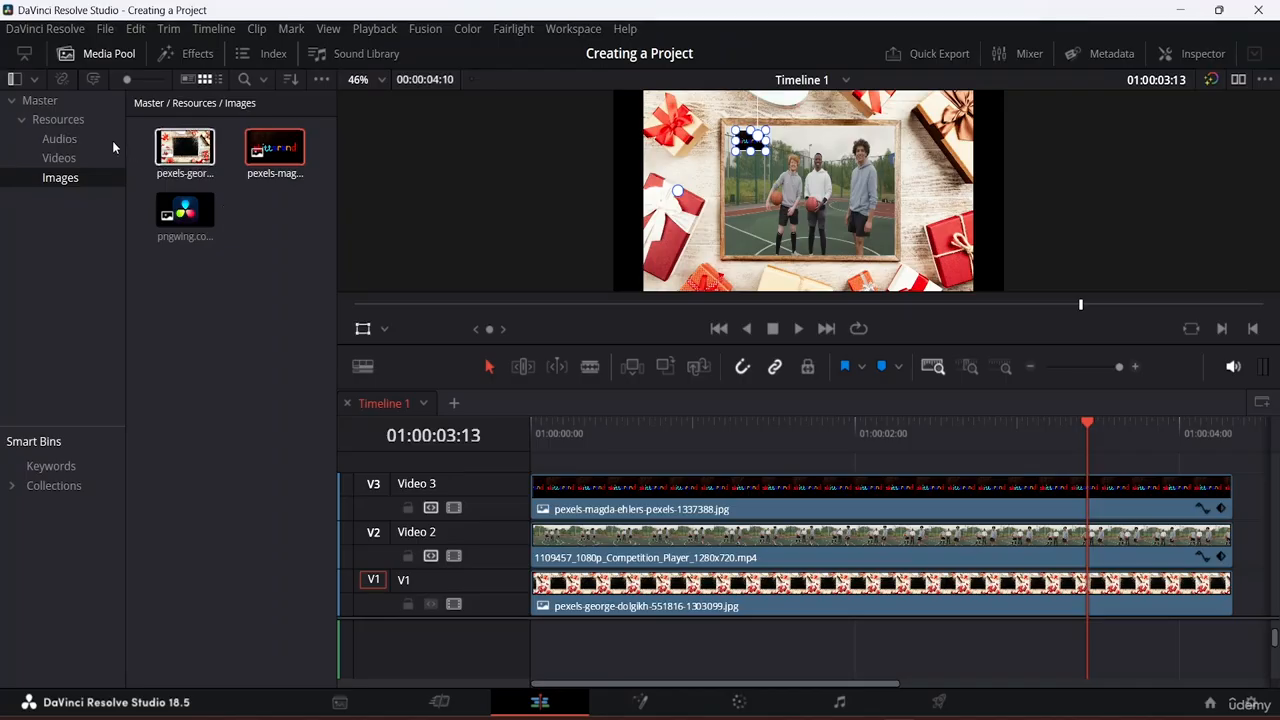
{"action": "left_click", "coordinate": [58, 158]}
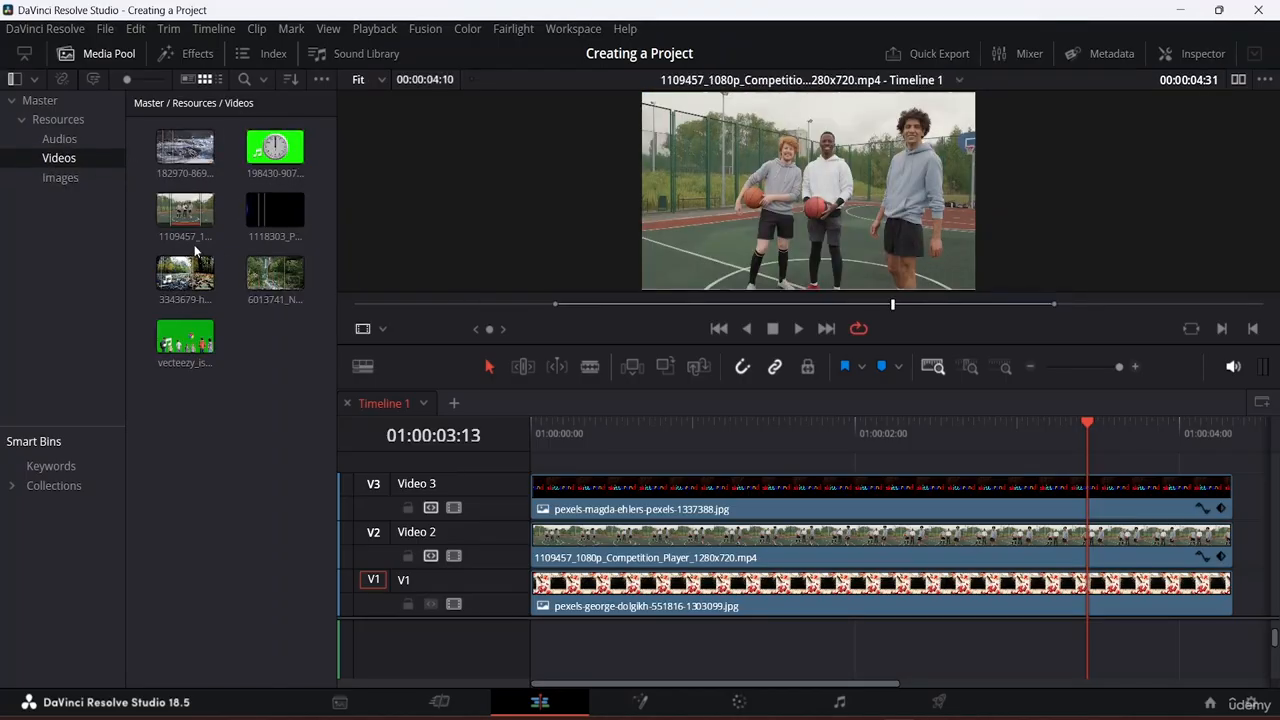
{"action": "left_click", "coordinate": [268, 284]}
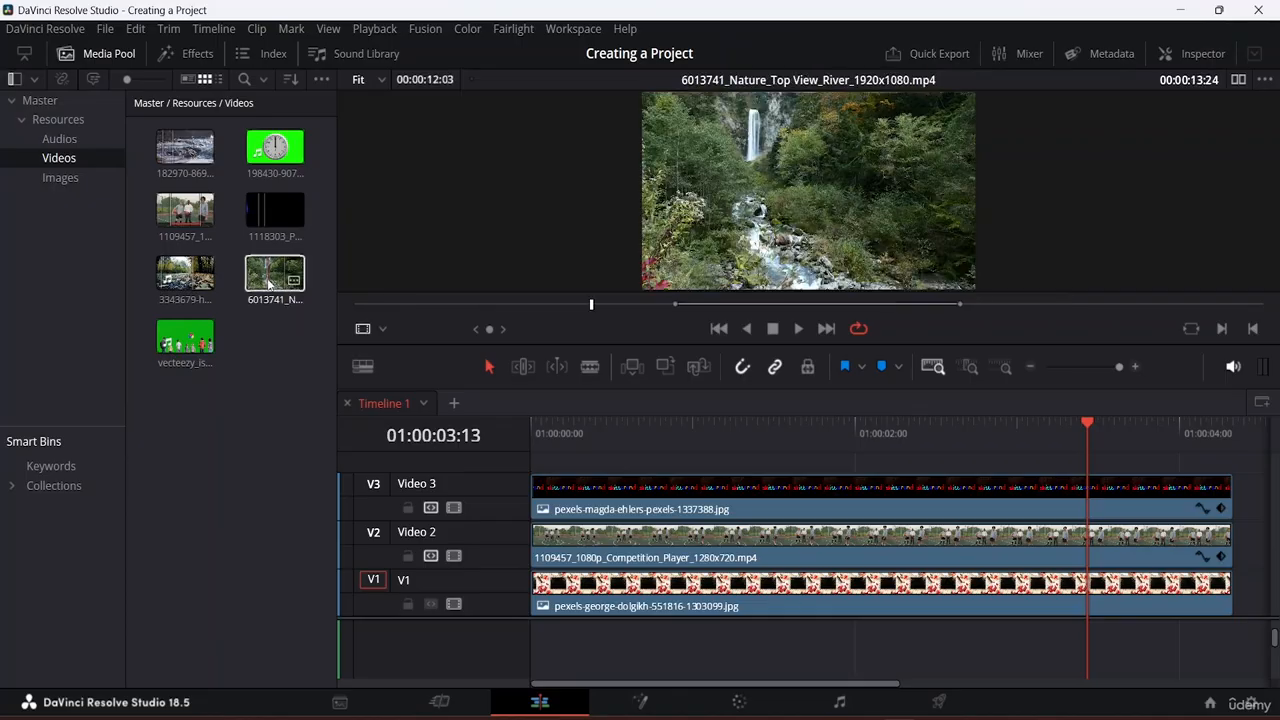
{"action": "left_click_drag", "start_coordinate": [268, 284], "coordinate": [924, 500]}
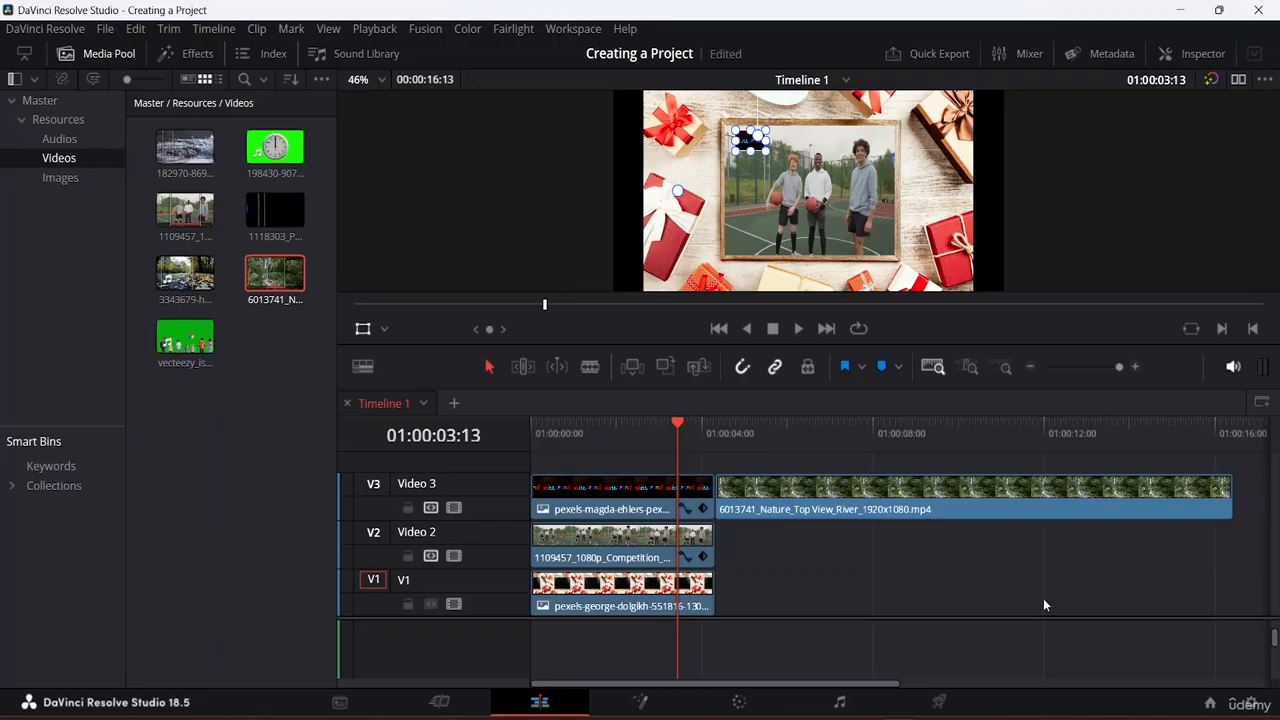
Step: Trim the river clip's end and slide it on V3 to start at 01:00:04:17
{"action": "left_click_drag", "start_coordinate": [1229, 492], "coordinate": [939, 459]}
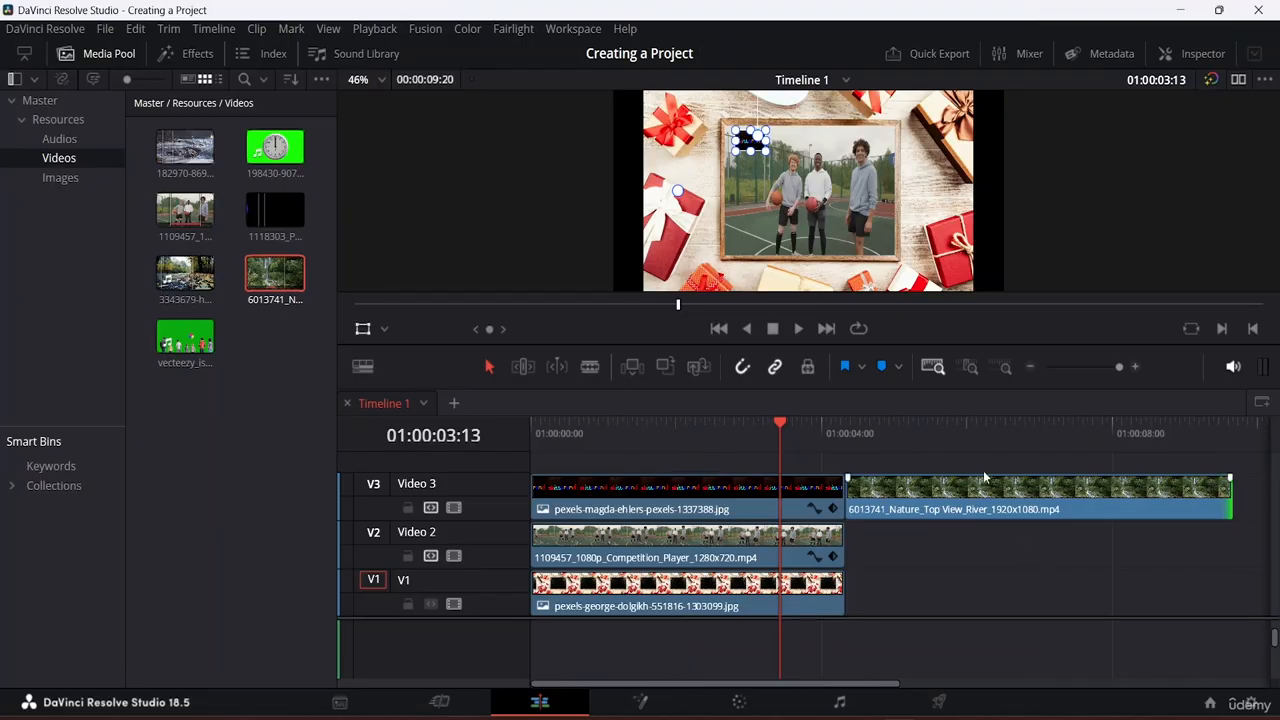
{"action": "left_click_drag", "start_coordinate": [778, 425], "coordinate": [905, 453]}
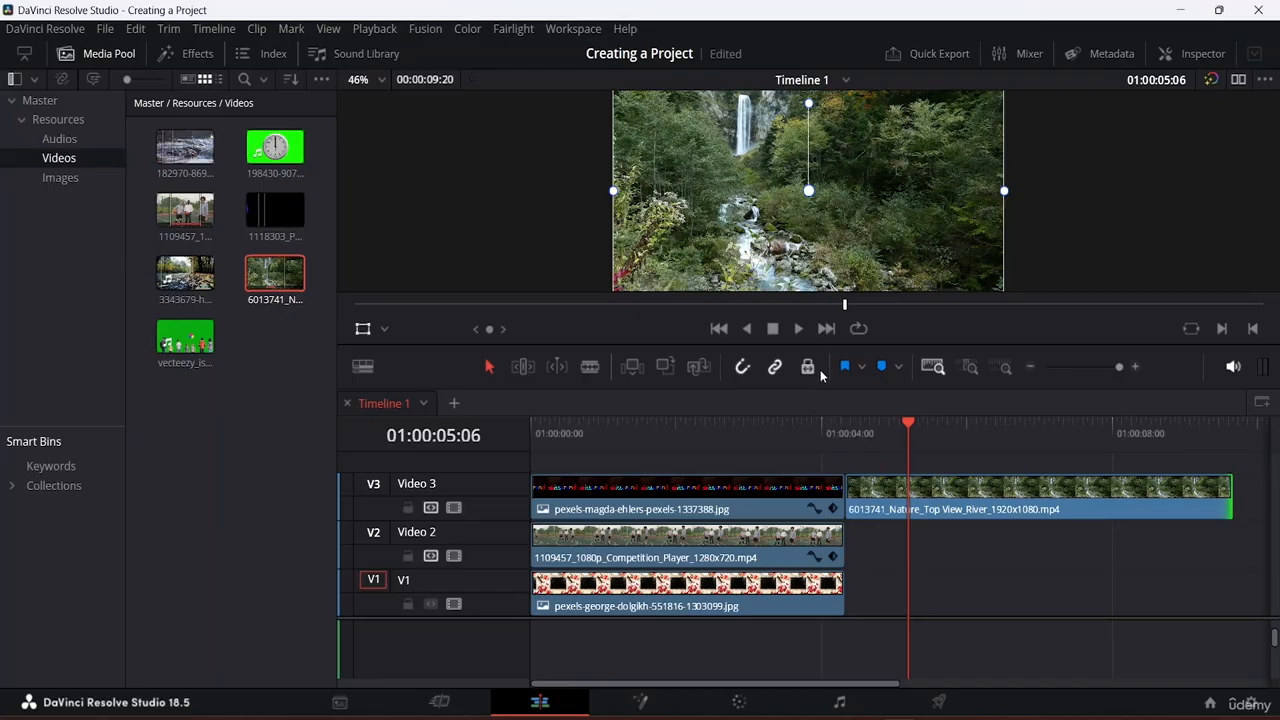
{"action": "left_click_drag", "start_coordinate": [886, 486], "coordinate": [928, 487]}
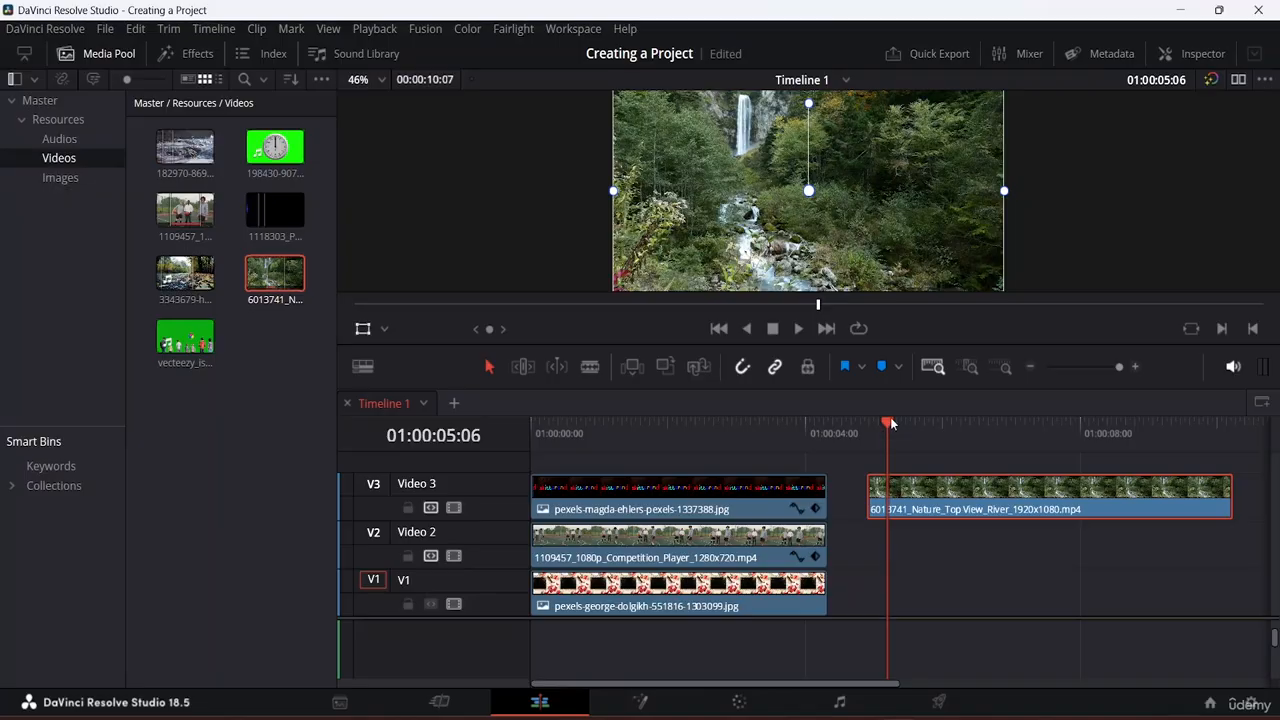
{"action": "mouse_move", "coordinate": [870, 478]}
{"action": "left_click_drag", "start_coordinate": [889, 421], "coordinate": [844, 425]}
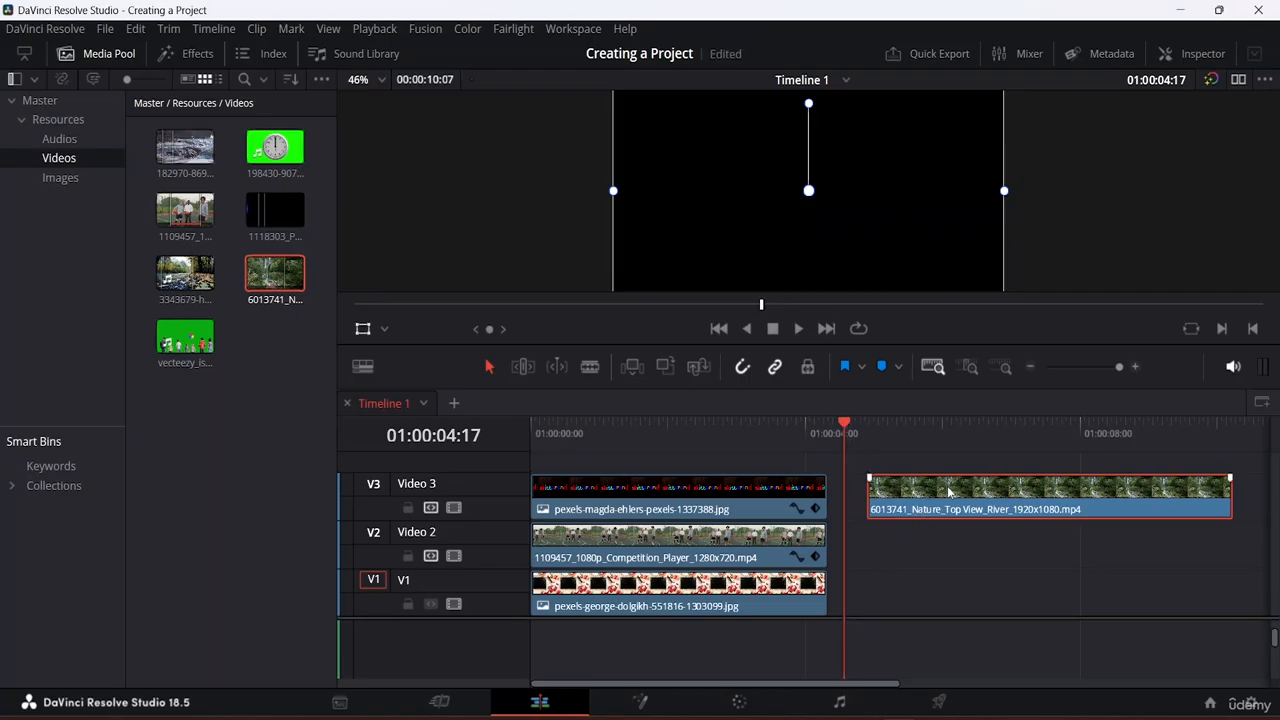
{"action": "left_click_drag", "start_coordinate": [948, 491], "coordinate": [907, 480]}
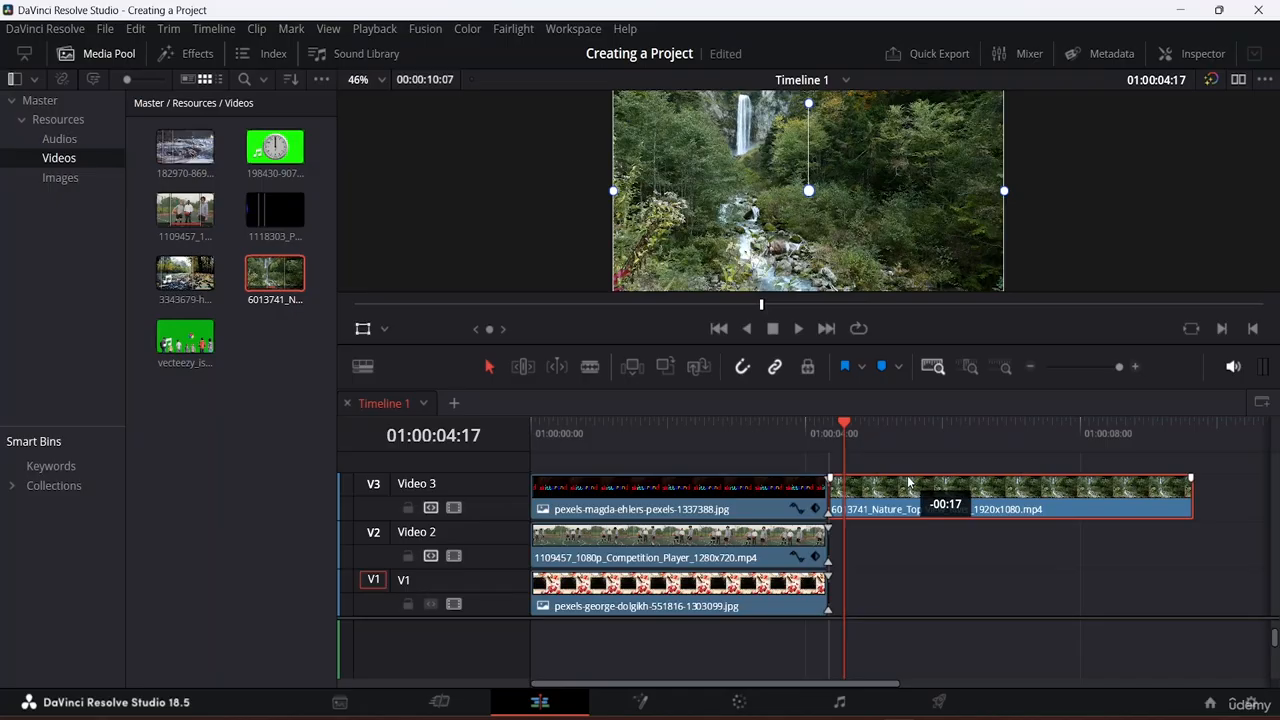
{"action": "mouse_move", "coordinate": [907, 478]}
{"action": "left_mouse_down"}
{"action": "mouse_move", "coordinate": [895, 500]}
{"action": "mouse_move", "coordinate": [908, 500]}
{"action": "mouse_move", "coordinate": [887, 493]}
{"action": "mouse_move", "coordinate": [905, 494]}
{"action": "left_mouse_up"}
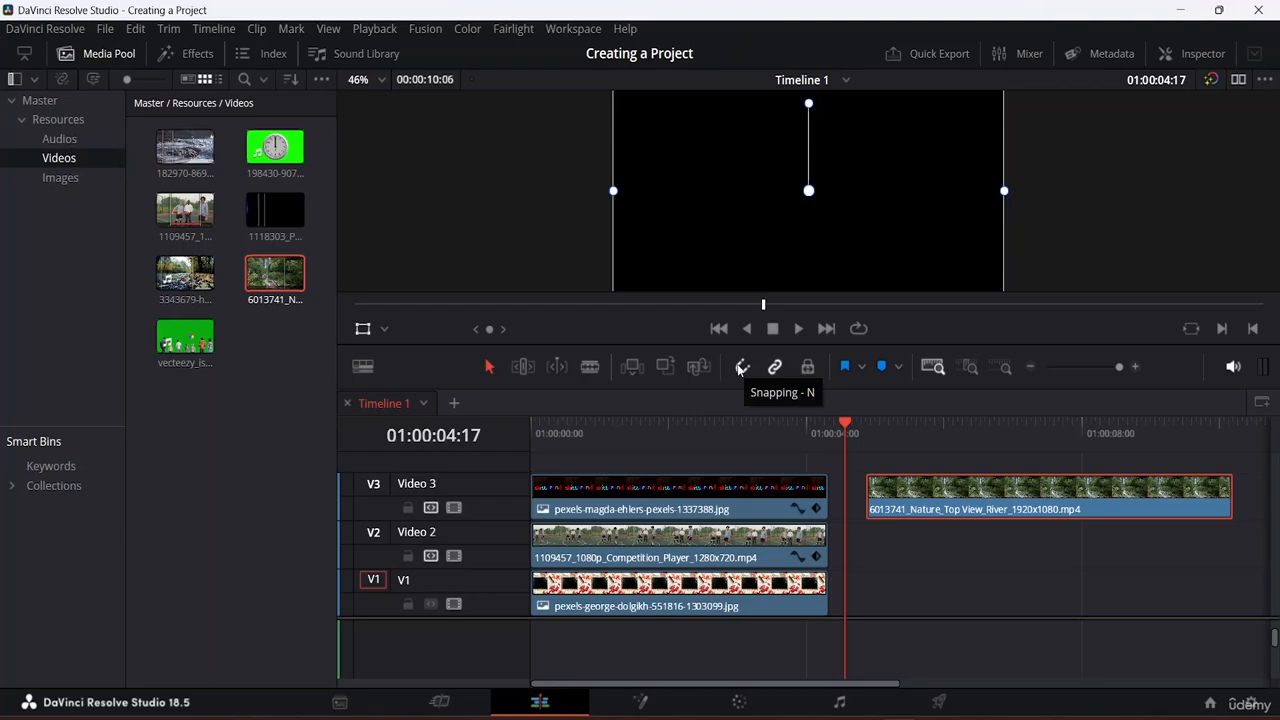
Step: Nudge the river clip left with snapping off, then snap it against the earlier stacked clips
{"action": "left_click", "coordinate": [740, 370]}
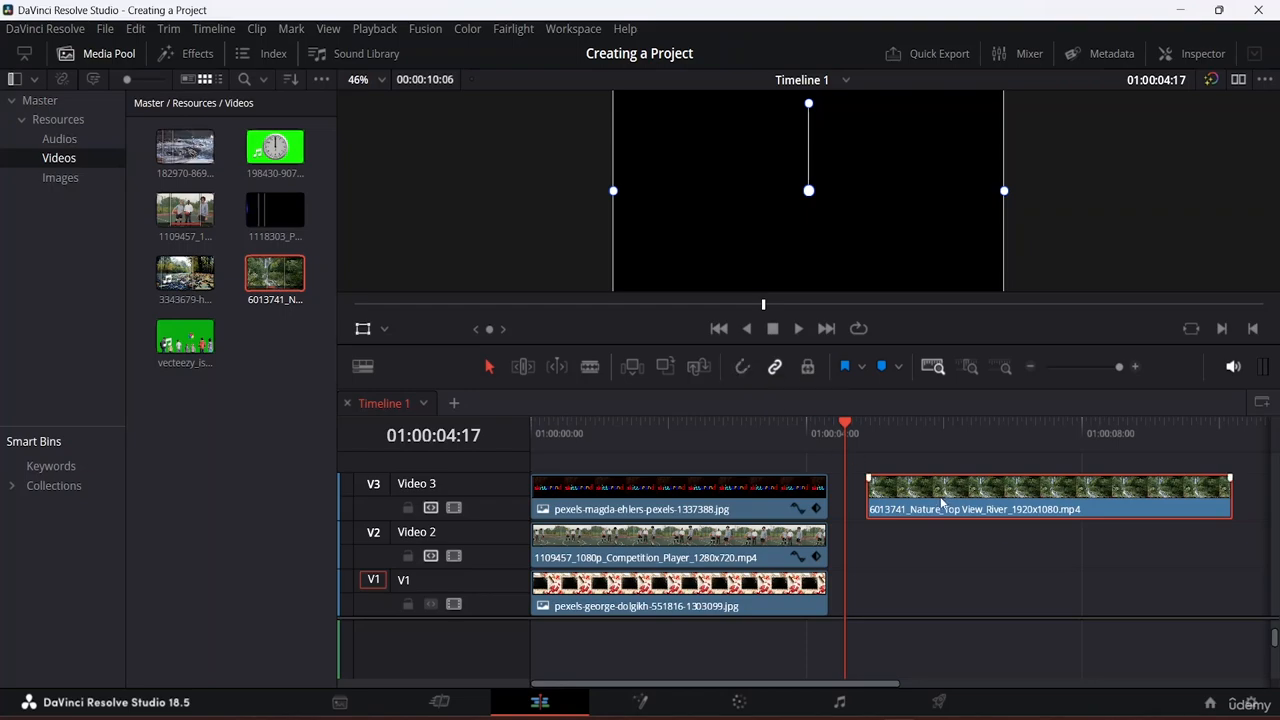
{"action": "left_click_drag", "start_coordinate": [944, 495], "coordinate": [912, 491]}
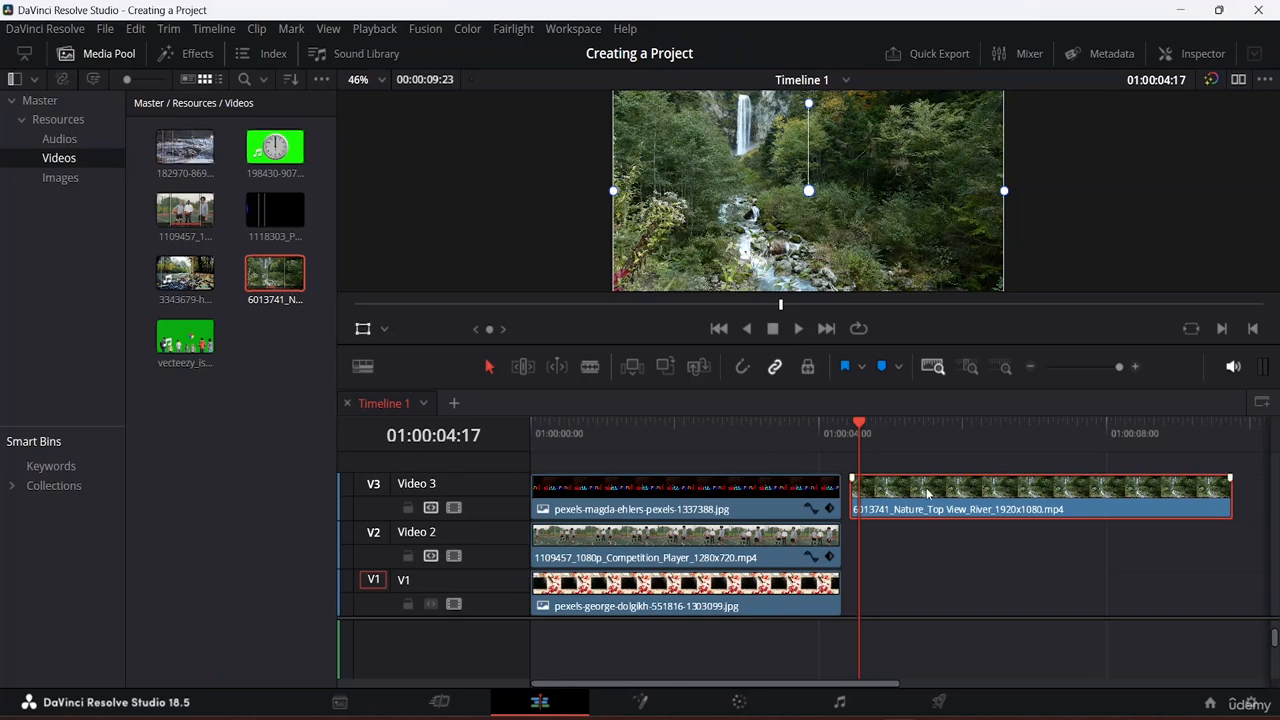
{"action": "left_click", "coordinate": [742, 368]}
{"action": "left_click_drag", "start_coordinate": [932, 489], "coordinate": [928, 492]}
{"action": "left_click", "coordinate": [928, 567]}
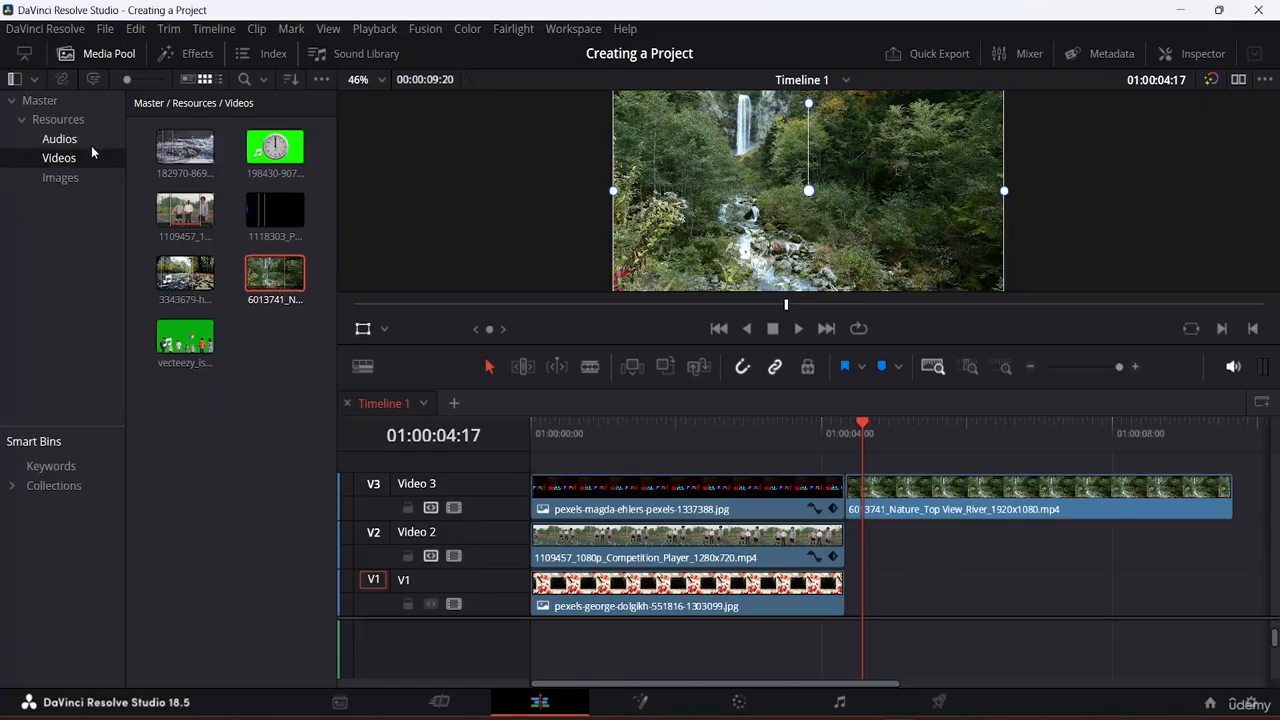
Step: Add the 3343679-hd_1920_1080_30fps clip to Video 3 after the river clip, with its audio on A3
{"action": "left_click", "coordinate": [862, 428]}
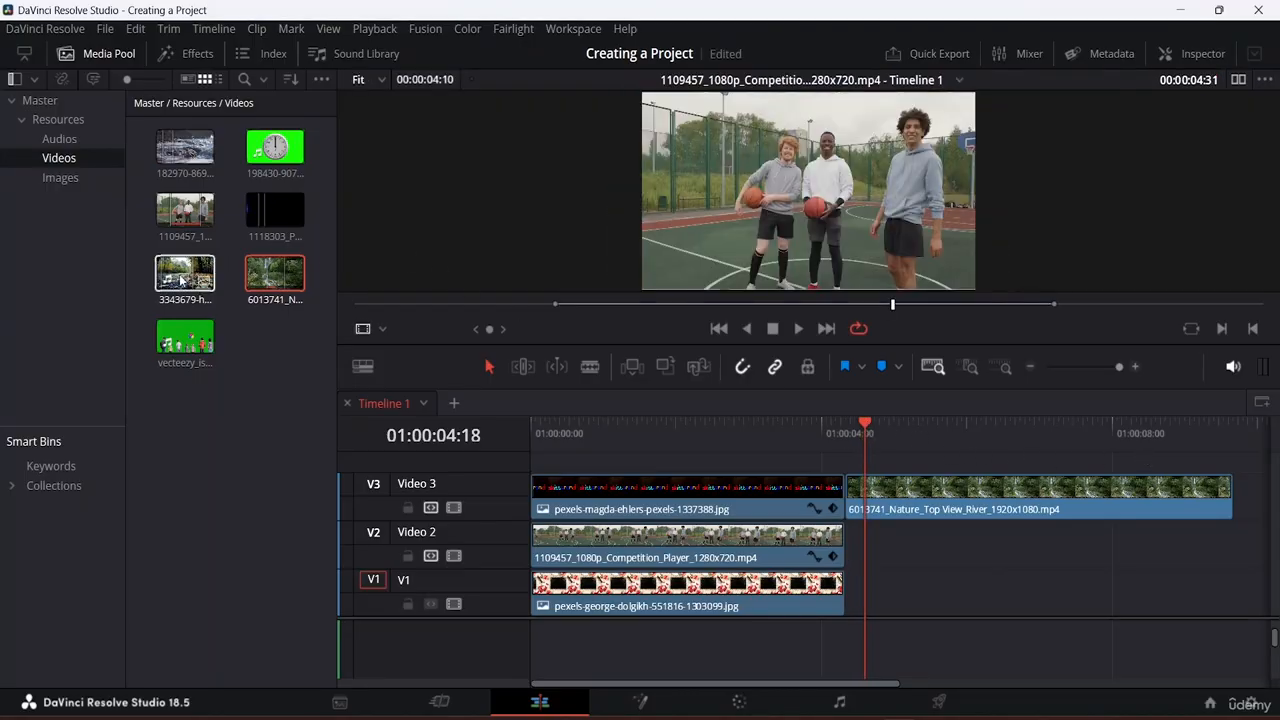
{"action": "left_click_drag", "start_coordinate": [185, 272], "coordinate": [1183, 497]}
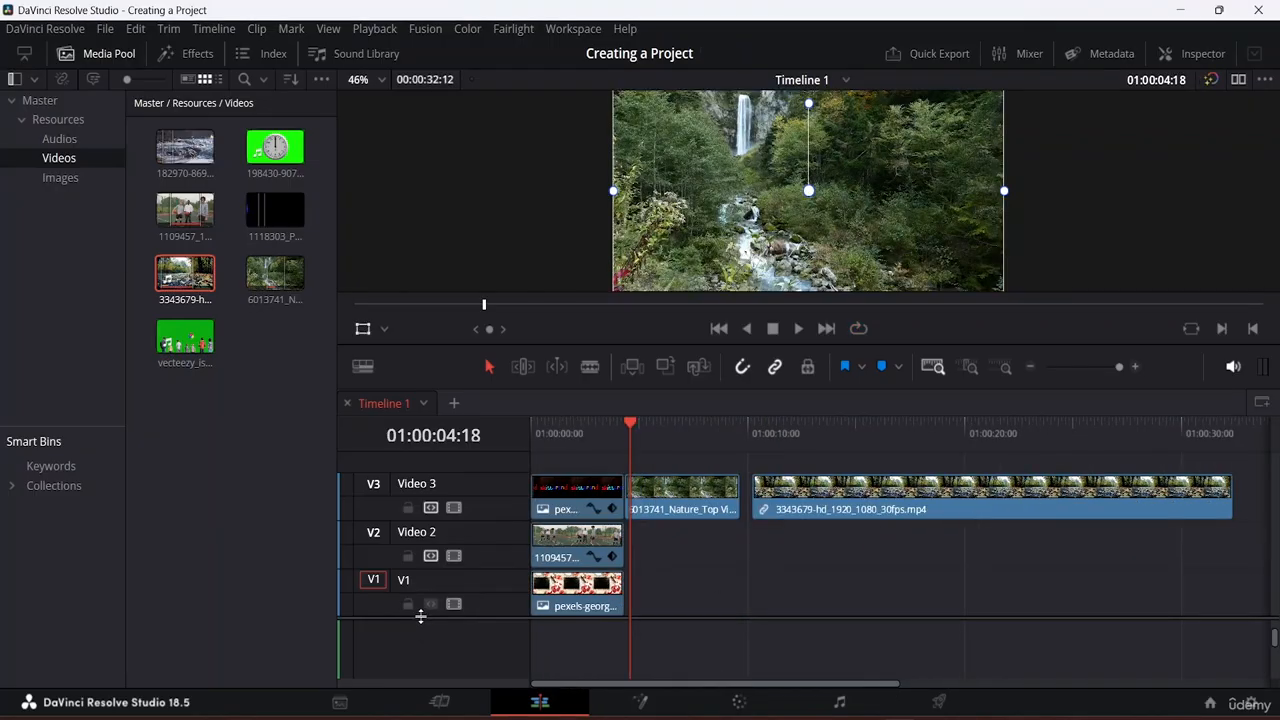
{"action": "left_click_drag", "start_coordinate": [423, 612], "coordinate": [441, 491]}
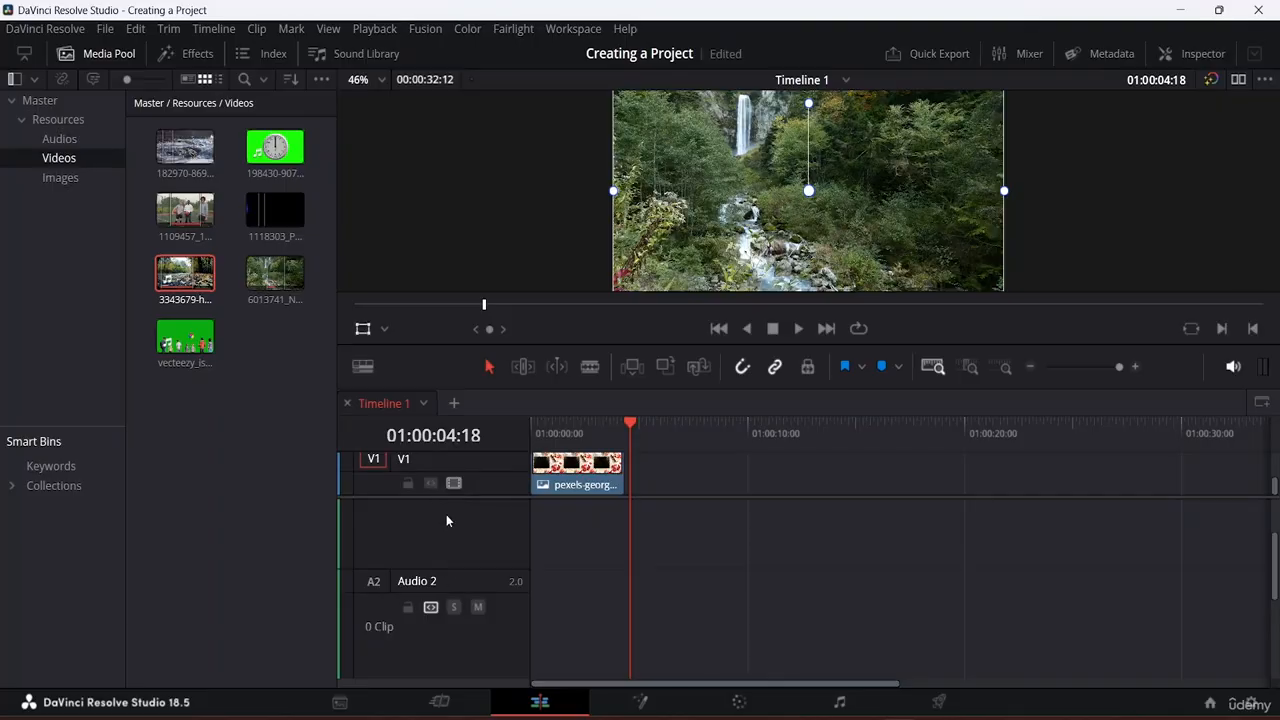
Step: Reduce the audio track height in the timeline view options and scroll the tracks back to V3
{"action": "left_click", "coordinate": [364, 366]}
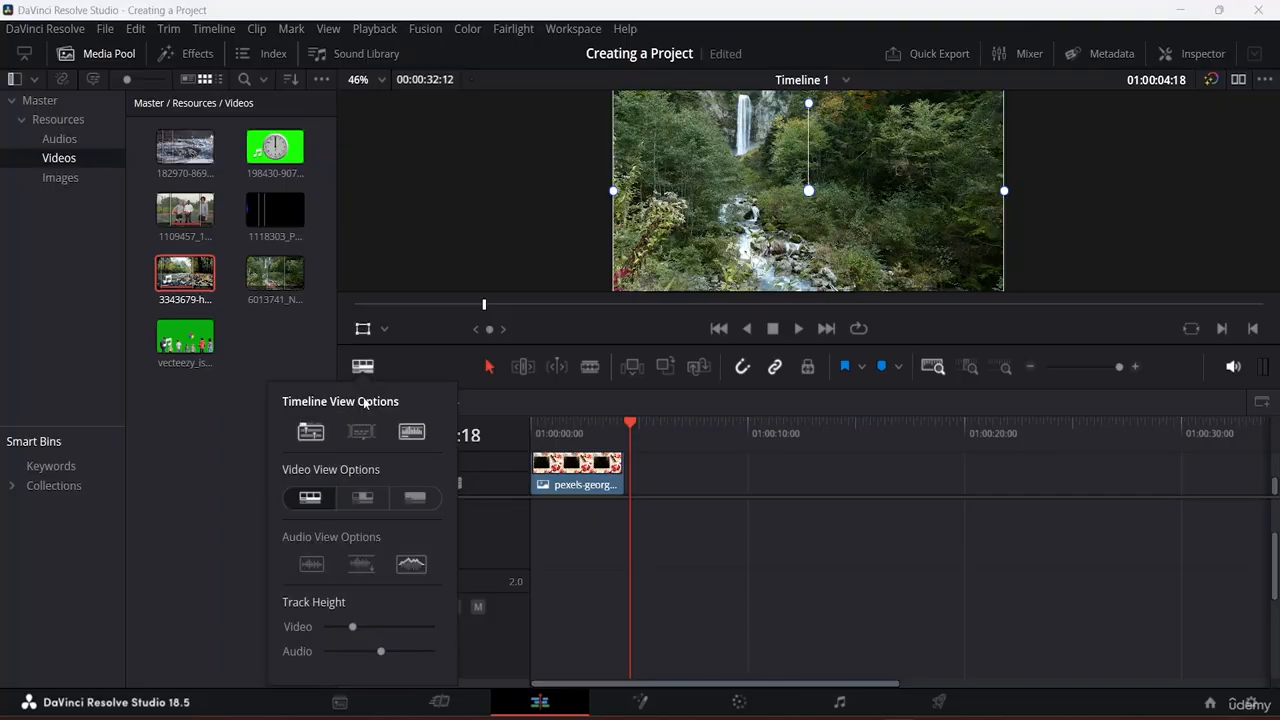
{"action": "left_click_drag", "start_coordinate": [381, 650], "coordinate": [323, 647]}
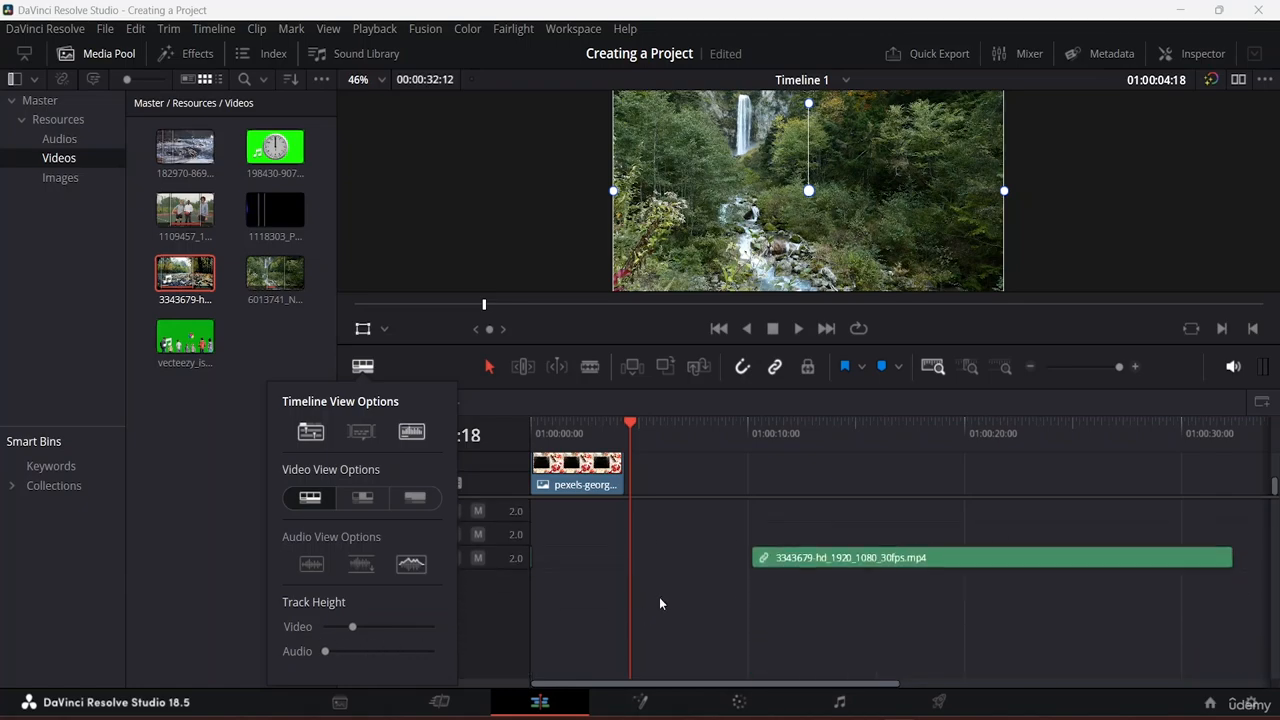
{"action": "left_click", "coordinate": [474, 616]}
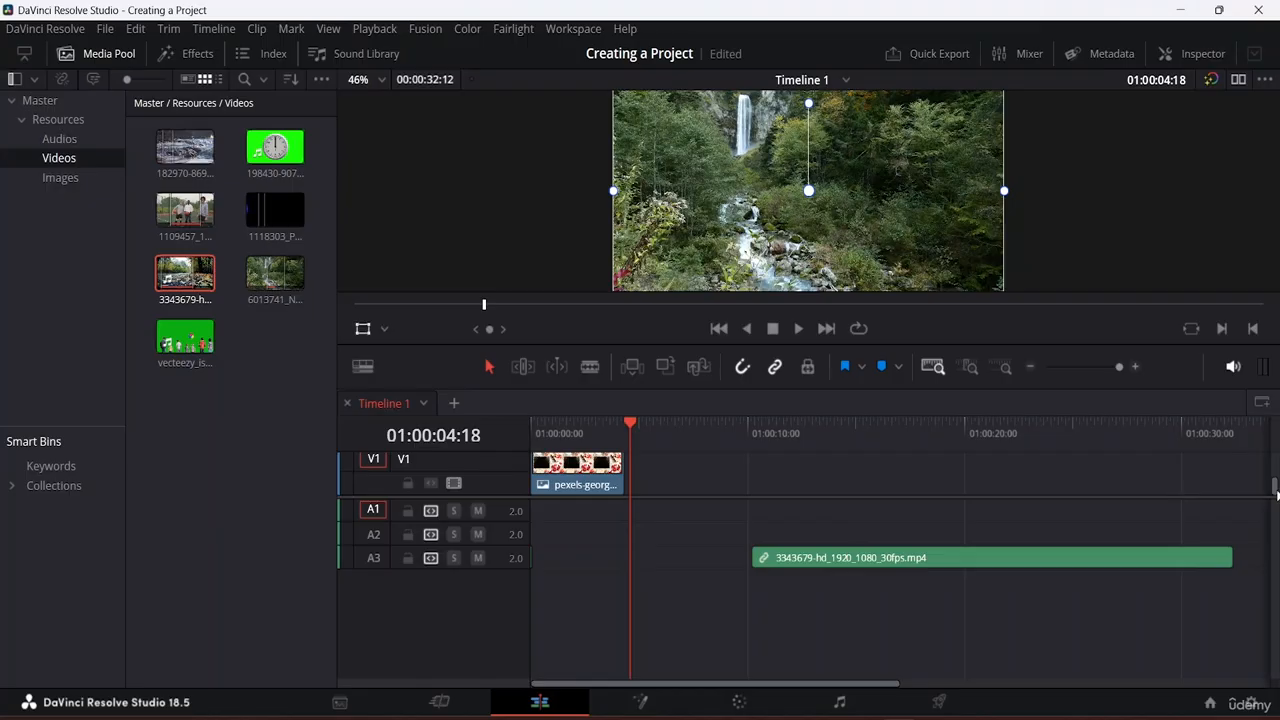
{"action": "left_click_drag", "start_coordinate": [1273, 488], "coordinate": [1273, 462]}
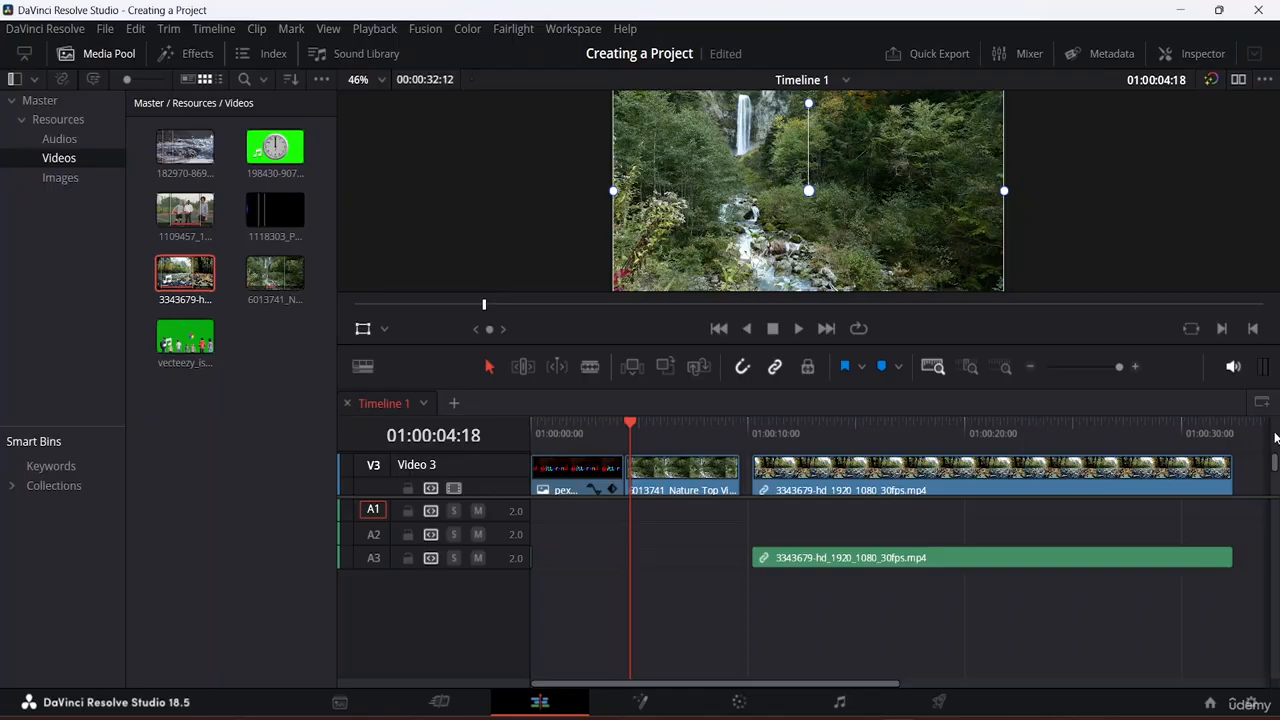
Step: Turn off linked selection so the 3343679 clip's video and A3 audio select separately
{"action": "left_click", "coordinate": [852, 470]}
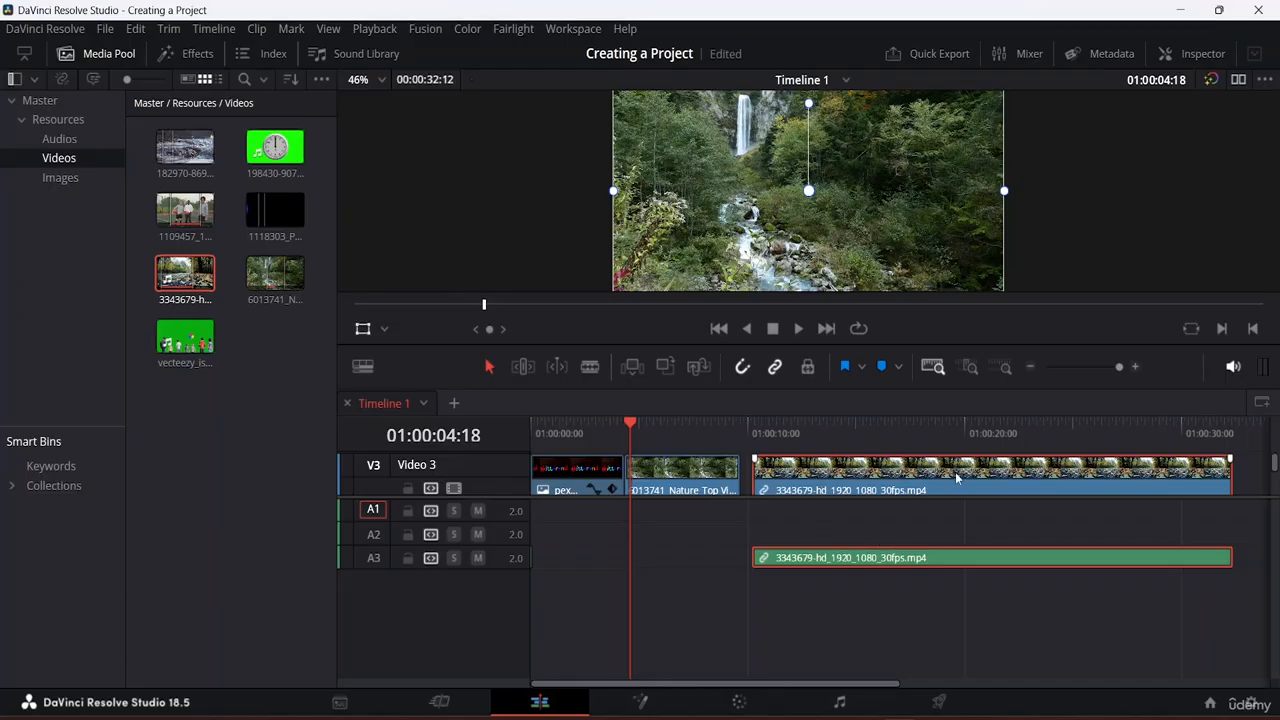
{"action": "left_click", "coordinate": [774, 367]}
{"action": "left_click", "coordinate": [867, 599]}
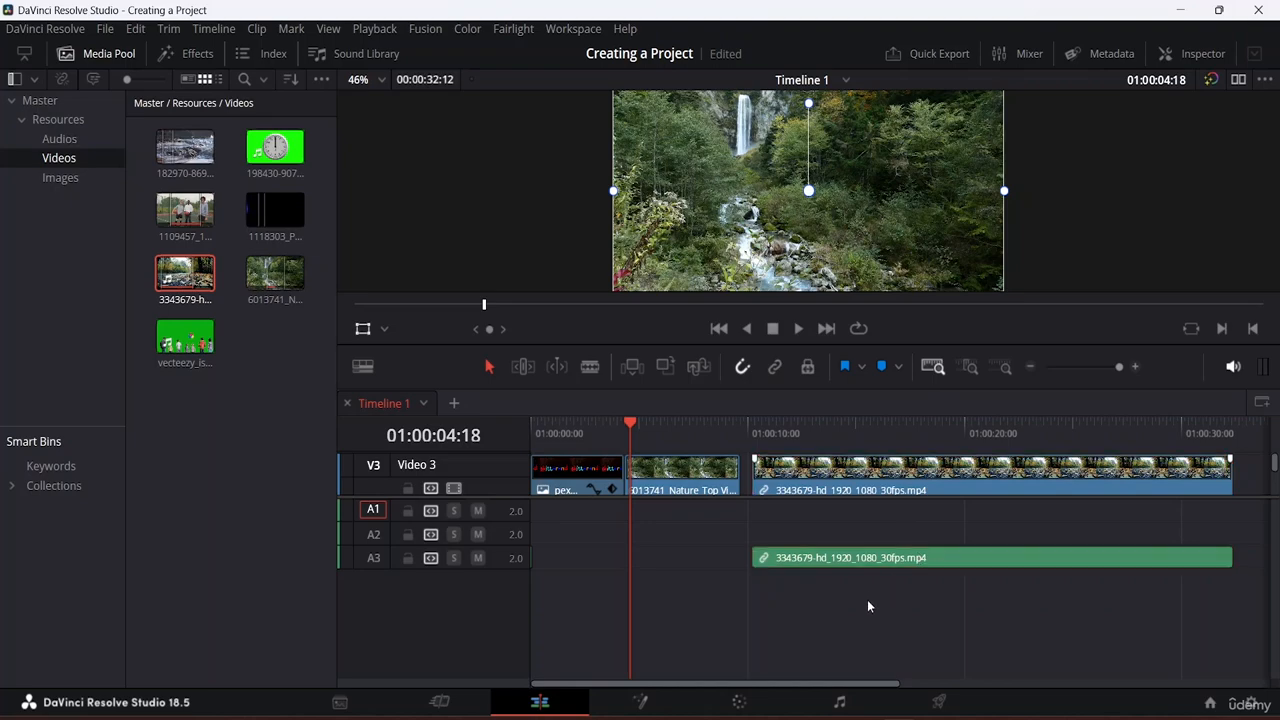
{"action": "left_click", "coordinate": [849, 559]}
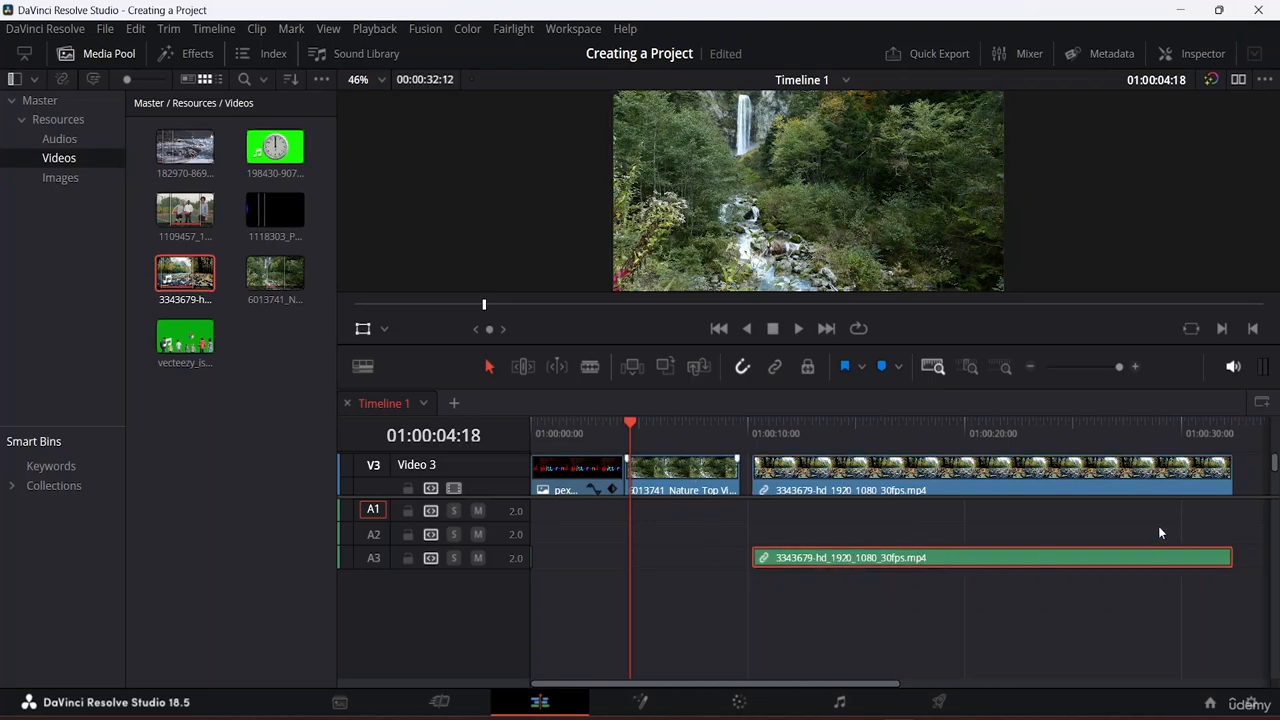
{"action": "left_click", "coordinate": [849, 472]}
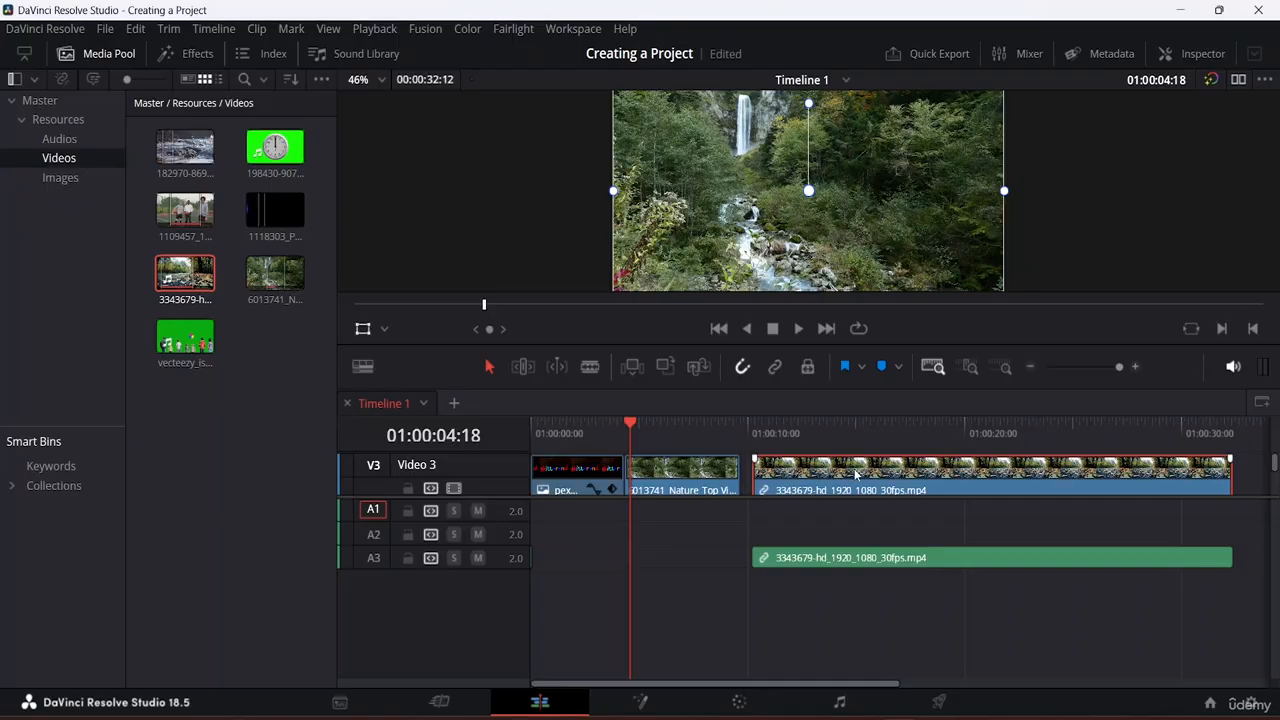
Step: Cut the 3343679 audio clip from track A3
{"action": "left_click", "coordinate": [810, 558]}
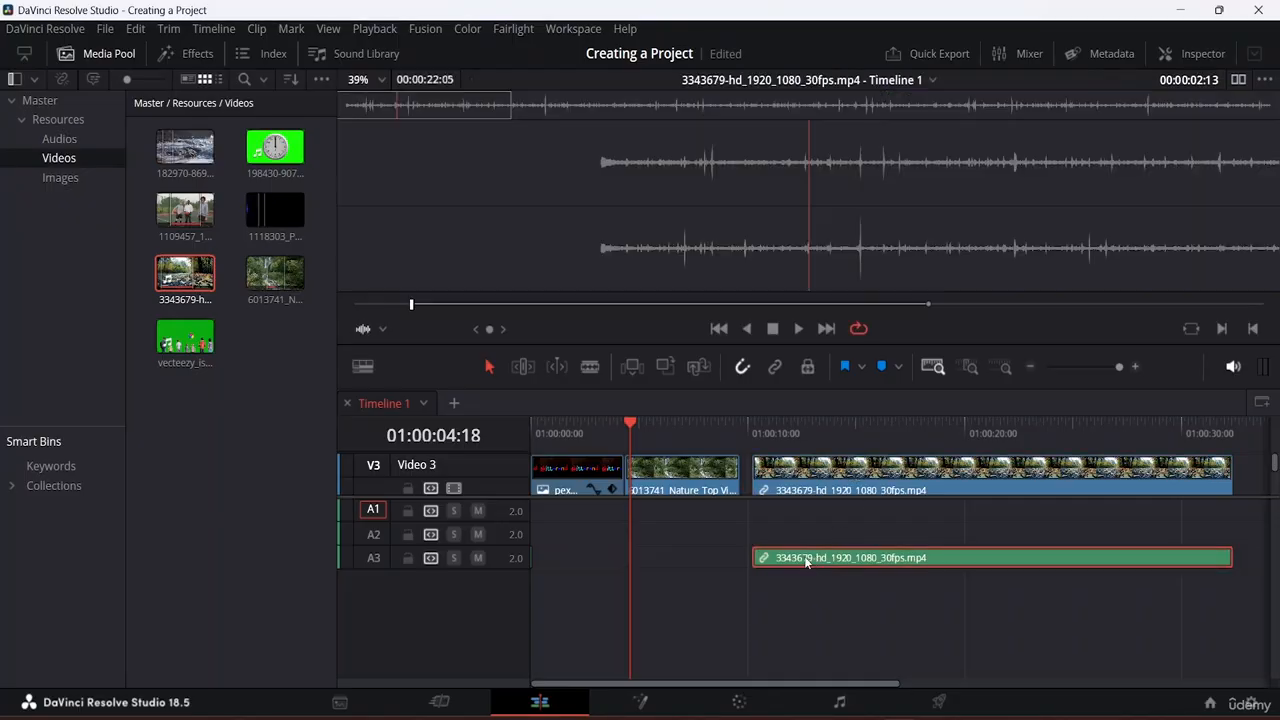
{"action": "right_click", "coordinate": [883, 558]}
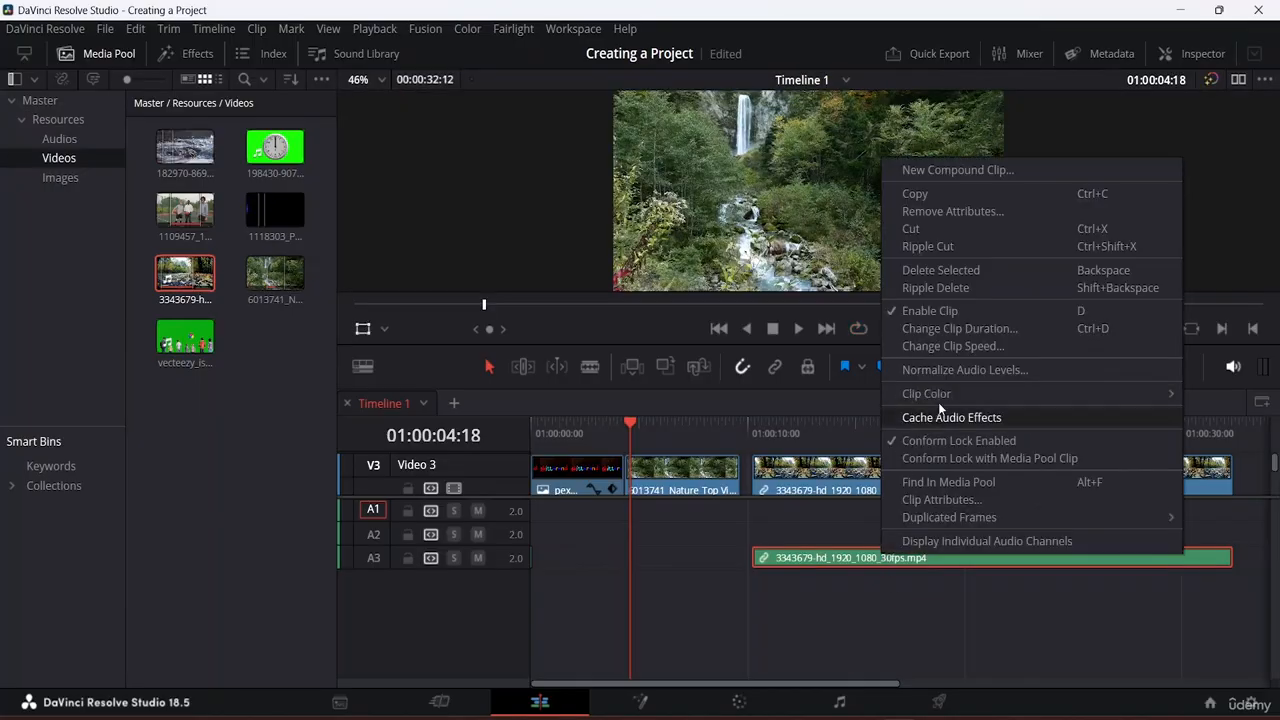
{"action": "left_click", "coordinate": [962, 230]}
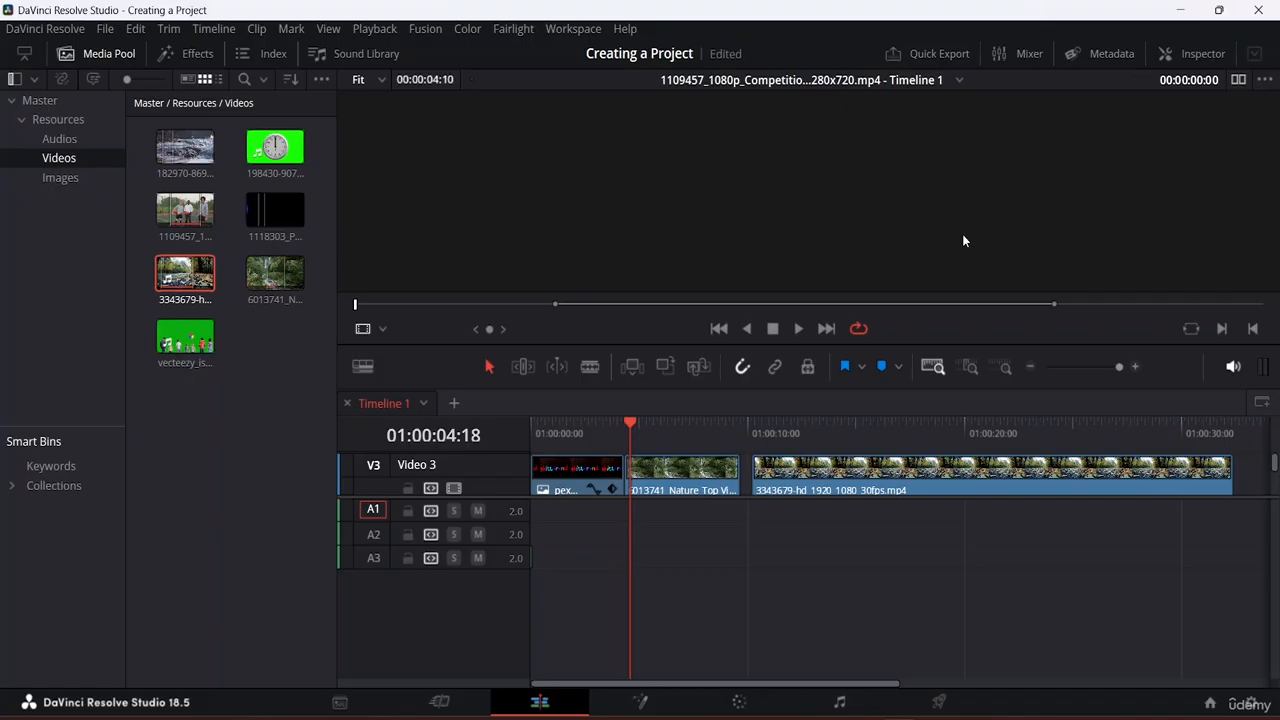
{"action": "left_click", "coordinate": [966, 456]}
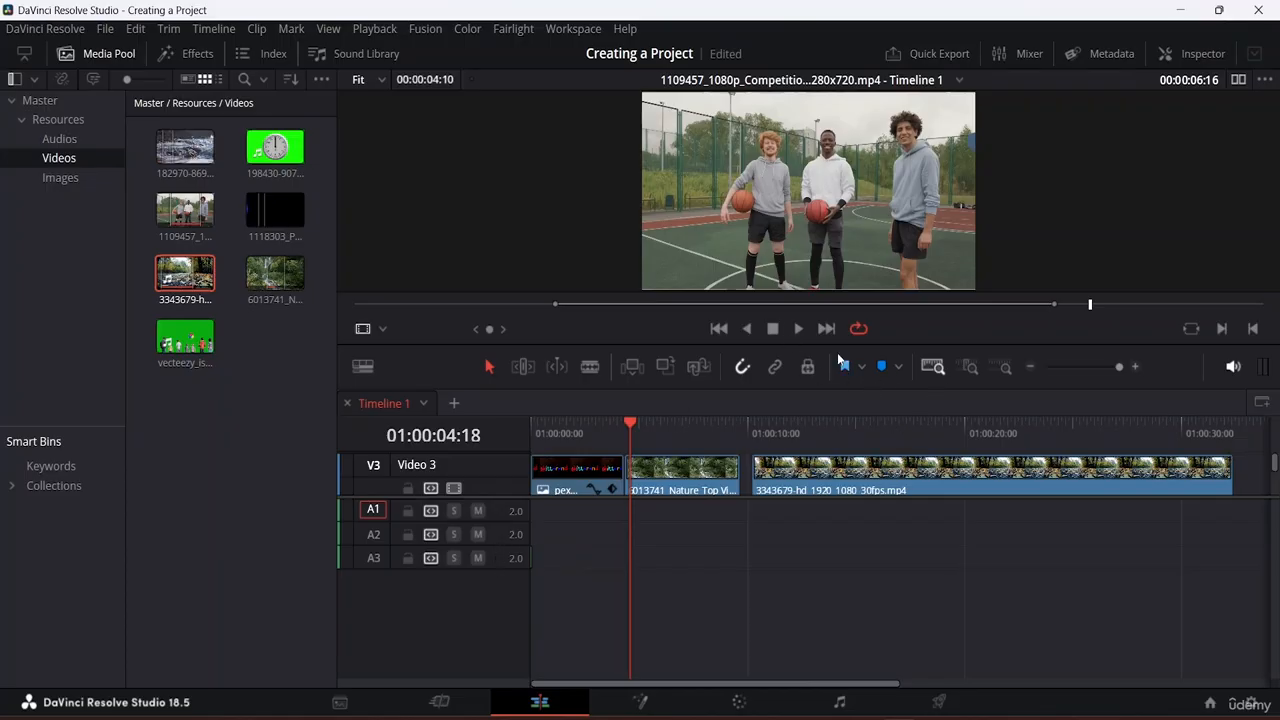
{"action": "left_click", "coordinate": [807, 371]}
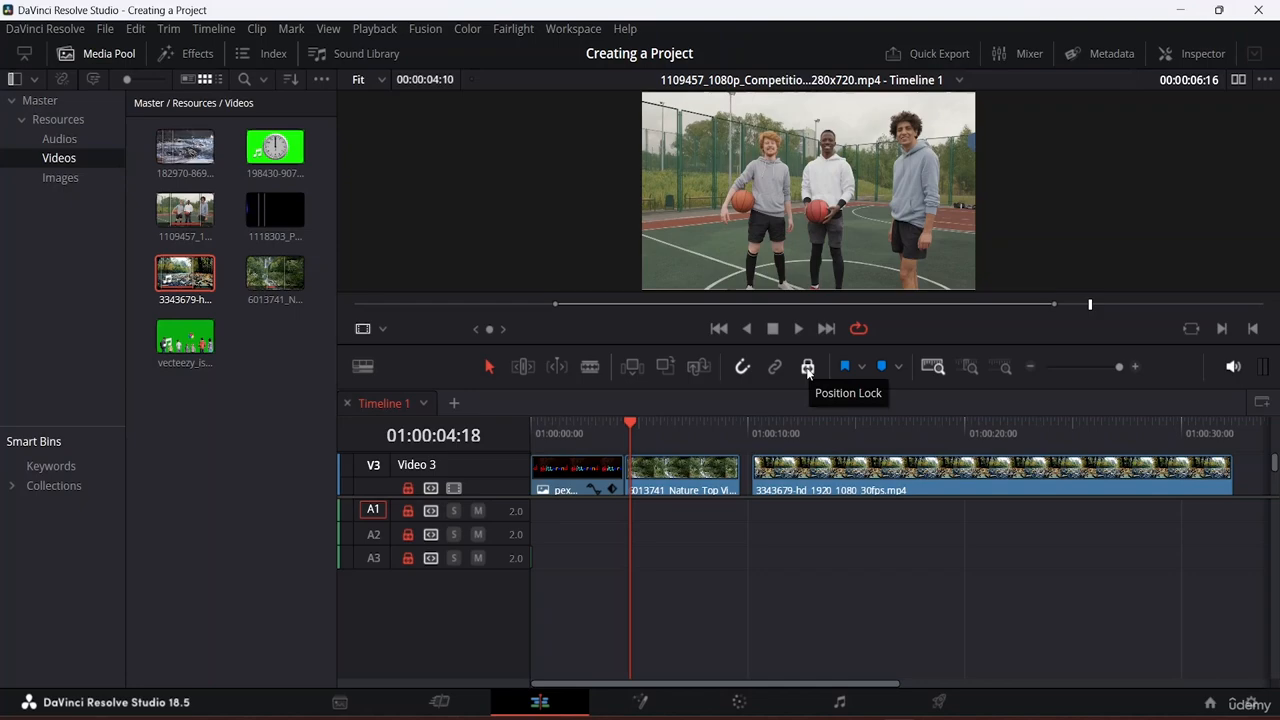
{"action": "left_click", "coordinate": [807, 369]}
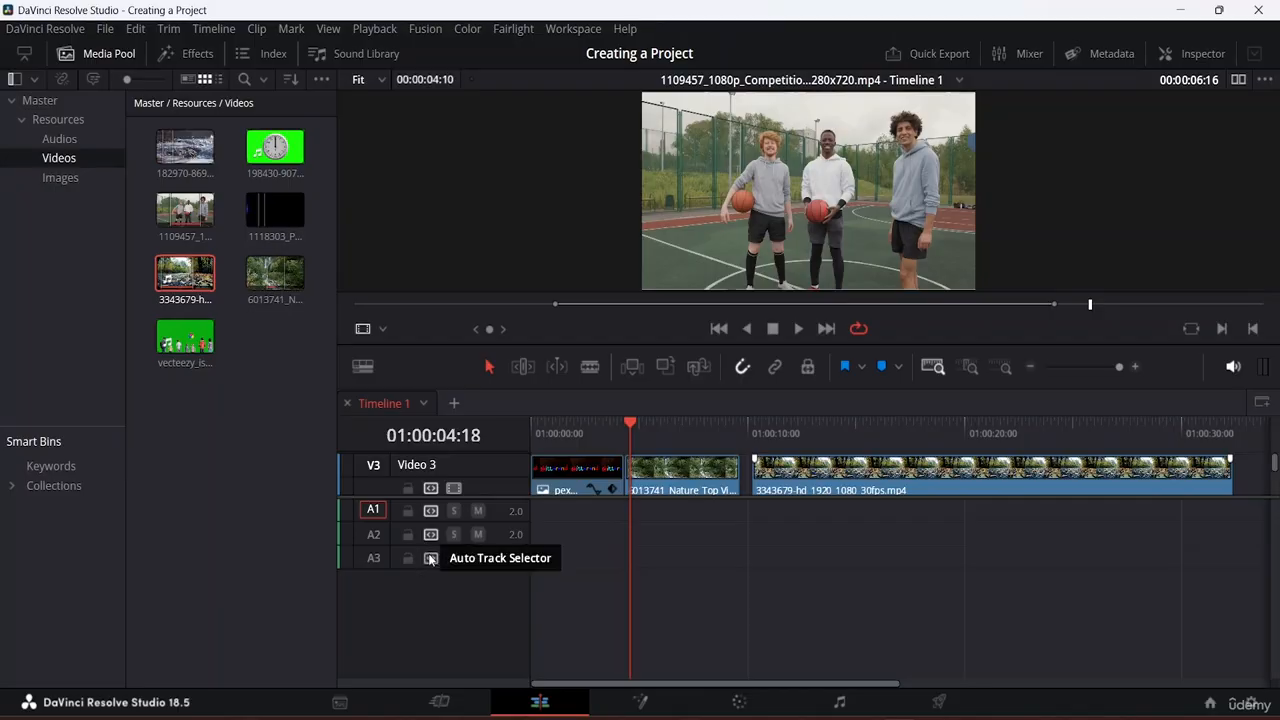
Step: Delete the 3343679 clip from Video 3 and enlarge the video track area to reveal V1 and V2
{"action": "left_click", "coordinate": [855, 476]}
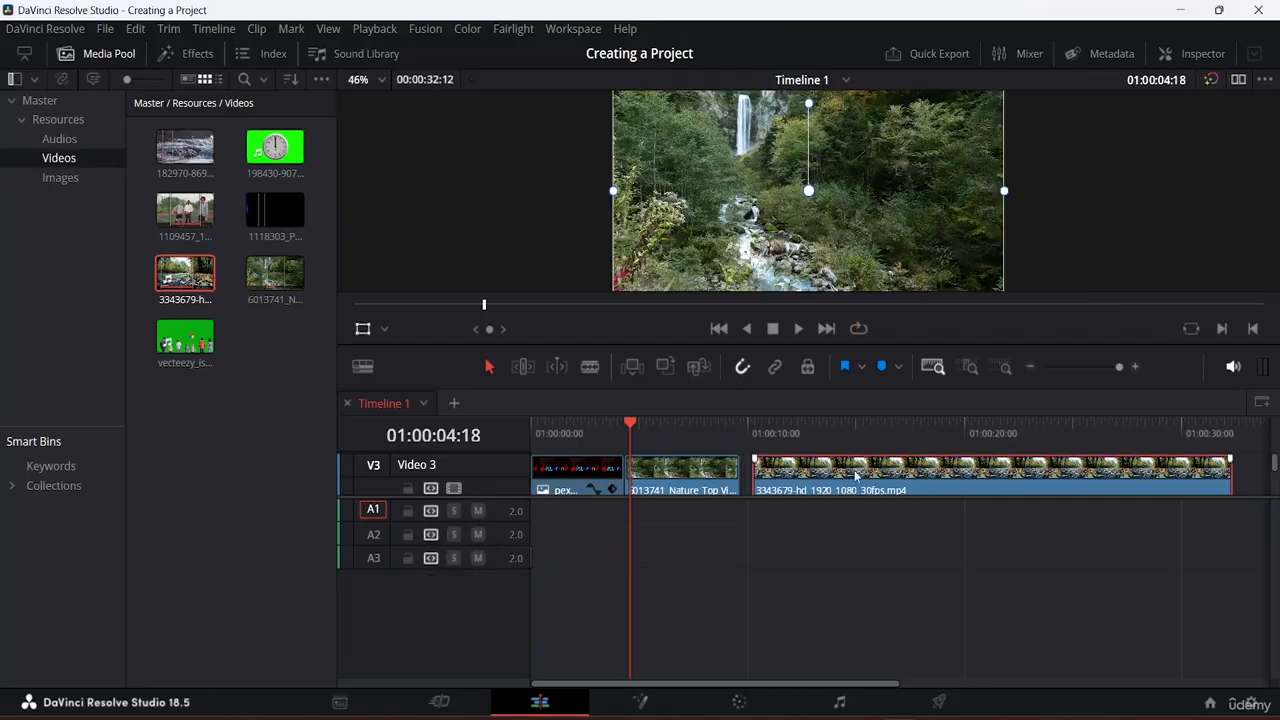
{"action": "key", "text": "Delete"}
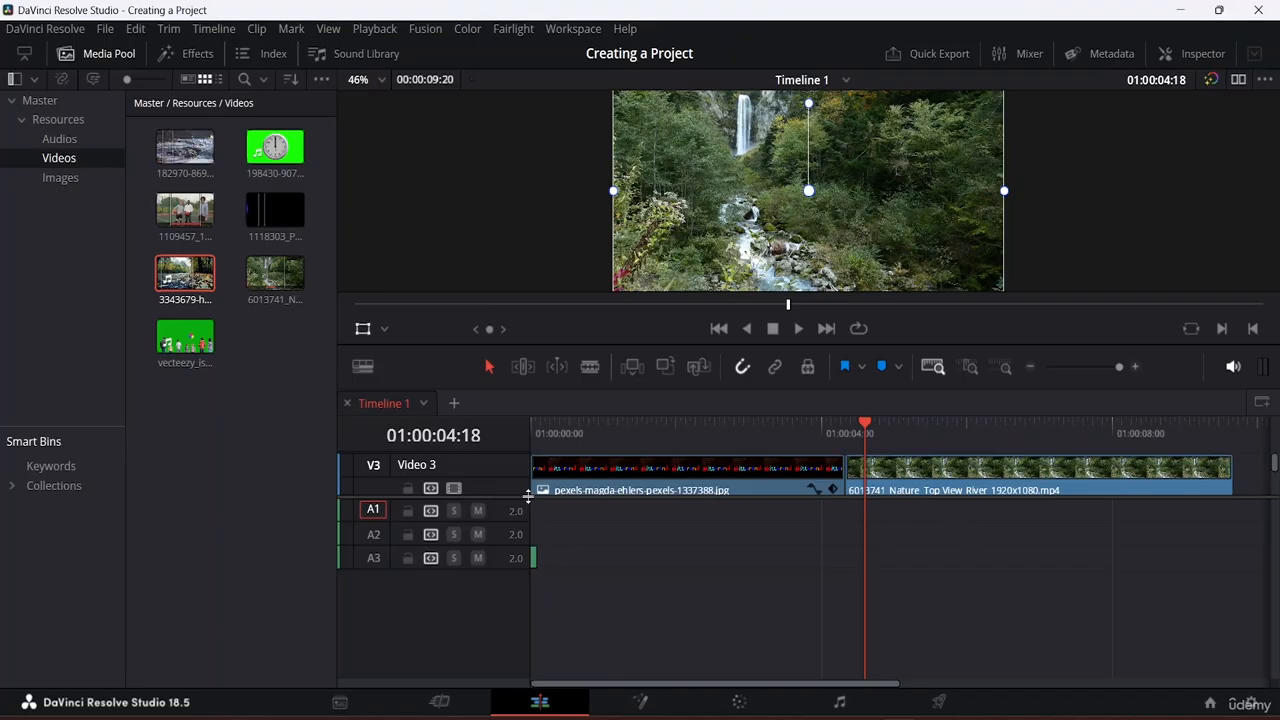
{"action": "left_click_drag", "start_coordinate": [528, 496], "coordinate": [540, 598]}
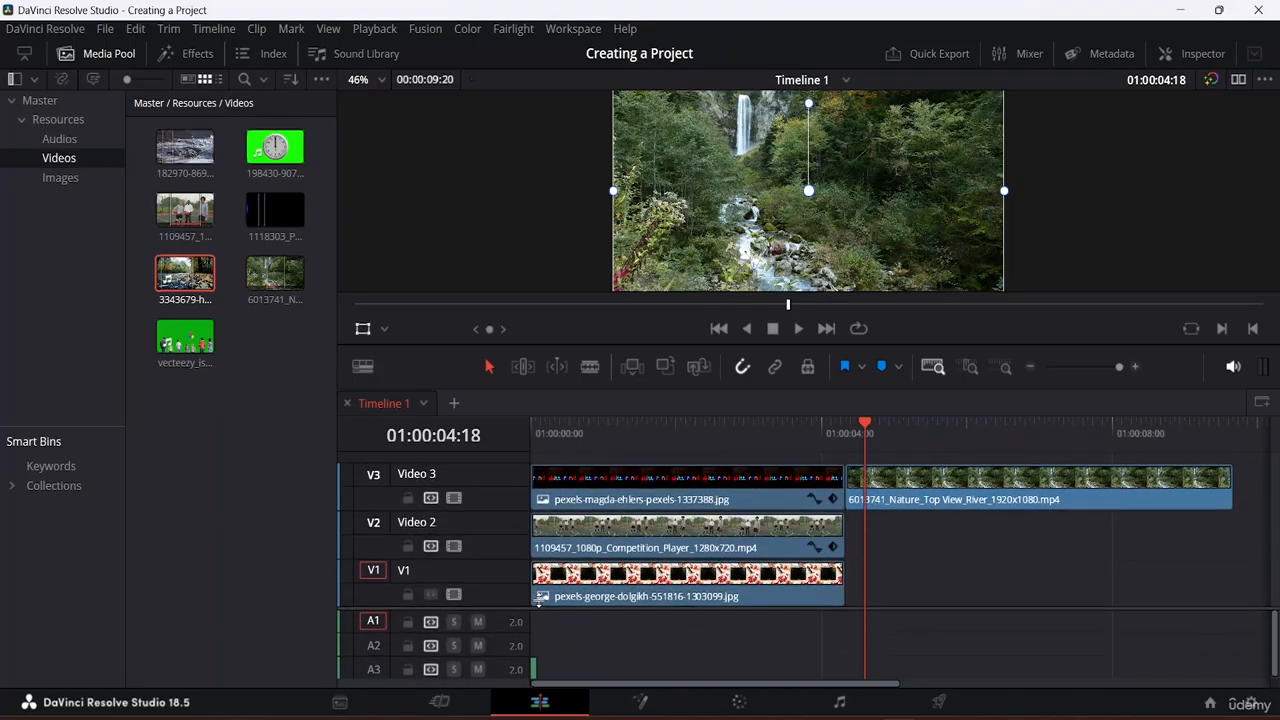
{"action": "scroll", "coordinate": [583, 631], "scroll_direction": "down", "scroll_amount": 1}
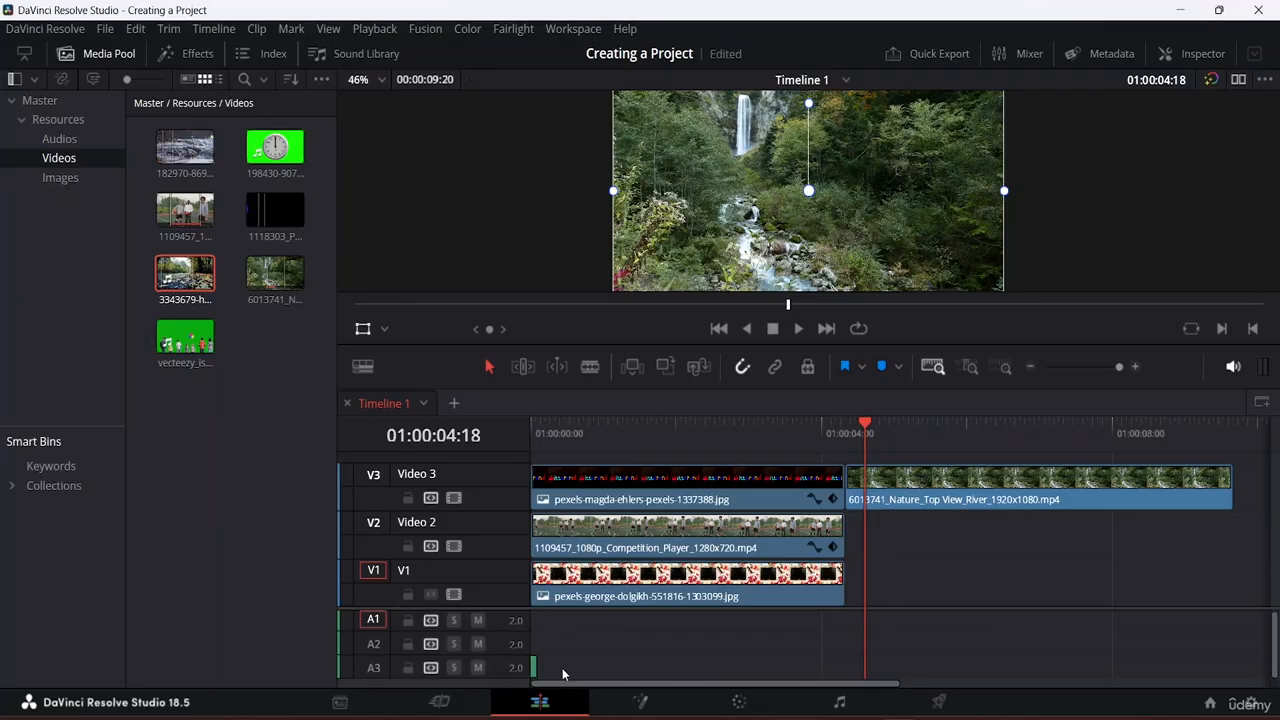
Step: Cut the small audio clip from A3 and delete the River clip from Video 3
{"action": "double_click", "coordinate": [533, 667]}
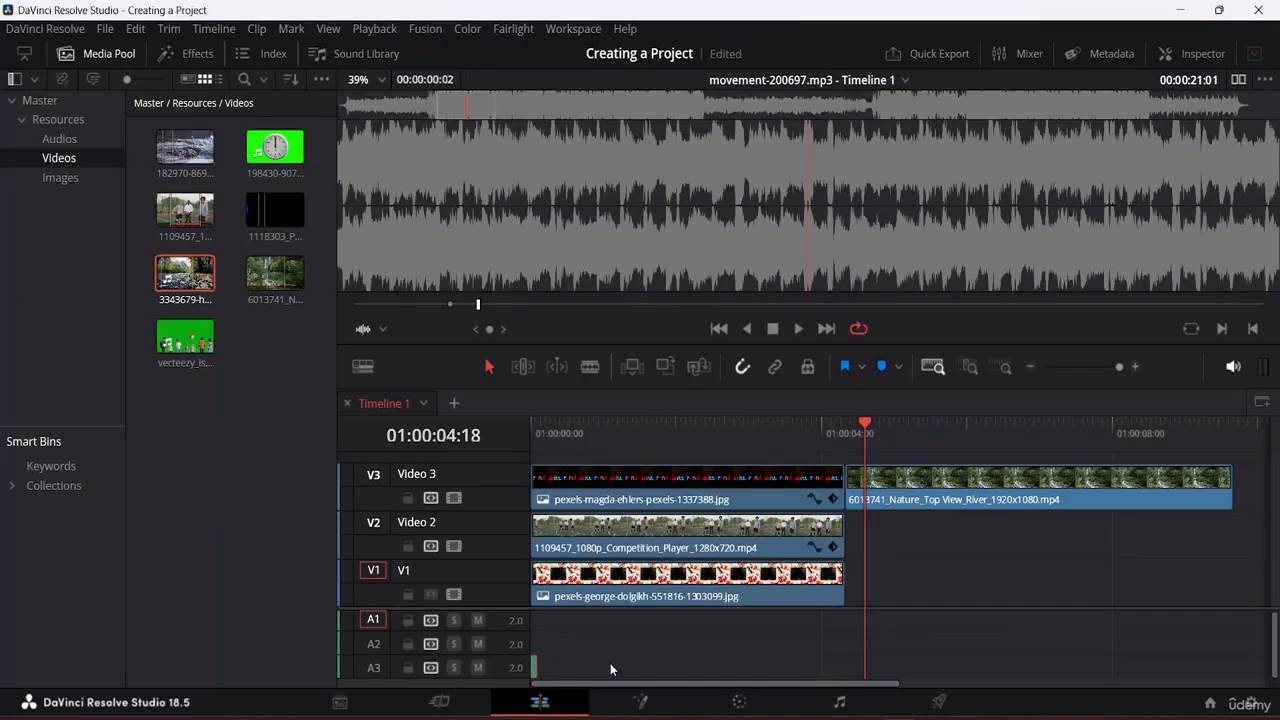
{"action": "right_click", "coordinate": [535, 668]}
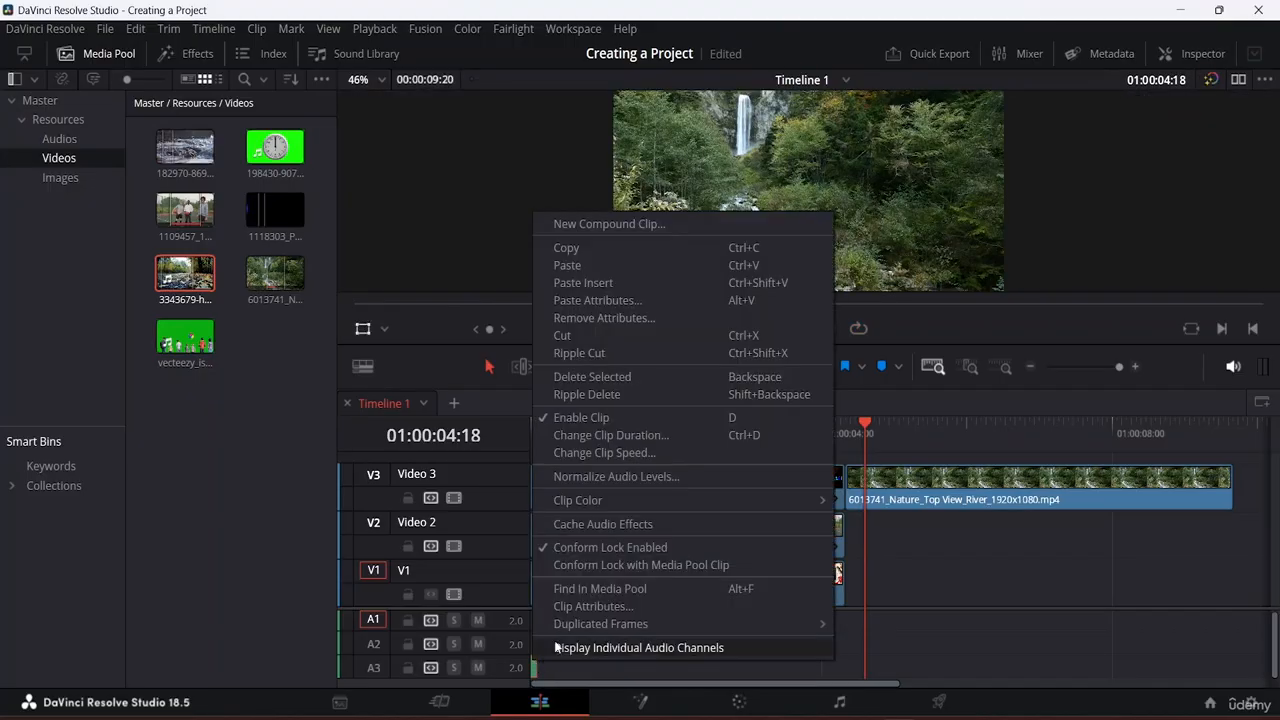
{"action": "left_click", "coordinate": [590, 335]}
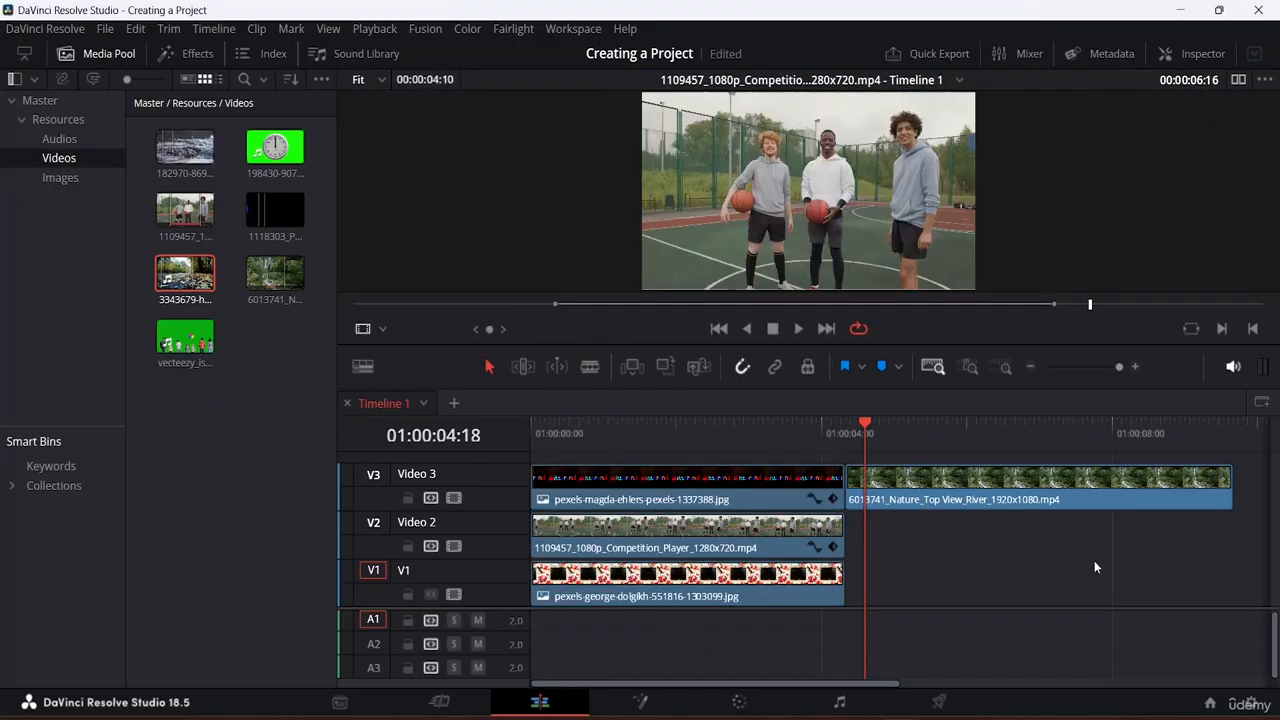
{"action": "left_click", "coordinate": [1030, 497]}
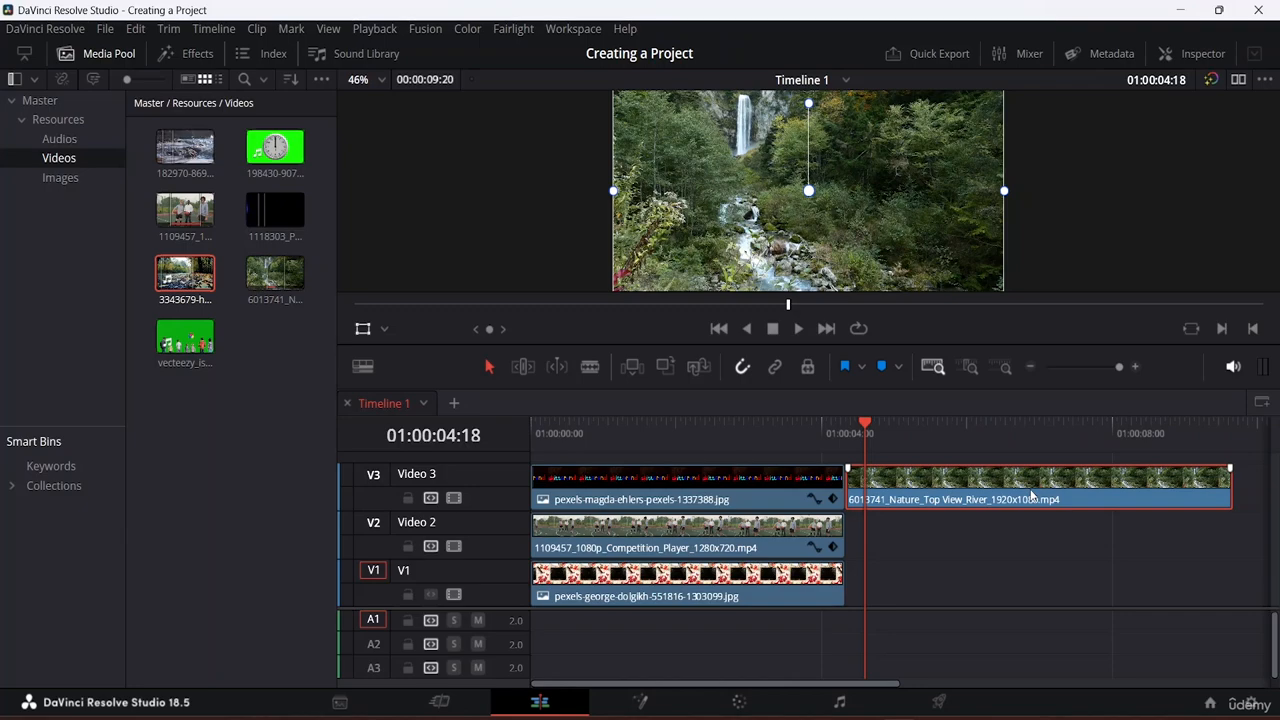
{"action": "key", "text": "Delete"}
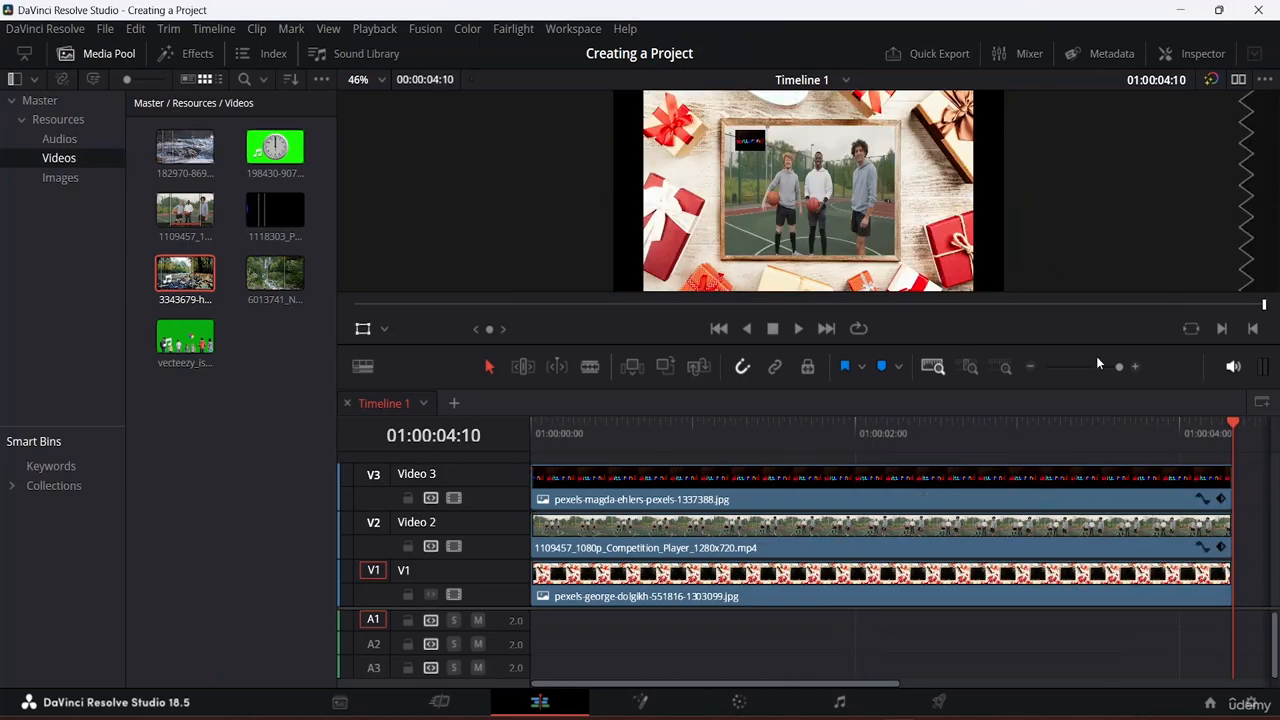
Step: Drag the basketball clip from Video 2 up onto a new Video 4 track above the Video 3 image
{"action": "left_click", "coordinate": [724, 542]}
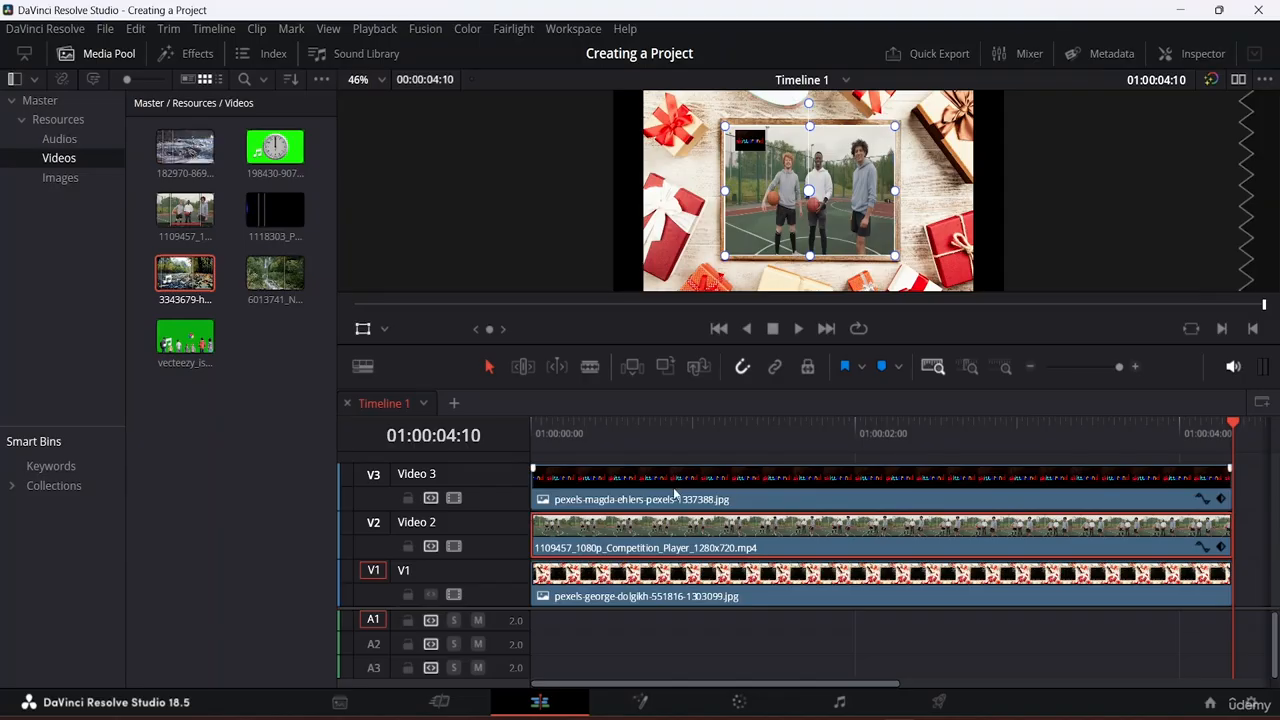
{"action": "left_click_drag", "start_coordinate": [686, 535], "coordinate": [678, 415]}
{"action": "left_click_drag", "start_coordinate": [706, 543], "coordinate": [697, 428]}
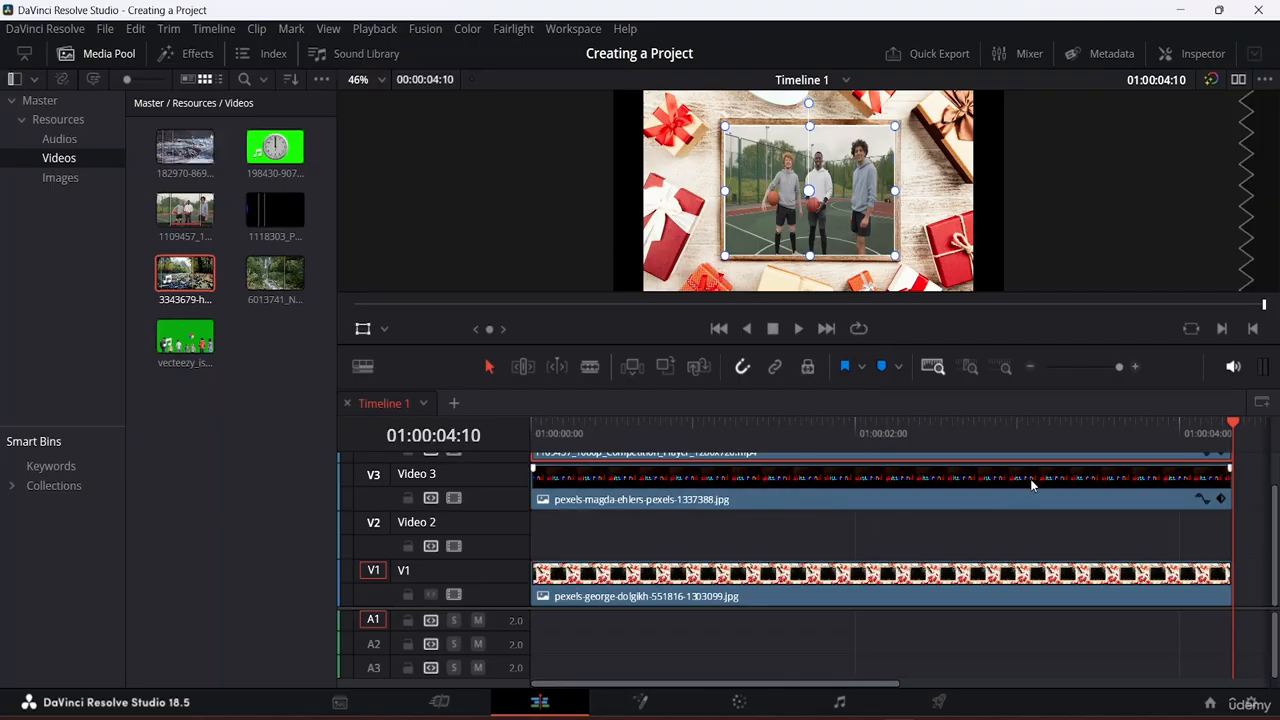
{"action": "scroll", "coordinate": [811, 518], "scroll_direction": "up", "scroll_amount": 1}
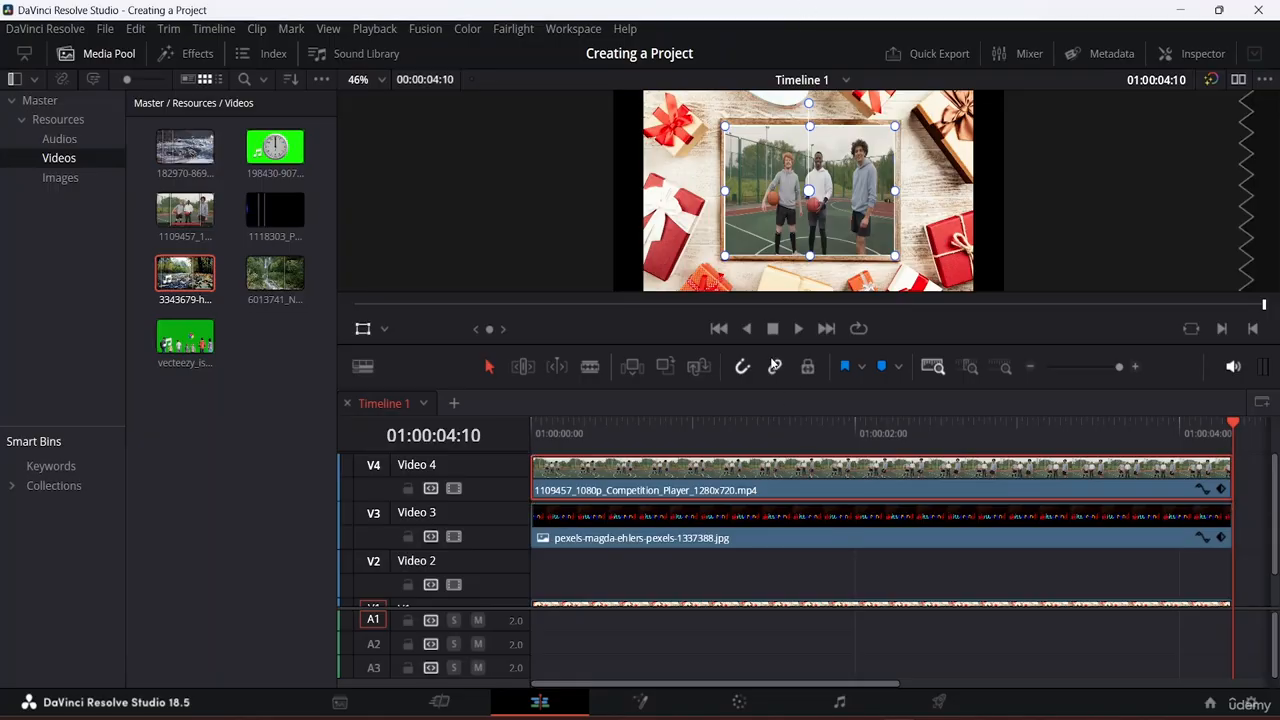
Step: Drag the basketball clip from Video 4 back down to Video 2, then deselect it
{"action": "left_click_drag", "start_coordinate": [637, 478], "coordinate": [618, 556]}
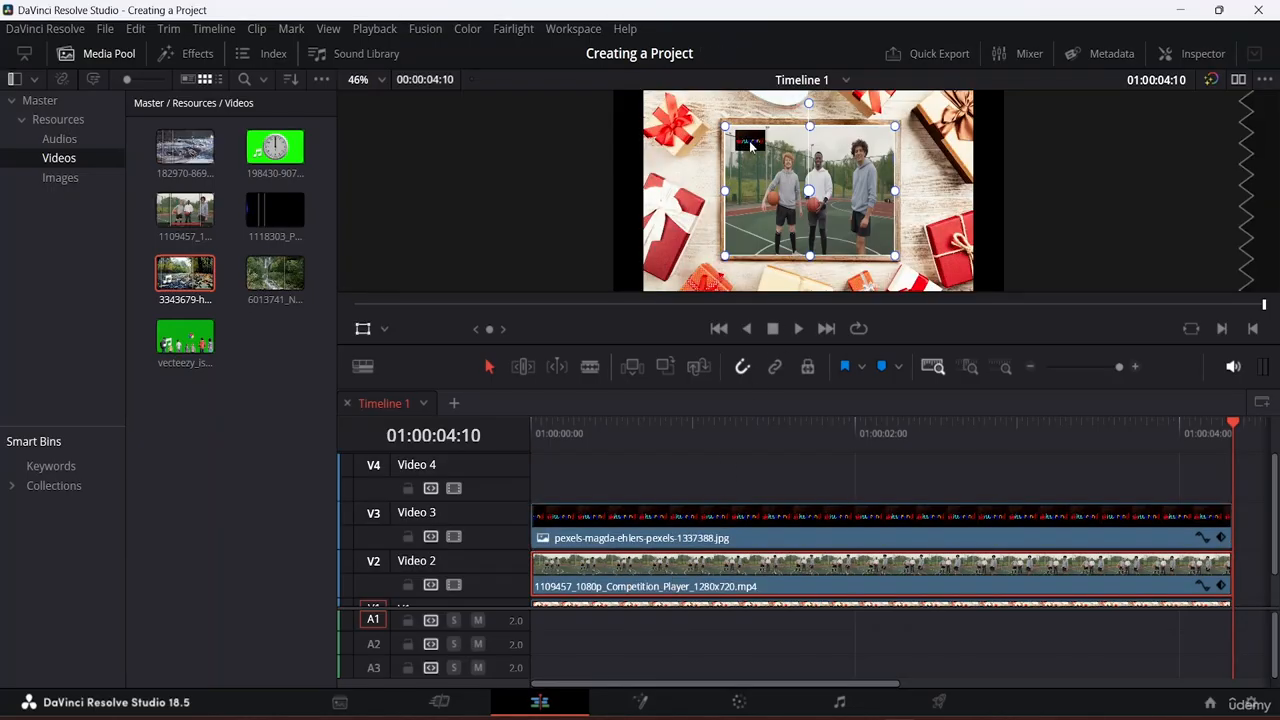
{"action": "scroll", "coordinate": [750, 147], "scroll_direction": "up", "scroll_amount": 4}
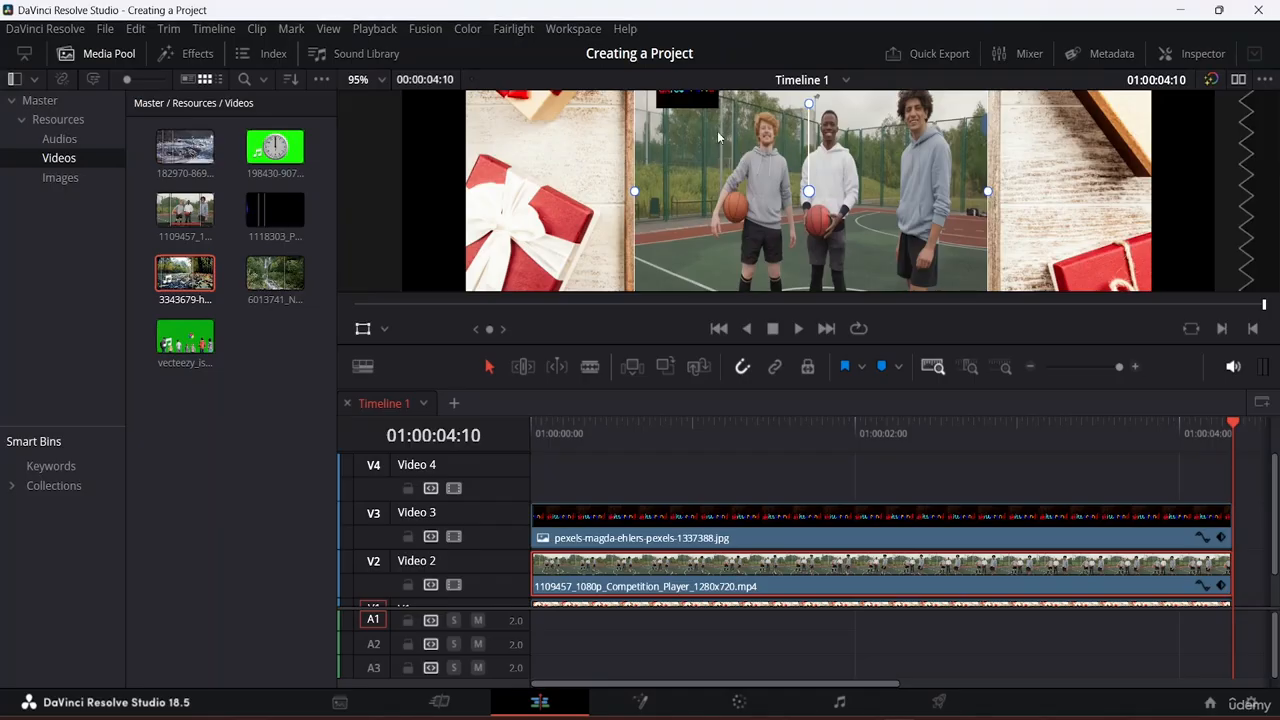
{"action": "scroll", "coordinate": [693, 140], "scroll_direction": "down", "scroll_amount": 2}
{"action": "scroll", "coordinate": [692, 139], "scroll_direction": "up", "scroll_amount": 2}
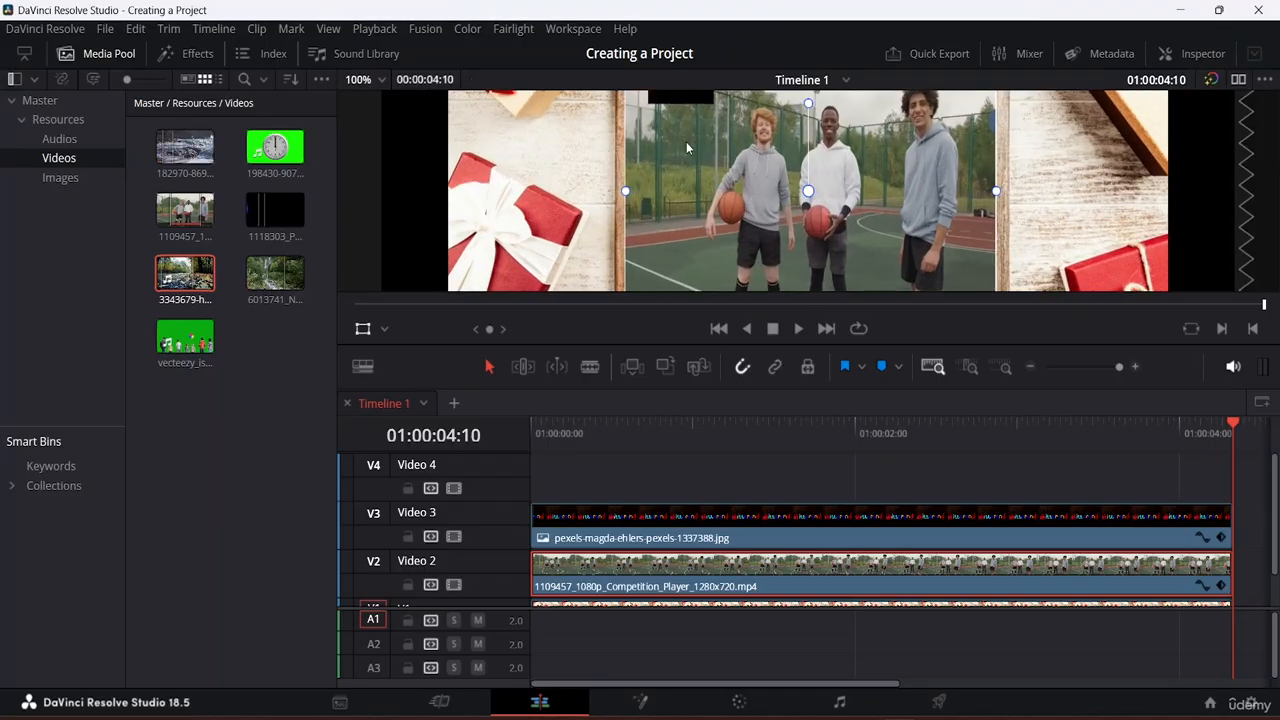
{"action": "scroll", "coordinate": [686, 143], "scroll_direction": "up", "scroll_amount": 1}
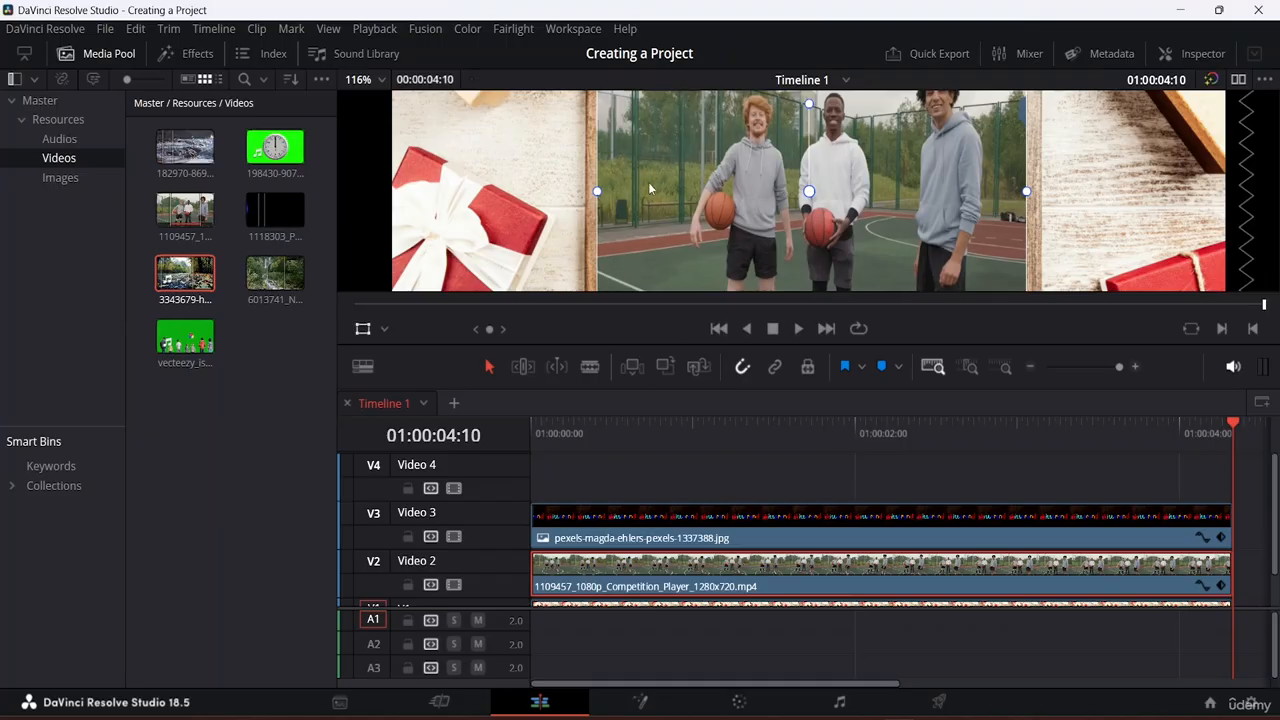
{"action": "scroll", "coordinate": [642, 151], "scroll_direction": "up", "scroll_amount": 1}
{"action": "scroll", "coordinate": [642, 151], "scroll_direction": "down", "scroll_amount": 1}
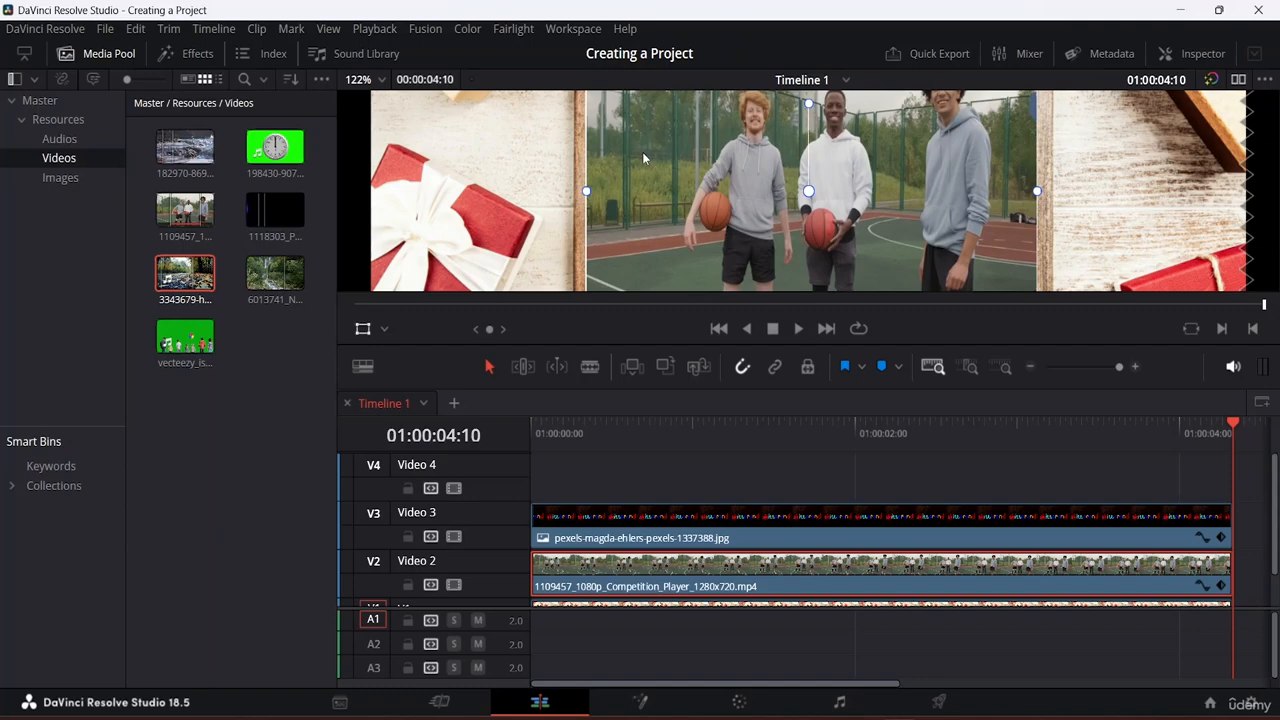
{"action": "scroll", "coordinate": [642, 151], "scroll_direction": "down", "scroll_amount": 5}
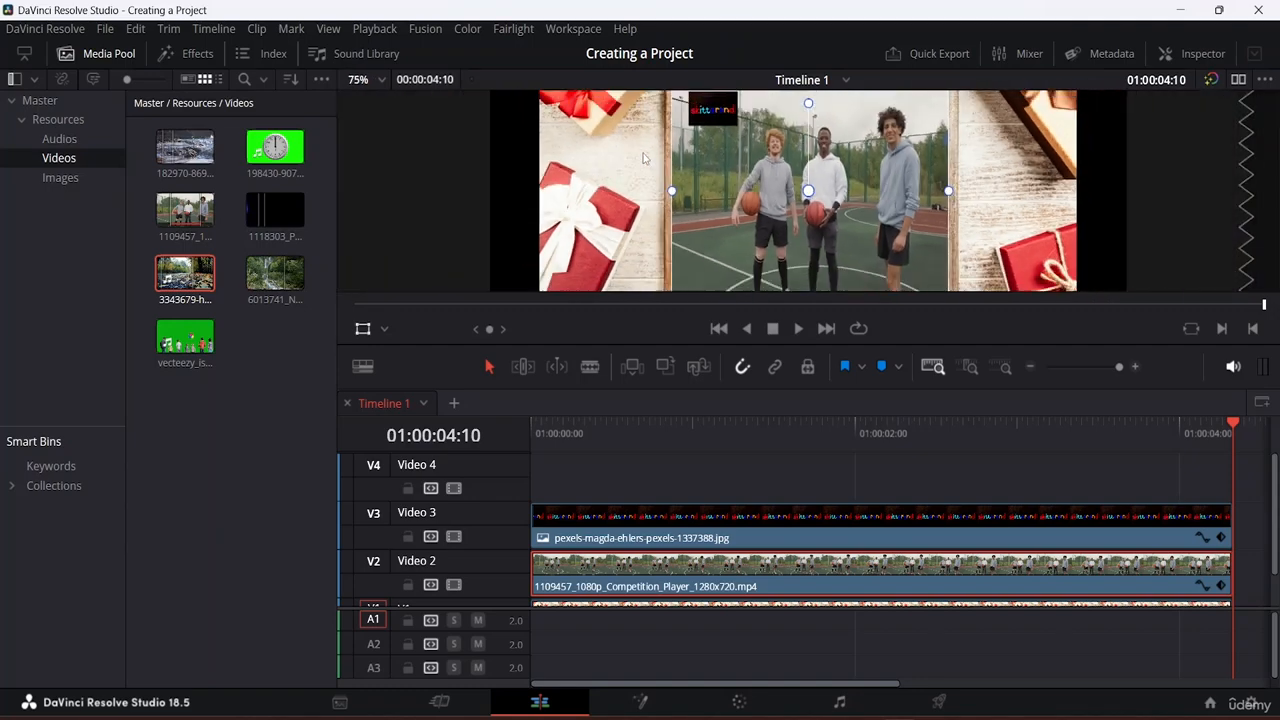
{"action": "scroll", "coordinate": [642, 151], "scroll_direction": "down", "scroll_amount": 1}
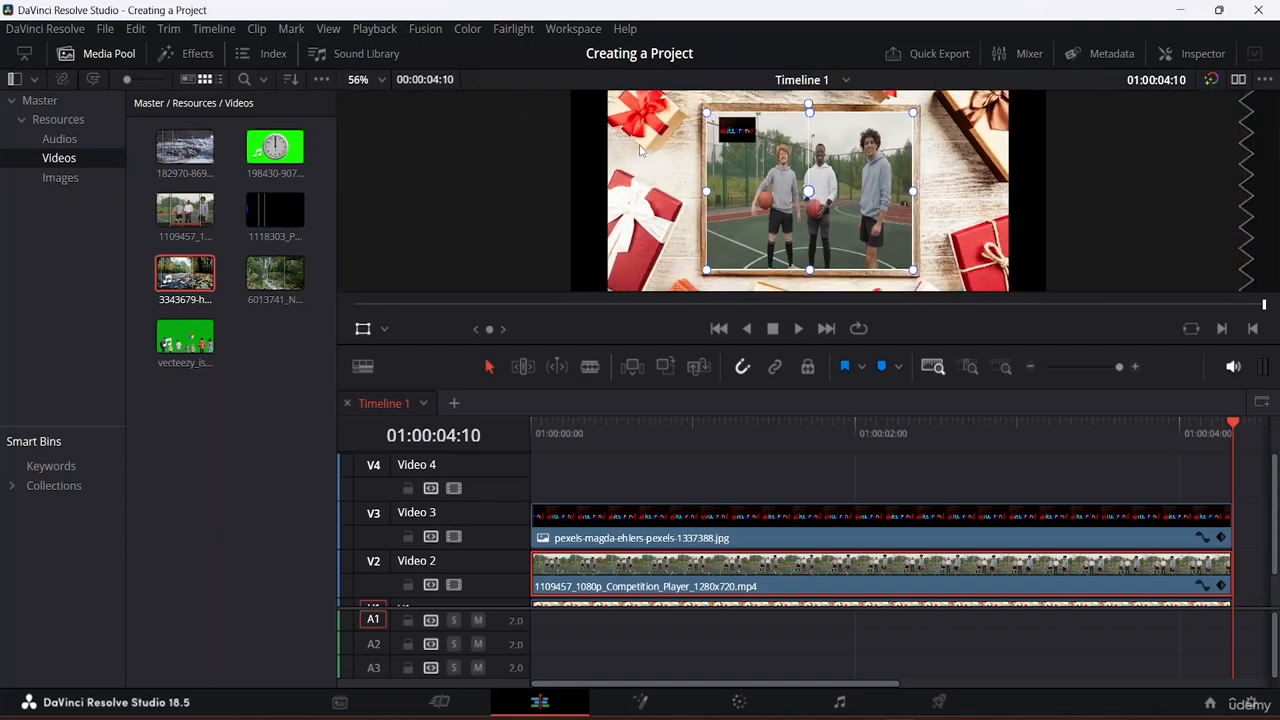
{"action": "scroll", "coordinate": [641, 150], "scroll_direction": "down", "scroll_amount": 2}
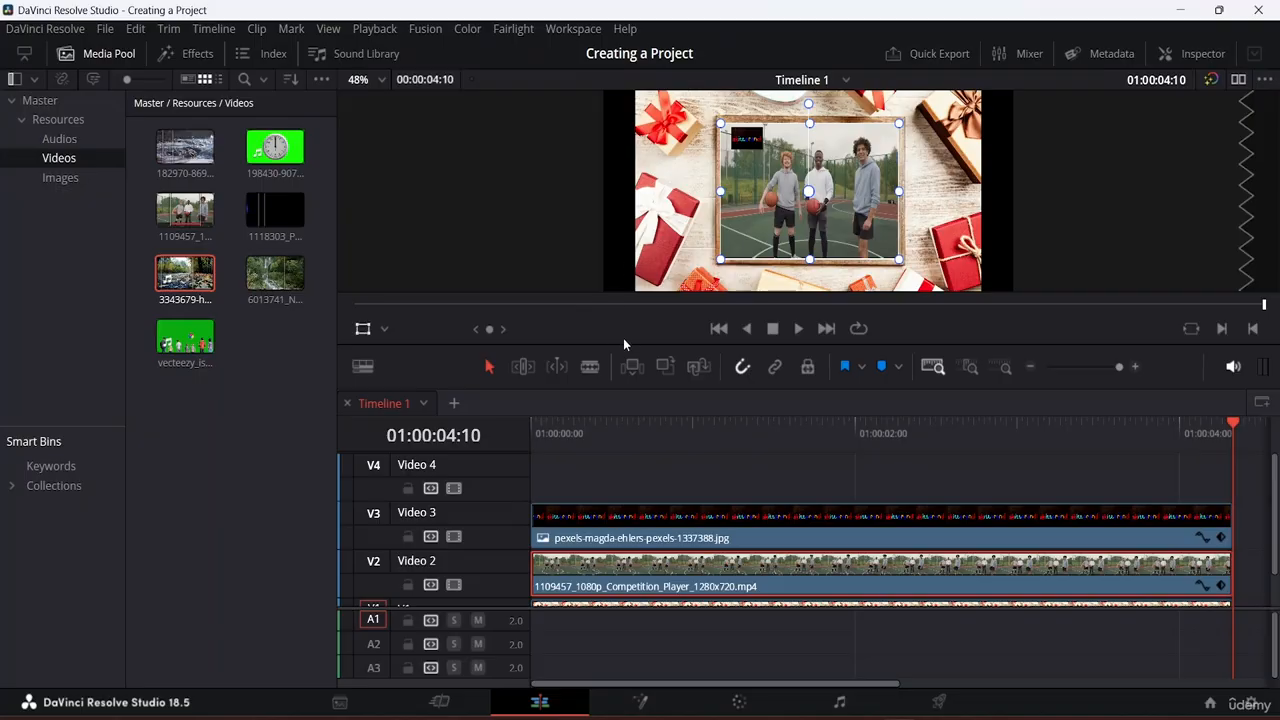
{"action": "left_click", "coordinate": [642, 473]}
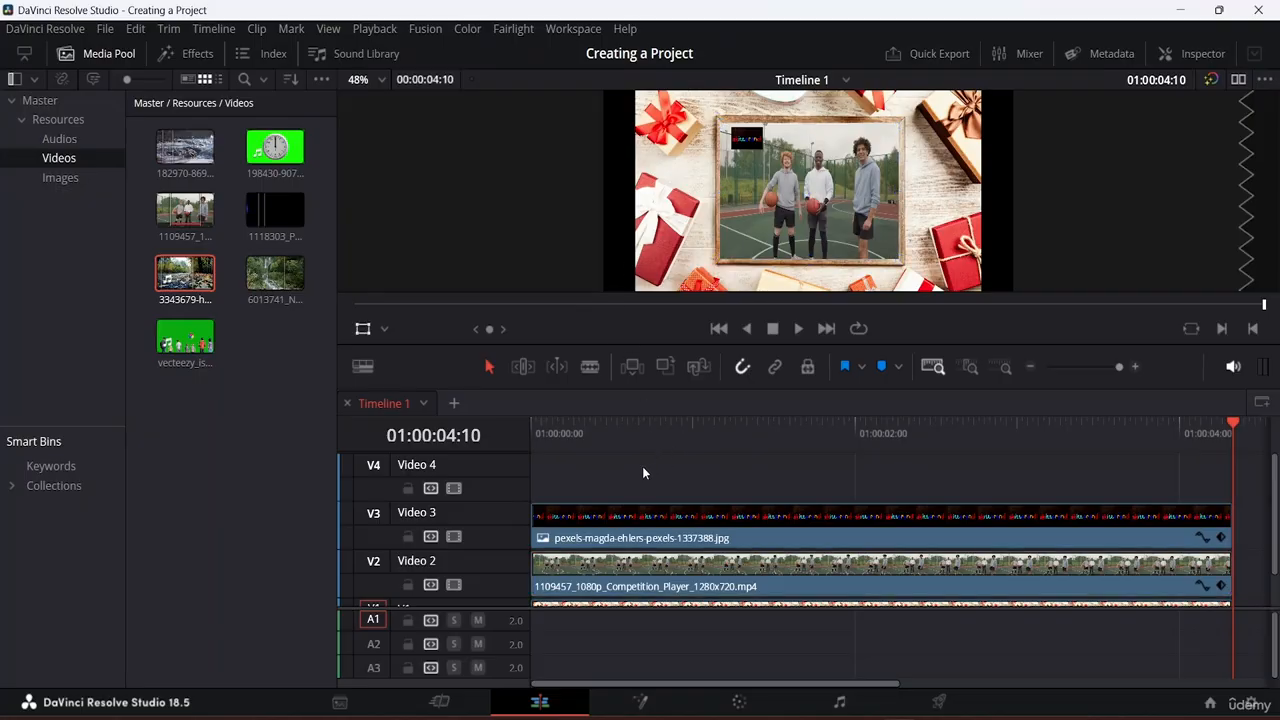
{"action": "left_click", "coordinate": [454, 403]}
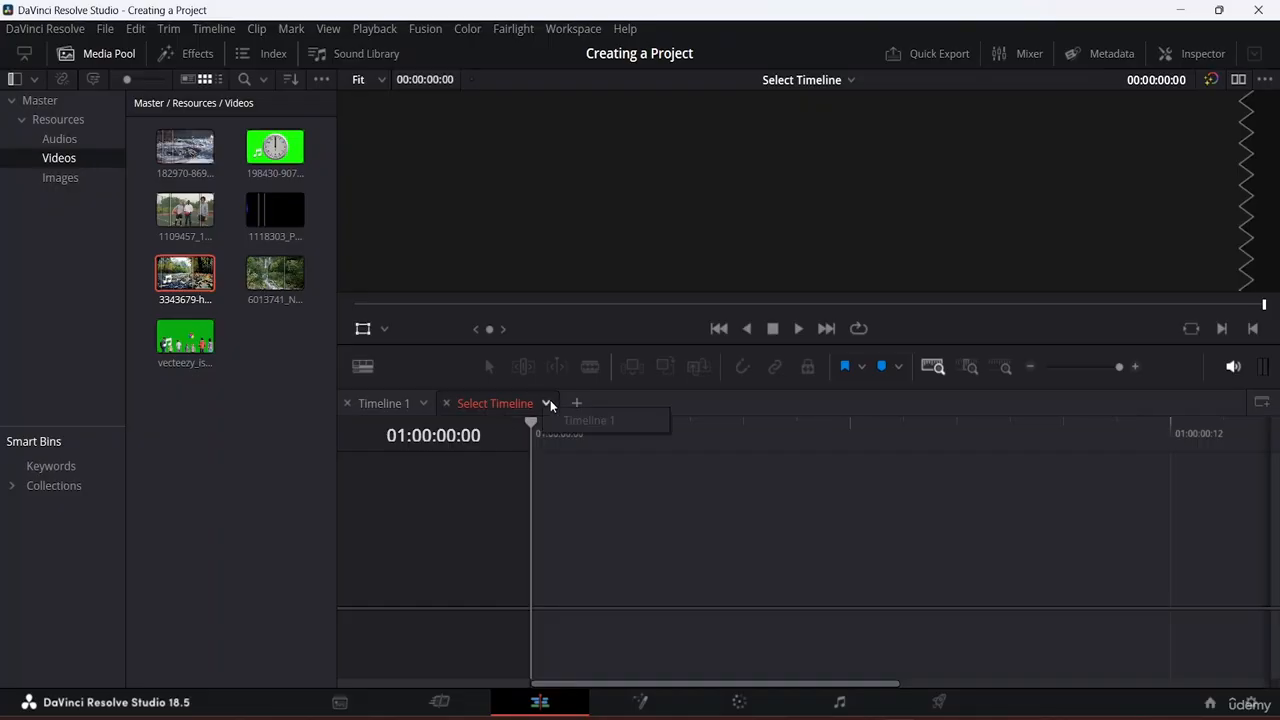
{"action": "left_click", "coordinate": [500, 404]}
{"action": "left_click", "coordinate": [448, 404]}
{"action": "left_click", "coordinate": [452, 404]}
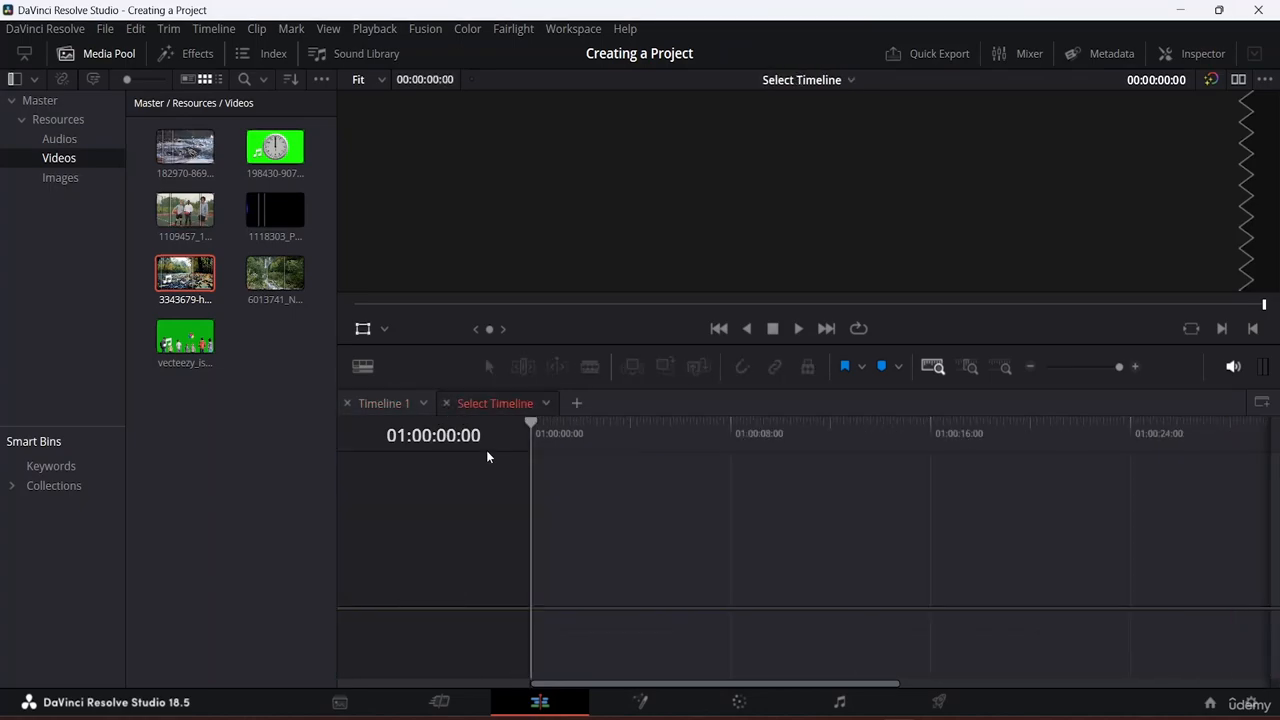
{"action": "left_click", "coordinate": [447, 404]}
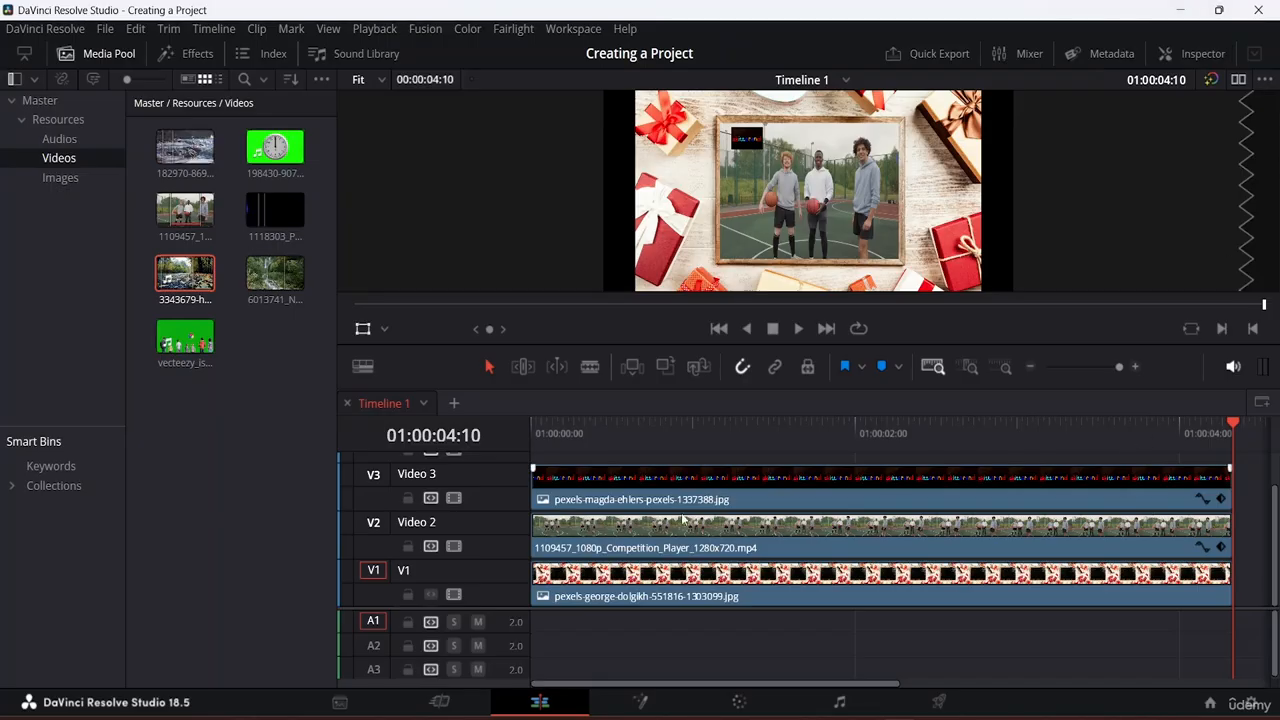
Step: Give the logo image clip on Video 3 a blue flag, then select the Video 2 basketball clip
{"action": "left_click", "coordinate": [770, 500]}
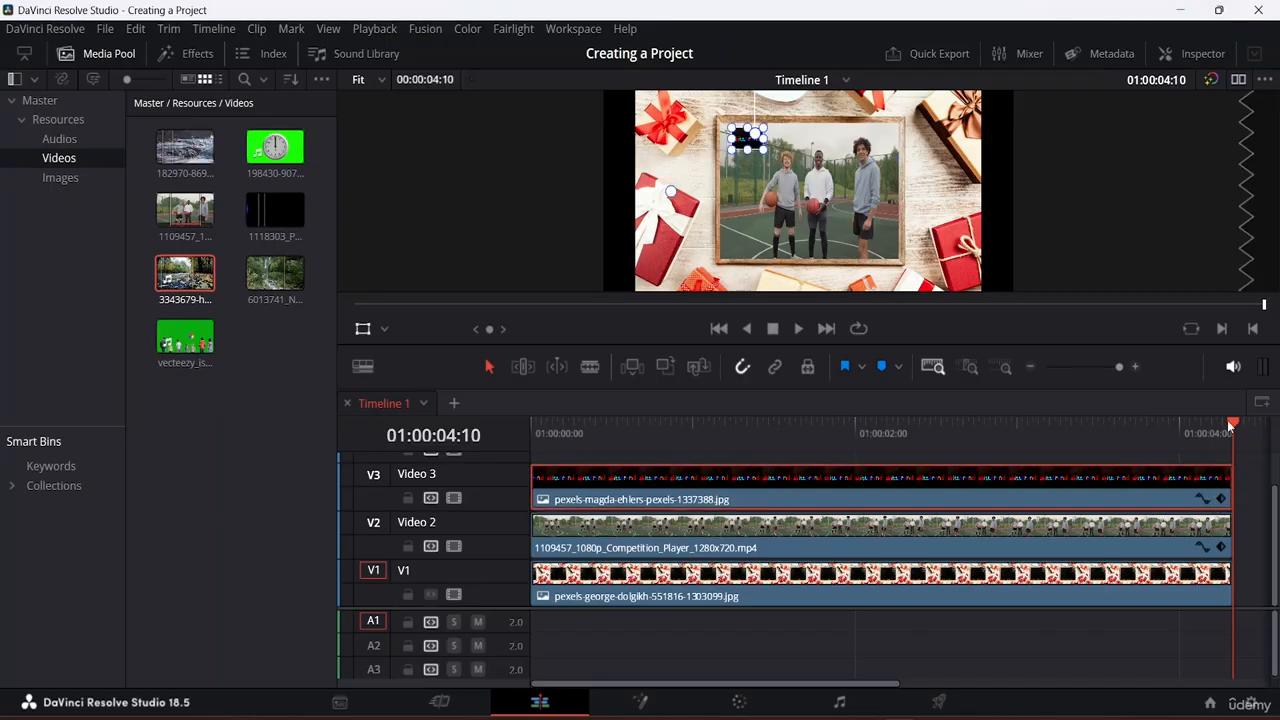
{"action": "left_click_drag", "start_coordinate": [1232, 424], "coordinate": [1207, 437]}
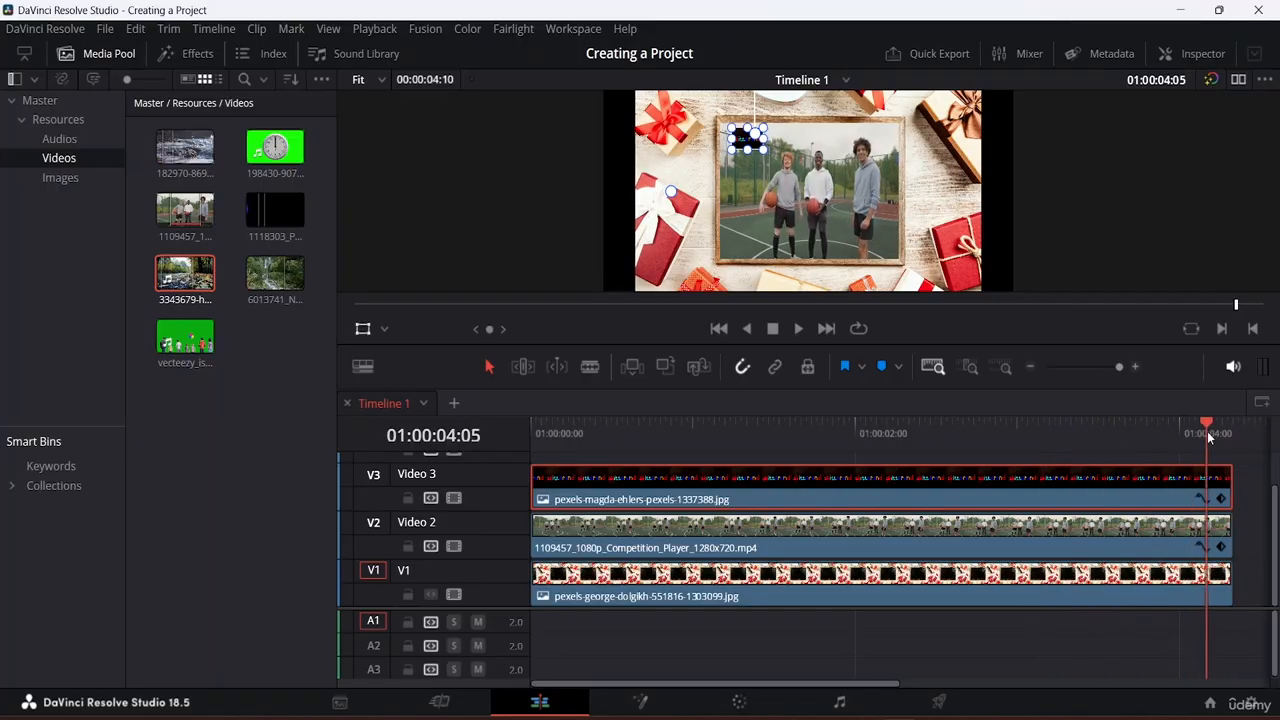
{"action": "left_click", "coordinate": [846, 366]}
{"action": "left_click_drag", "start_coordinate": [1204, 429], "coordinate": [792, 417]}
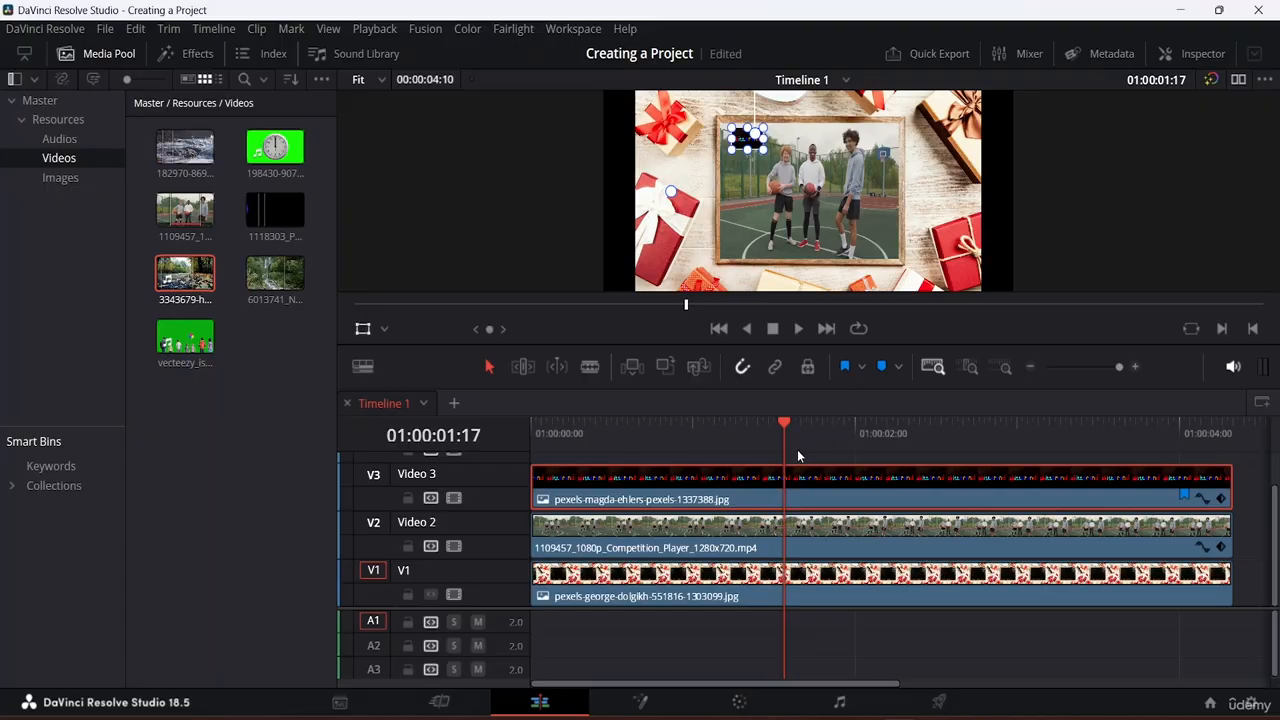
{"action": "left_click", "coordinate": [867, 557]}
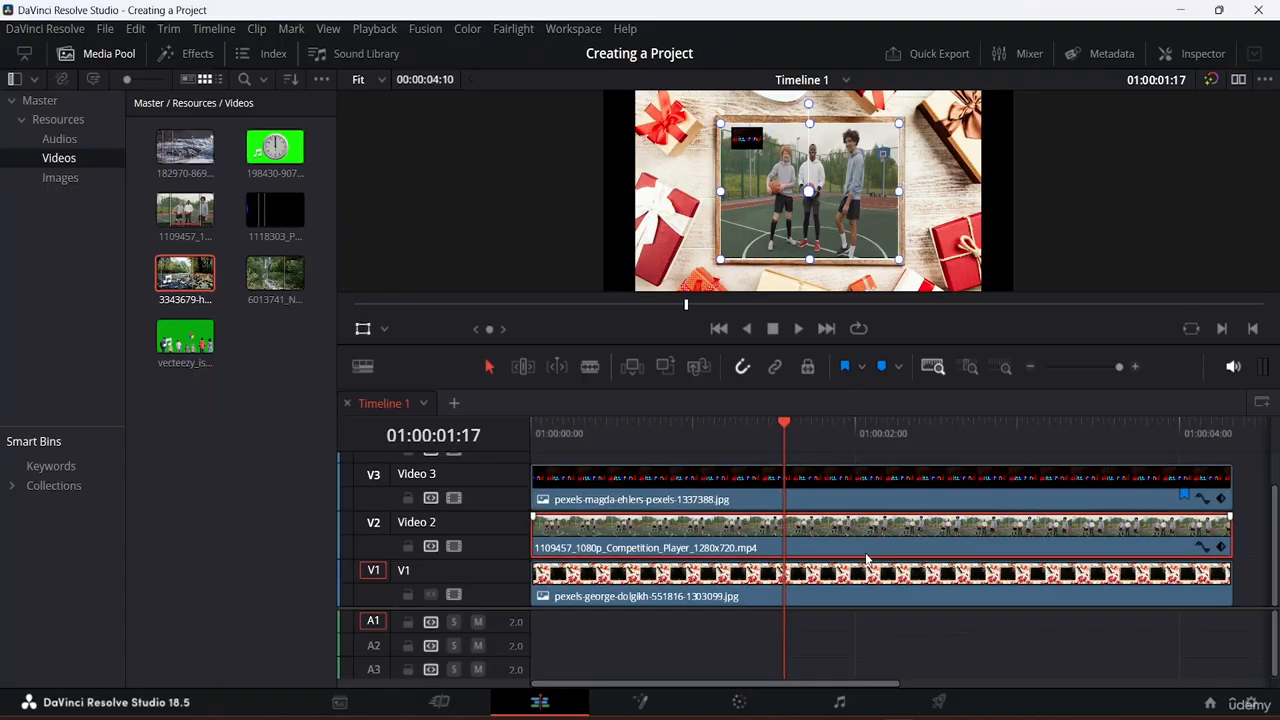
Step: Flag the basketball clip on Video 2 with the note 'Crop this layer'
{"action": "left_click", "coordinate": [845, 370]}
{"action": "double_click", "coordinate": [1186, 543]}
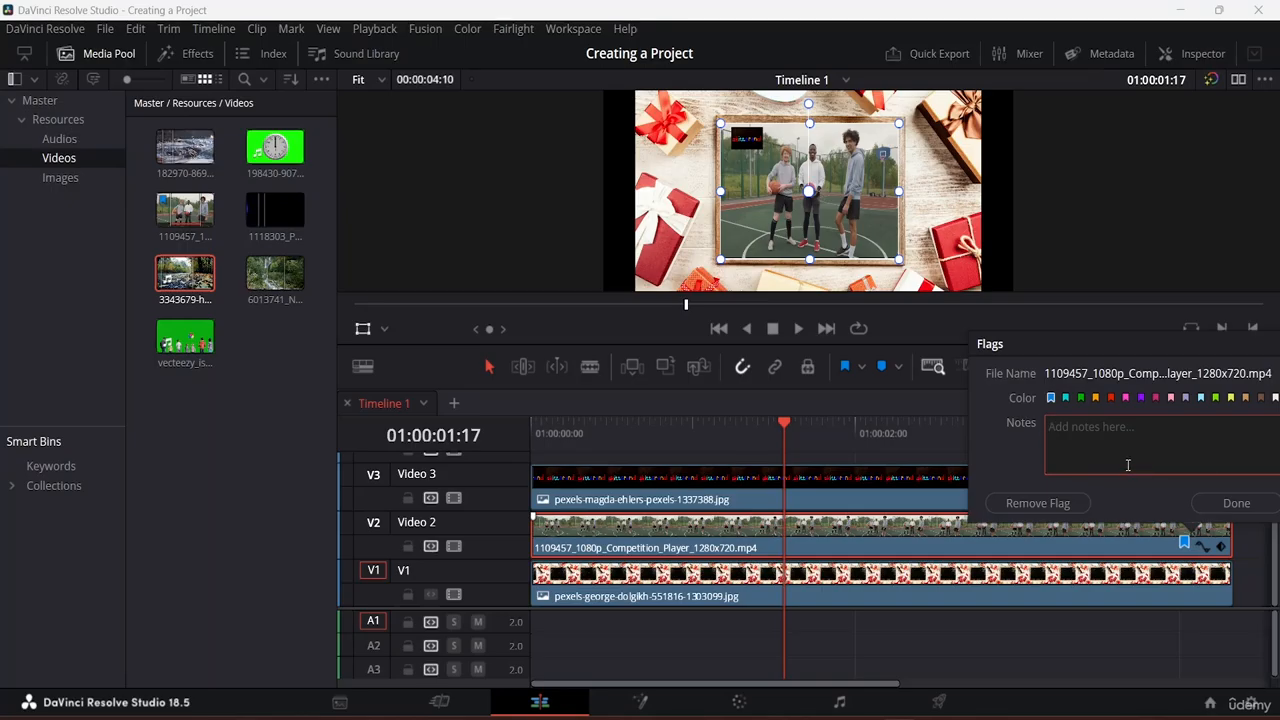
{"action": "type", "text": "Crop this layer"}
{"action": "left_click", "coordinate": [1238, 503]}
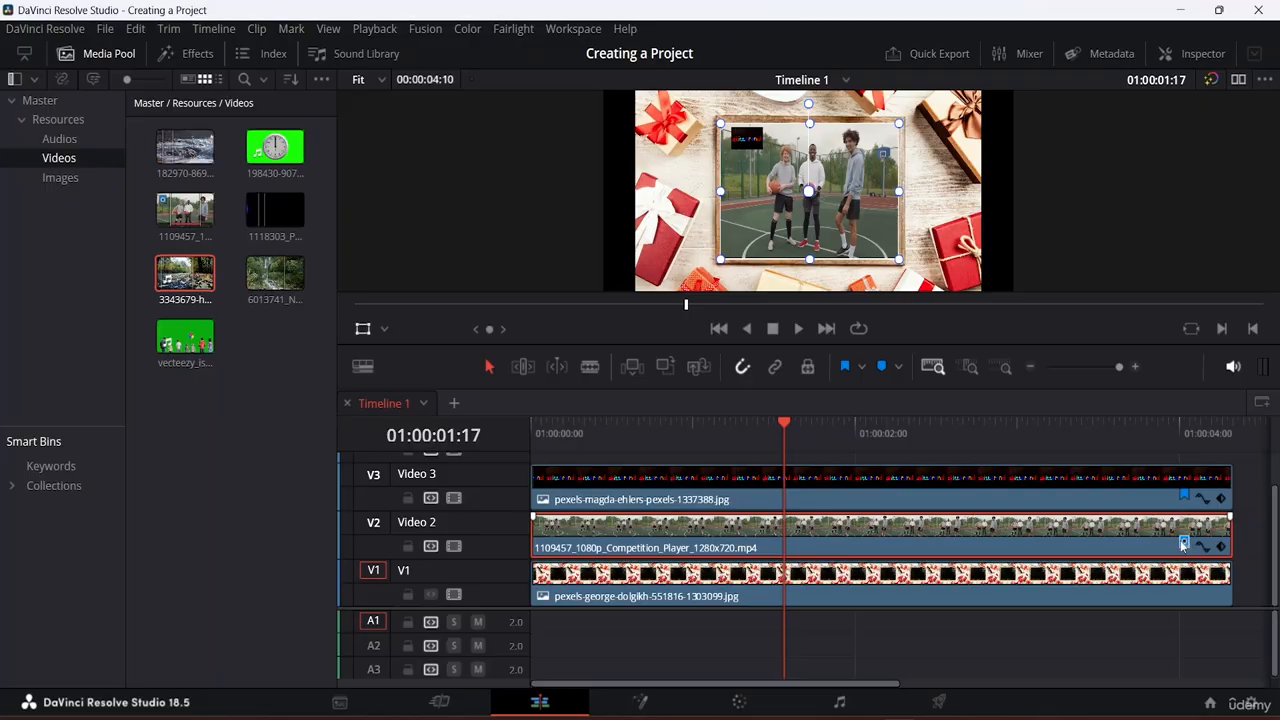
Step: Change the Video 2 basketball clip's flag colour to pink
{"action": "left_click", "coordinate": [1244, 542]}
{"action": "double_click", "coordinate": [1184, 543]}
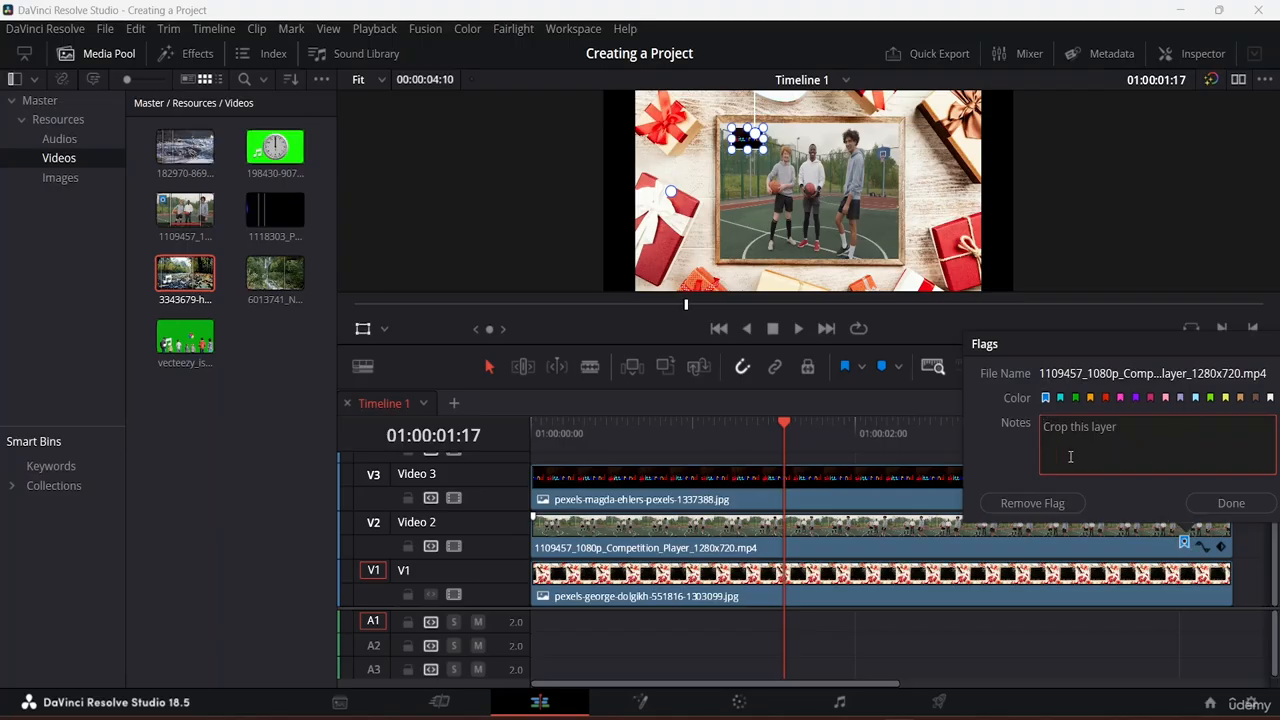
{"action": "left_click", "coordinate": [1135, 397]}
{"action": "left_click", "coordinate": [1166, 398]}
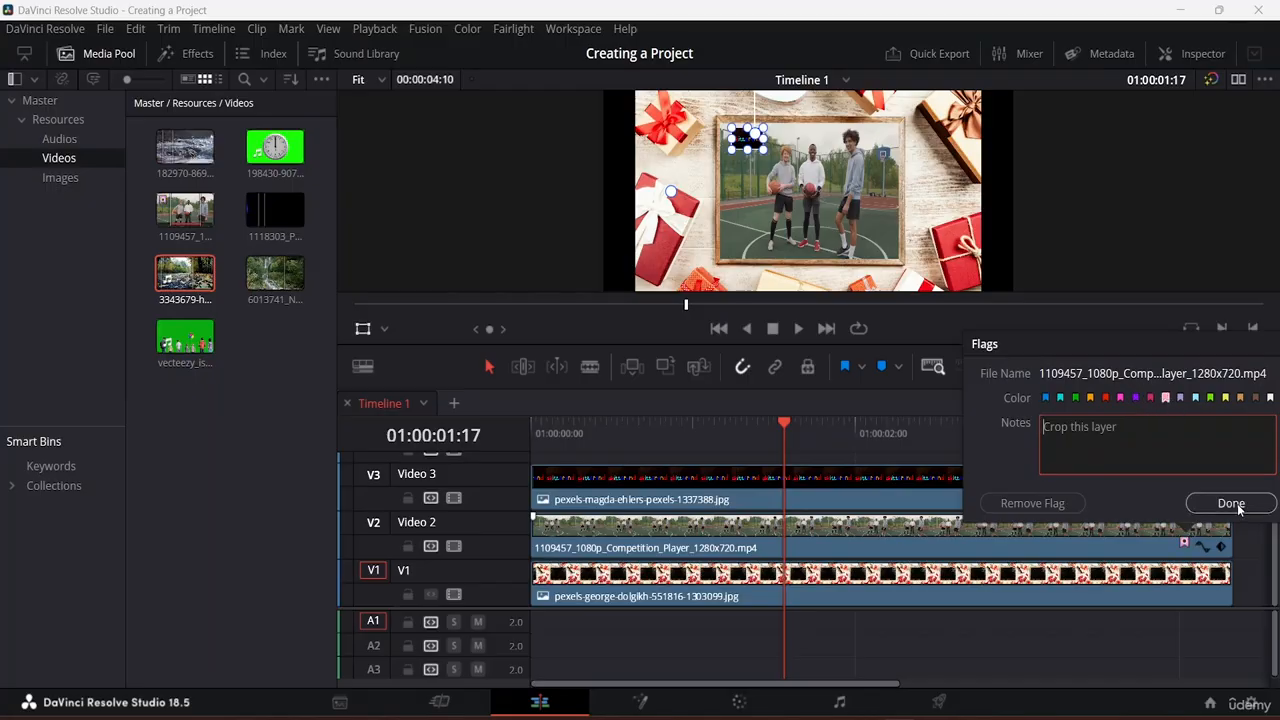
{"action": "left_click", "coordinate": [1231, 503]}
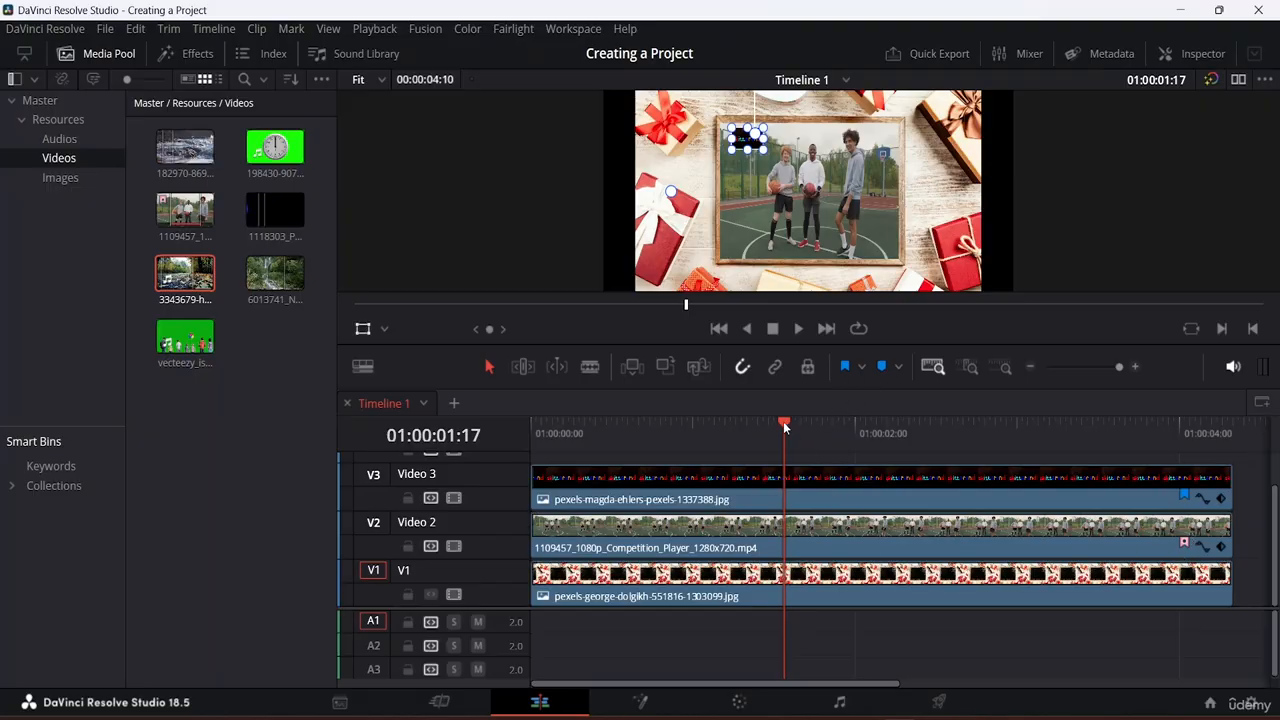
Step: Park the playhead around 01:00:01:23 on the selected basketball clip and show the marker colour list
{"action": "left_click_drag", "start_coordinate": [783, 421], "coordinate": [688, 427]}
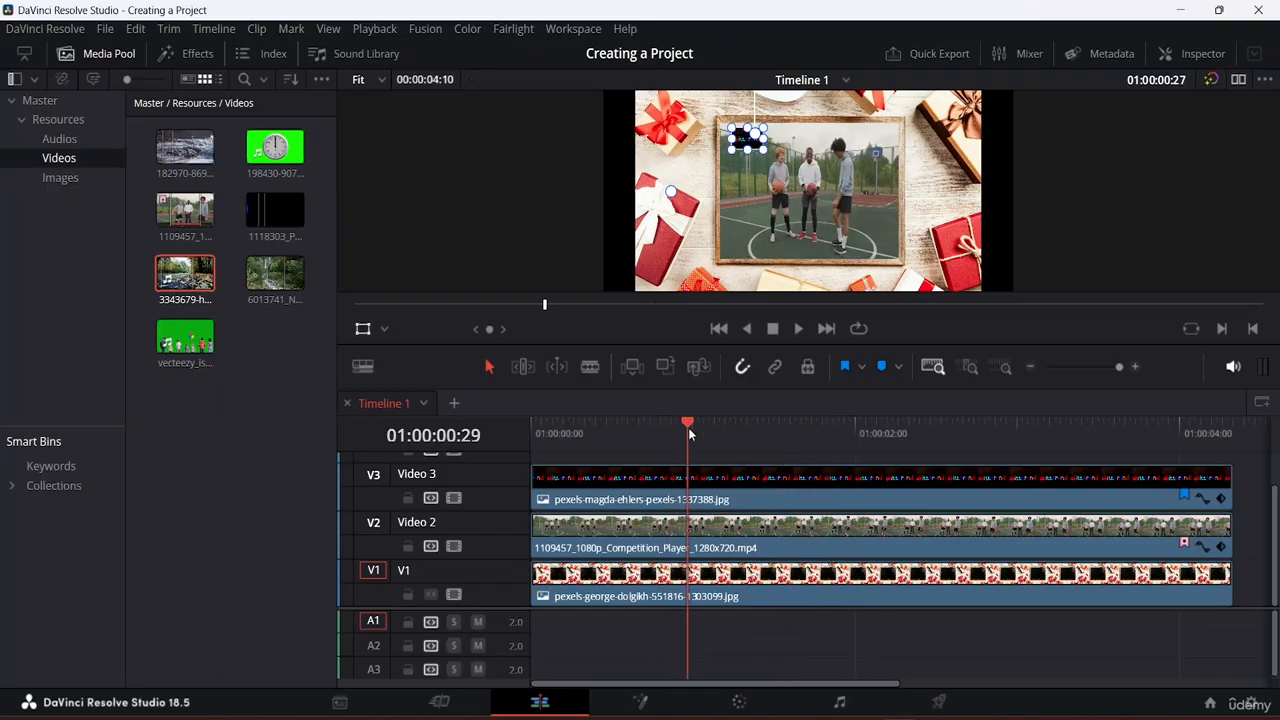
{"action": "left_click", "coordinate": [796, 496]}
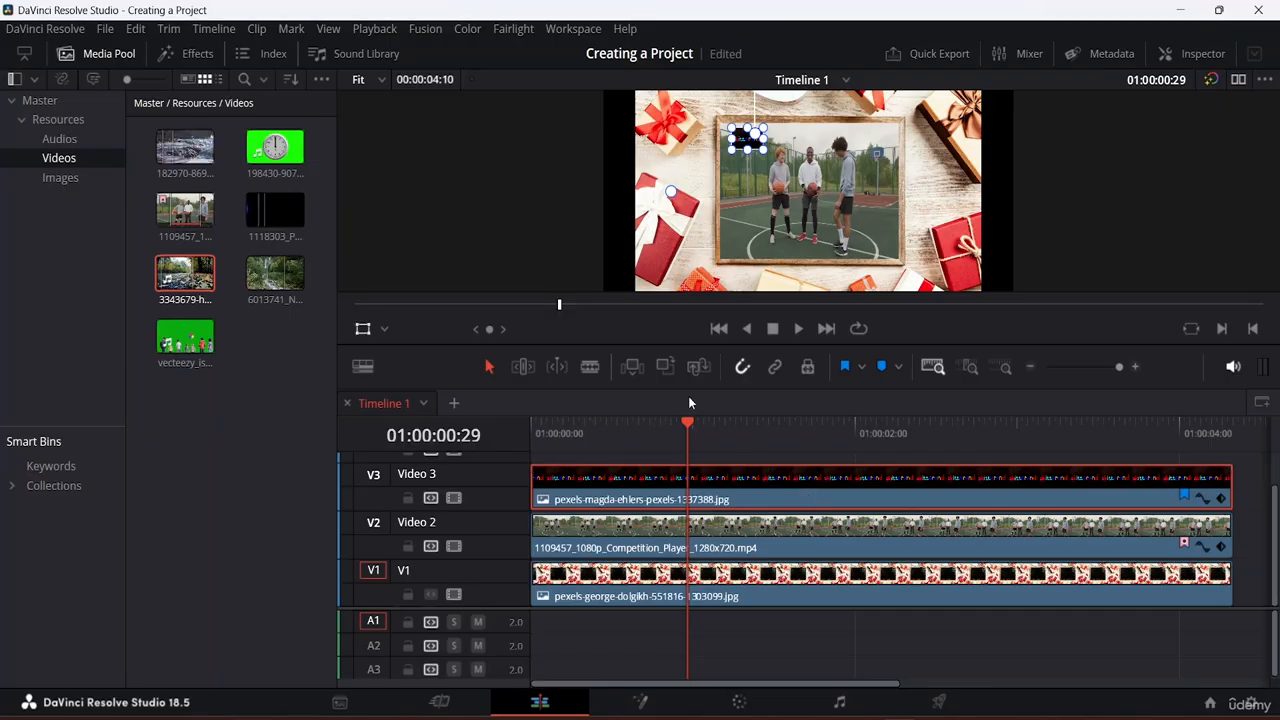
{"action": "left_click_drag", "start_coordinate": [684, 421], "coordinate": [799, 451]}
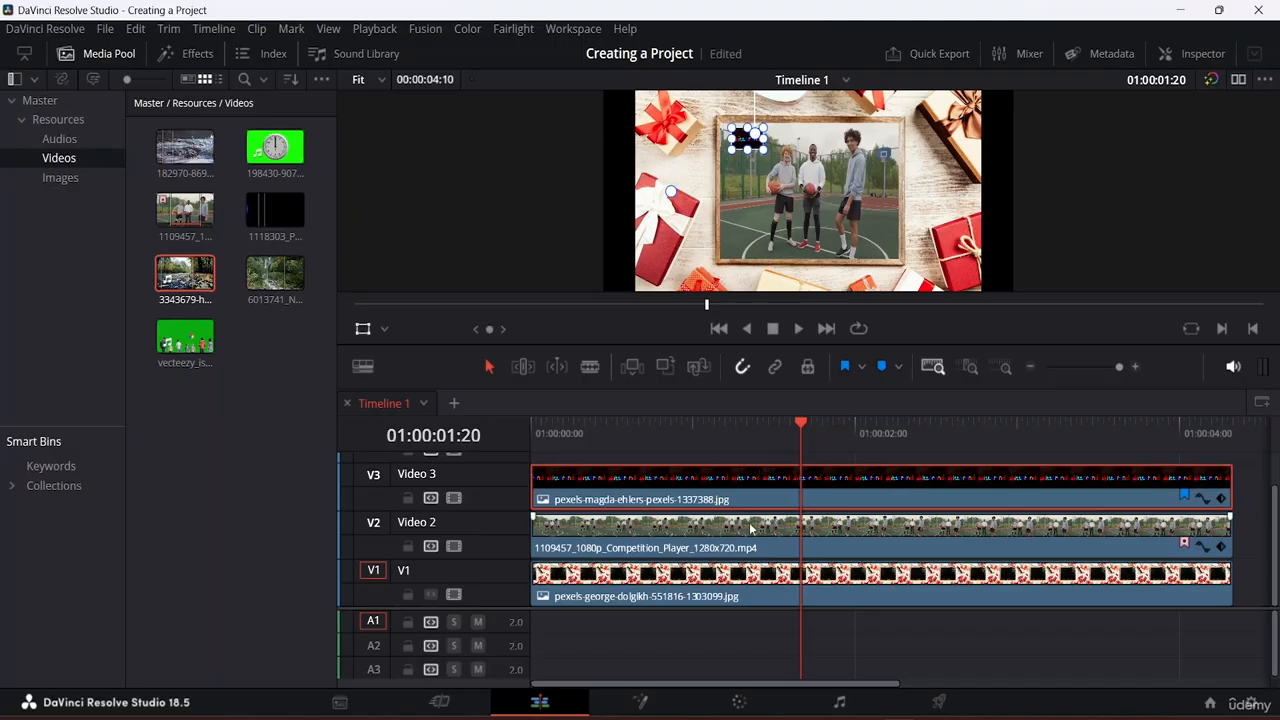
{"action": "left_click", "coordinate": [717, 543]}
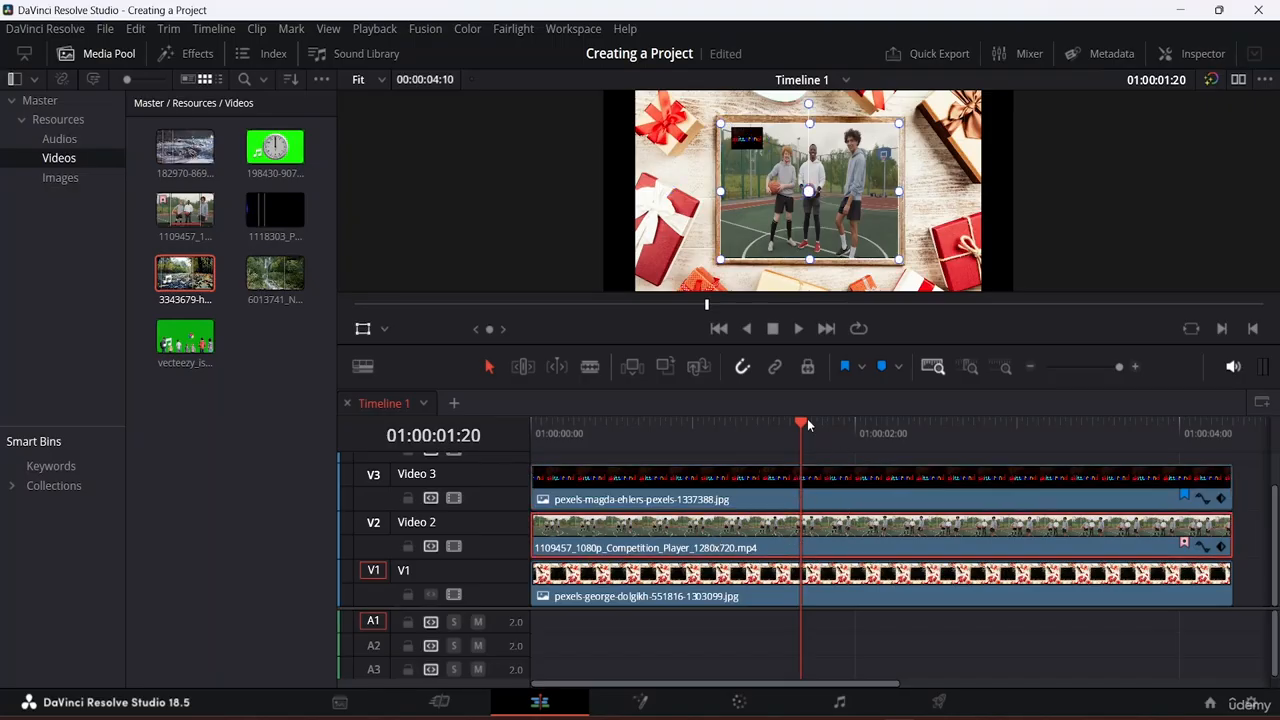
{"action": "left_click_drag", "start_coordinate": [800, 424], "coordinate": [820, 454]}
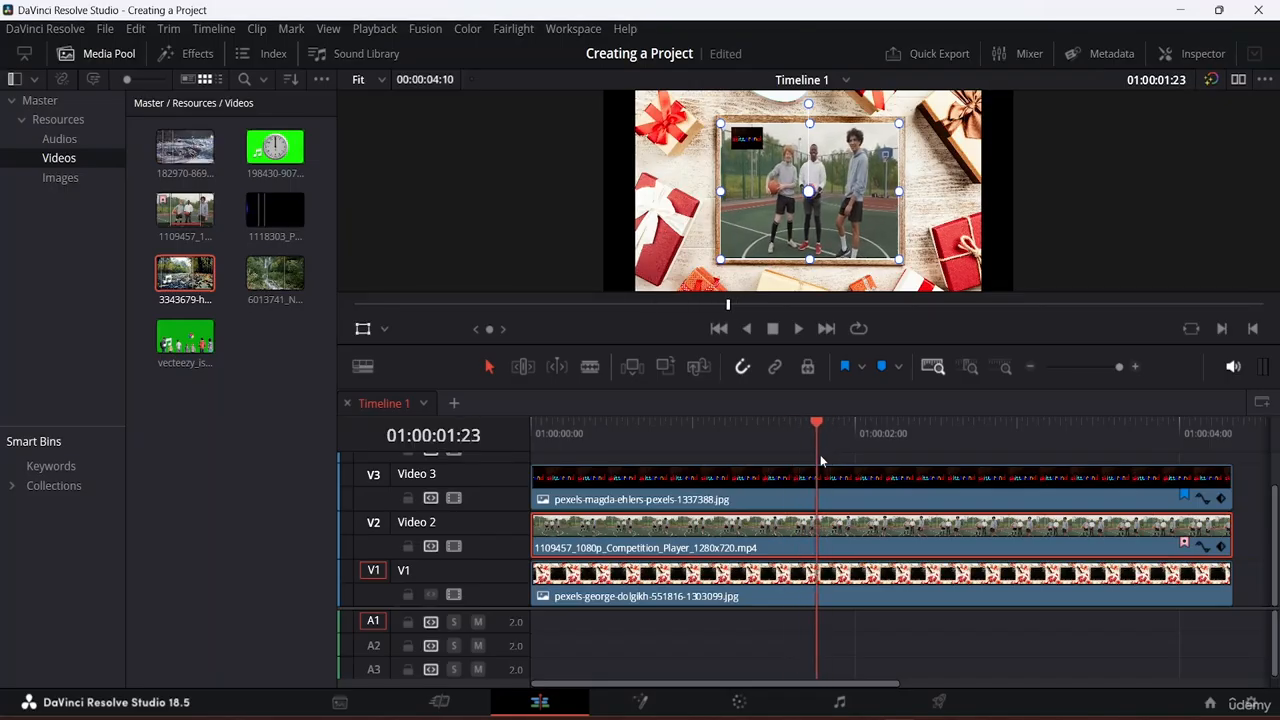
{"action": "left_click", "coordinate": [898, 368]}
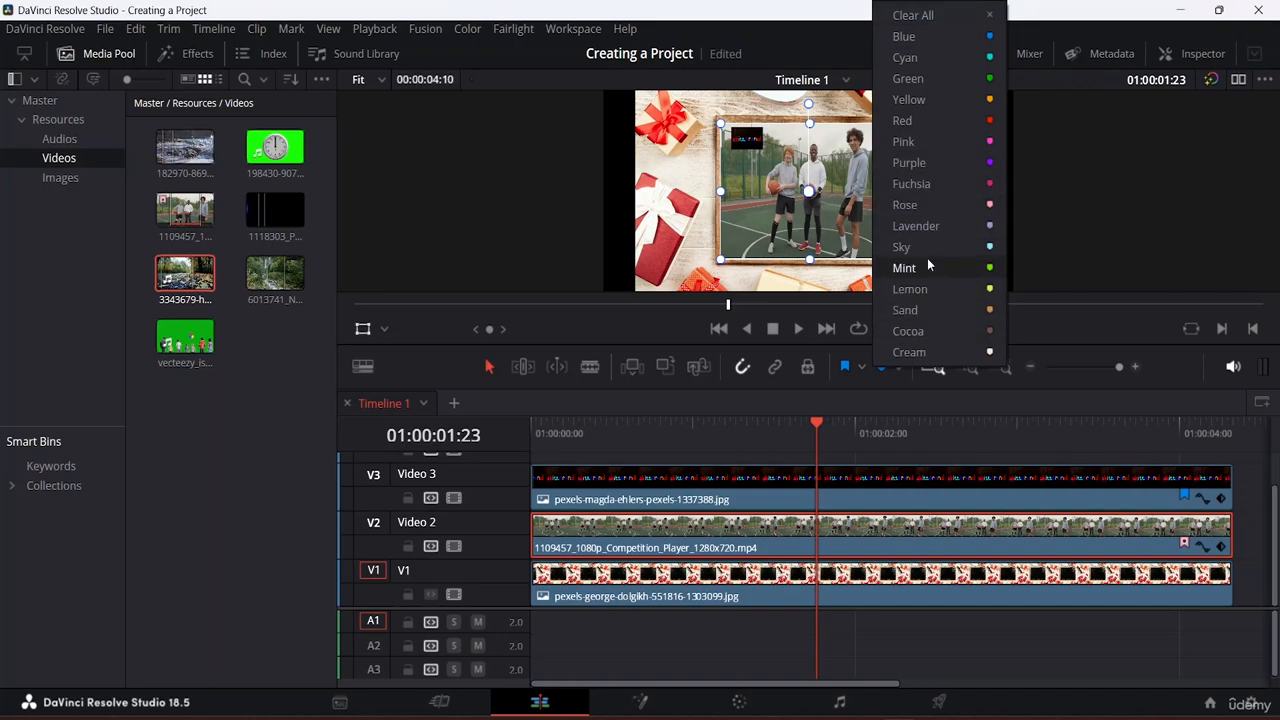
Step: Add a Sky marker at the playhead on the basketball clip, noted 'Put on slow mo effect'
{"action": "left_click", "coordinate": [951, 246]}
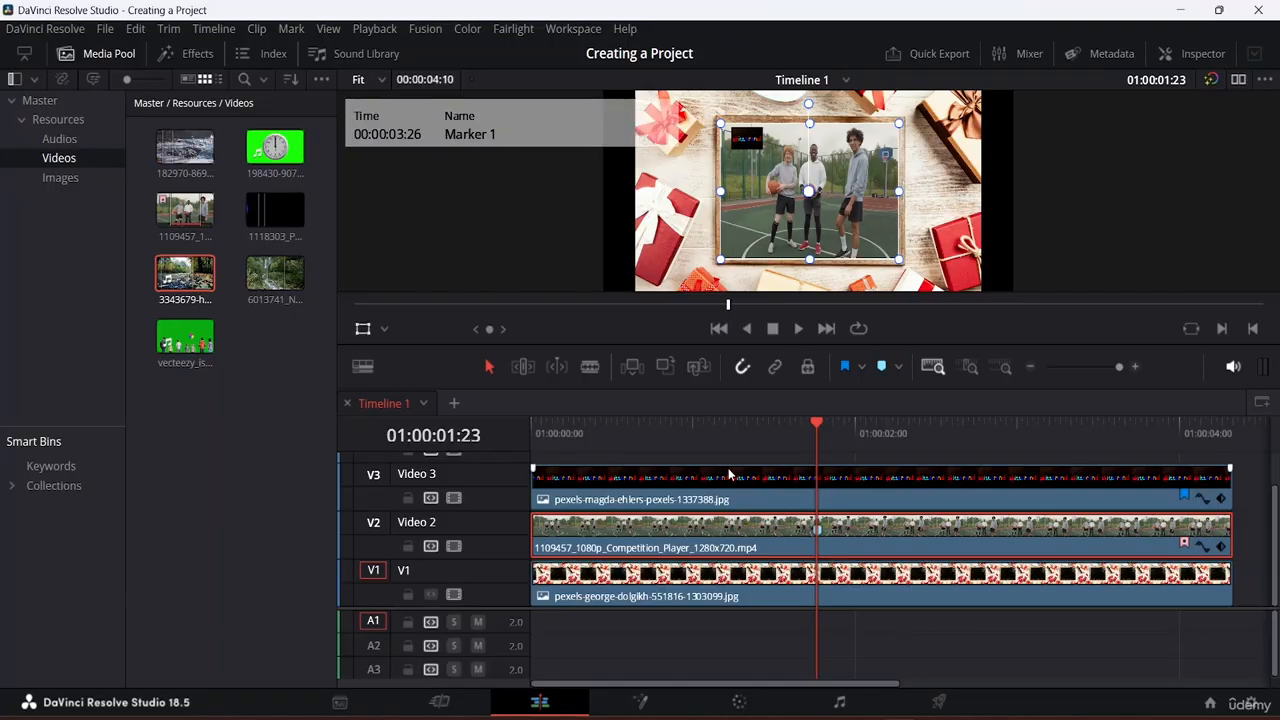
{"action": "double_click", "coordinate": [818, 531]}
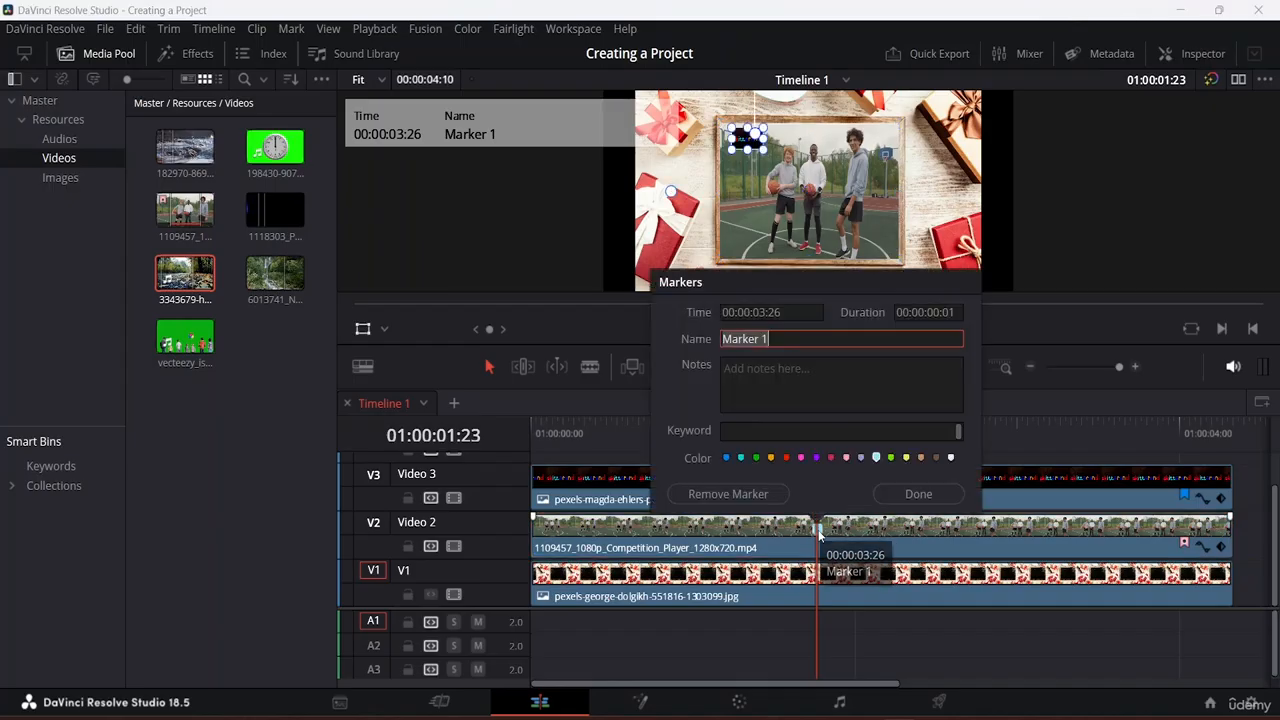
{"action": "left_click", "coordinate": [775, 339]}
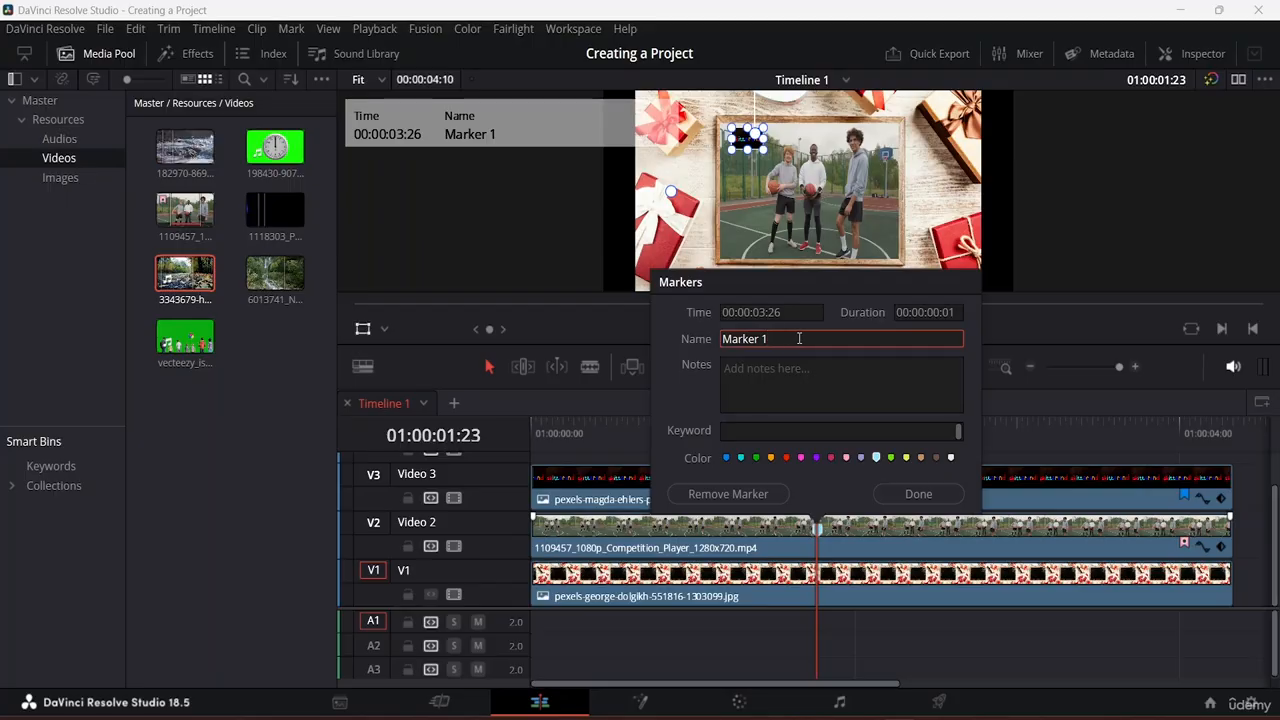
{"action": "left_click", "coordinate": [782, 432]}
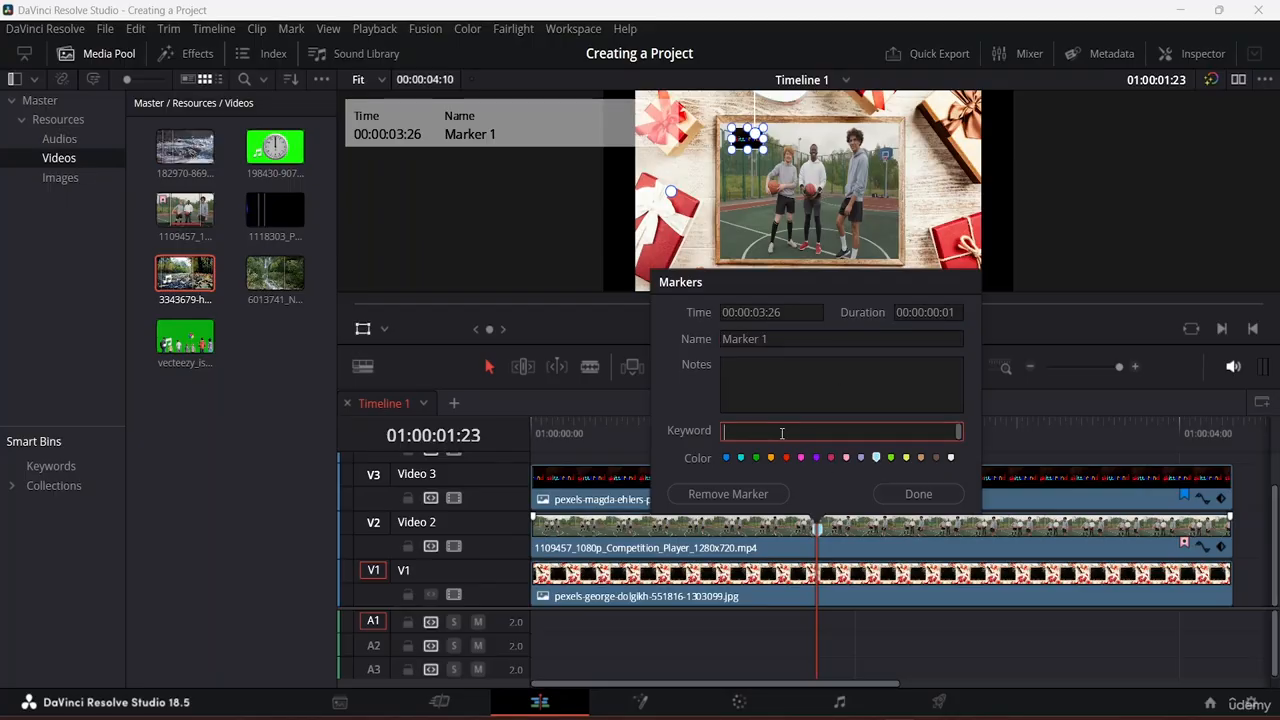
{"action": "type", "text": "d"}
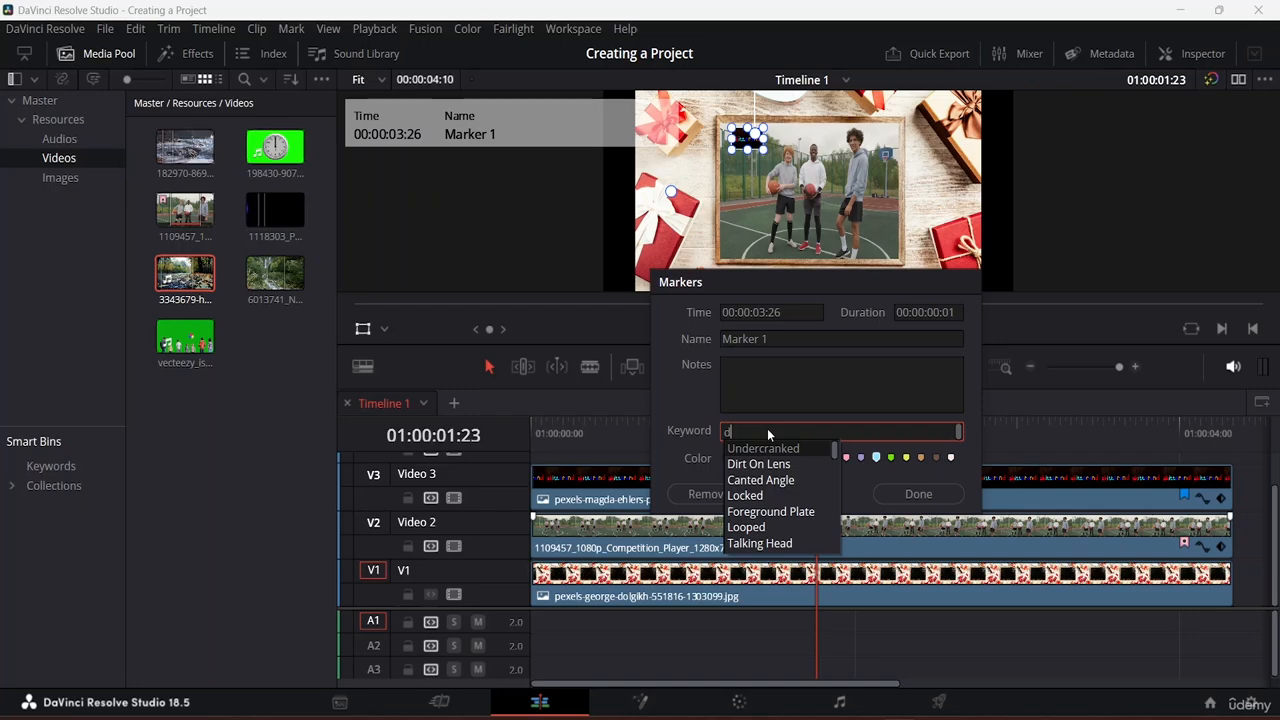
{"action": "mouse_move", "coordinate": [835, 450]}
{"action": "left_mouse_down"}
{"action": "mouse_move", "coordinate": [836, 543]}
{"action": "mouse_move", "coordinate": [821, 455]}
{"action": "left_mouse_up"}
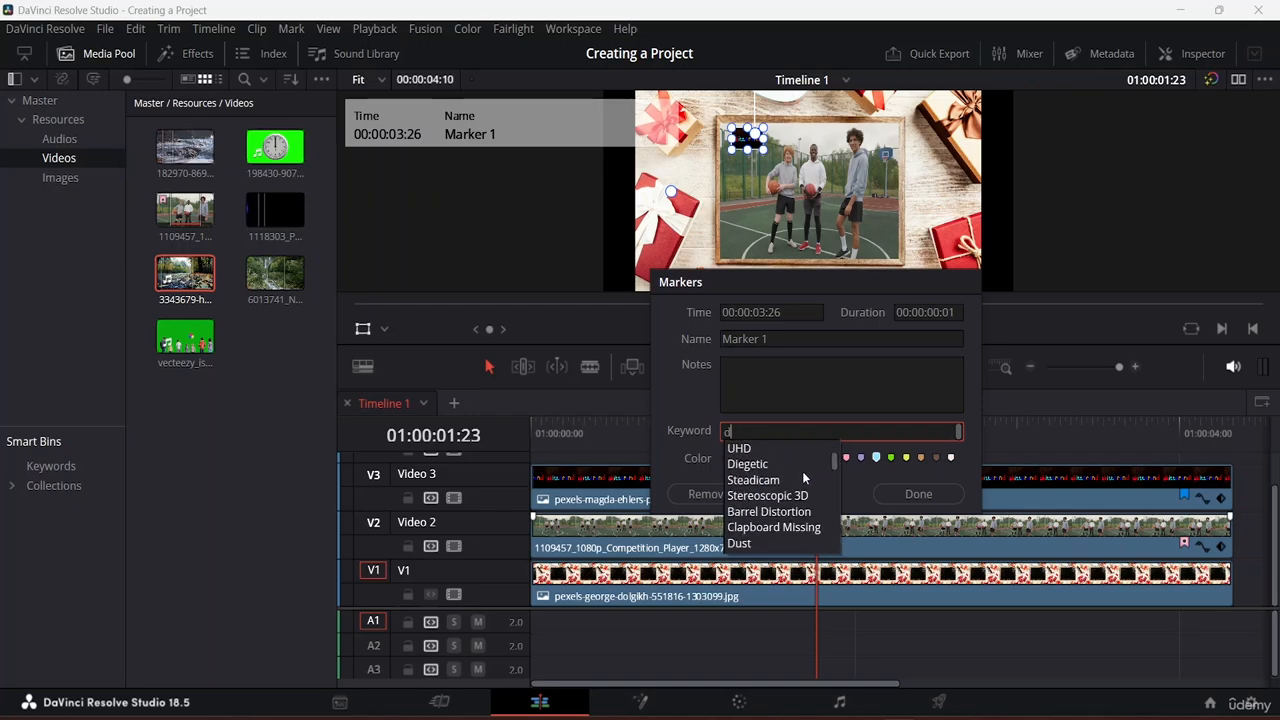
{"action": "key", "text": "BackSpace"}
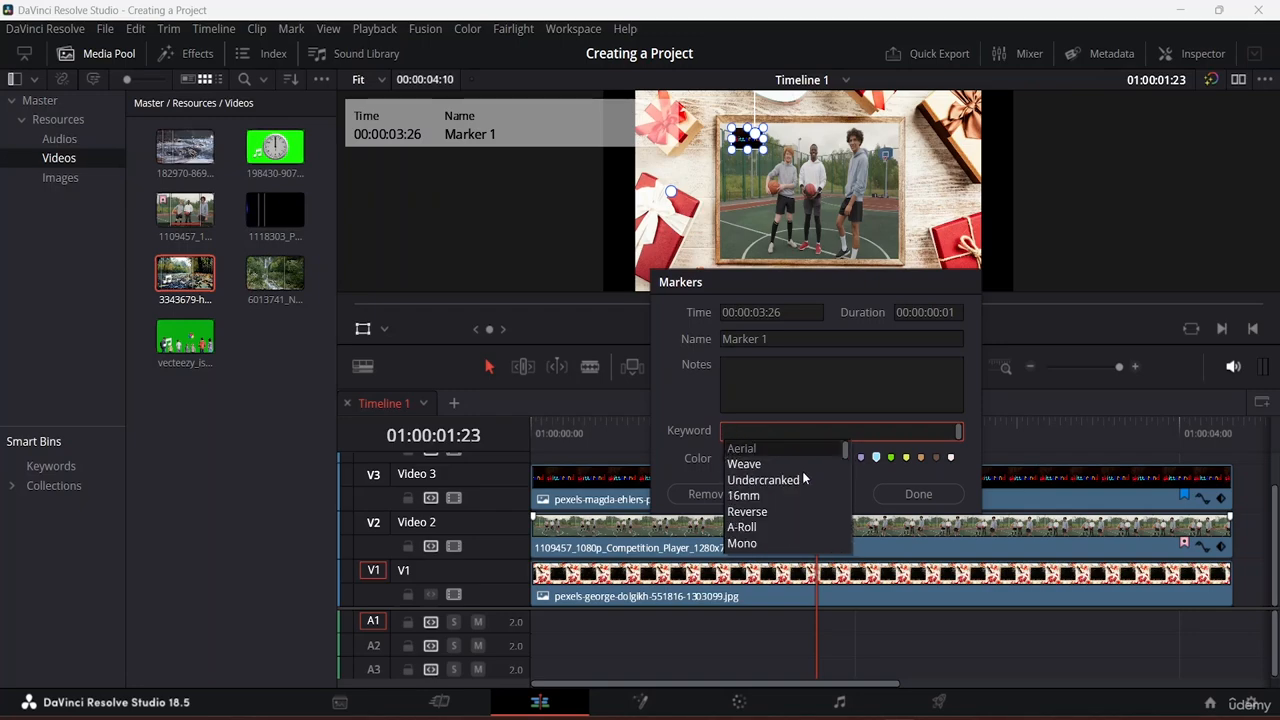
{"action": "left_click", "coordinate": [766, 396]}
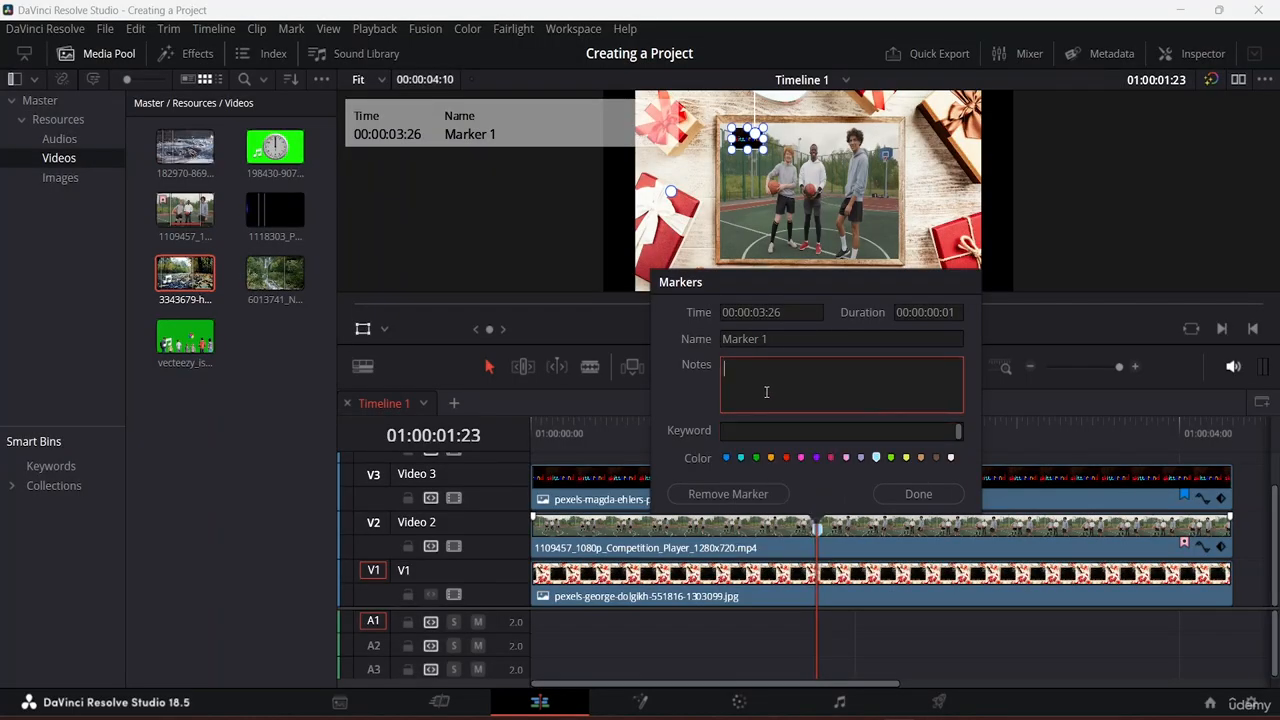
{"action": "type", "text": "Put on slow mo effect"}
{"action": "left_click", "coordinate": [914, 494]}
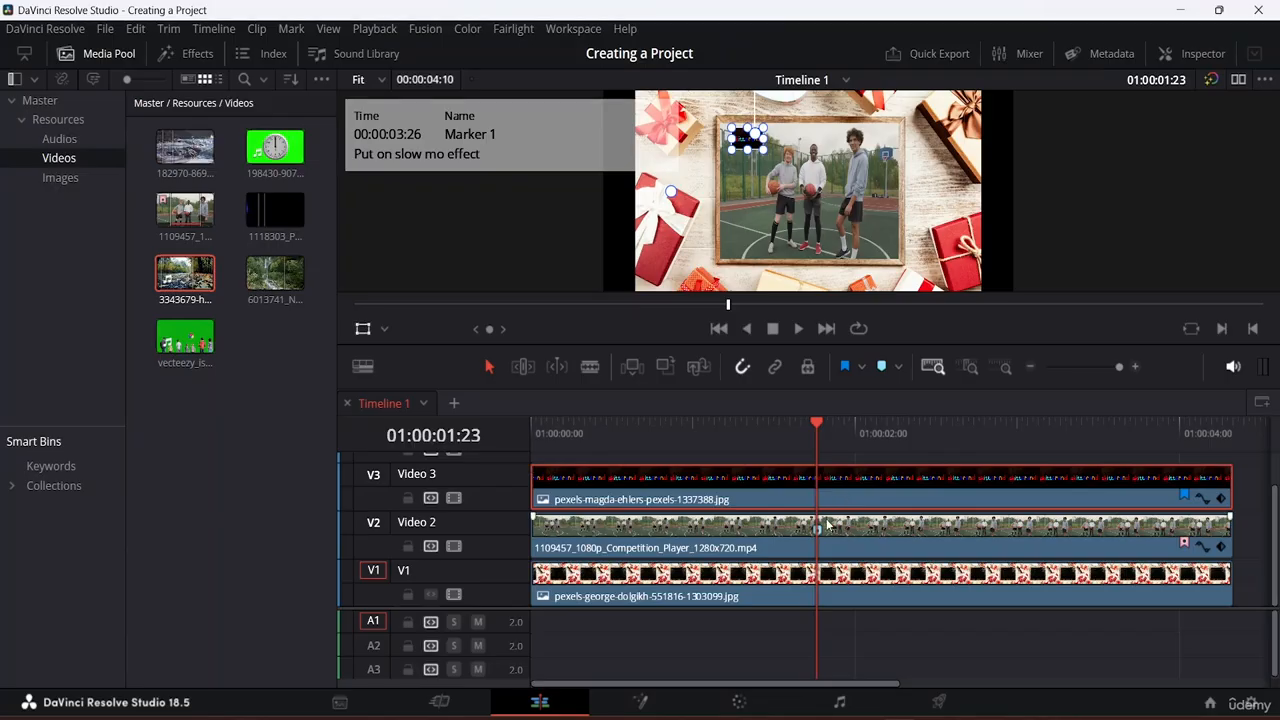
{"action": "mouse_move", "coordinate": [818, 529]}
Step: Select the basketball clip on V2 and bring up the File menu
{"action": "left_click", "coordinate": [738, 535]}
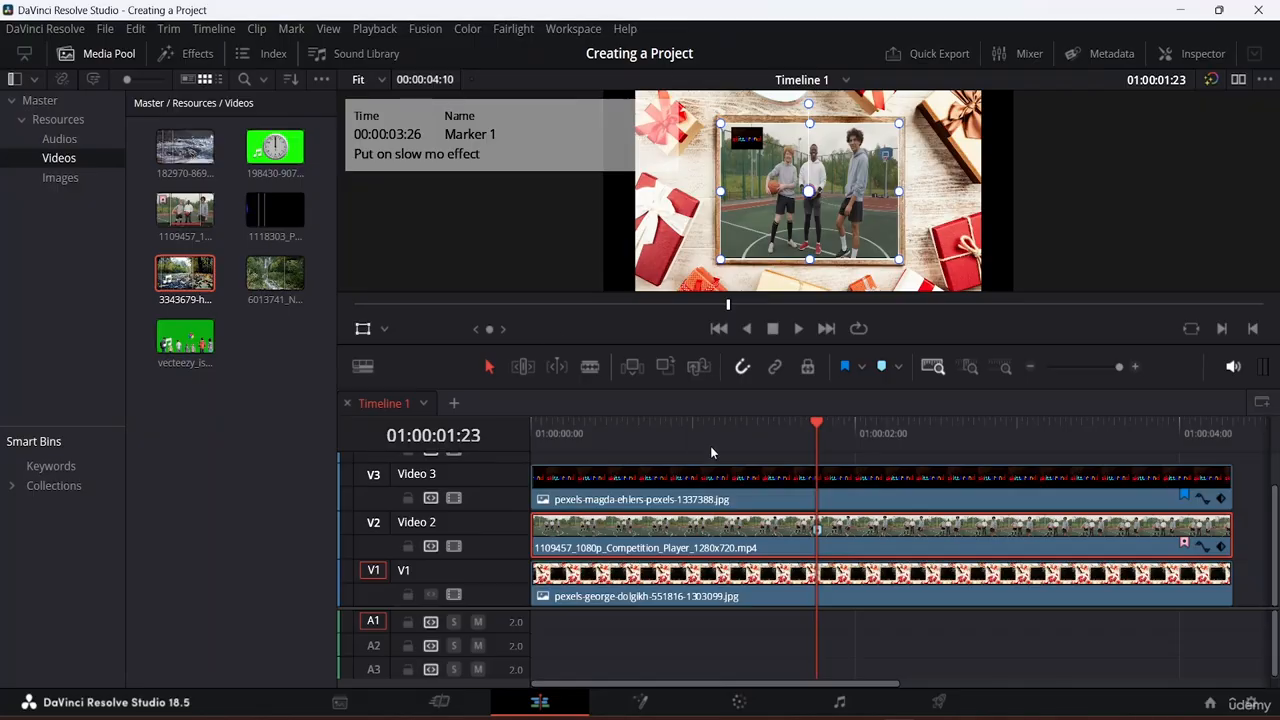
{"action": "left_click", "coordinate": [104, 28]}
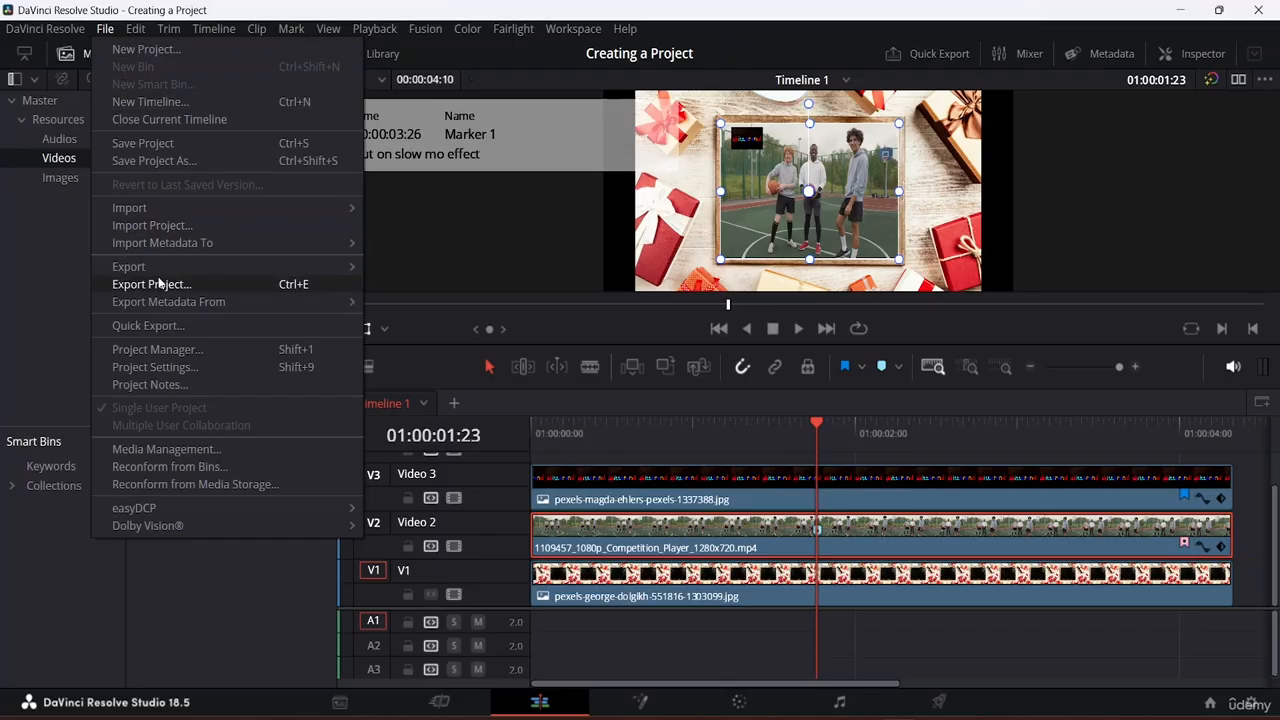
Step: Save the project as 'Creating a Project' without the ' copy' suffix, overwriting the existing version
{"action": "left_click", "coordinate": [170, 161]}
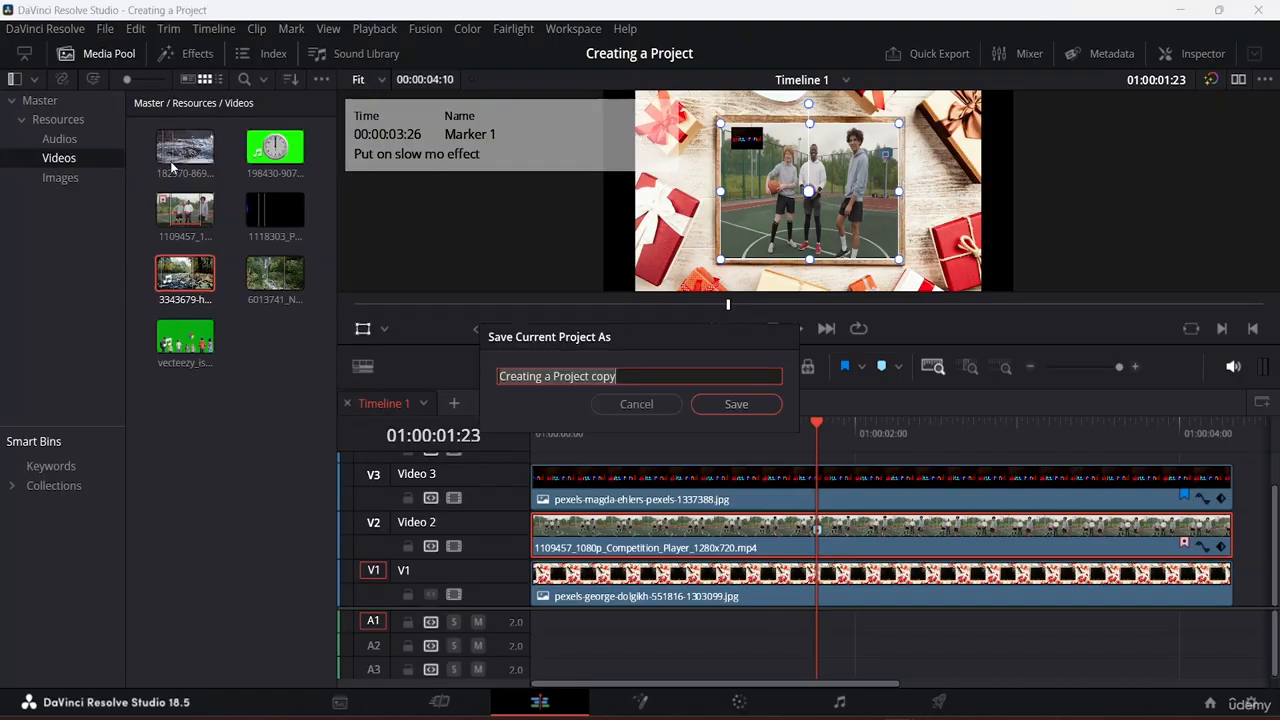
{"action": "left_click", "coordinate": [638, 376]}
{"action": "key", "text": "BackSpace"}
{"action": "key", "text": "BackSpace"}
{"action": "key", "text": "BackSpace"}
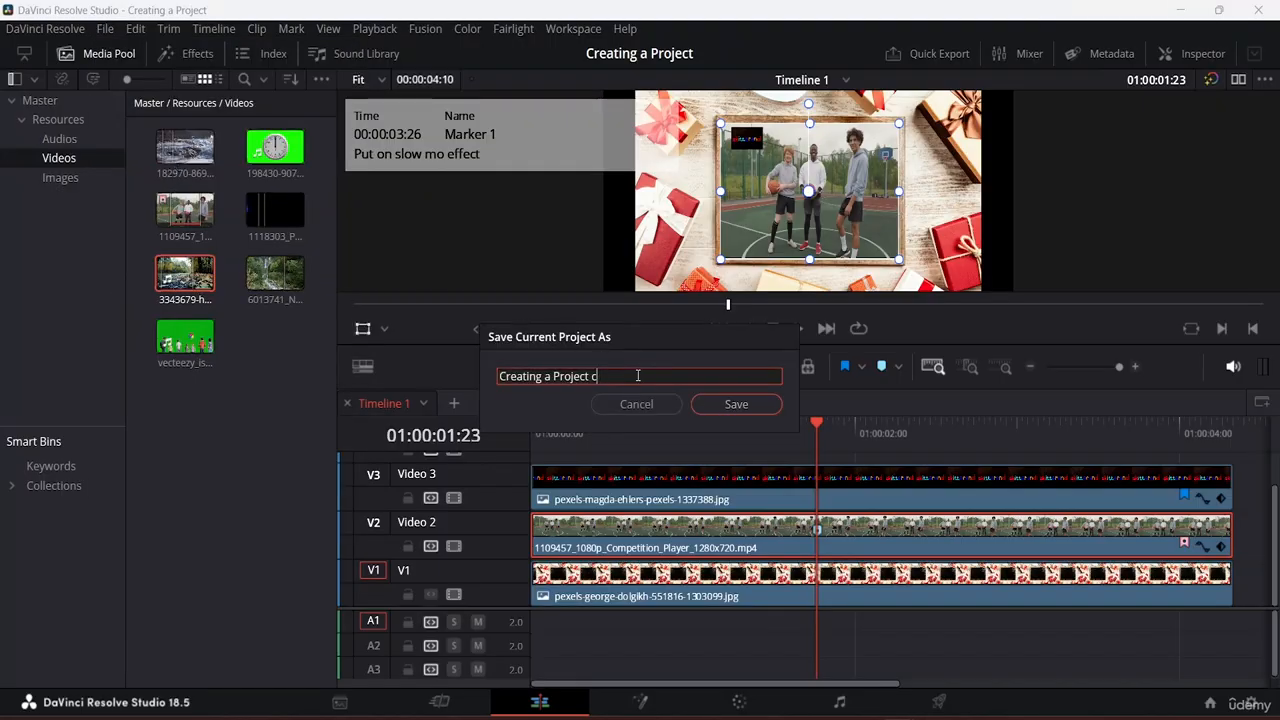
{"action": "key", "text": "BackSpace"}
{"action": "key", "text": "BackSpace"}
{"action": "left_click", "coordinate": [746, 405]}
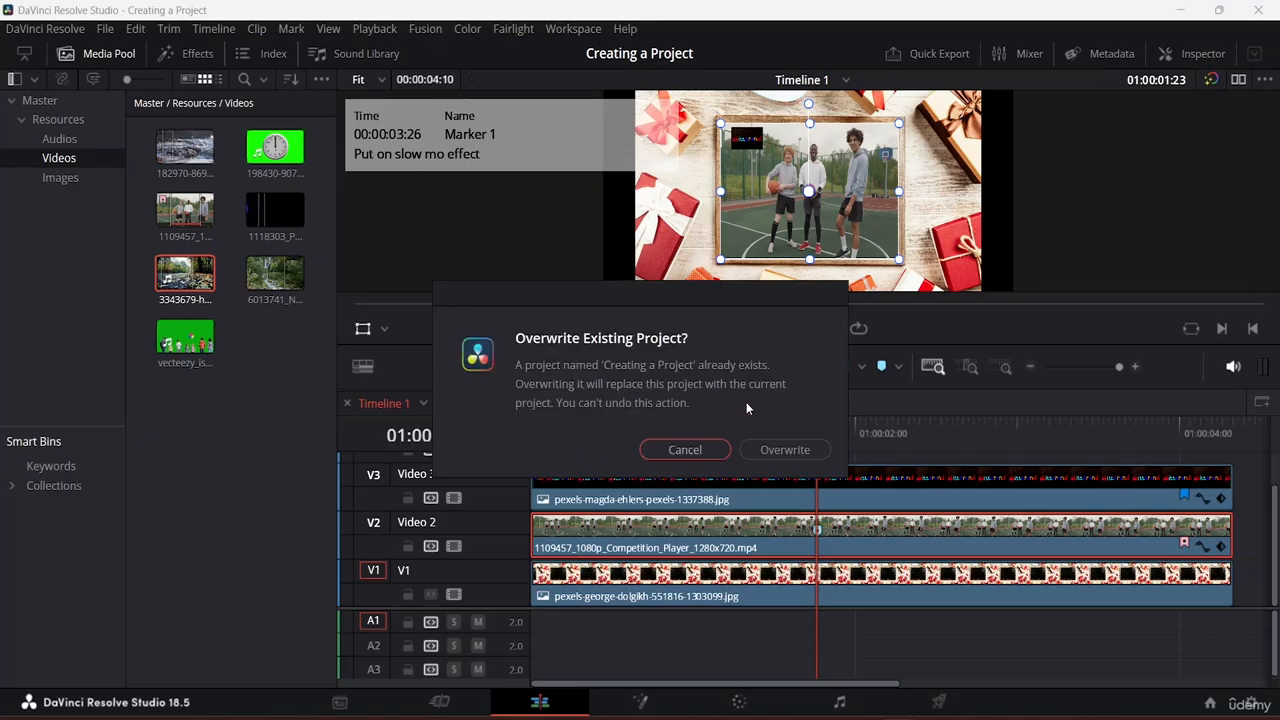
{"action": "left_click", "coordinate": [776, 452]}
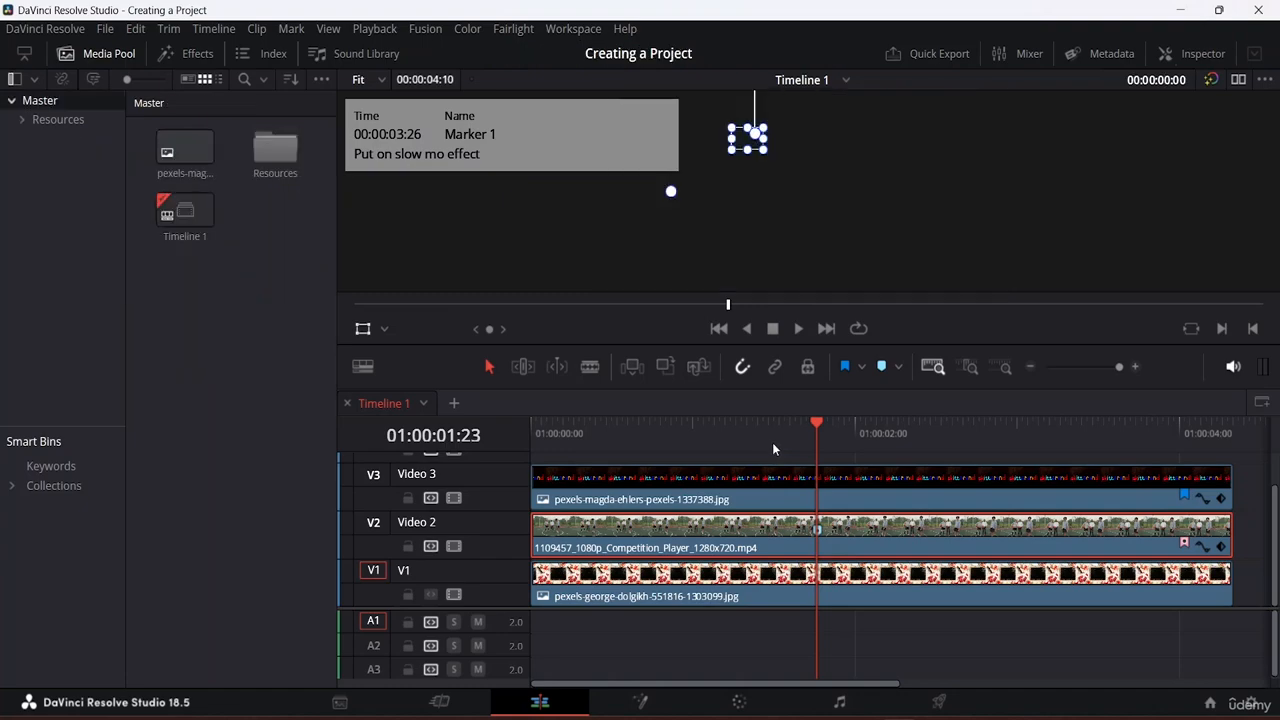
Step: Save the project again with Save Project, then reopen and dismiss the File menu
{"action": "left_click", "coordinate": [105, 29]}
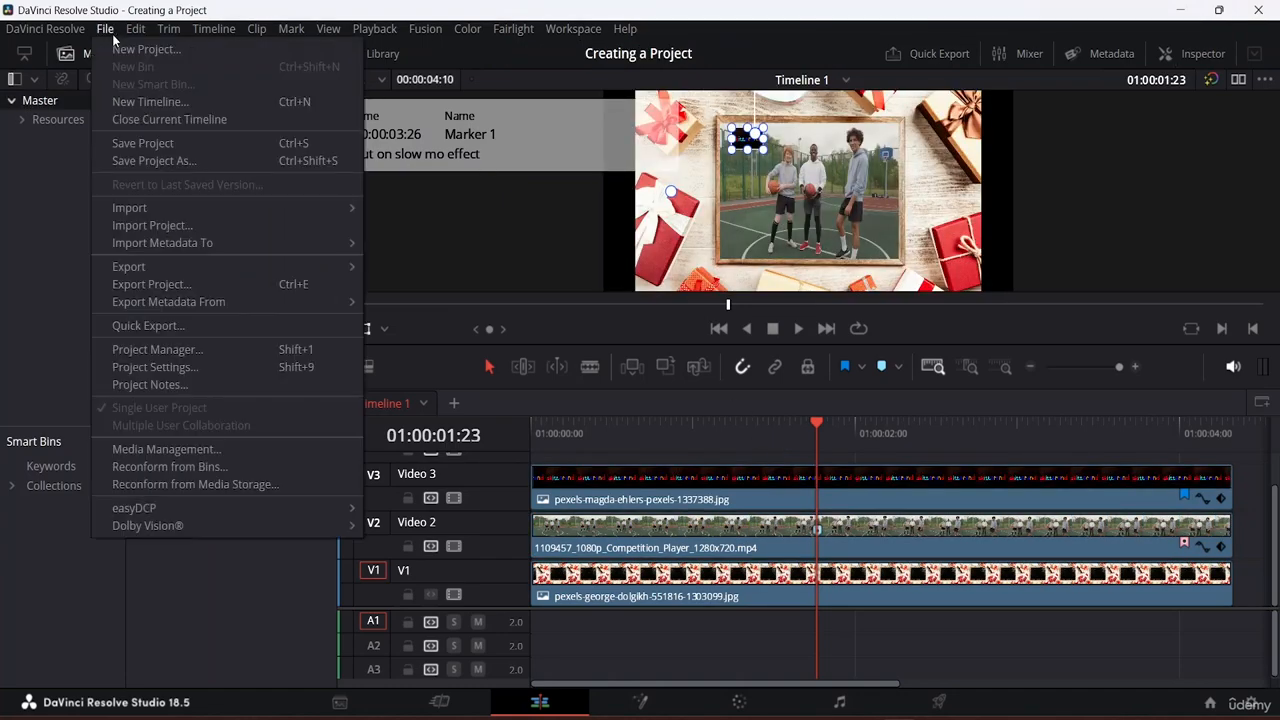
{"action": "left_click", "coordinate": [142, 149]}
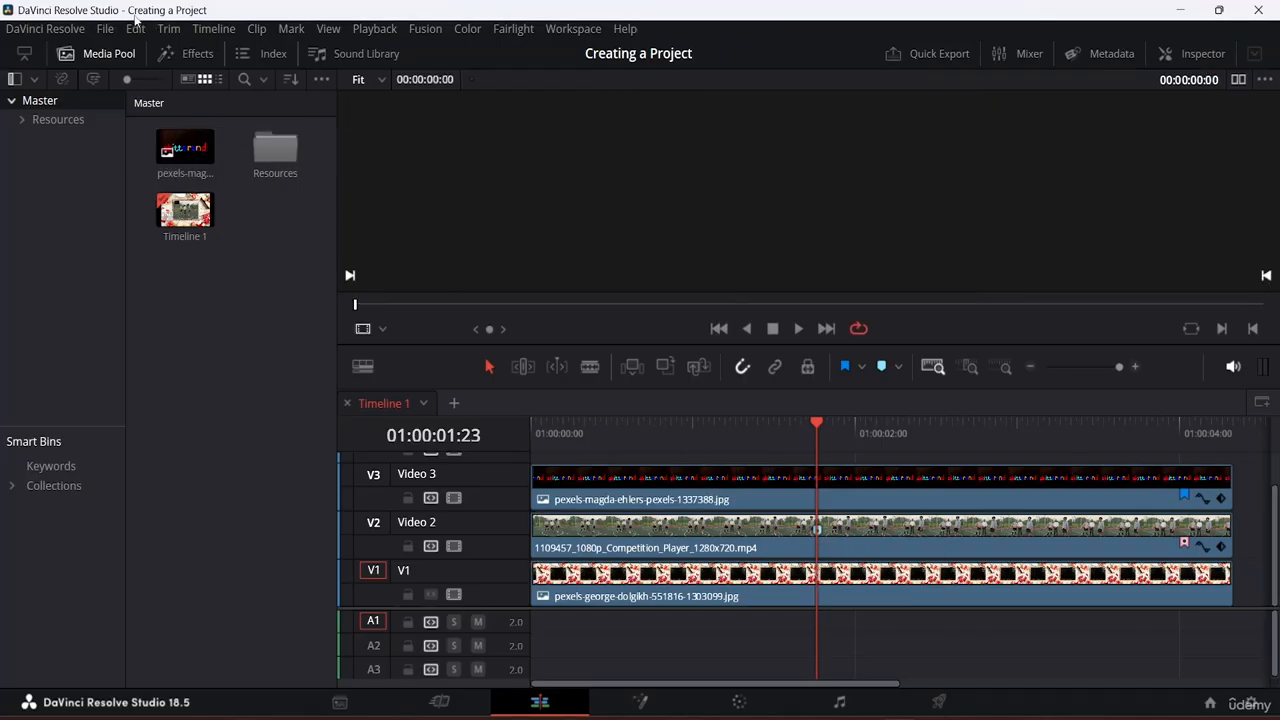
{"action": "left_click", "coordinate": [104, 30]}
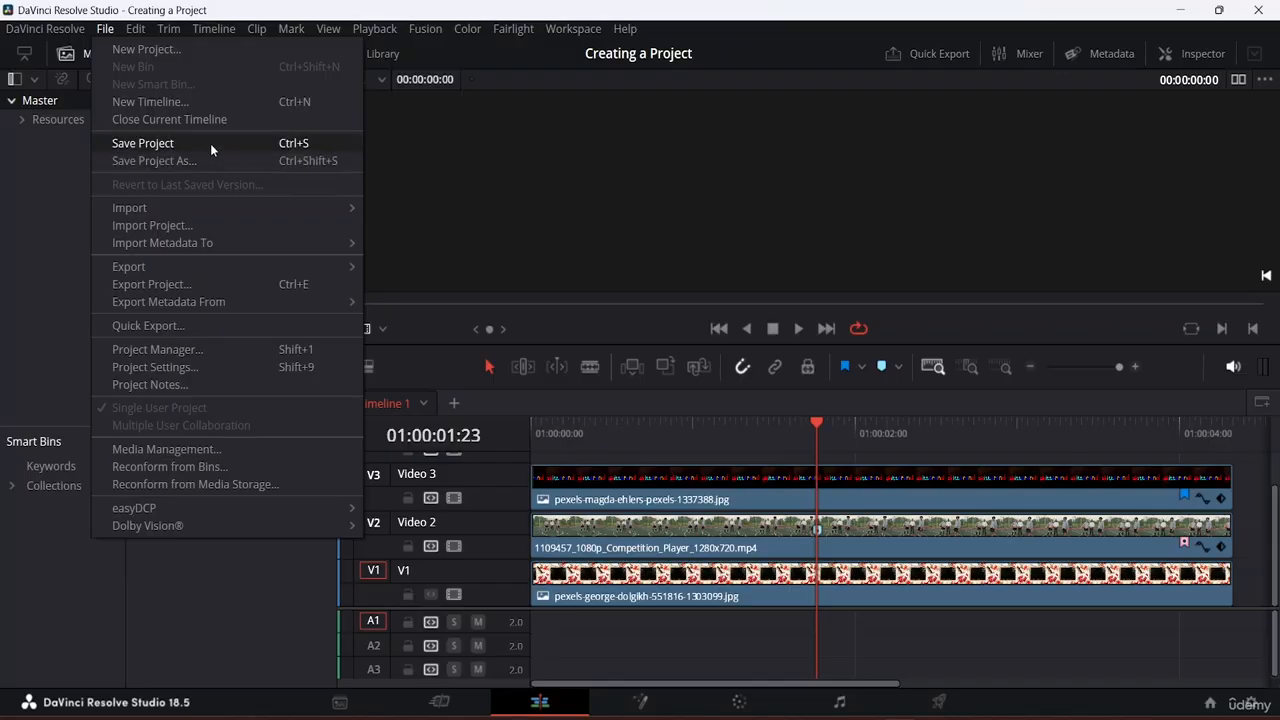
{"action": "left_click", "coordinate": [238, 579]}
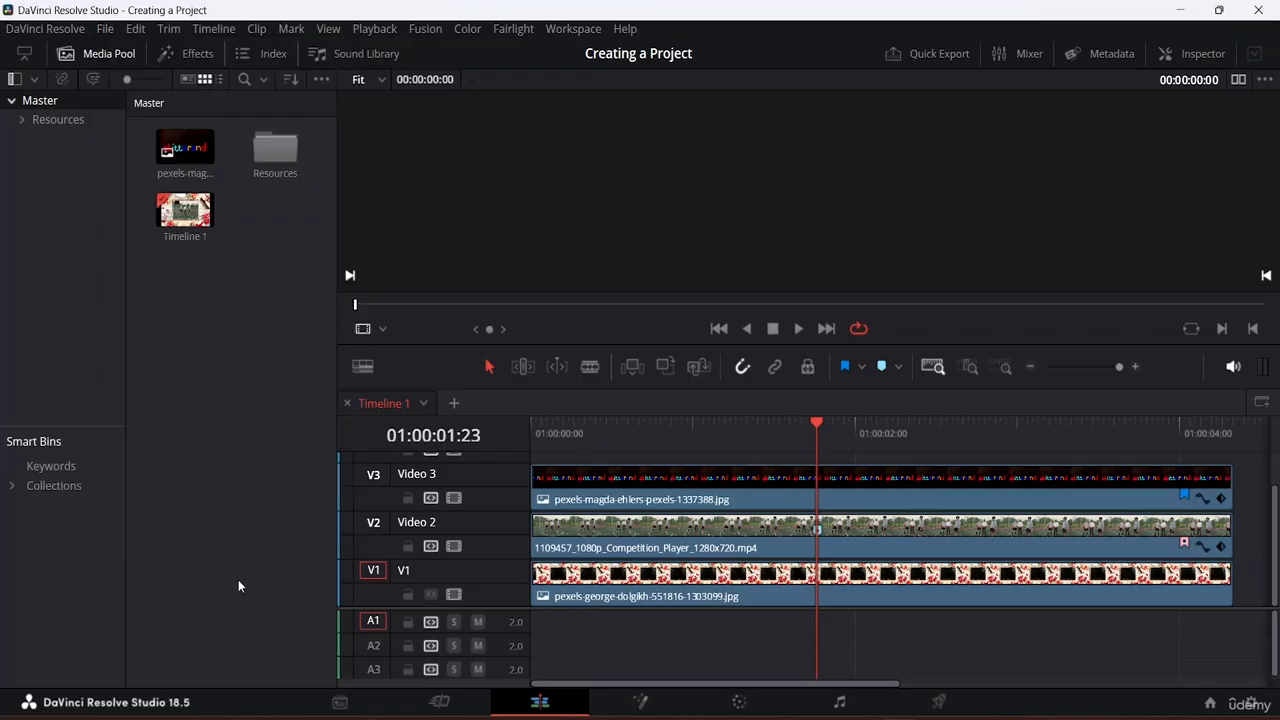